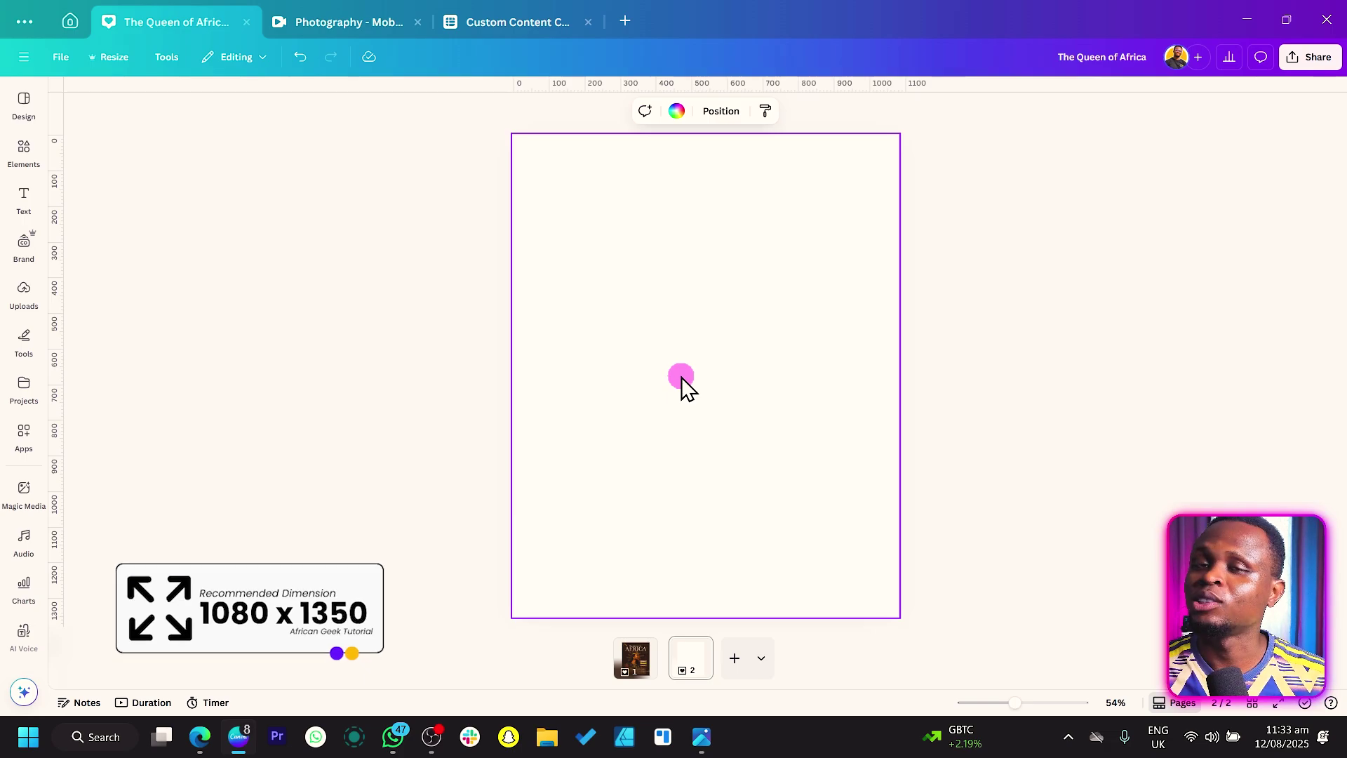
Set the blank page's background colour to dark grey brown #341f0c
{"action": "left_click", "coordinate": [678, 111]}
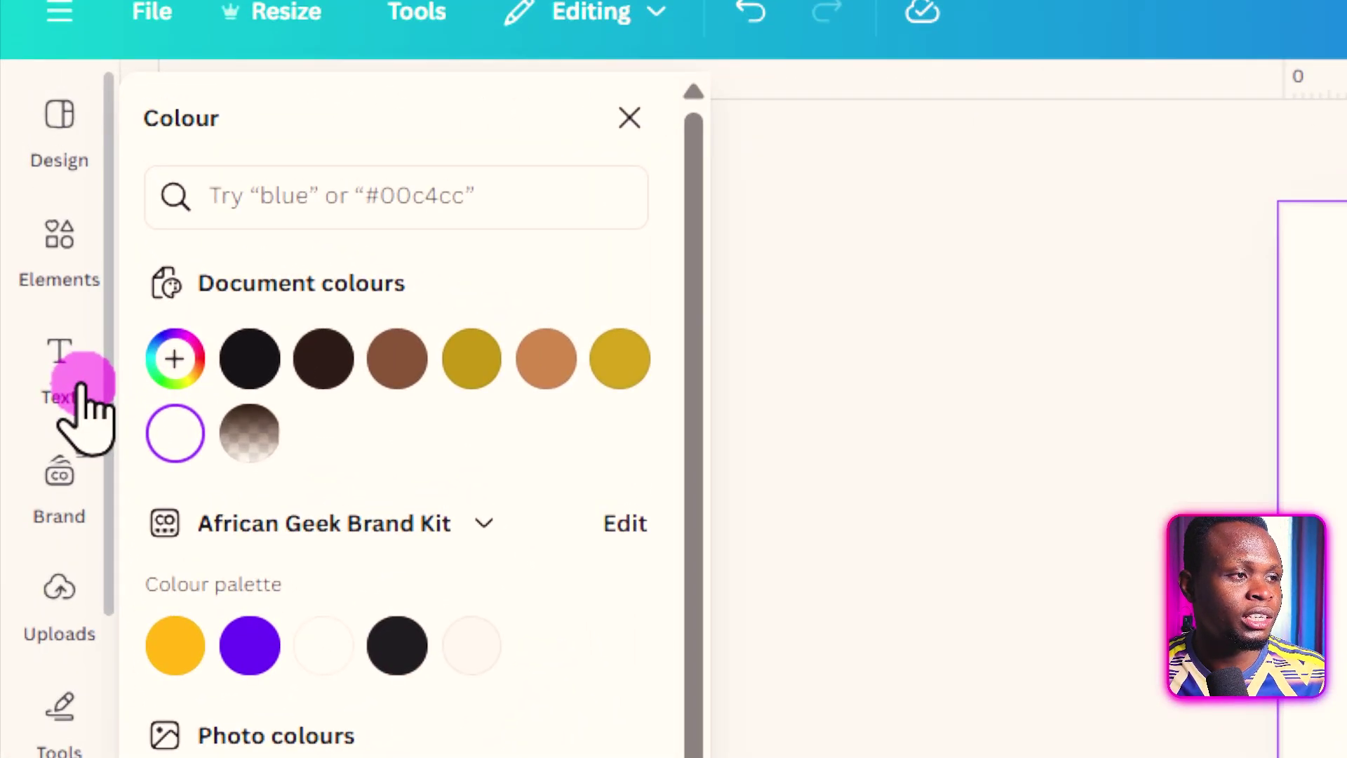
{"action": "left_click", "coordinate": [325, 357]}
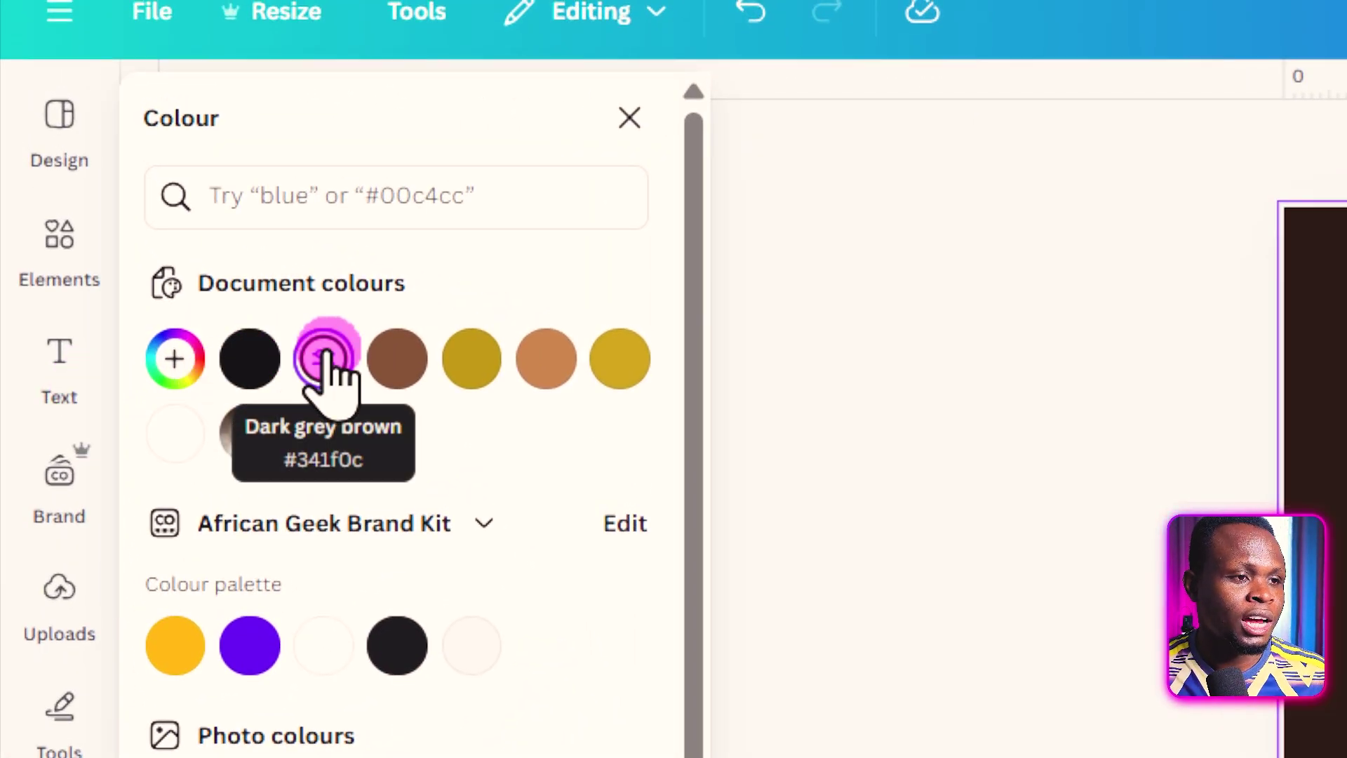
{"action": "left_click", "coordinate": [175, 355]}
{"action": "left_click", "coordinate": [313, 580]}
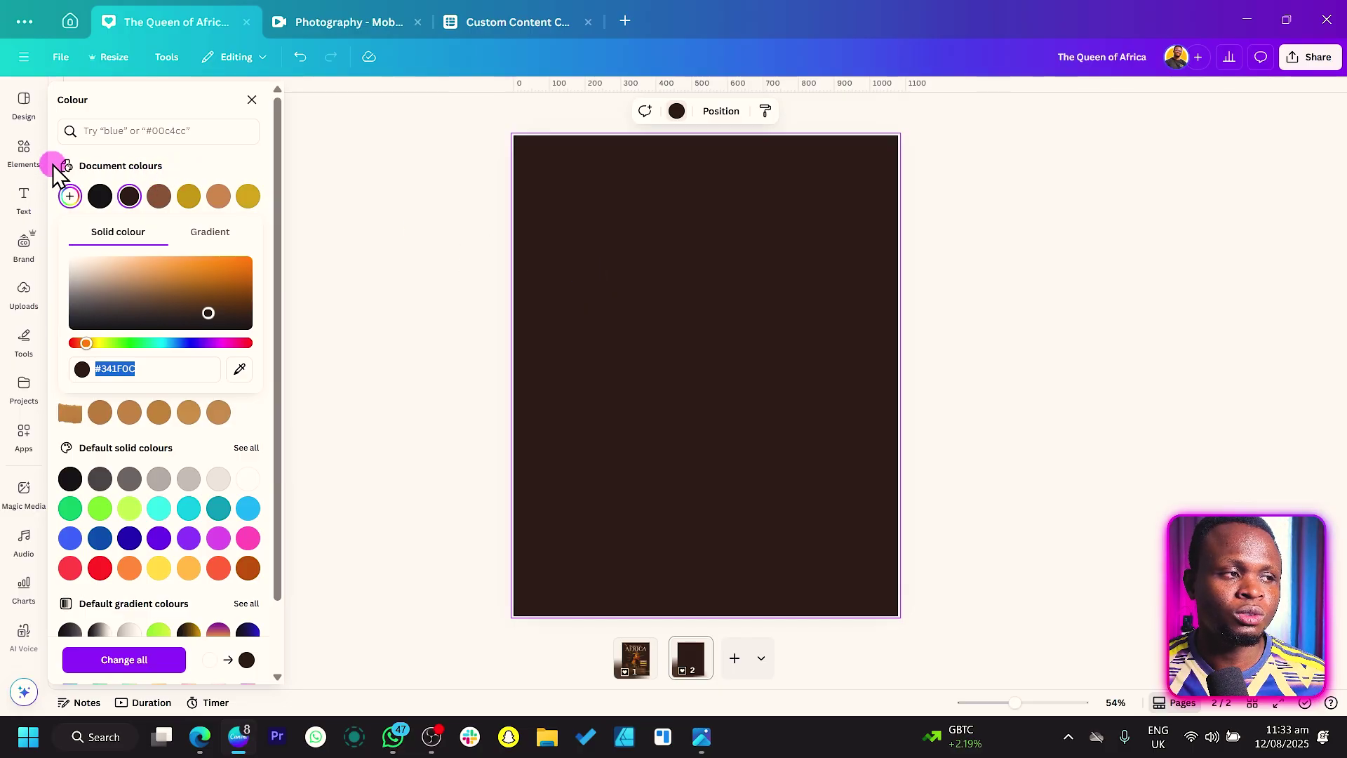
Search the elements for "african pattern" and add the square symbol-grid graphic, enlarged to cover the whole page
{"action": "left_click", "coordinate": [24, 154]}
{"action": "left_click", "coordinate": [180, 102]}
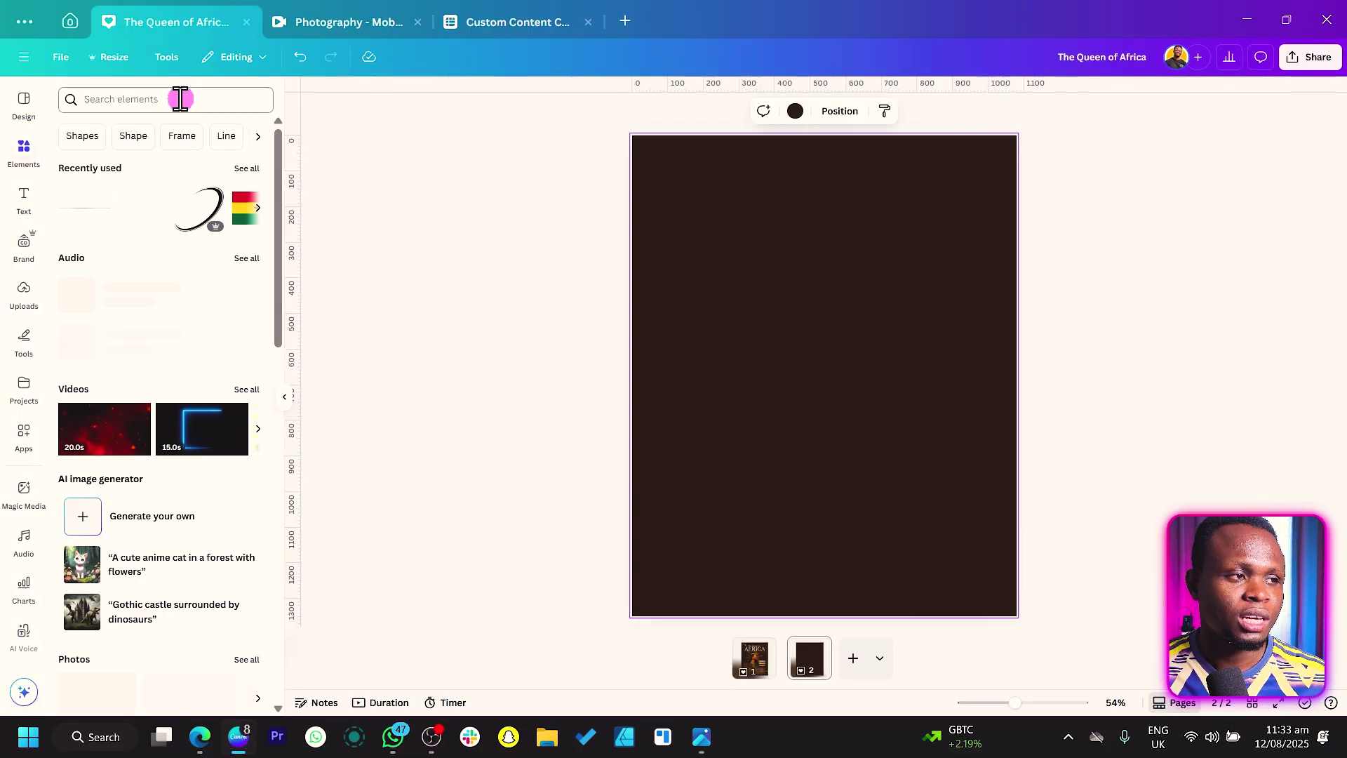
{"action": "type", "text": "pattern"}
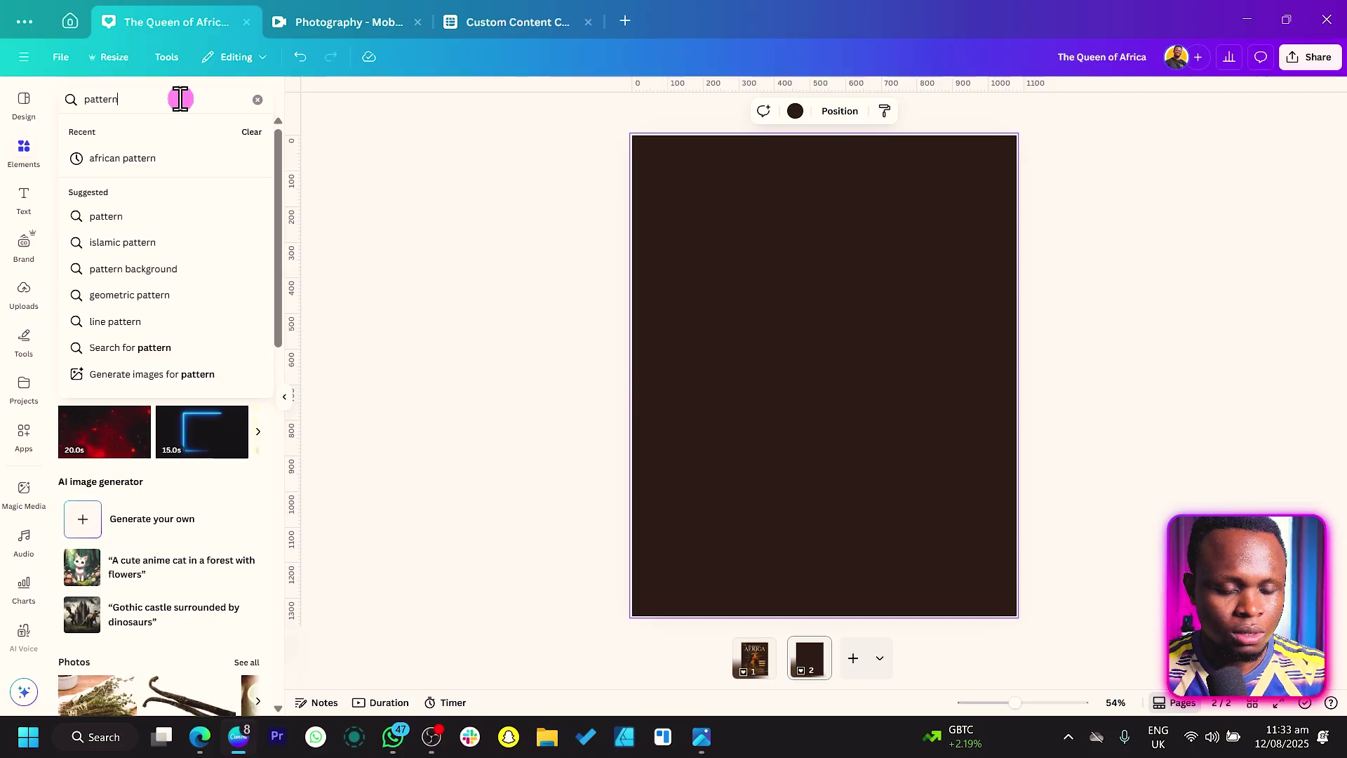
{"action": "key", "text": "Return"}
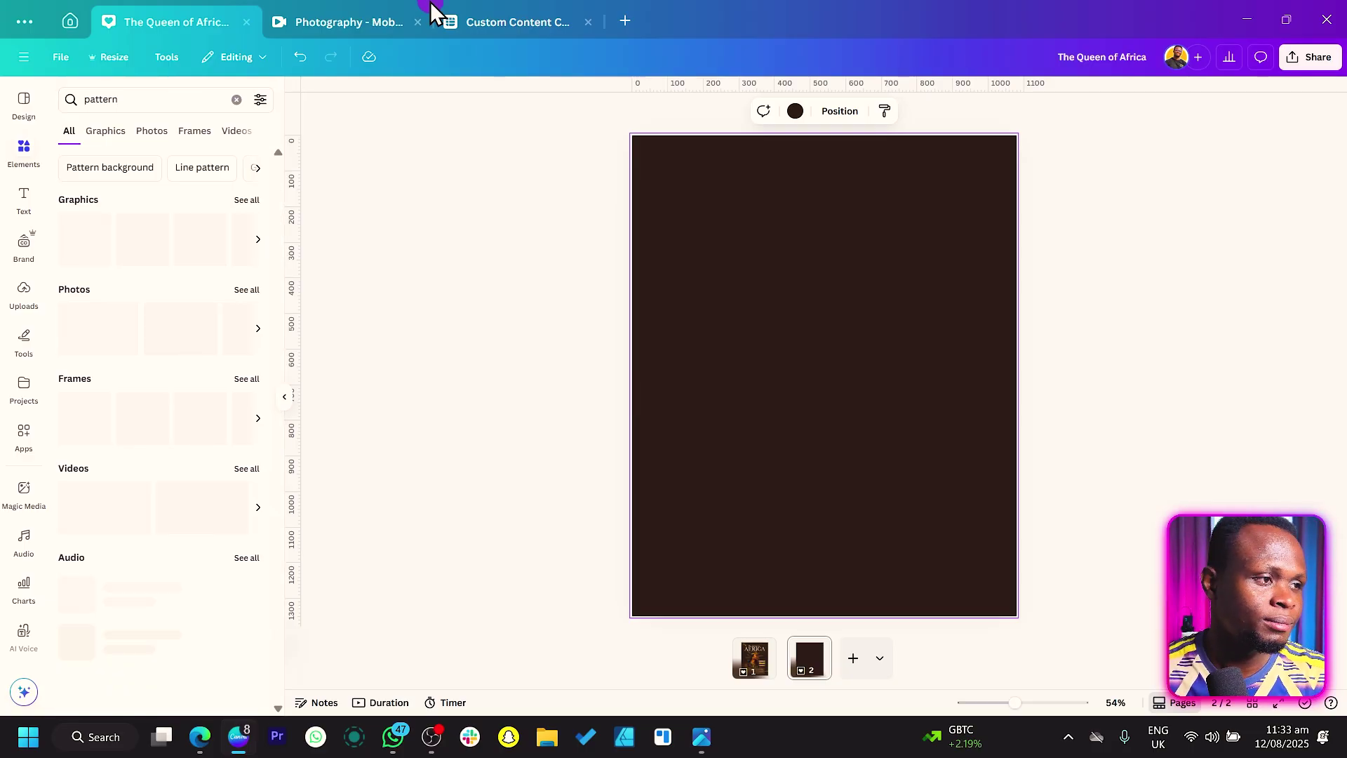
{"action": "left_click", "coordinate": [83, 99]}
{"action": "type", "text": "afri"}
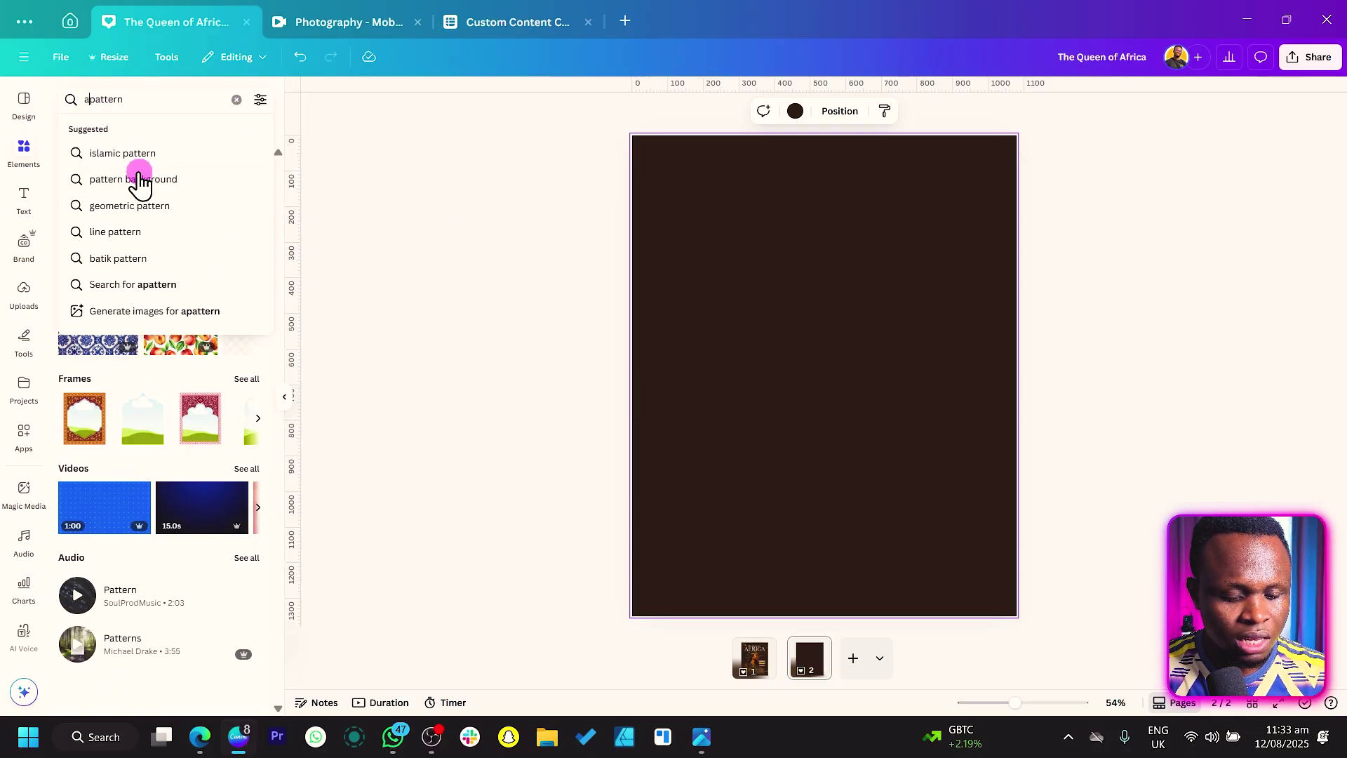
{"action": "type", "text": "can"}
{"action": "key", "text": "Return"}
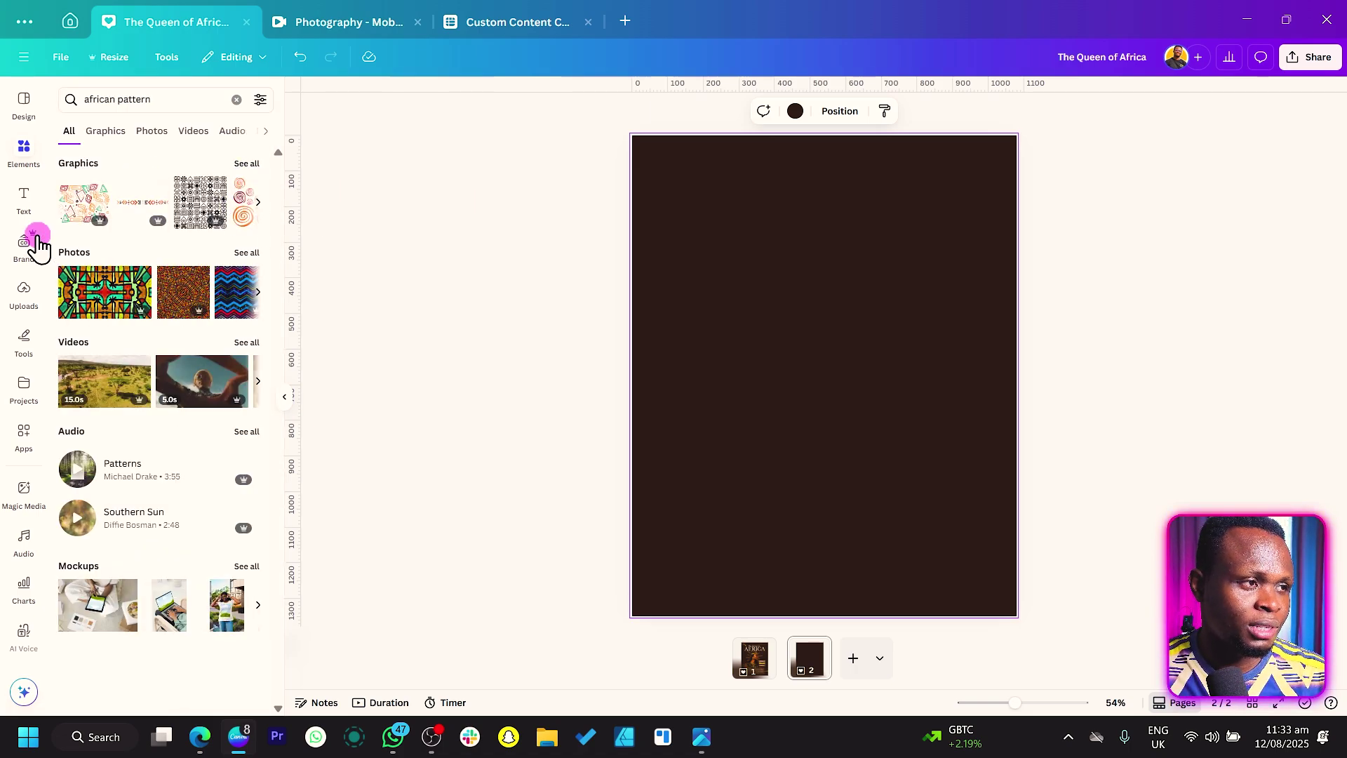
{"action": "left_click", "coordinate": [209, 218]}
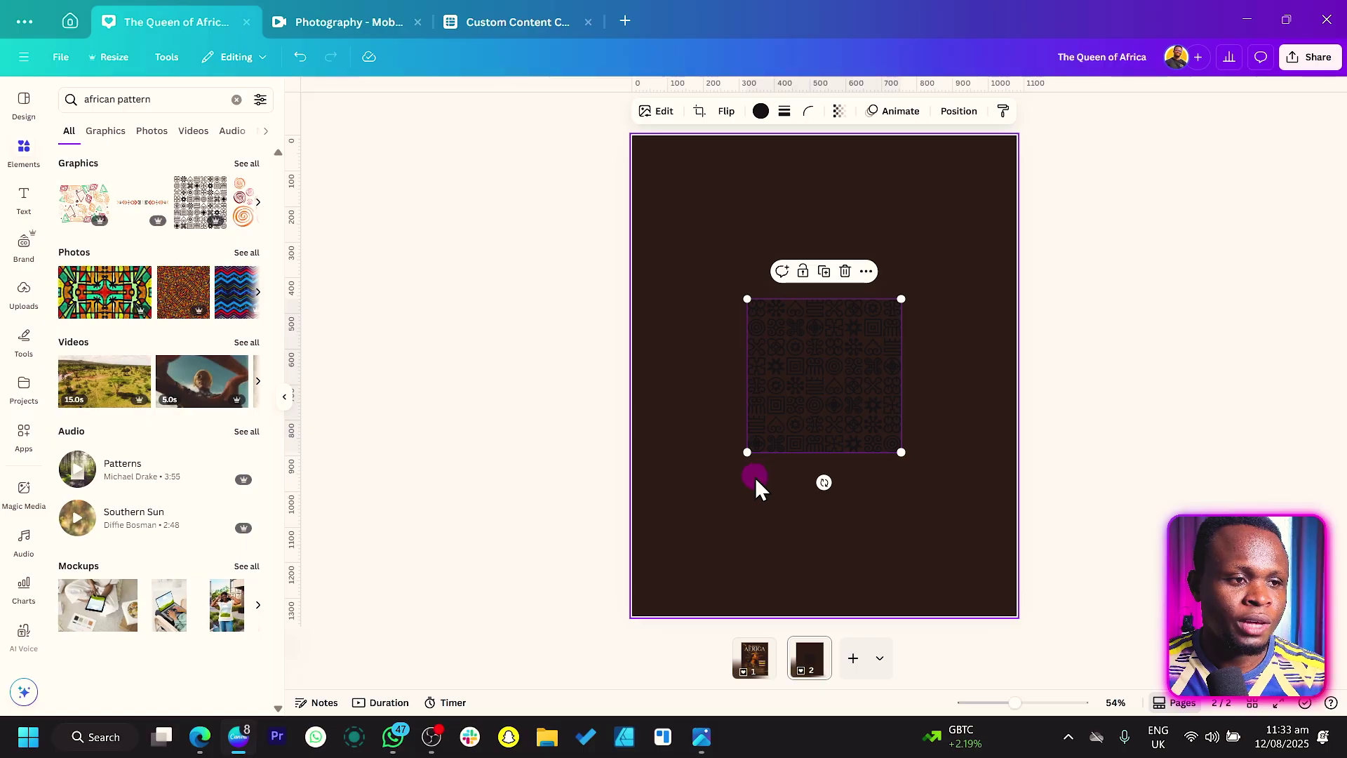
{"action": "left_click_drag", "start_coordinate": [750, 455], "coordinate": [603, 652]}
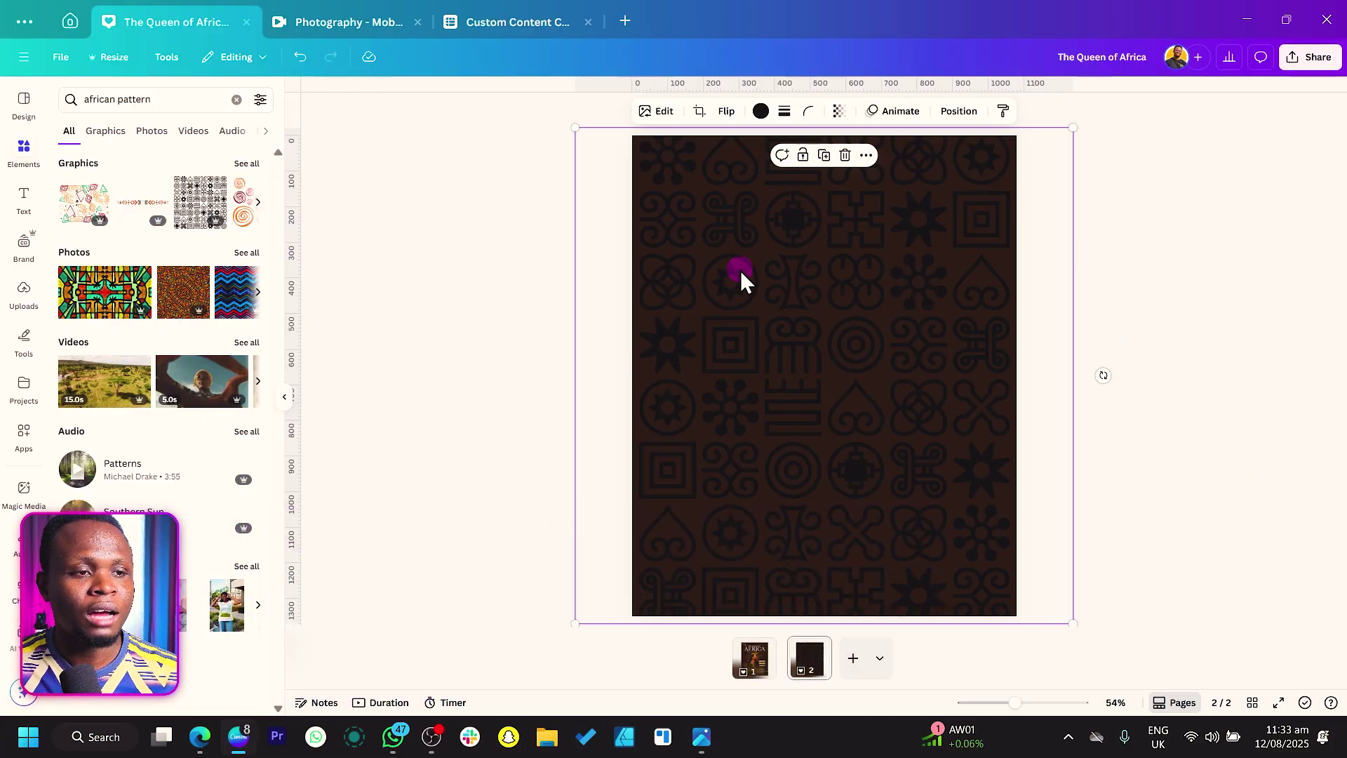
Recolour the pattern graphic to #412308, a brown slightly lighter than the page background
{"action": "left_click", "coordinate": [760, 112]}
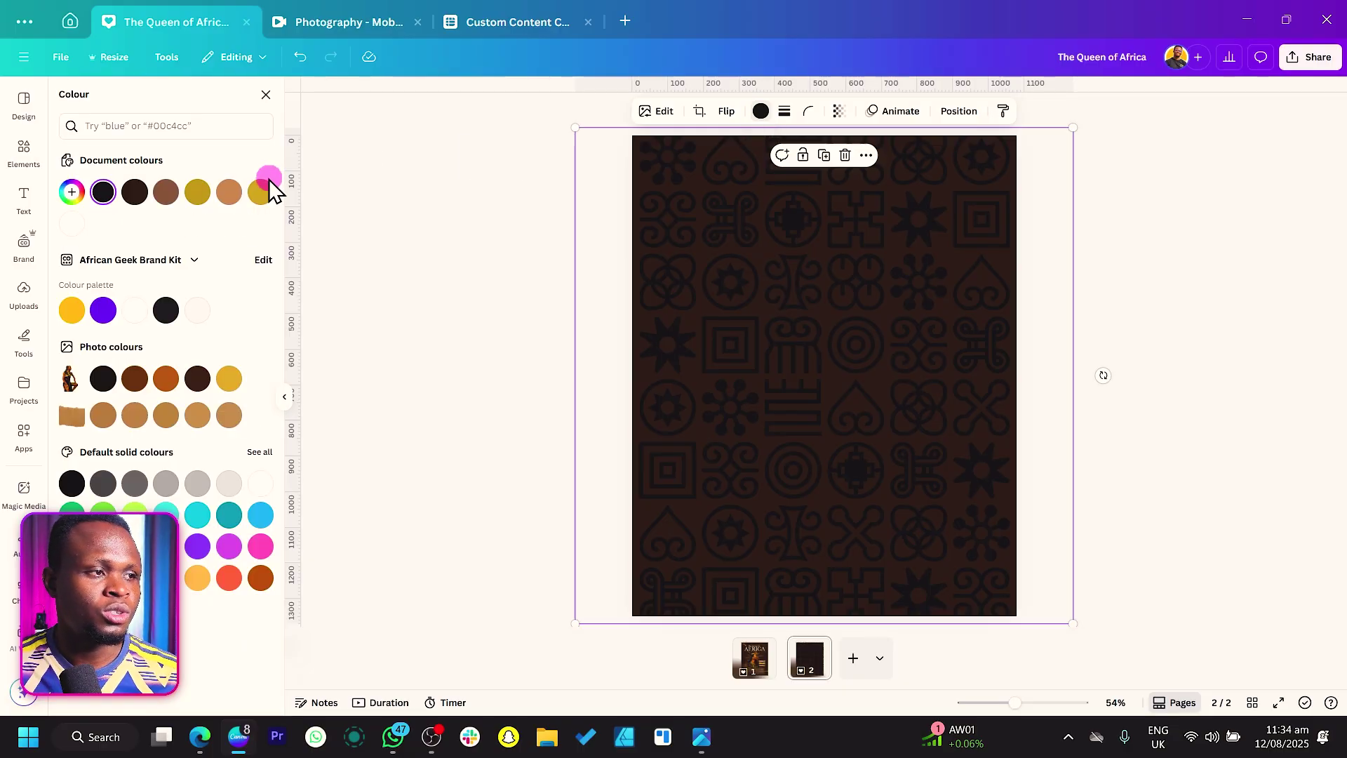
{"action": "left_click", "coordinate": [80, 226]}
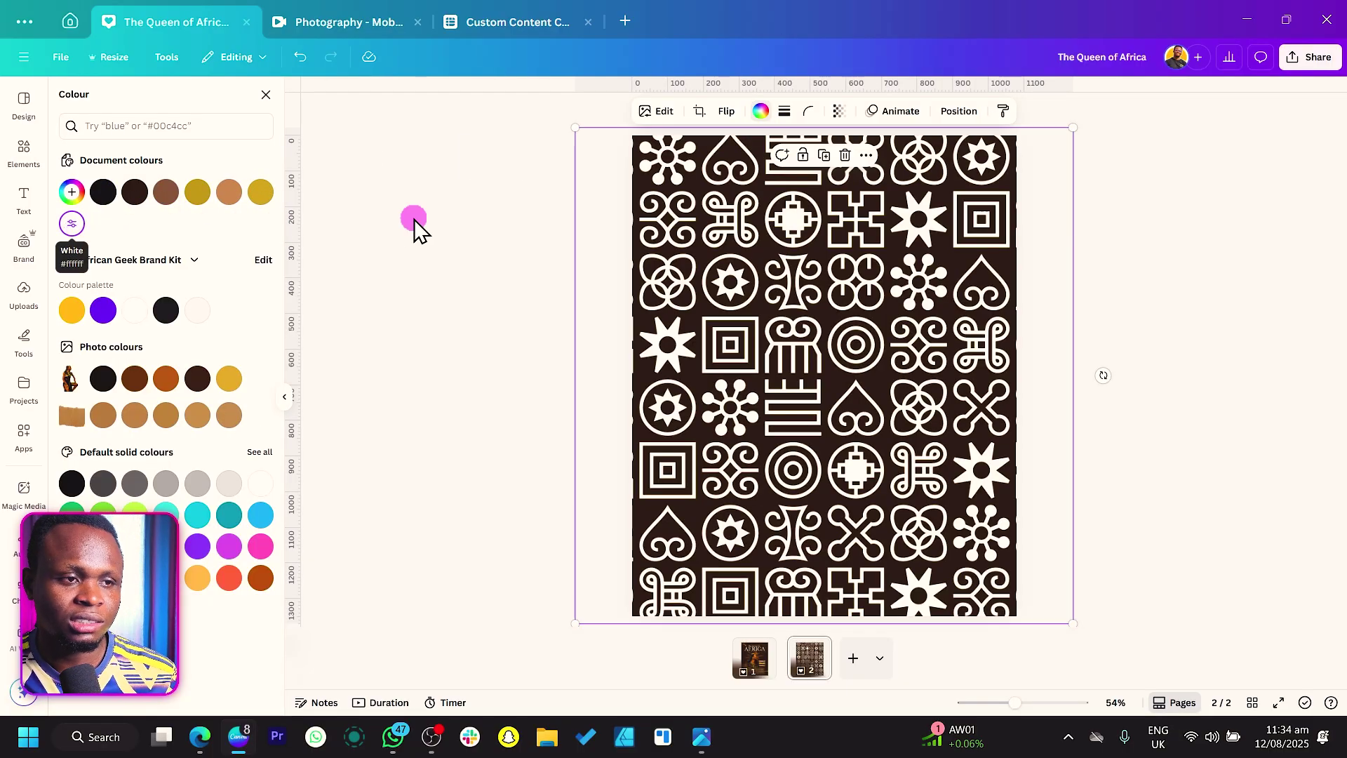
{"action": "left_click", "coordinate": [72, 193]}
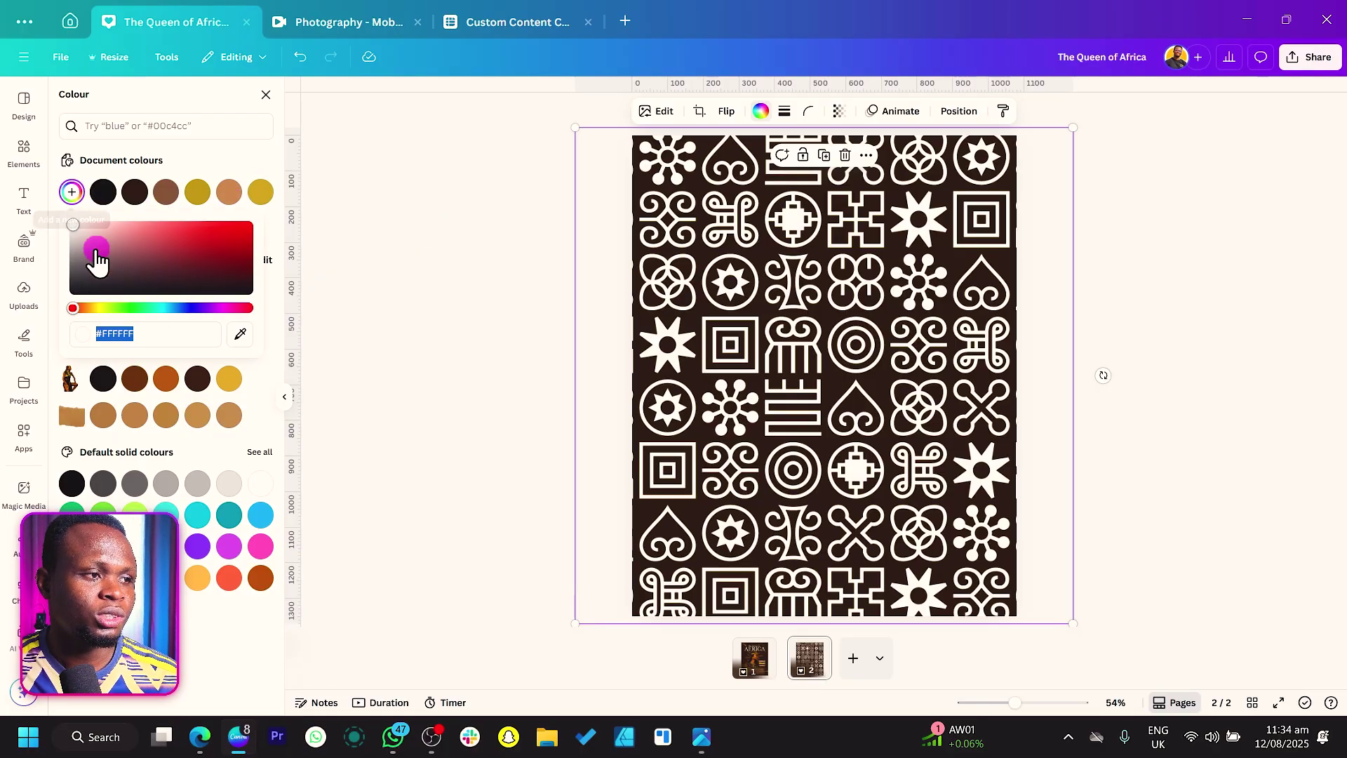
{"action": "left_click", "coordinate": [246, 336]}
{"action": "left_click", "coordinate": [135, 196]}
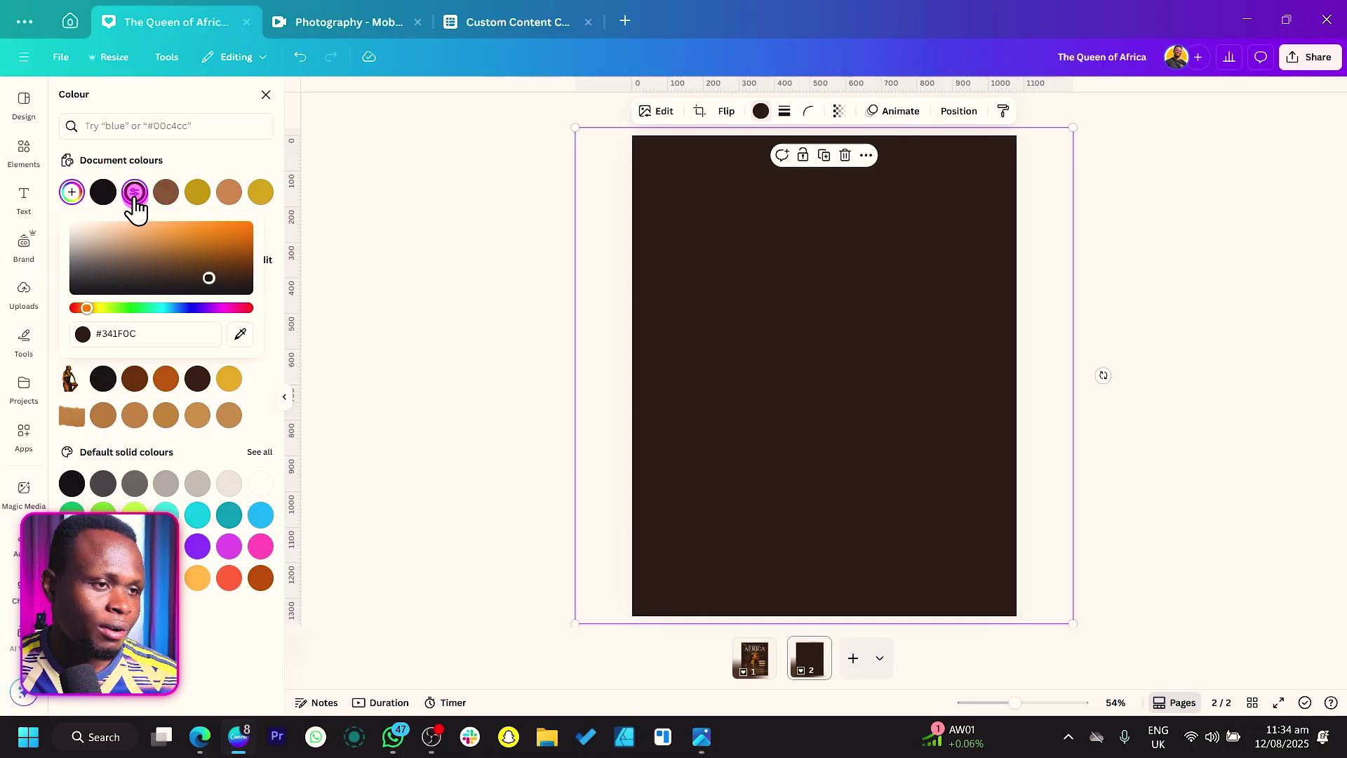
{"action": "left_click_drag", "start_coordinate": [209, 281], "coordinate": [226, 274]}
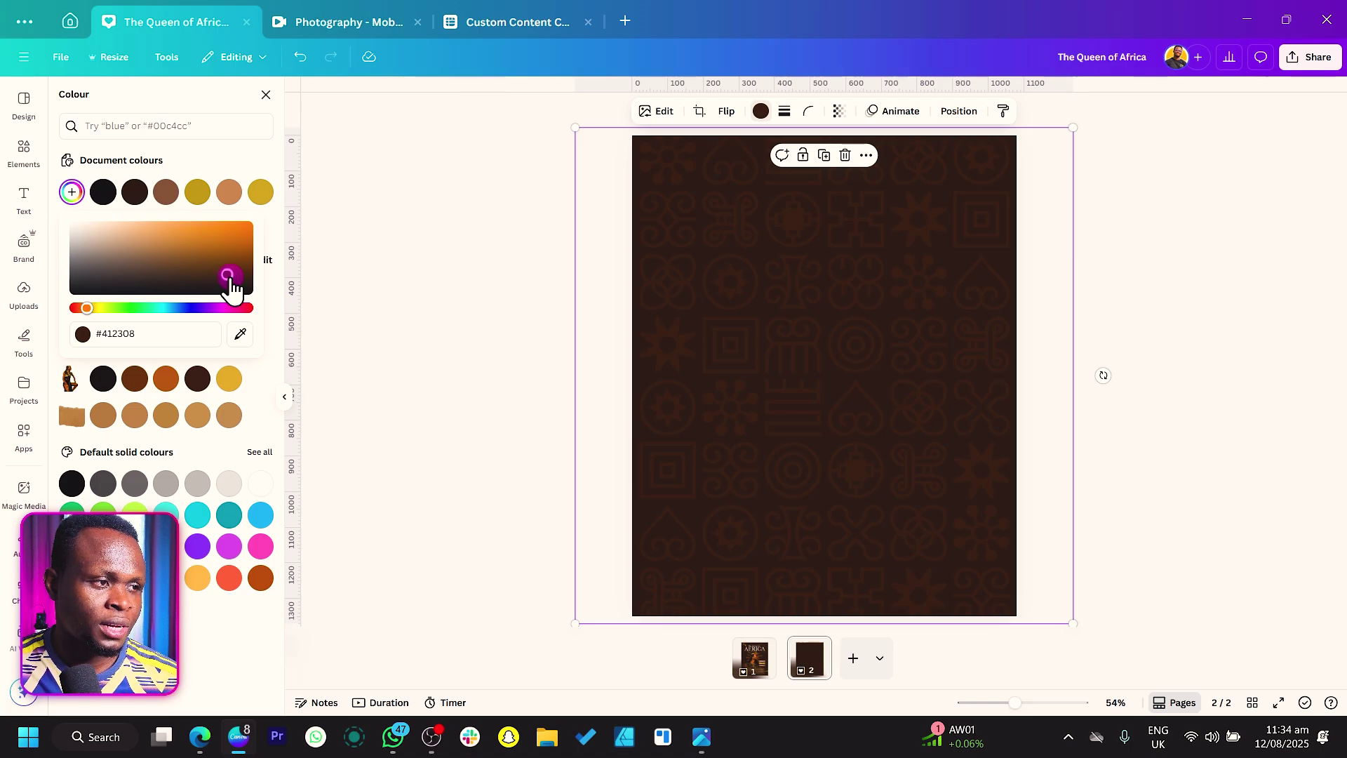
{"action": "left_click", "coordinate": [161, 327]}
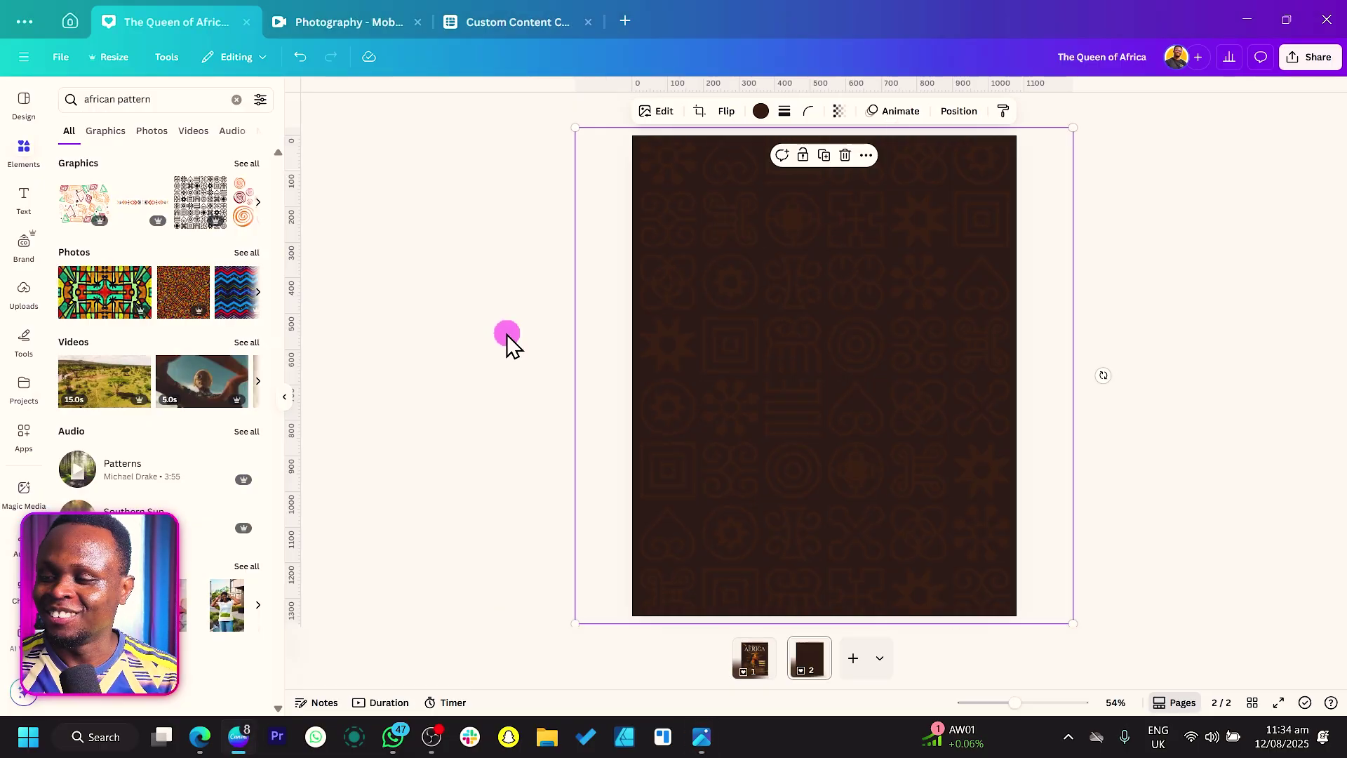
Search the elements for "african queen" and add the photo of the seated woman in a black and gold Egyptian-style outfit
{"action": "left_click", "coordinate": [242, 99]}
{"action": "left_click", "coordinate": [141, 99]}
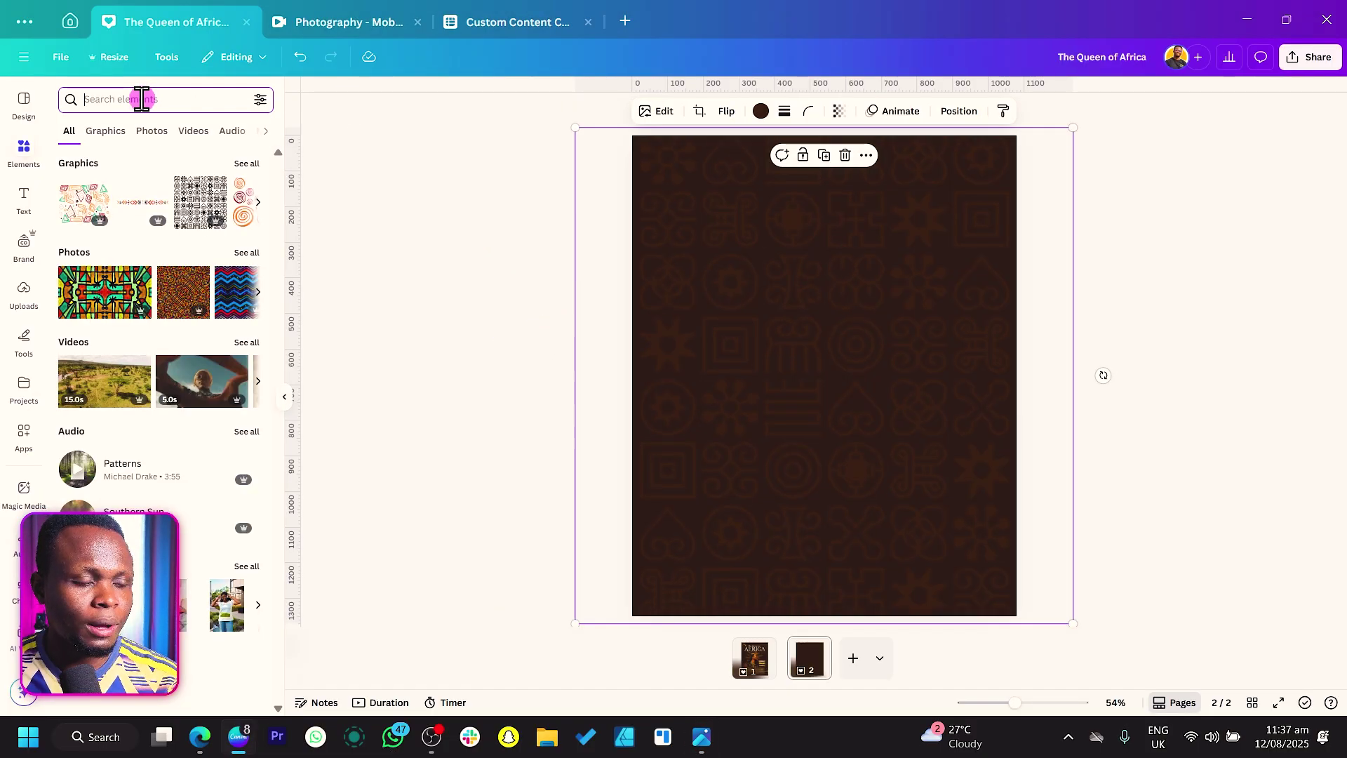
{"action": "type", "text": "african"}
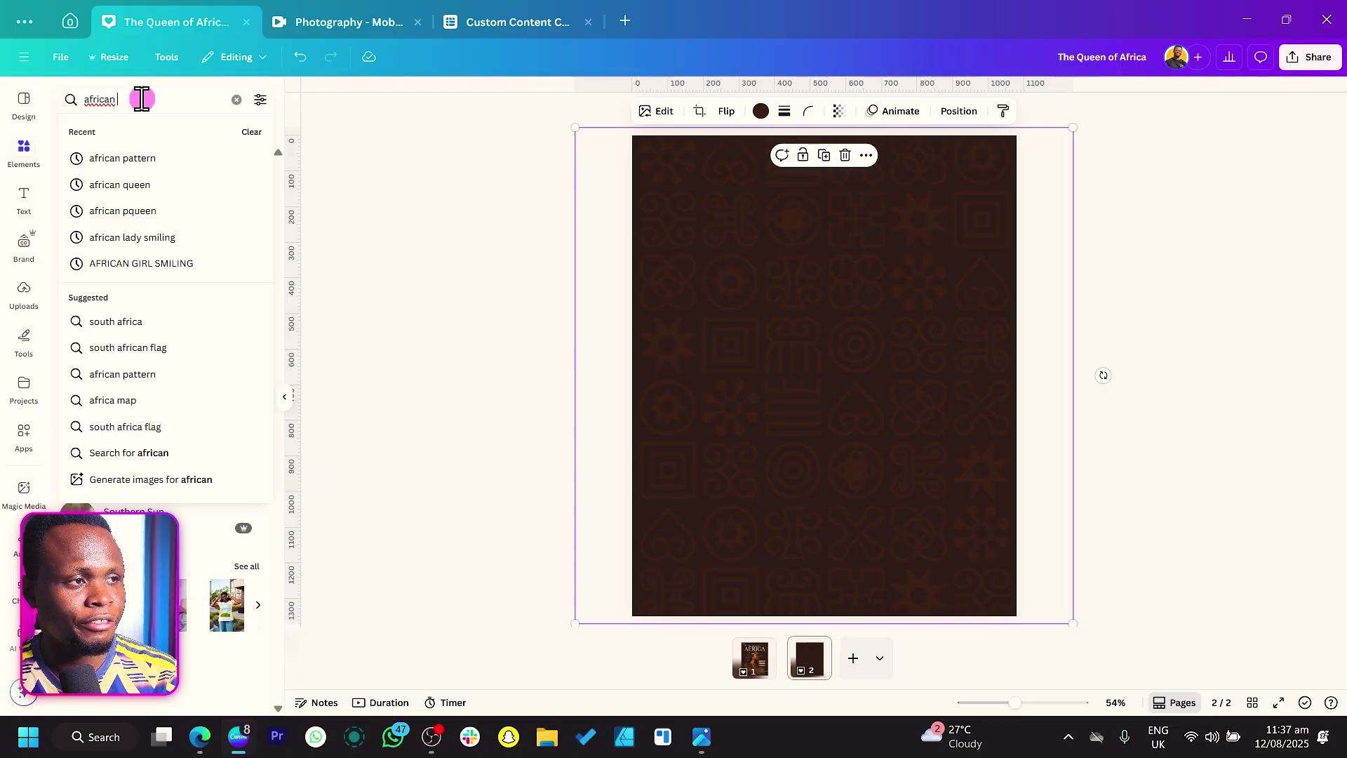
{"action": "type", "text": " queen"}
{"action": "key", "text": "Return"}
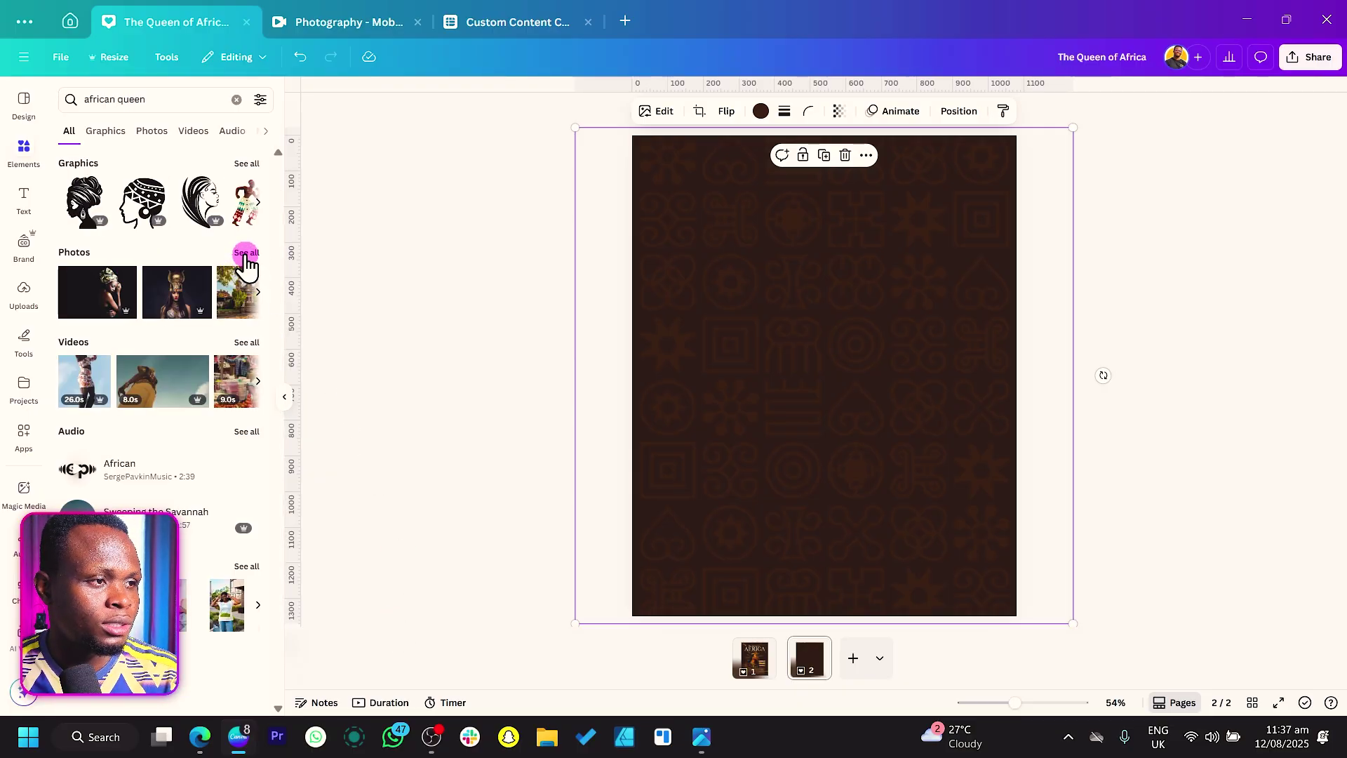
{"action": "left_click", "coordinate": [245, 254]}
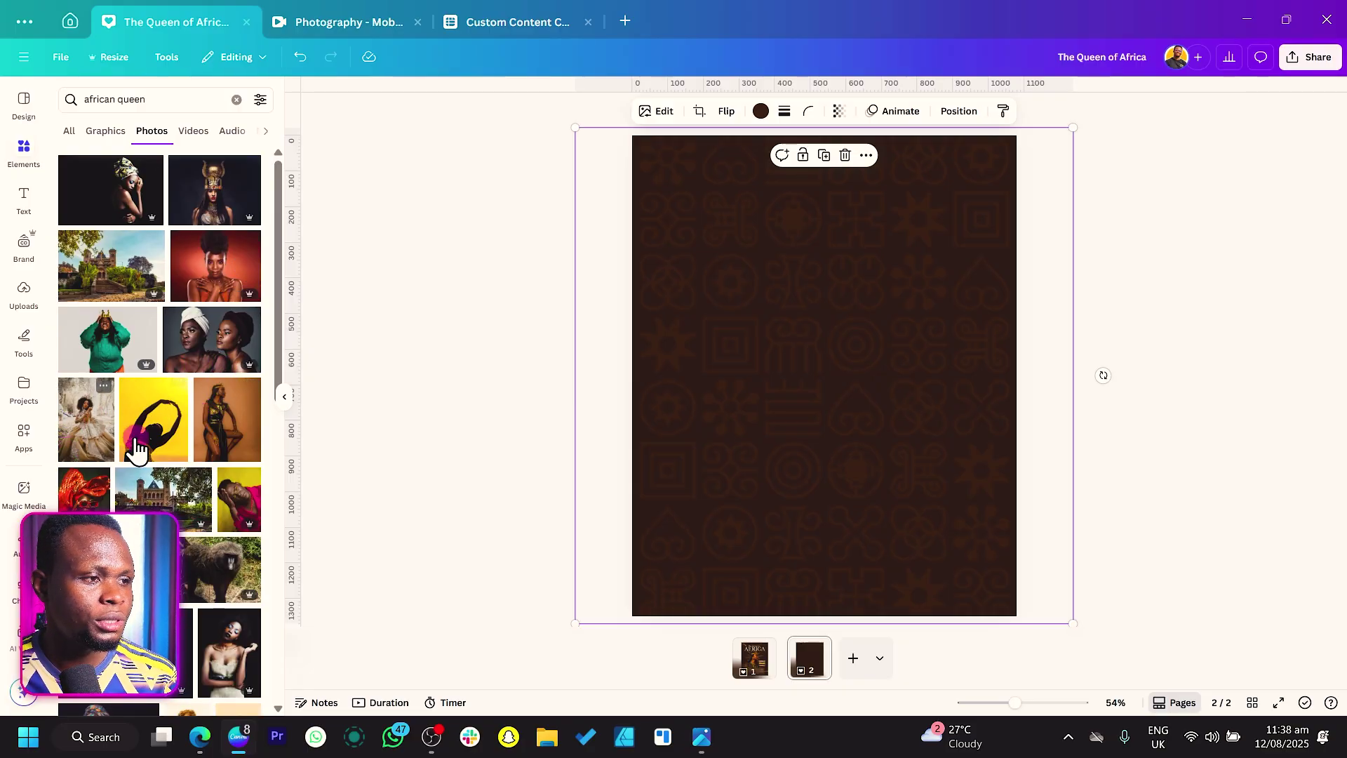
{"action": "left_click", "coordinate": [220, 429]}
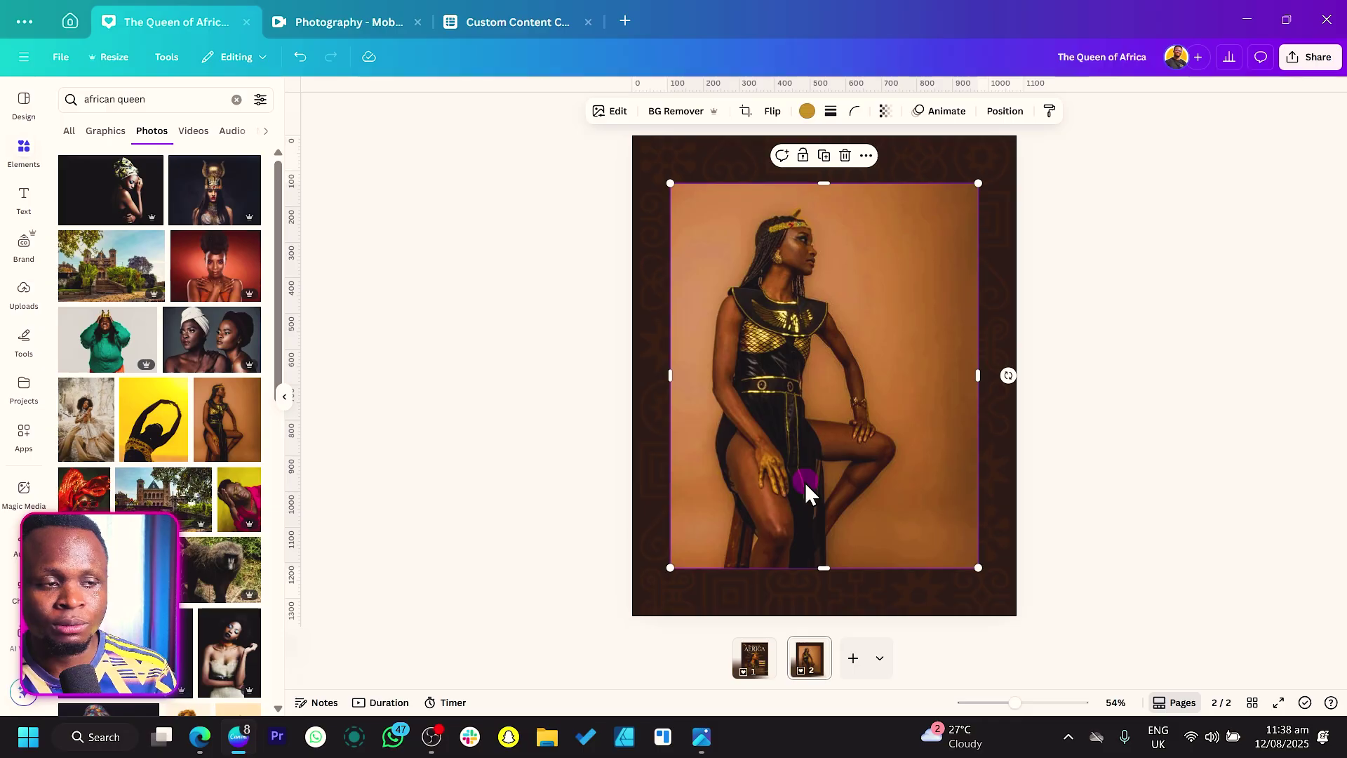
Crop the bottom and right side of the woman's photo and centre it horizontally on the page
{"action": "left_click_drag", "start_coordinate": [830, 567], "coordinate": [839, 469]}
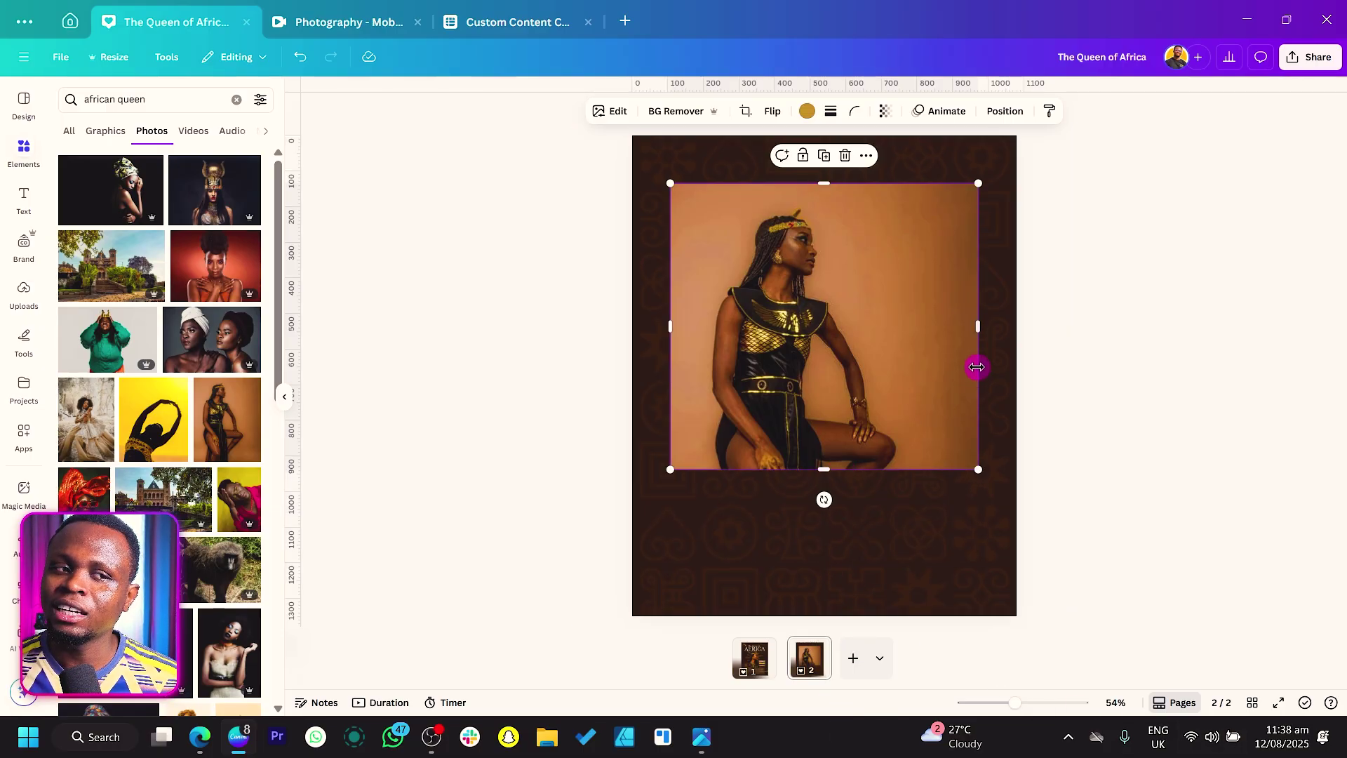
{"action": "left_click_drag", "start_coordinate": [978, 344], "coordinate": [932, 360]}
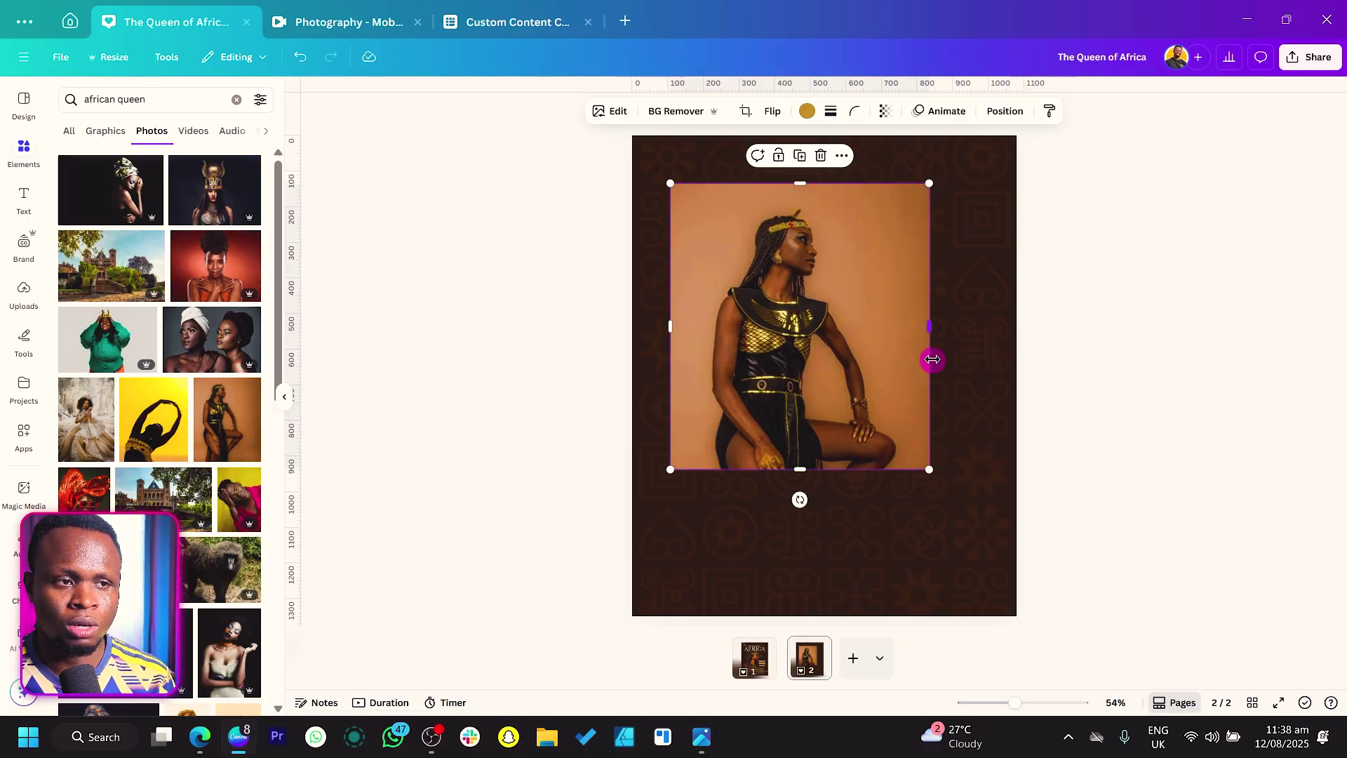
{"action": "left_click_drag", "start_coordinate": [931, 359], "coordinate": [925, 360]}
{"action": "left_click_drag", "start_coordinate": [841, 362], "coordinate": [869, 373]}
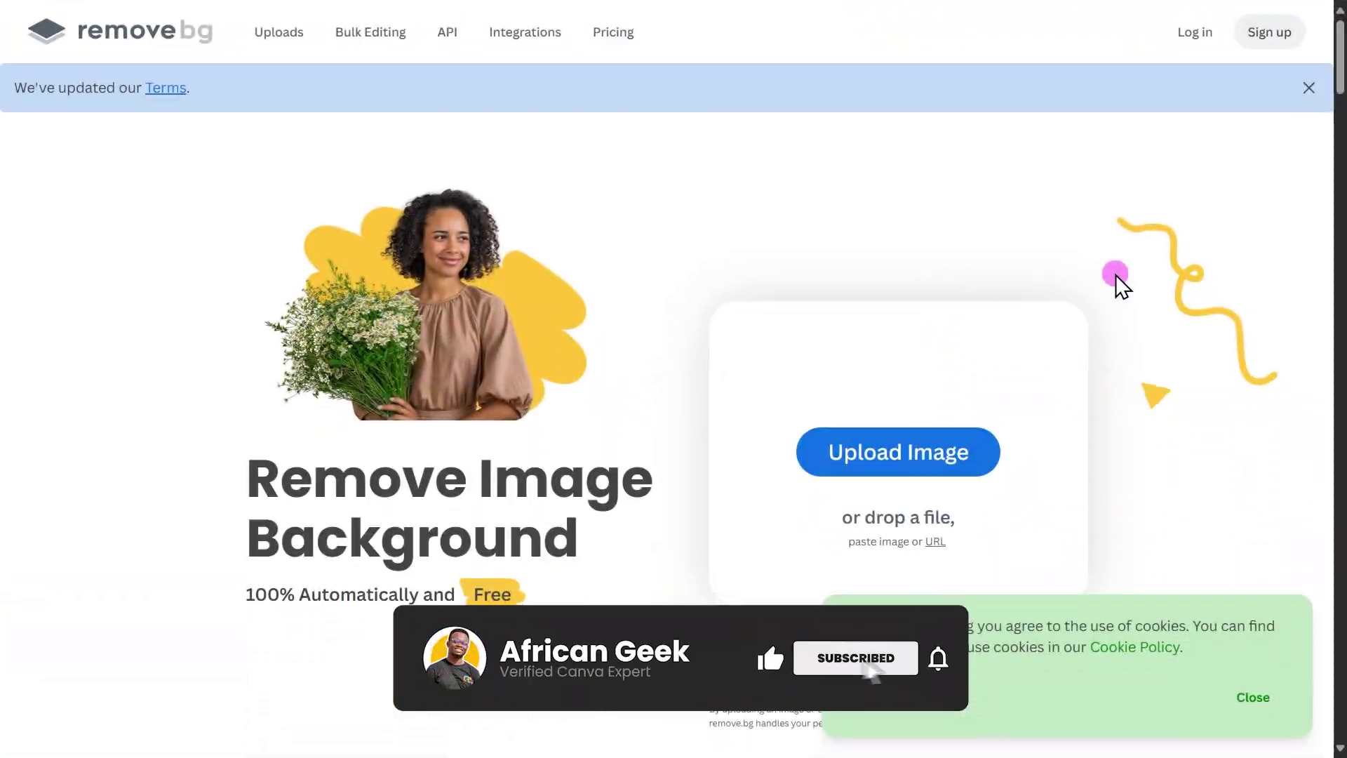
Remove the background from the woman's photo and crop its lower edge up to the hips
{"action": "middle_click", "coordinate": [1148, 295]}
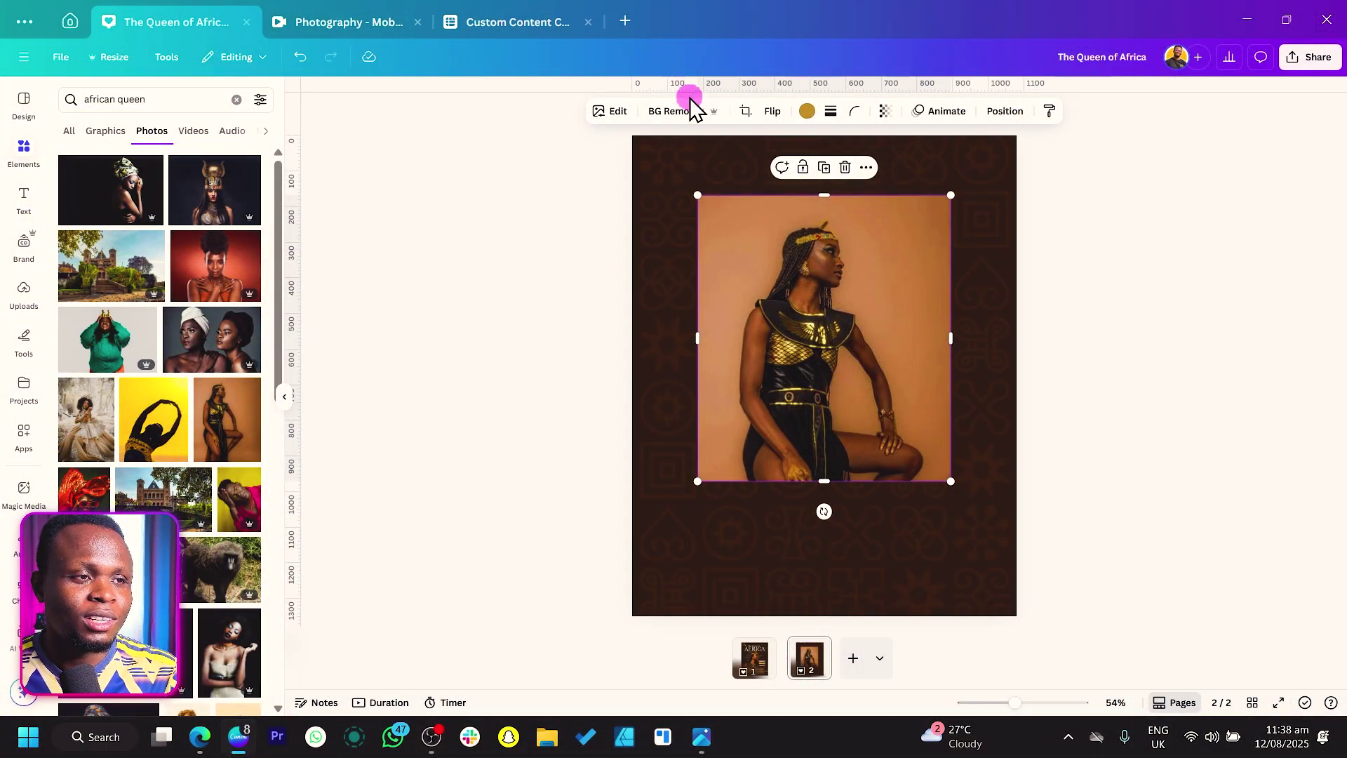
{"action": "left_click", "coordinate": [695, 111]}
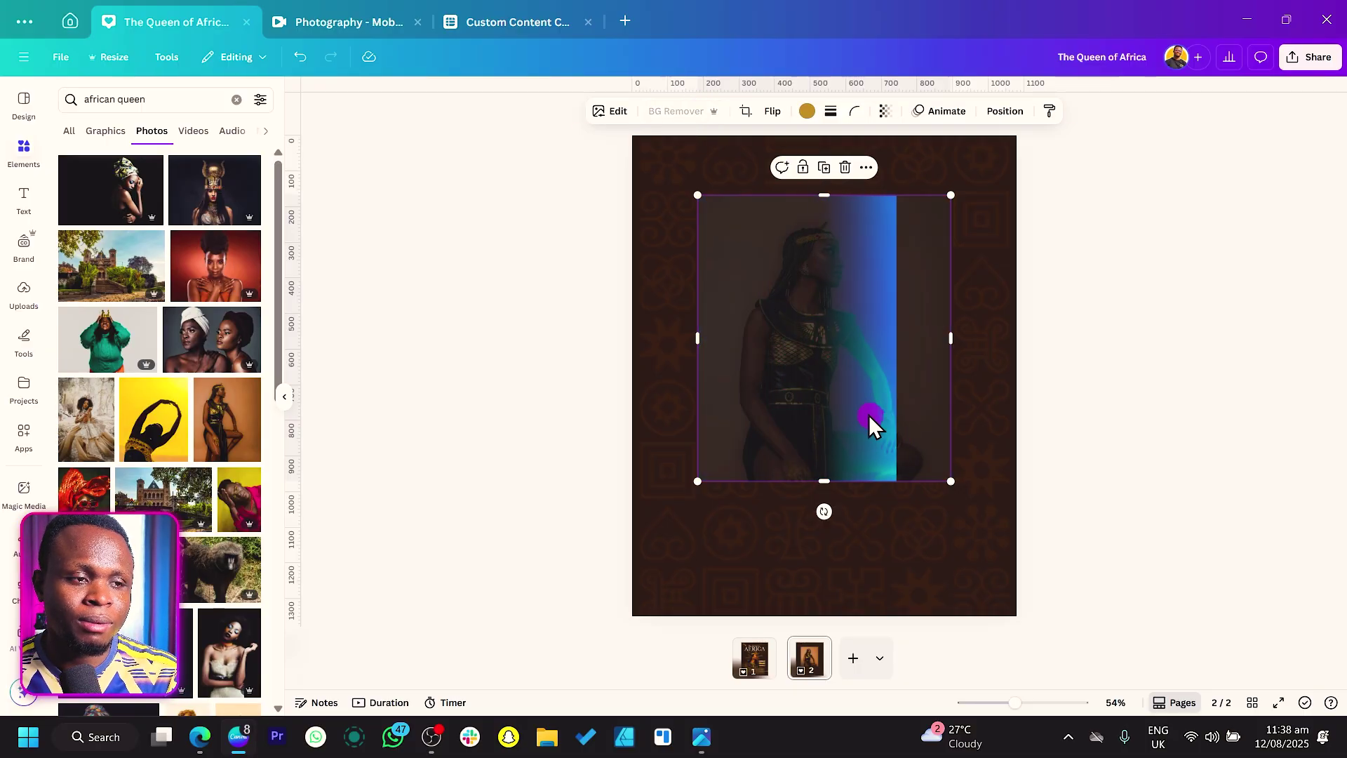
{"action": "left_click_drag", "start_coordinate": [827, 475], "coordinate": [826, 434]}
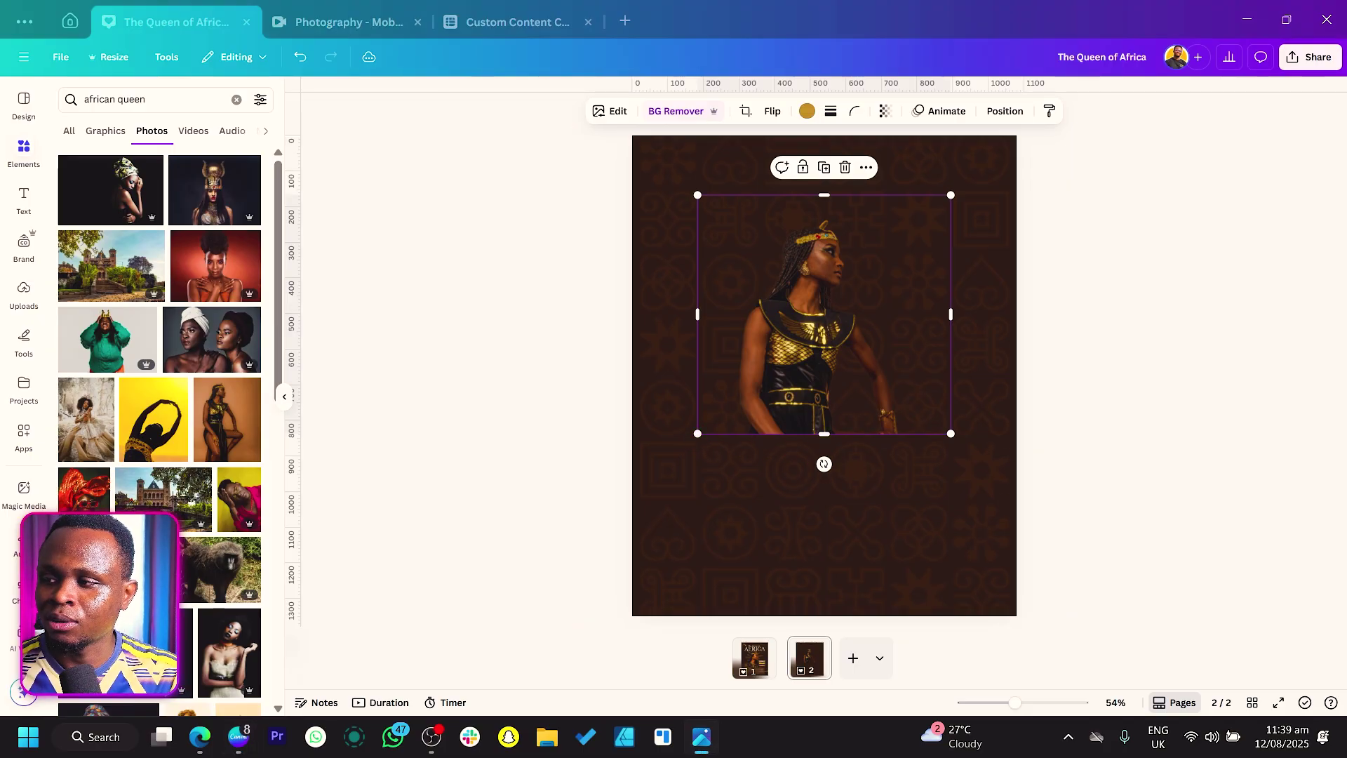
Enlarge the woman's cutout, crop its bottom and both sides, and fit it against the page's lower edge
{"action": "left_click_drag", "start_coordinate": [952, 435], "coordinate": [1115, 656]}
{"action": "left_click_drag", "start_coordinate": [919, 465], "coordinate": [833, 463]}
{"action": "left_click_drag", "start_coordinate": [837, 614], "coordinate": [835, 554]}
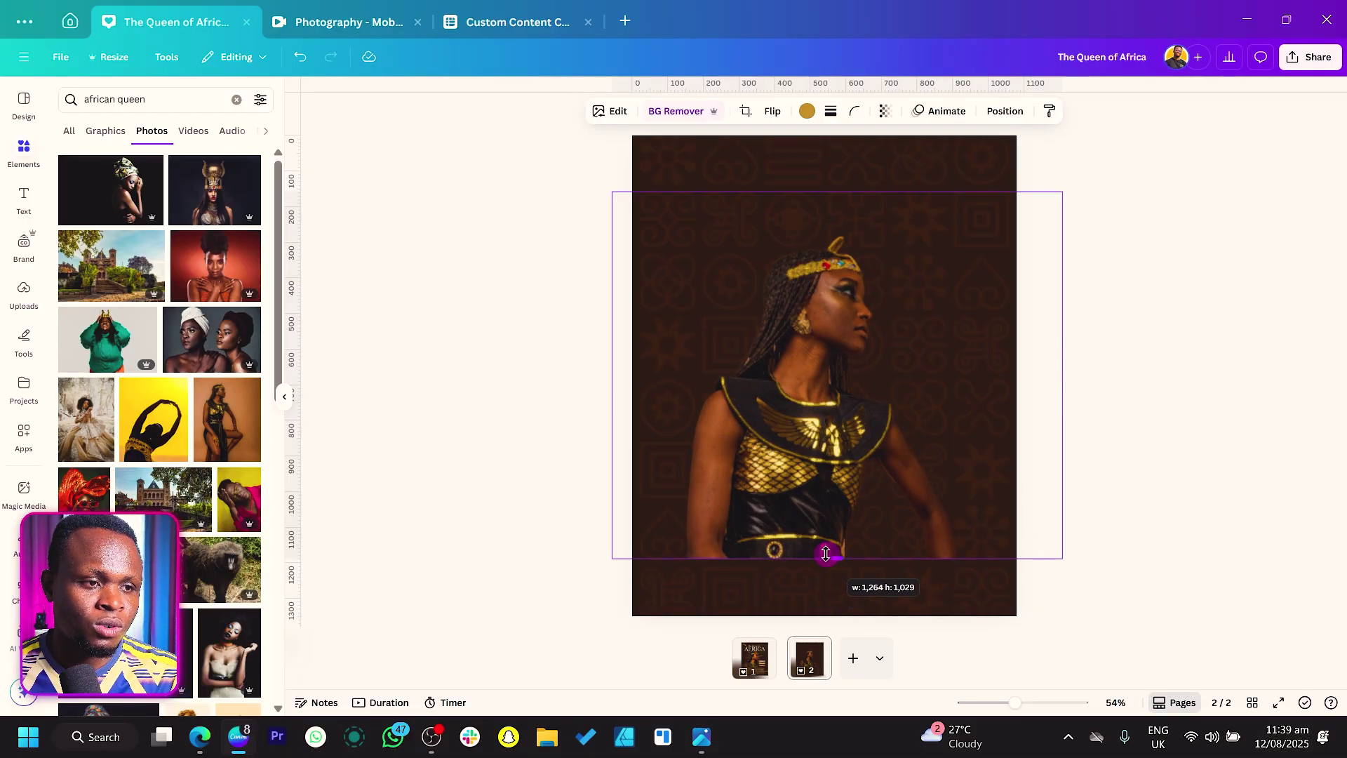
{"action": "left_click_drag", "start_coordinate": [1065, 400], "coordinate": [969, 400]}
{"action": "left_click_drag", "start_coordinate": [612, 373], "coordinate": [662, 374]}
{"action": "left_click_drag", "start_coordinate": [969, 556], "coordinate": [1015, 614]}
{"action": "mouse_move", "coordinate": [902, 512]}
{"action": "left_mouse_down"}
{"action": "mouse_move", "coordinate": [872, 497]}
{"action": "mouse_move", "coordinate": [884, 508]}
{"action": "left_mouse_up"}
{"action": "left_click", "coordinate": [491, 348]}
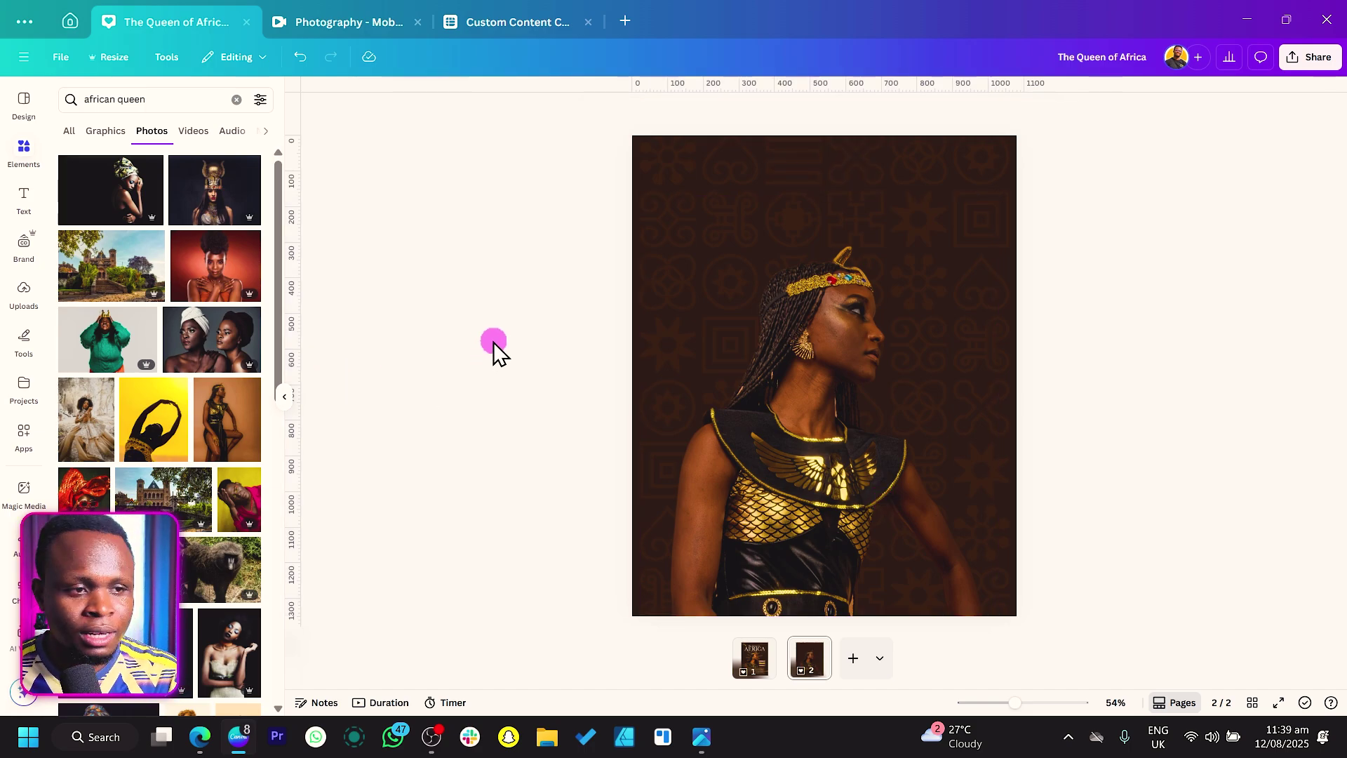
Crop the empty space above the woman's head, then enlarge the cutout and recentre it at the page's lower edge
{"action": "left_click", "coordinate": [801, 334]}
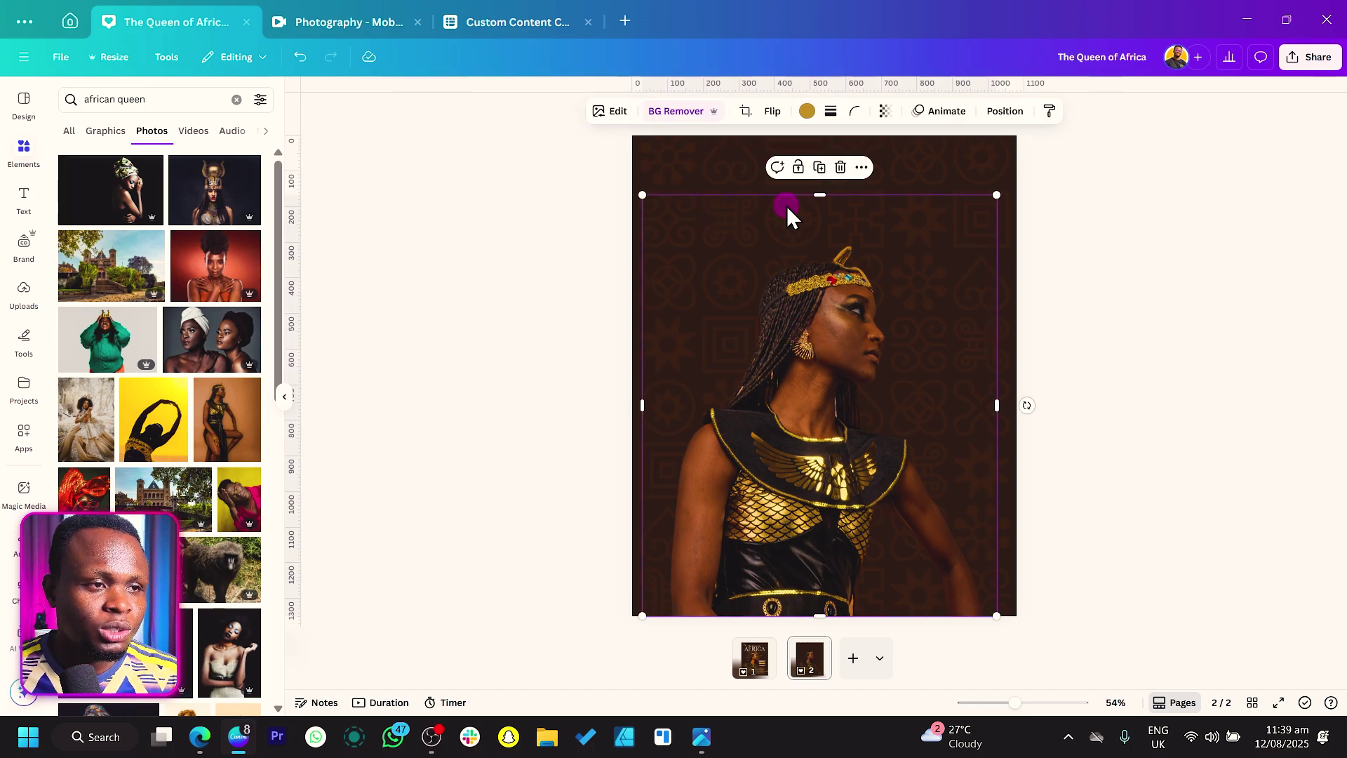
{"action": "left_click_drag", "start_coordinate": [820, 194], "coordinate": [816, 229]}
{"action": "left_click_drag", "start_coordinate": [998, 238], "coordinate": [1038, 193]}
{"action": "left_click_drag", "start_coordinate": [912, 271], "coordinate": [896, 283]}
{"action": "left_click", "coordinate": [520, 371]}
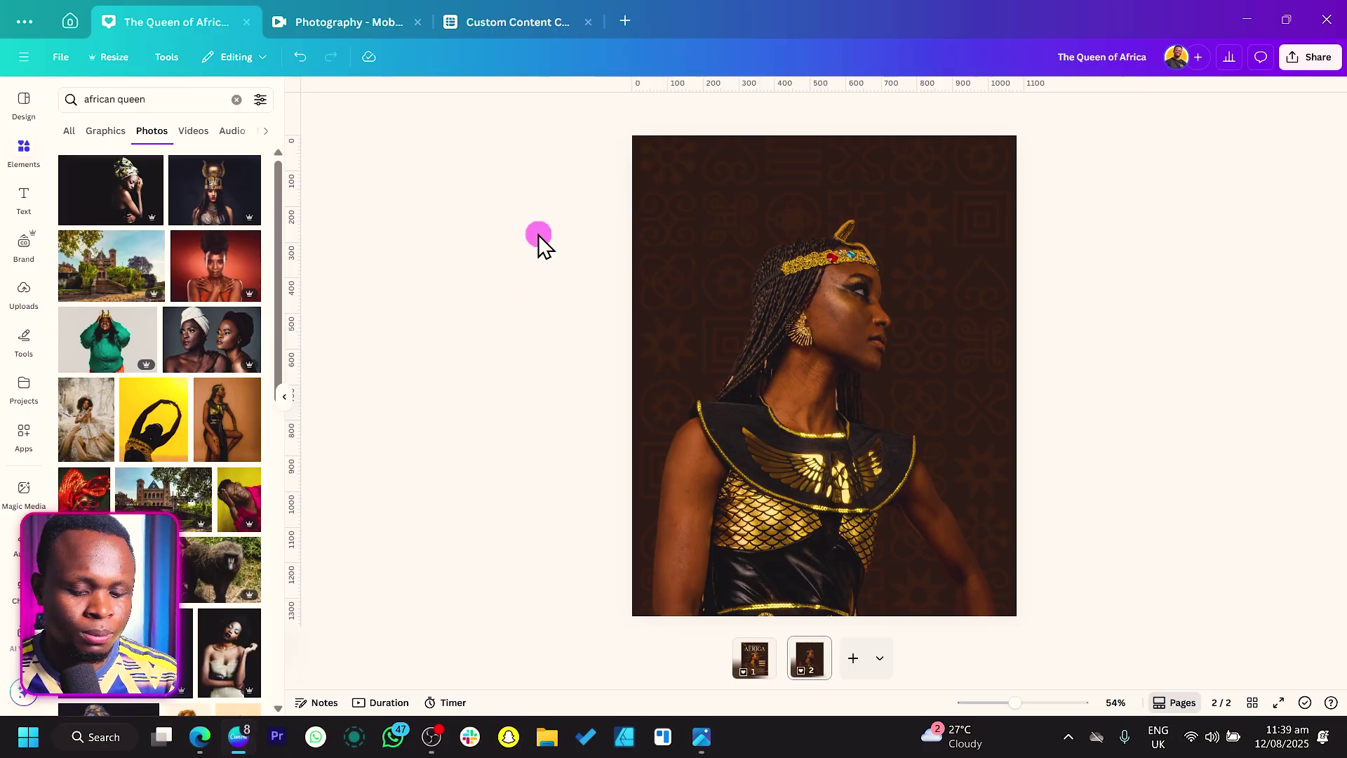
Add a short straight white line and place it horizontally in the free space above the woman's head
{"action": "key", "text": "l"}
{"action": "left_click_drag", "start_coordinate": [835, 407], "coordinate": [735, 223]}
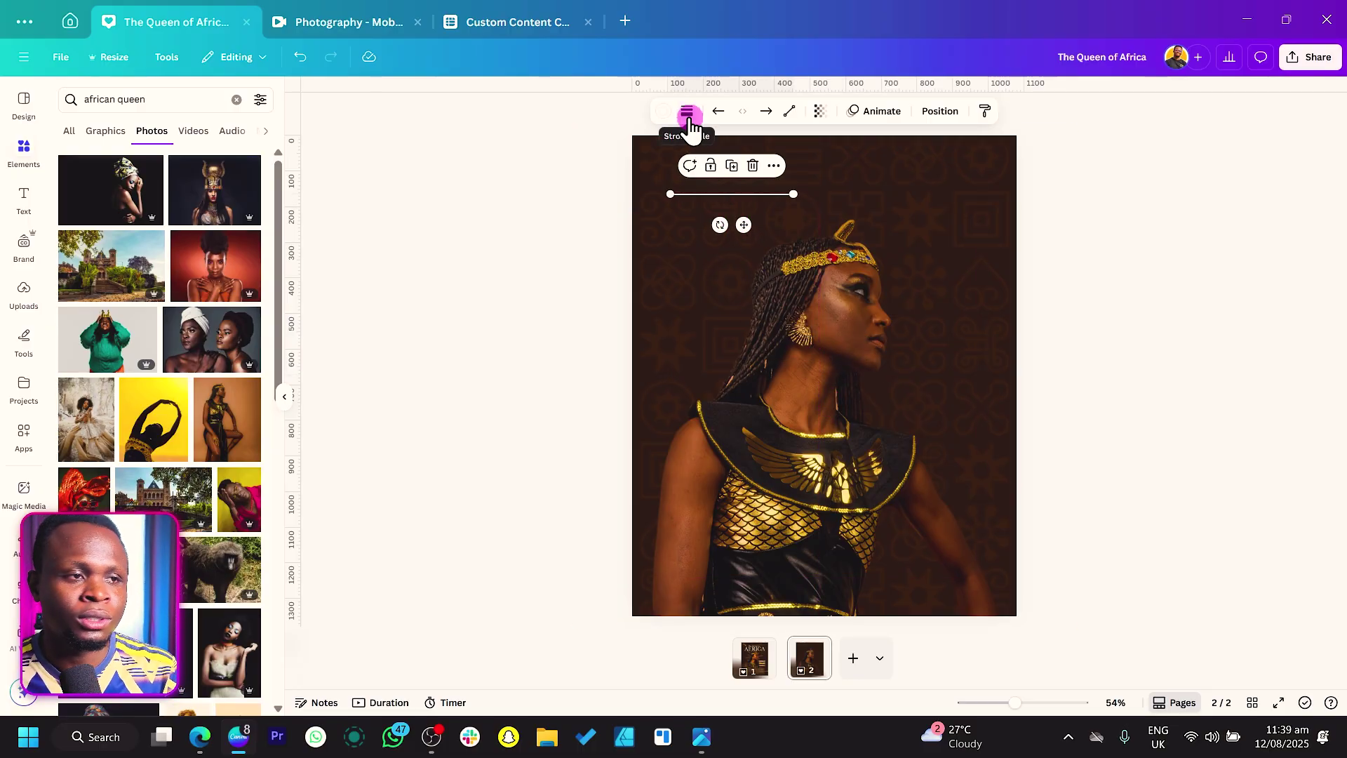
{"action": "left_click", "coordinate": [24, 160]}
{"action": "left_click", "coordinate": [237, 99]}
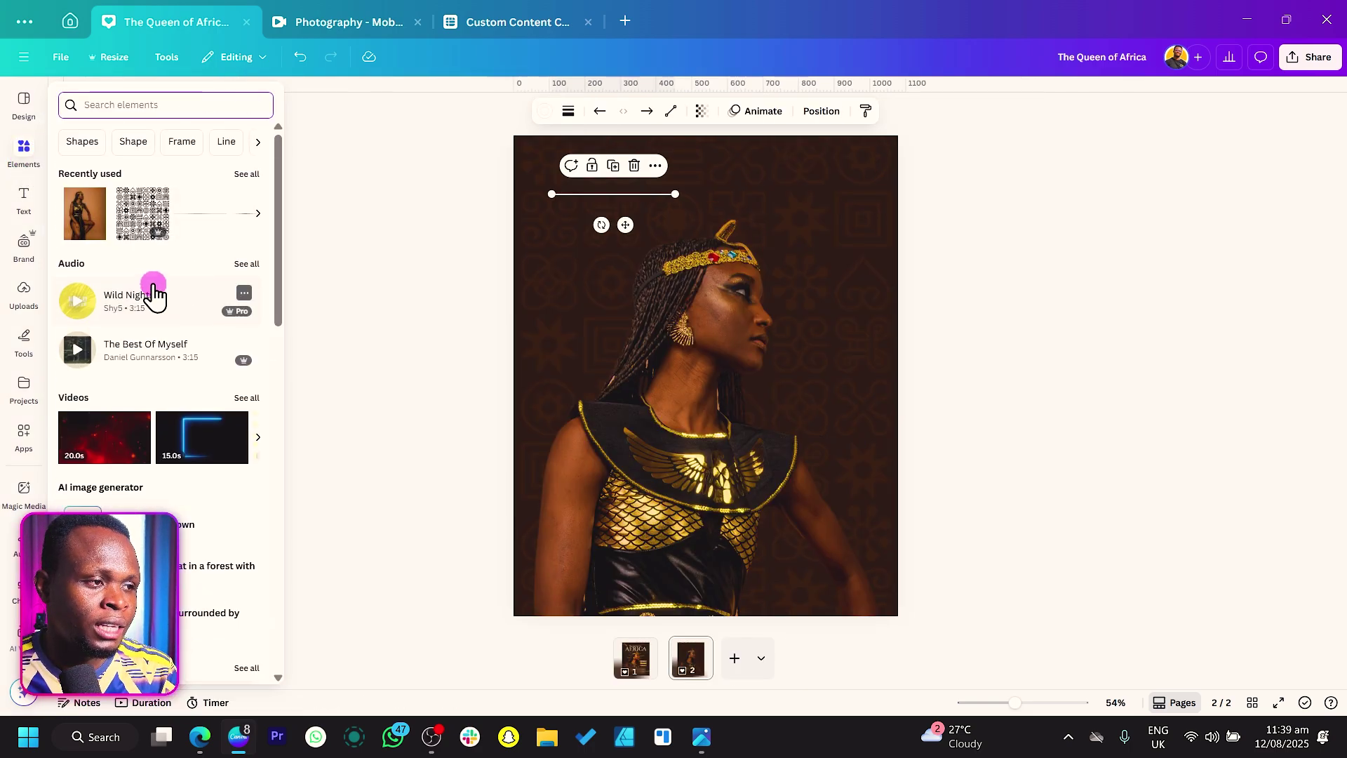
{"action": "scroll", "coordinate": [189, 299], "scroll_direction": "down", "scroll_amount": 8}
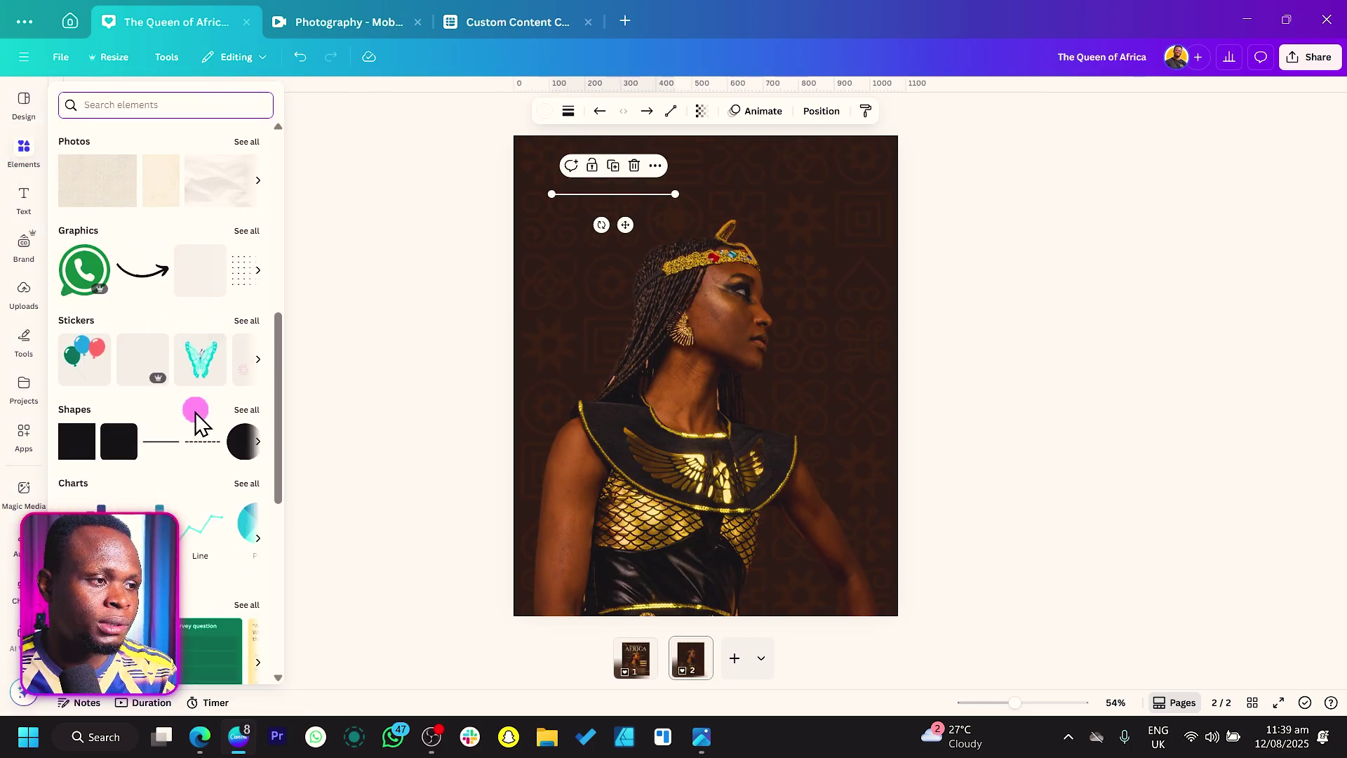
{"action": "left_click_drag", "start_coordinate": [199, 449], "coordinate": [759, 222]}
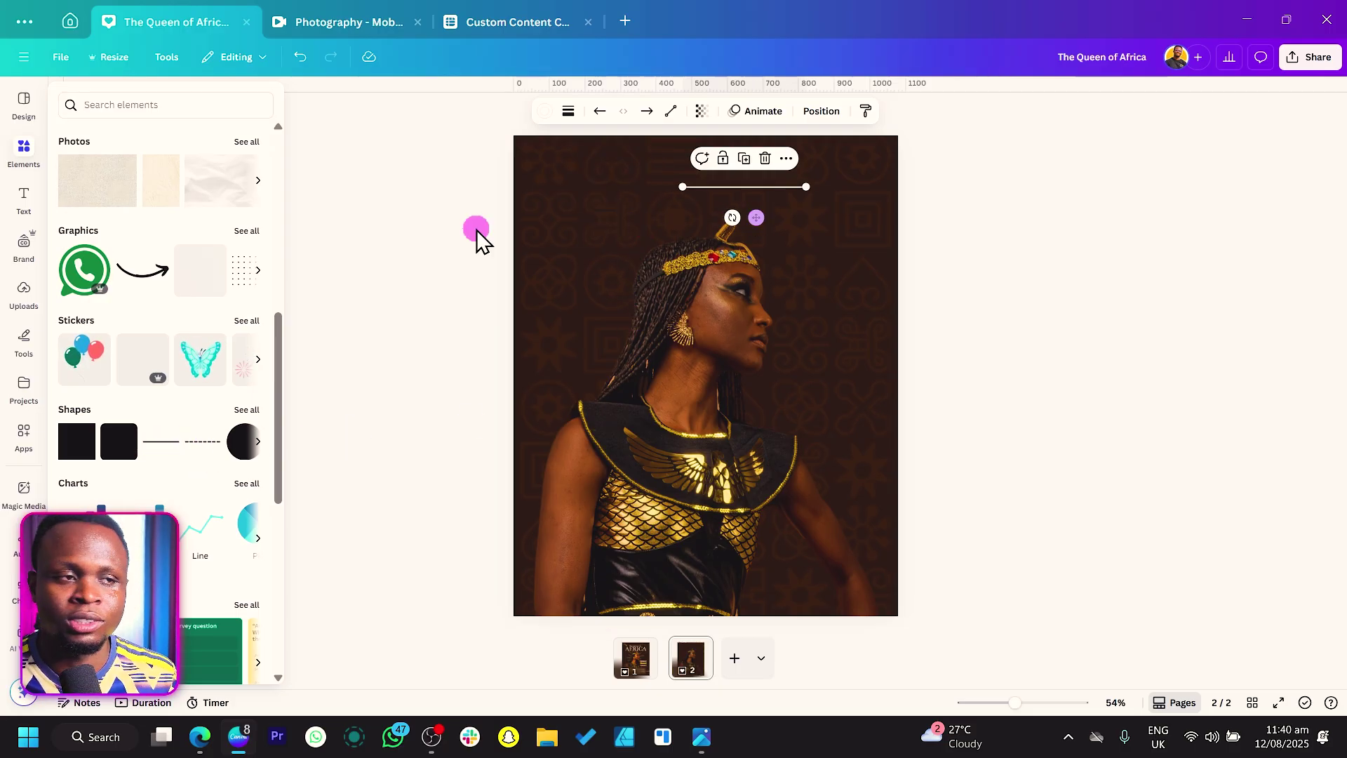
Raise the white line's stroke weight to 37 and give it rounded end points
{"action": "left_click", "coordinate": [568, 111]}
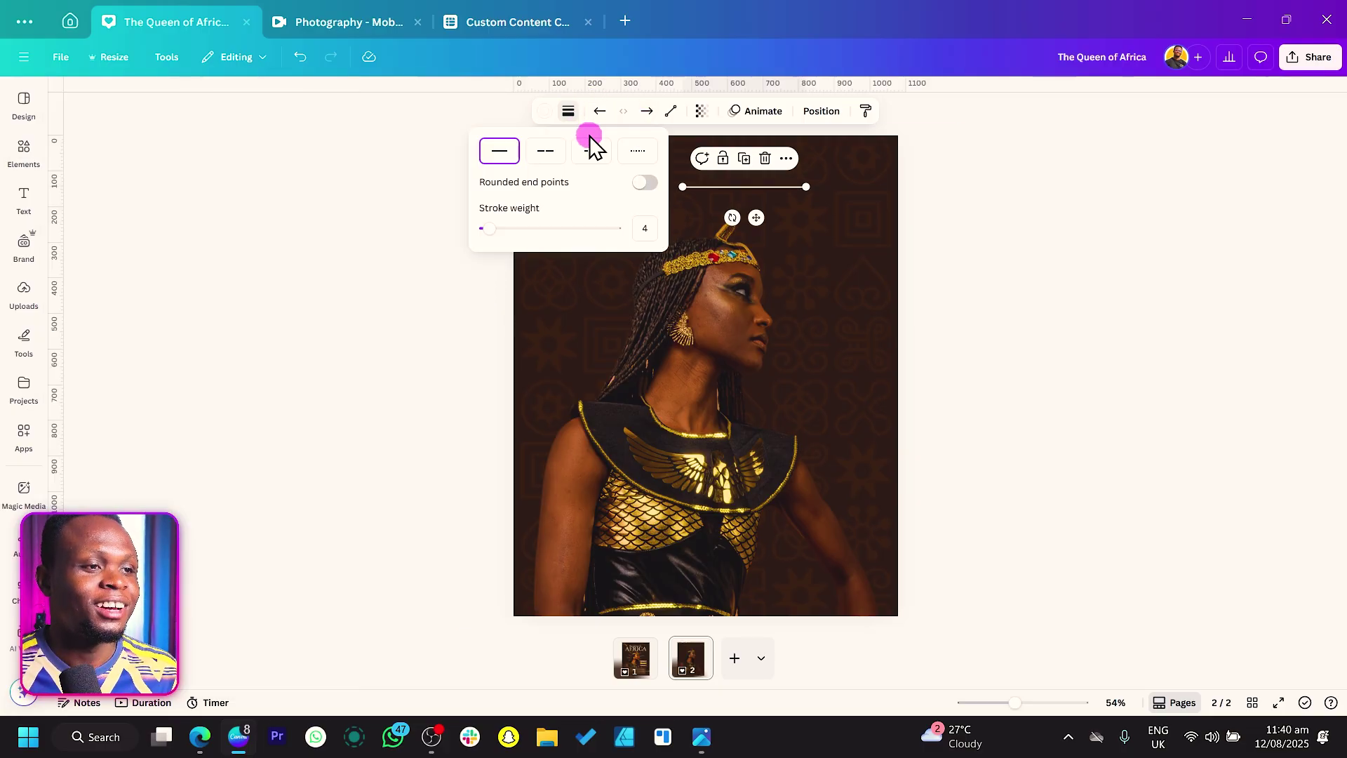
{"action": "left_click_drag", "start_coordinate": [493, 236], "coordinate": [534, 230]}
{"action": "left_click", "coordinate": [653, 186]}
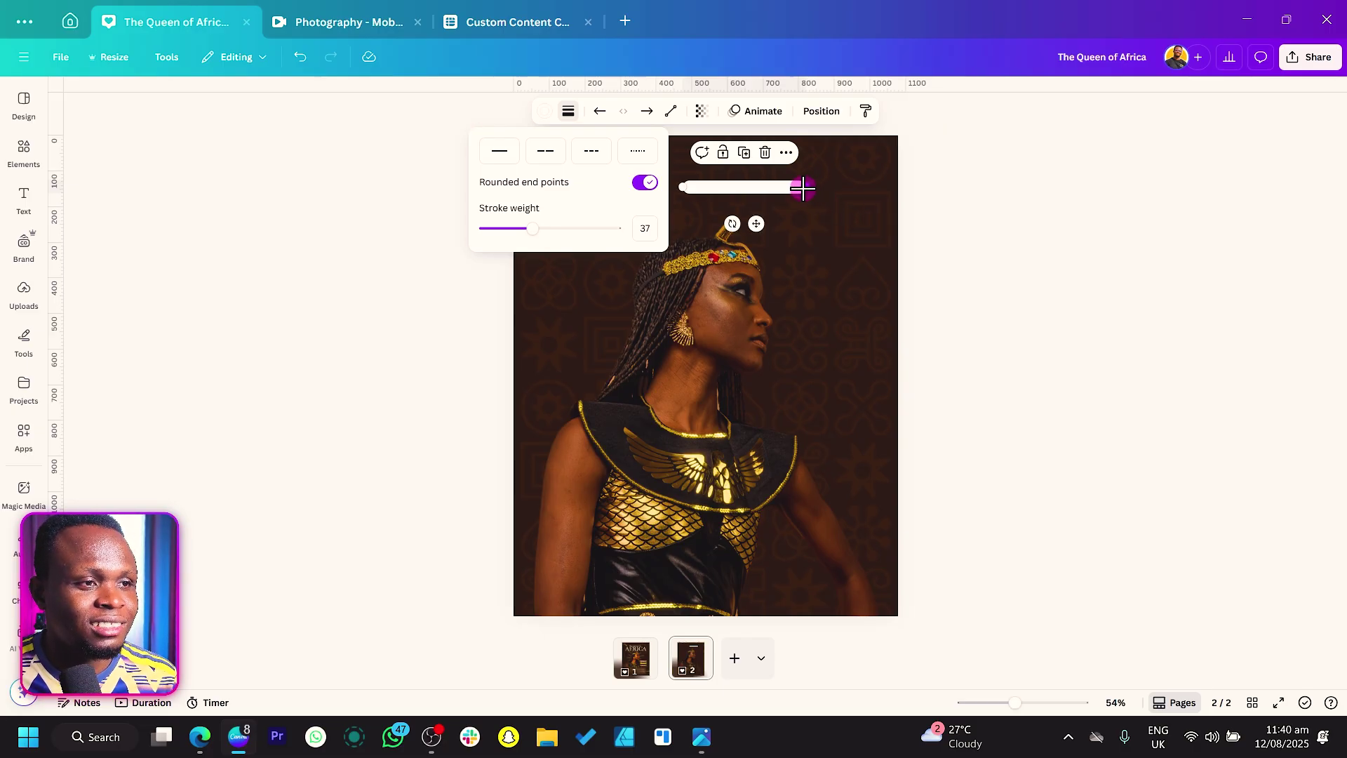
Make the line mostly transparent and turn it into a shorter upright bar above the woman's head
{"action": "left_click_drag", "start_coordinate": [800, 186], "coordinate": [645, 165]}
{"action": "left_click", "coordinate": [702, 113]}
{"action": "left_click", "coordinate": [378, 232]}
{"action": "mouse_move", "coordinate": [739, 191]}
{"action": "left_mouse_down"}
{"action": "mouse_move", "coordinate": [705, 219]}
{"action": "mouse_move", "coordinate": [629, 225]}
{"action": "mouse_move", "coordinate": [627, 199]}
{"action": "left_mouse_up"}
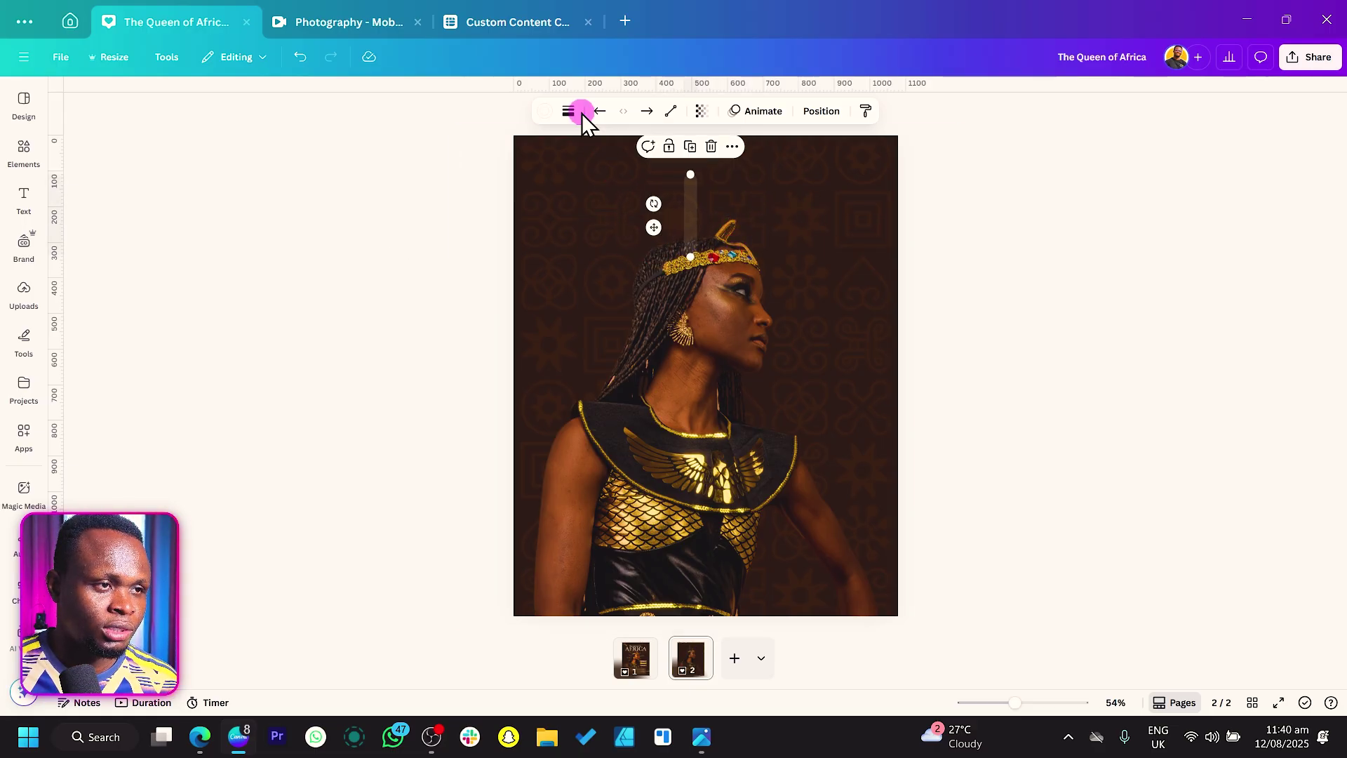
Set the upright line's stroke weight to 49 and centre it horizontally on the page
{"action": "left_click", "coordinate": [568, 111]}
{"action": "left_click_drag", "start_coordinate": [541, 239], "coordinate": [550, 238]}
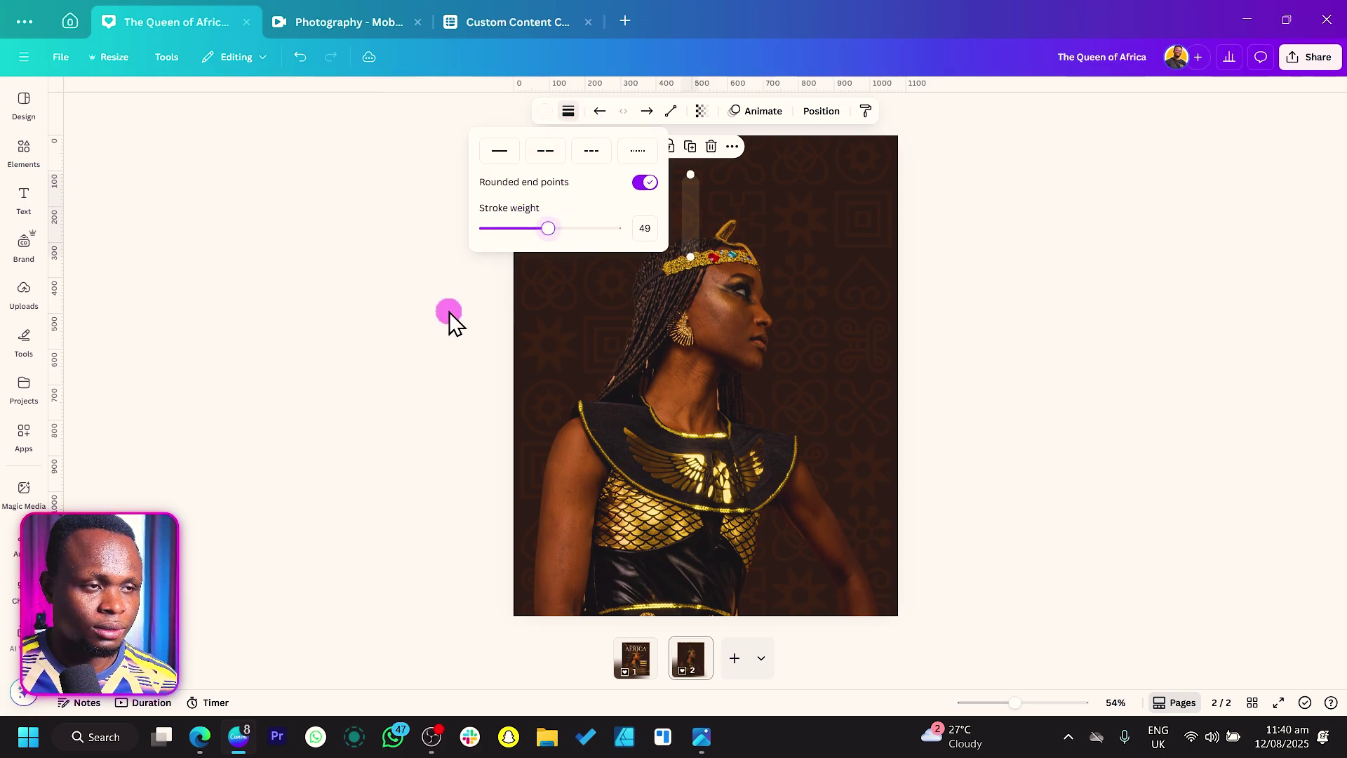
{"action": "left_click", "coordinate": [451, 319]}
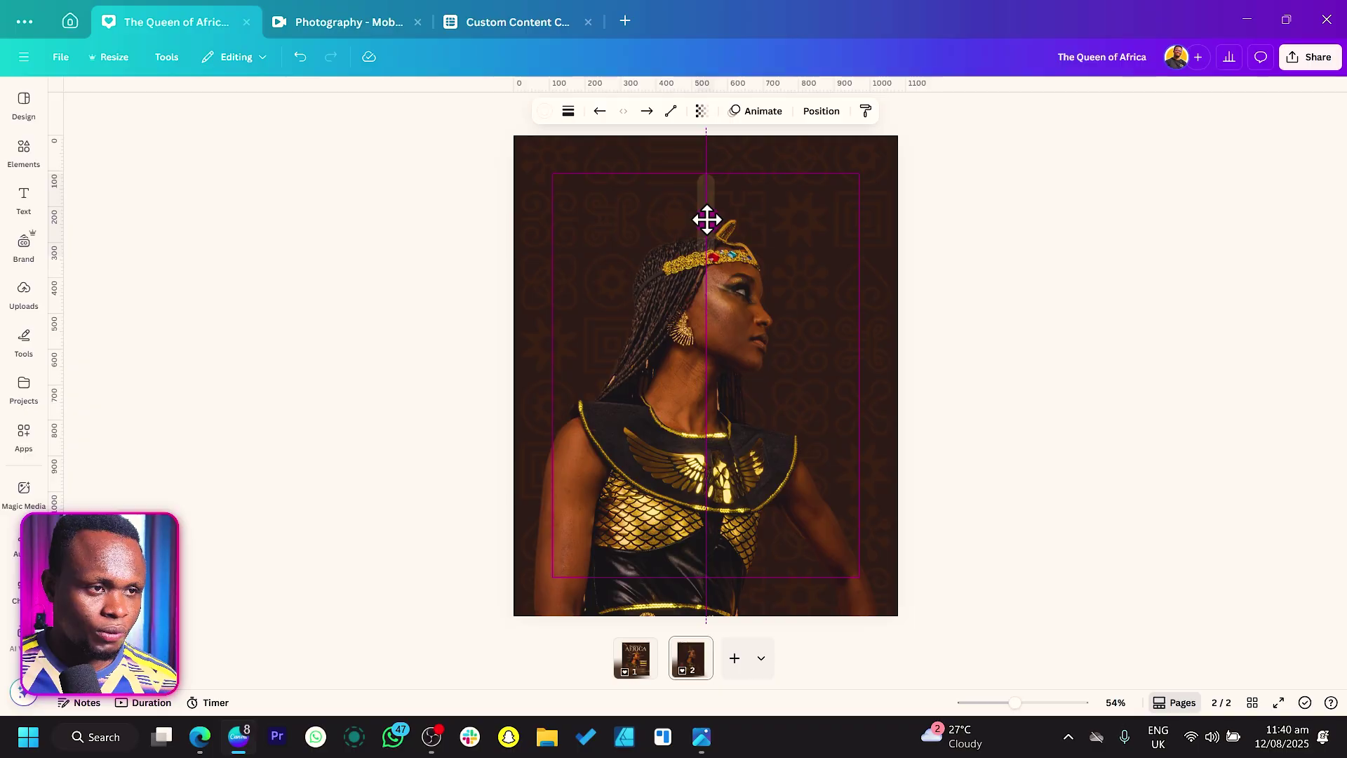
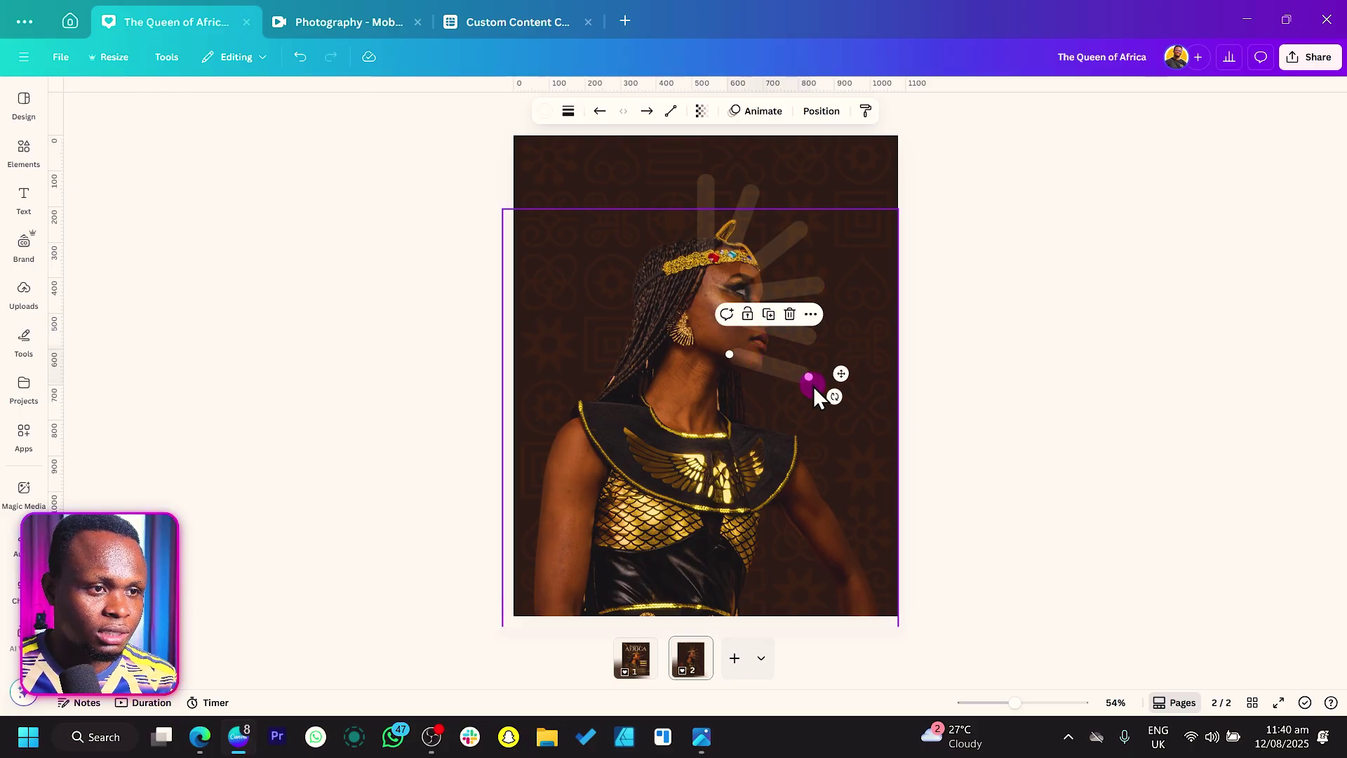
Arrange copies of the line as rays around the woman's head, steepening the upper-left ray and shifting the left horizontal ray inward
{"action": "left_click_drag", "start_coordinate": [814, 393], "coordinate": [613, 304]}
{"action": "left_click", "coordinate": [769, 390]}
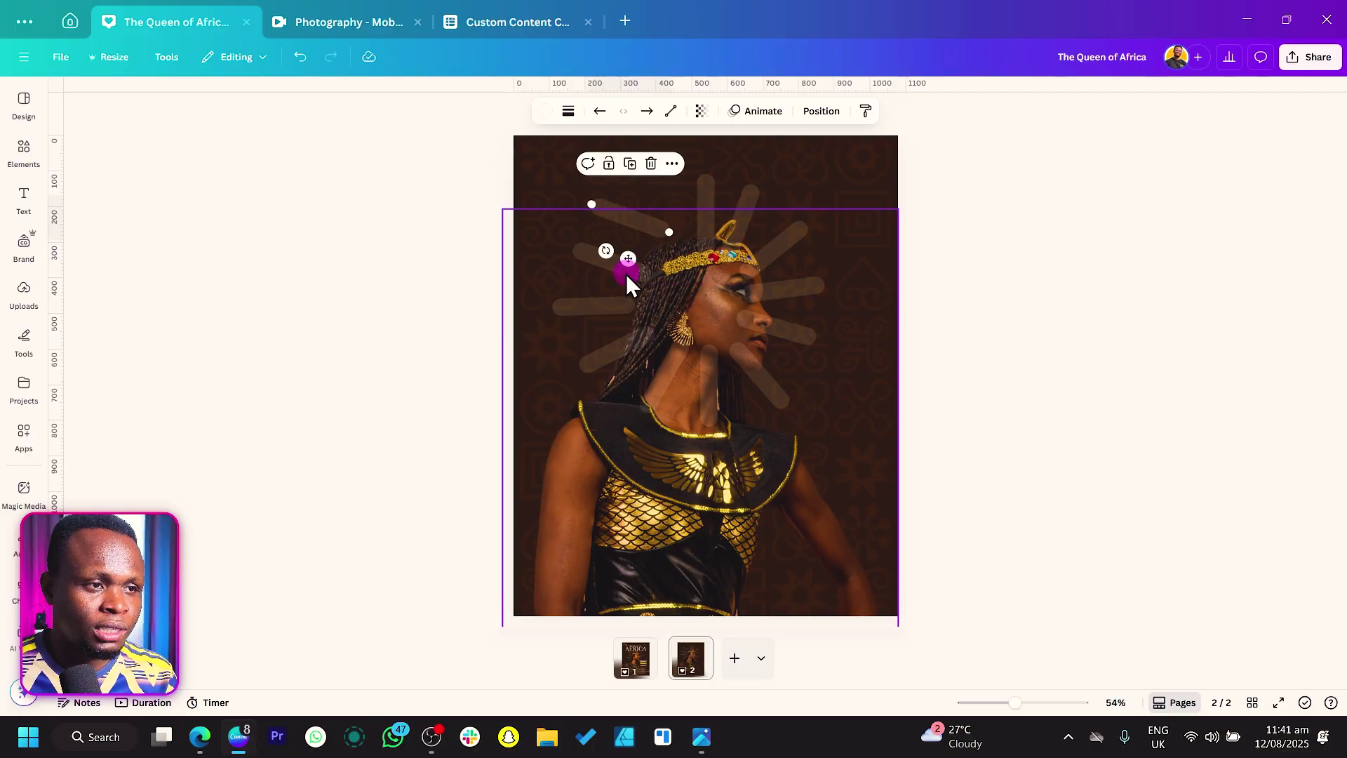
{"action": "left_click_drag", "start_coordinate": [611, 253], "coordinate": [631, 233]}
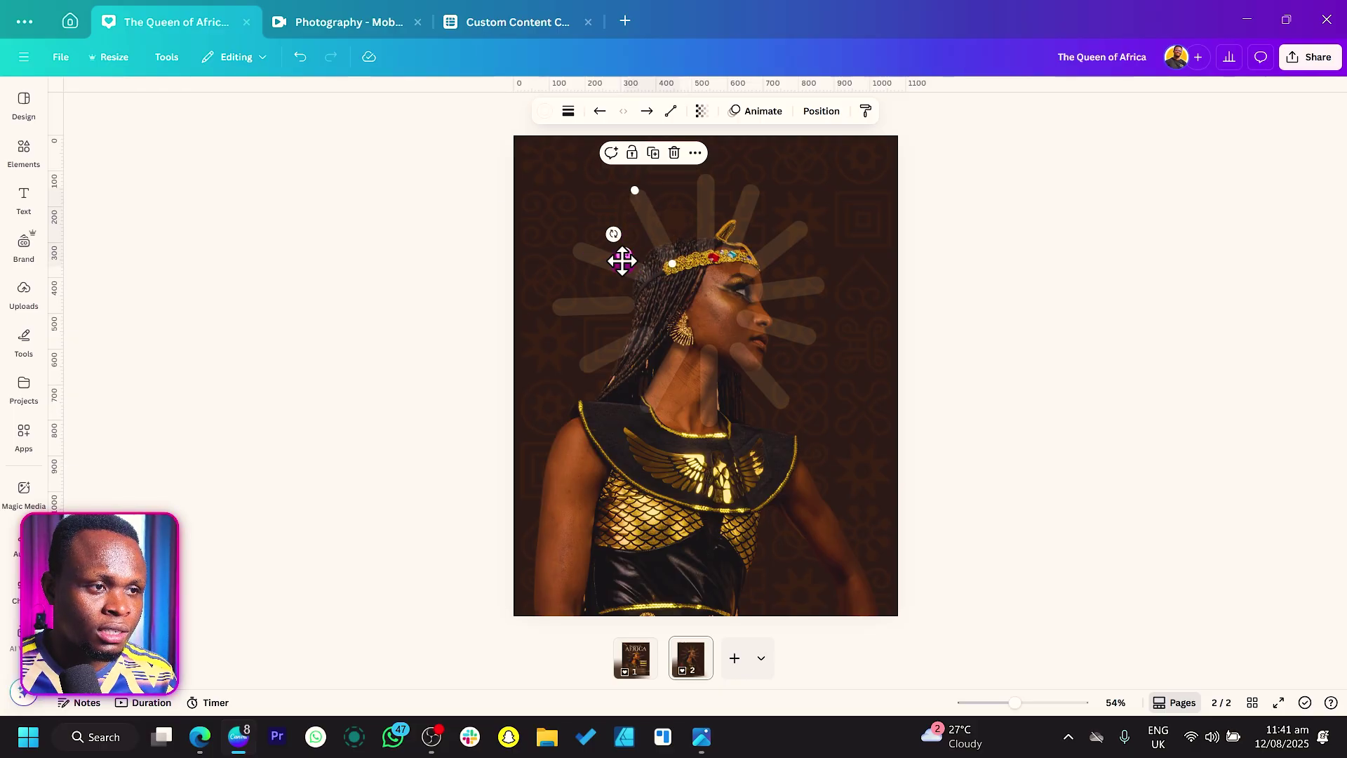
{"action": "left_click", "coordinate": [616, 295]}
{"action": "left_click_drag", "start_coordinate": [573, 309], "coordinate": [596, 355]}
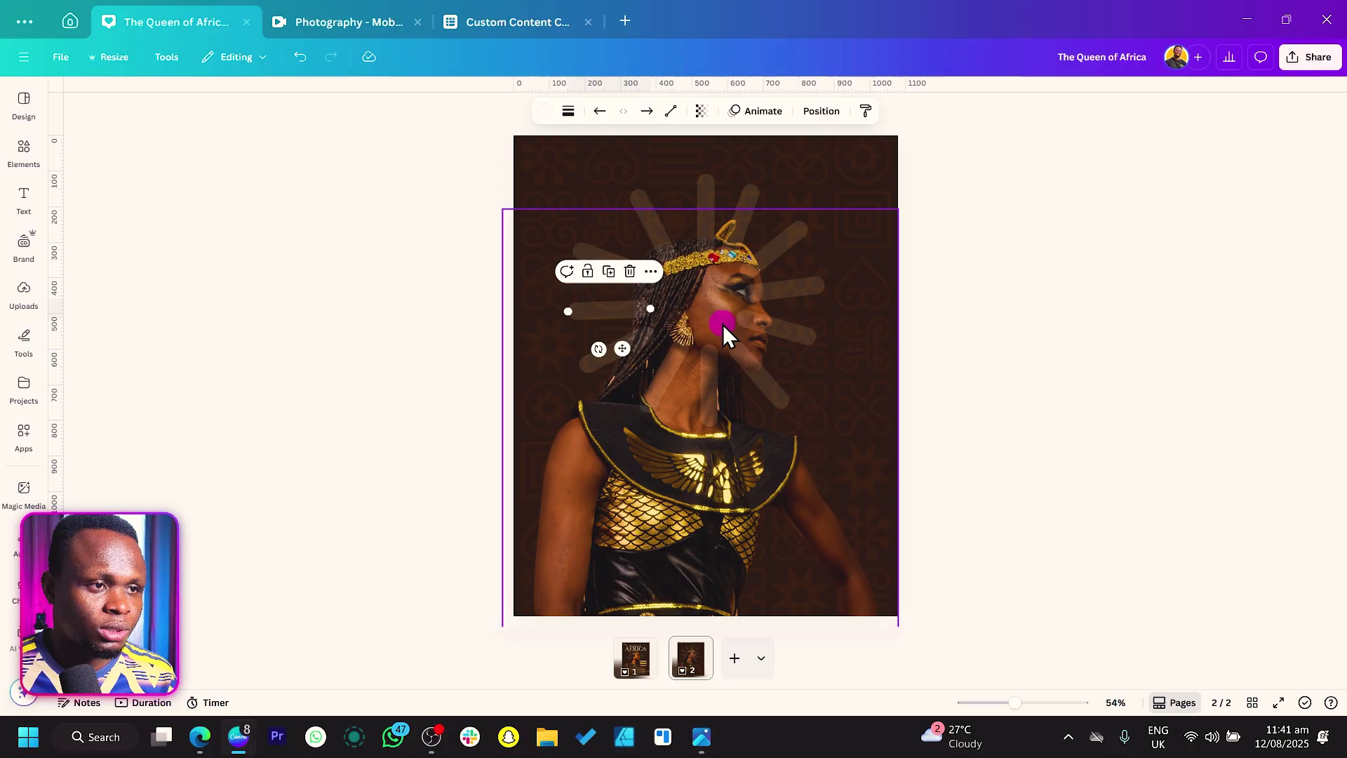
Shorten several rays on both sides of the head, including the lower-left one, and tilt the vertical ray at the neck towards the lower left
{"action": "left_click", "coordinate": [802, 290]}
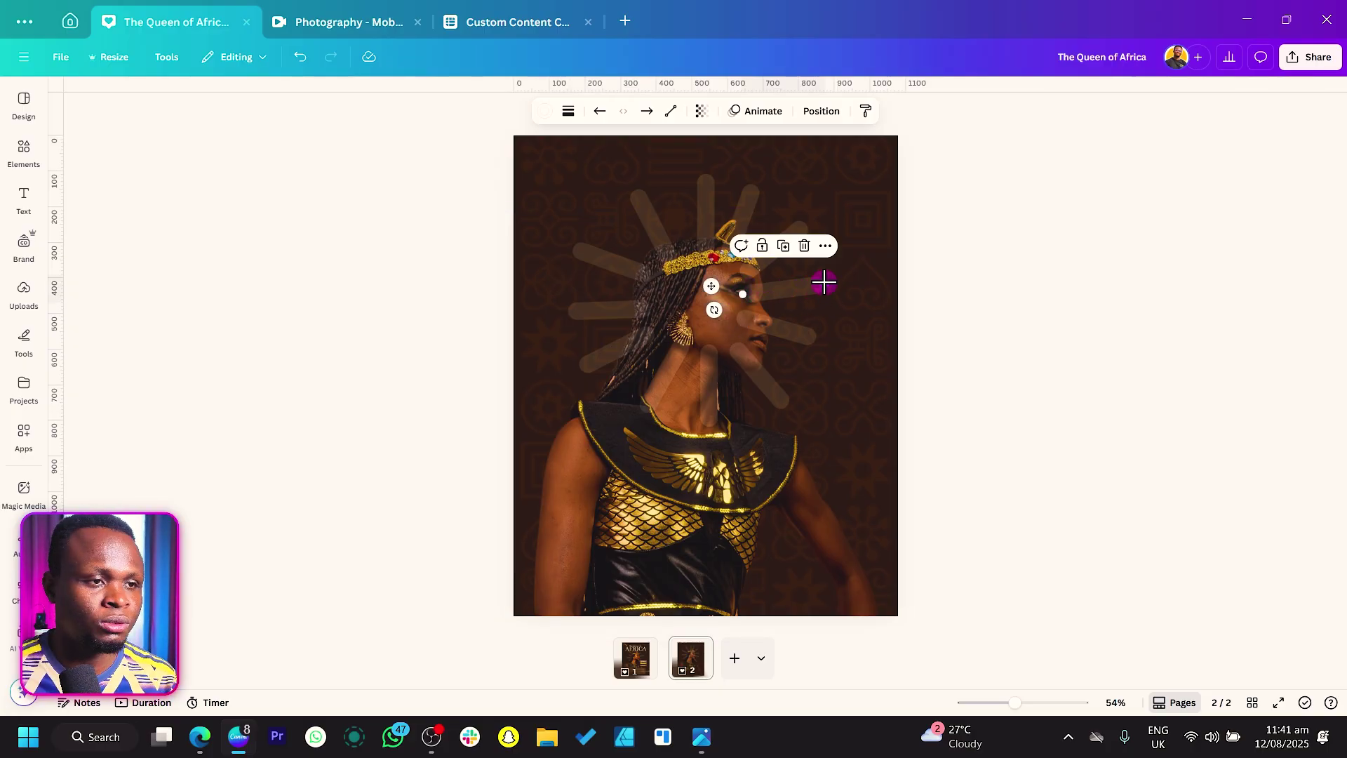
{"action": "left_click_drag", "start_coordinate": [823, 286], "coordinate": [746, 205]}
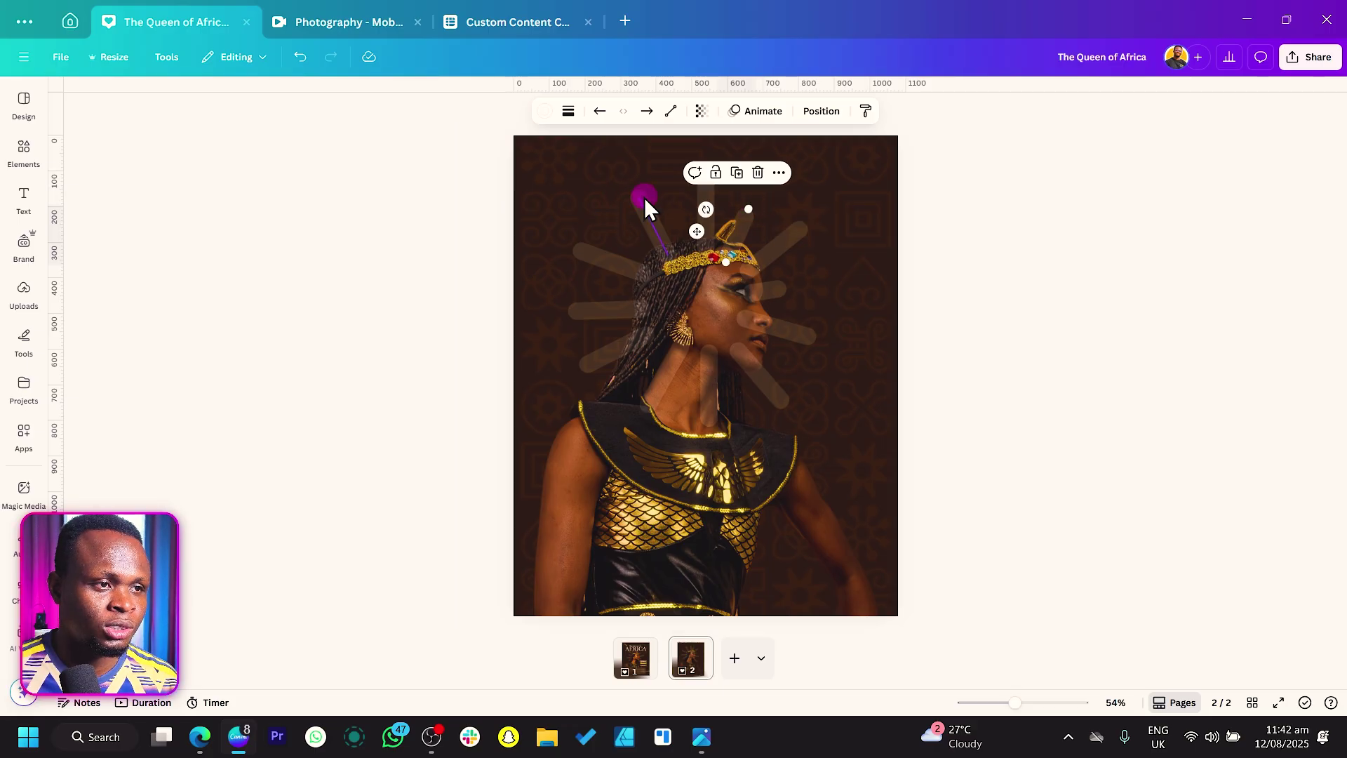
{"action": "left_click", "coordinate": [635, 192]}
{"action": "left_click_drag", "start_coordinate": [635, 191], "coordinate": [621, 351]}
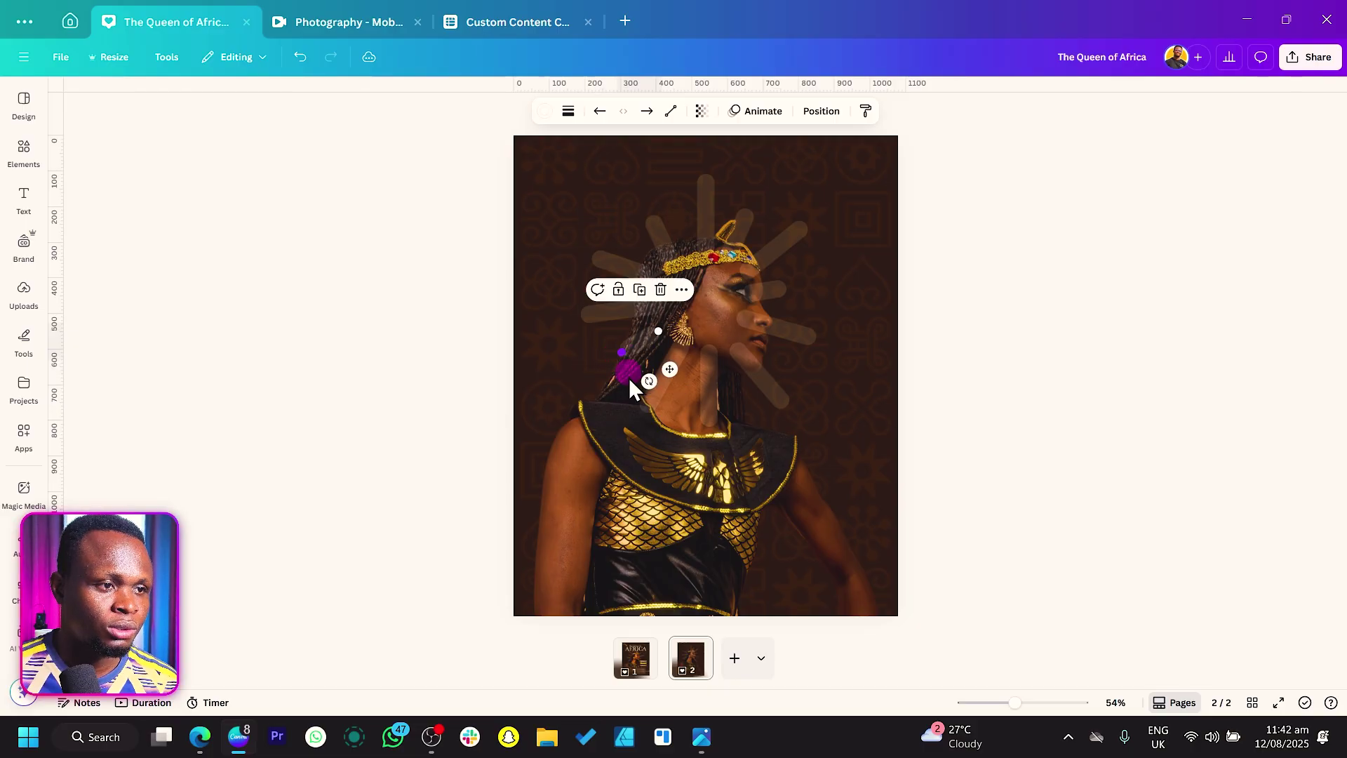
{"action": "left_click", "coordinate": [718, 410]}
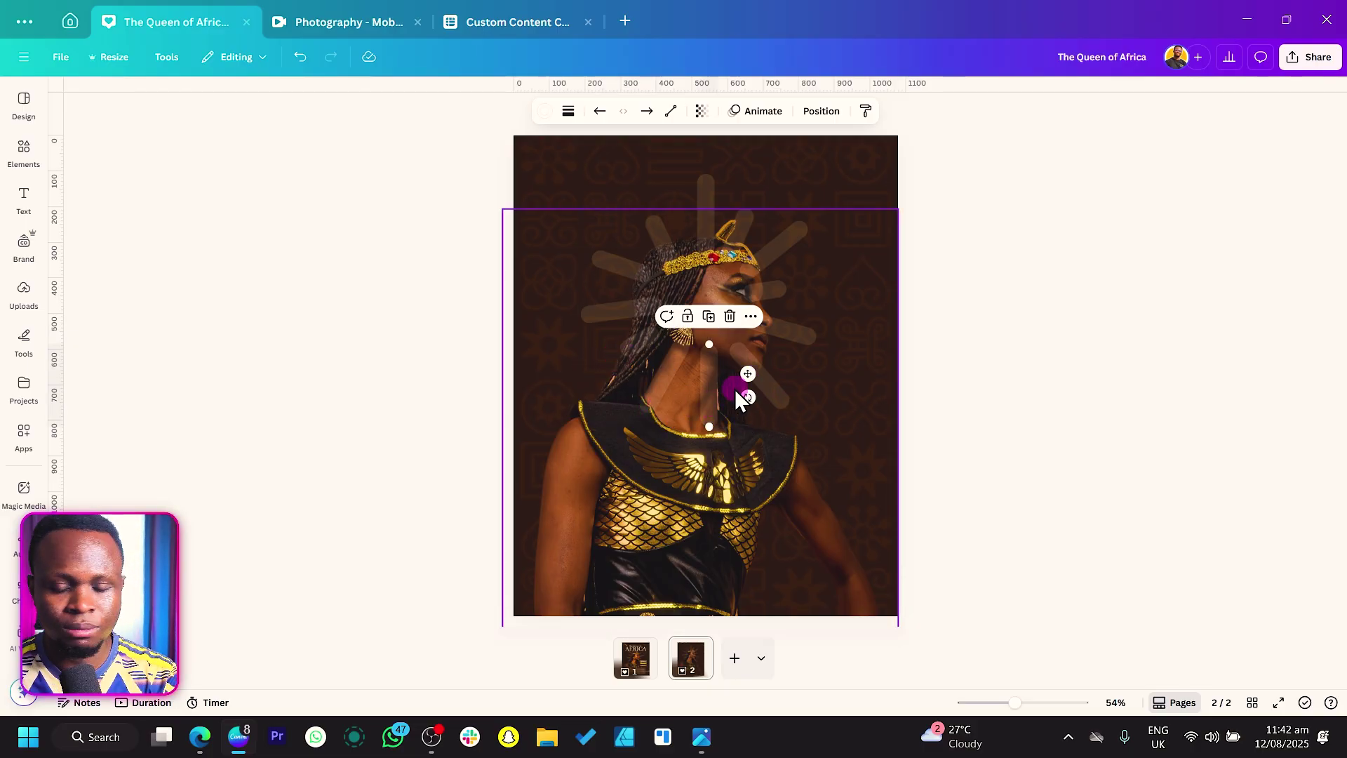
{"action": "left_click_drag", "start_coordinate": [734, 389], "coordinate": [664, 372]}
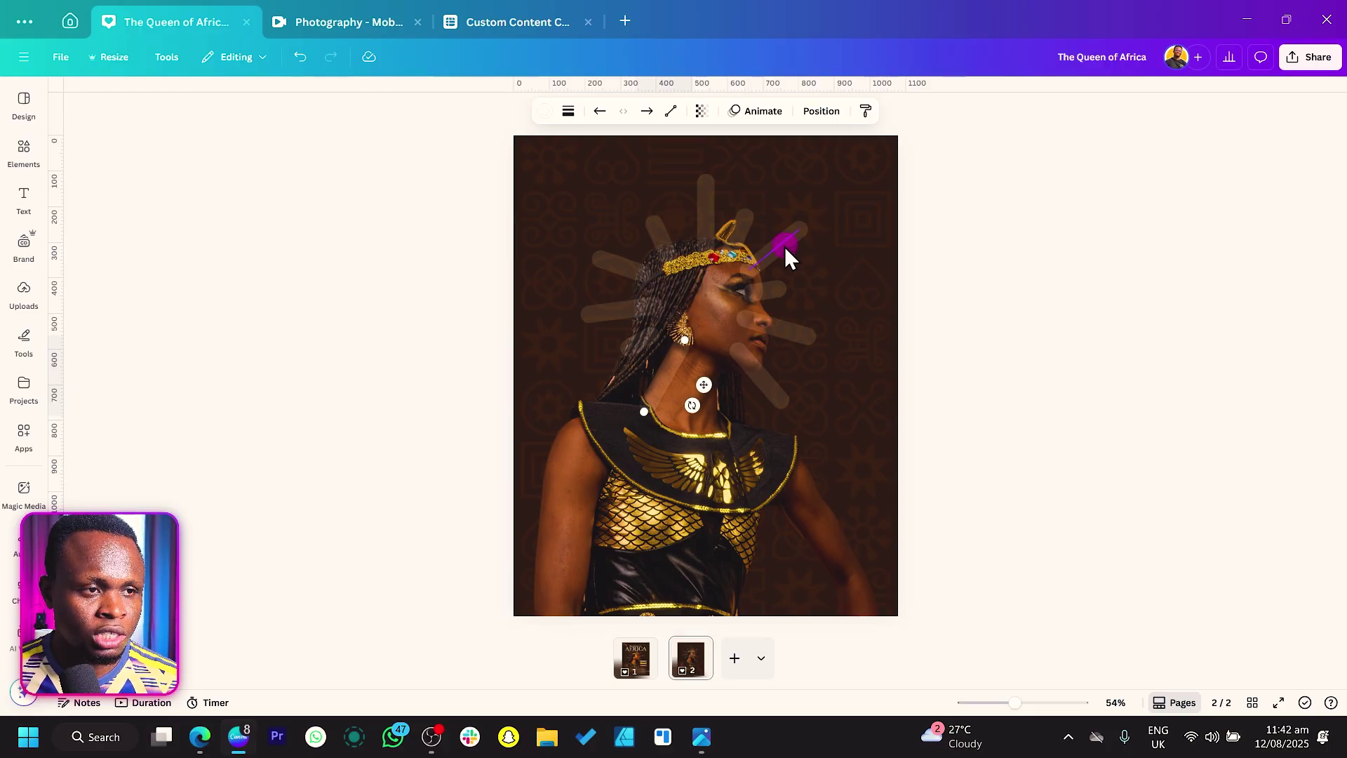
Select all the rays around the head and send them backward behind the woman's cutout
{"action": "left_click", "coordinate": [785, 246]}
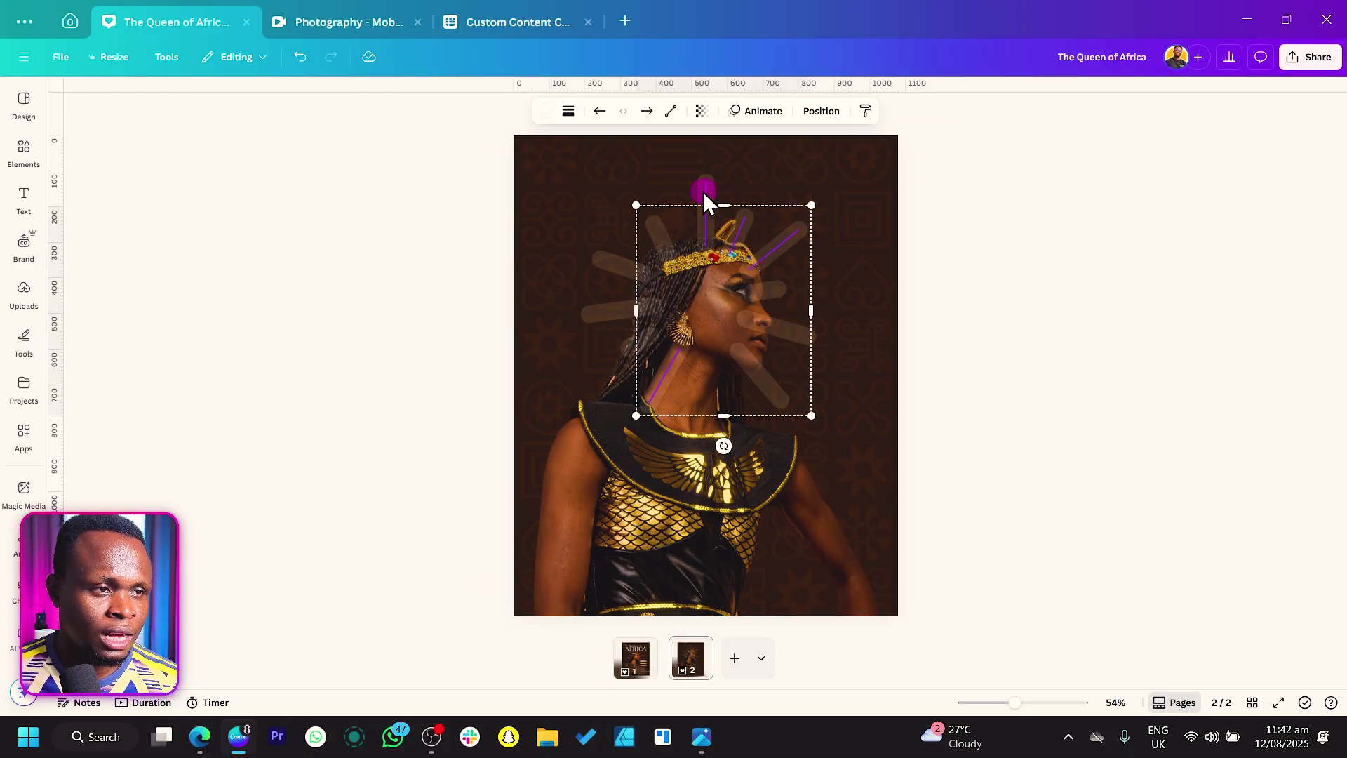
{"action": "left_click", "coordinate": [703, 192], "text": "shift"}
{"action": "left_click", "coordinate": [613, 266], "text": "shift"}
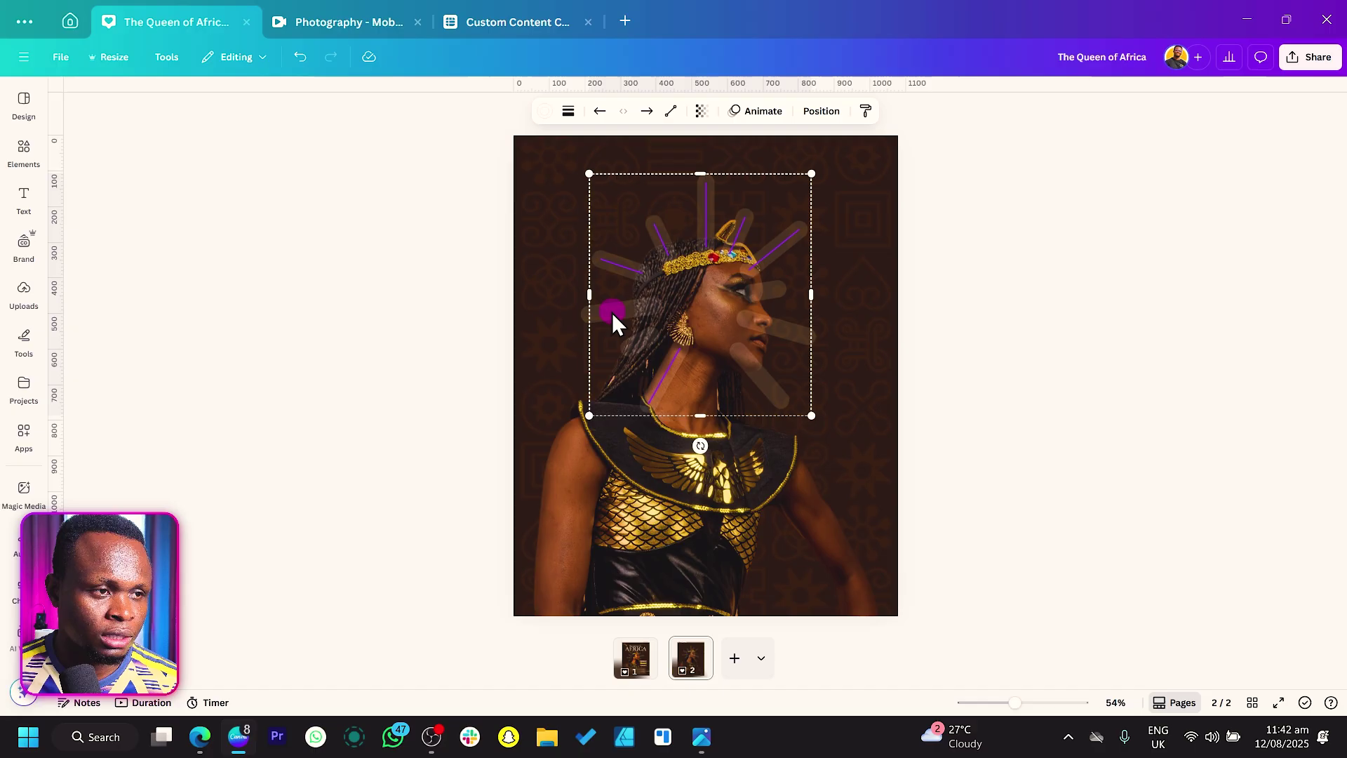
{"action": "left_click", "coordinate": [609, 316], "text": "shift"}
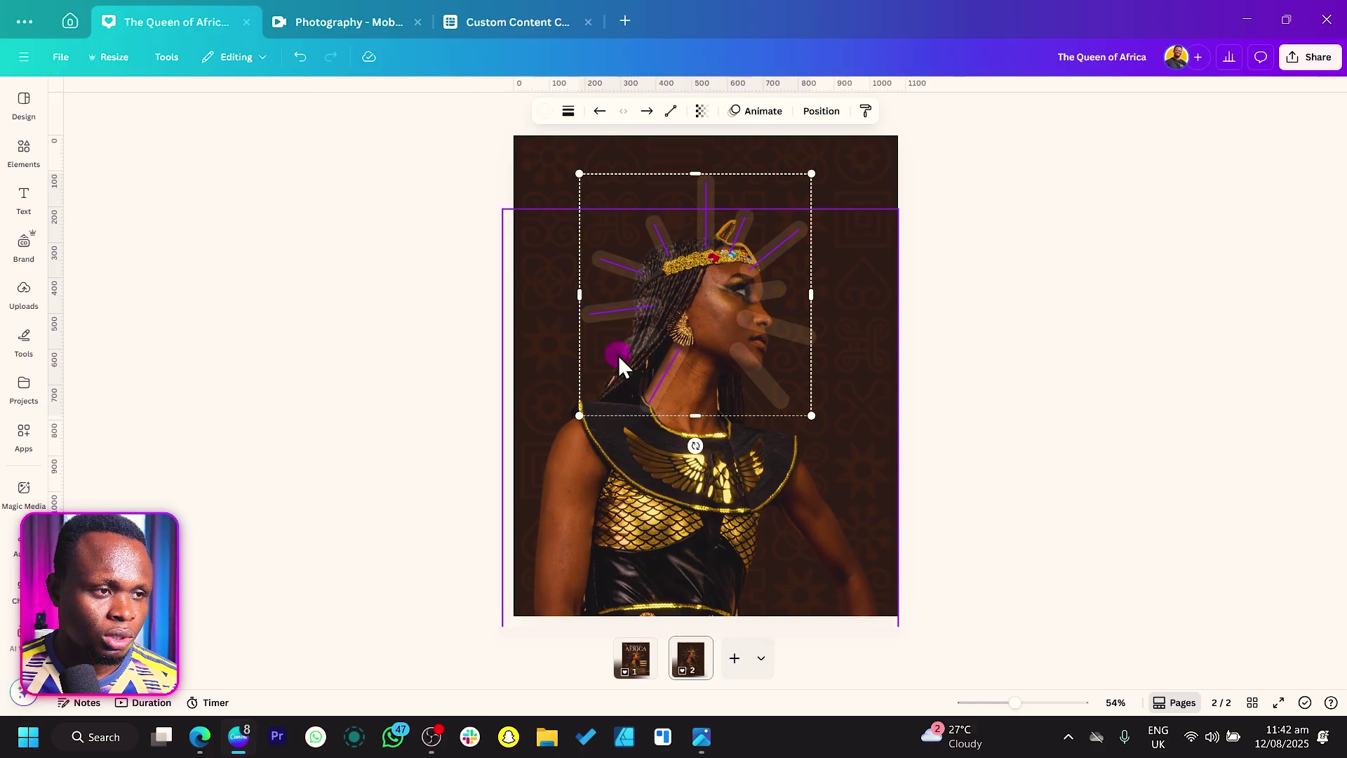
{"action": "left_click", "coordinate": [639, 343], "text": "shift"}
{"action": "left_click", "coordinate": [760, 372], "text": "shift"}
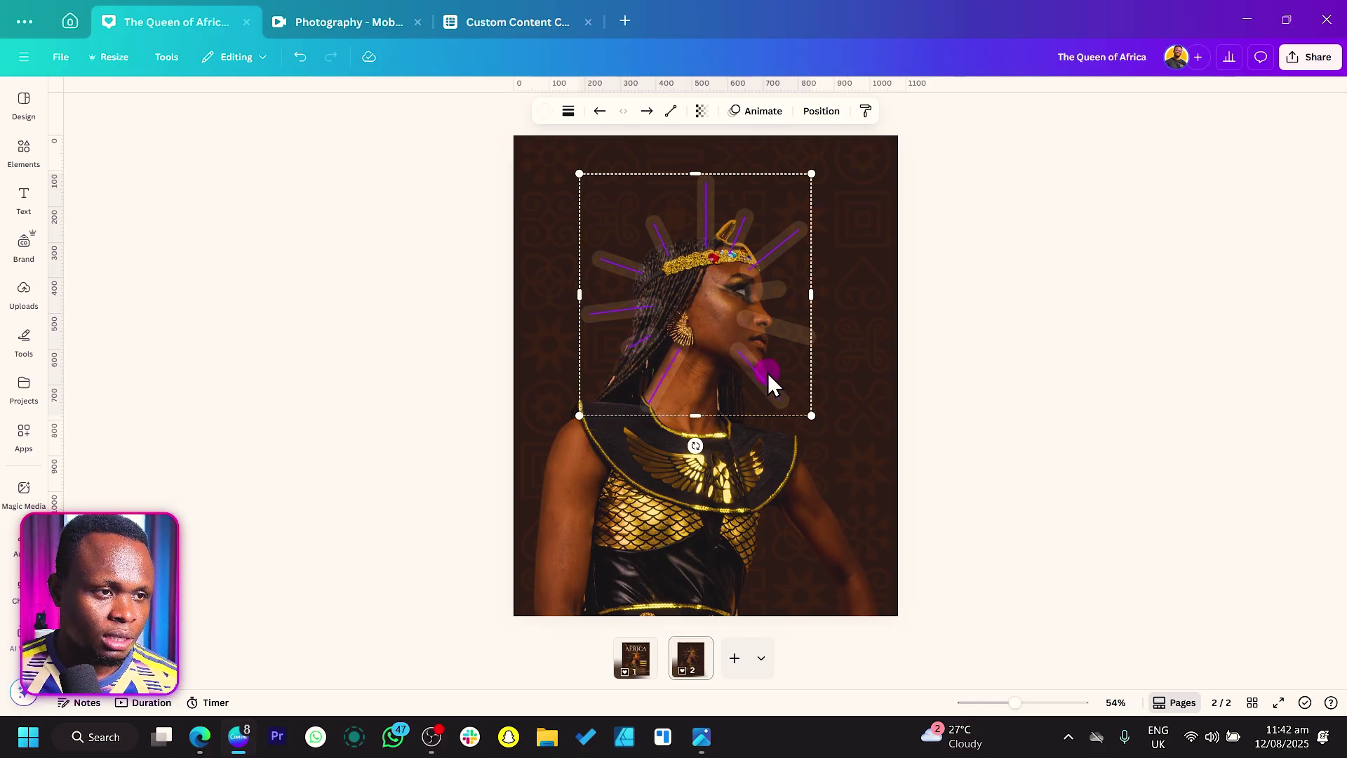
{"action": "left_click", "coordinate": [786, 328], "text": "shift"}
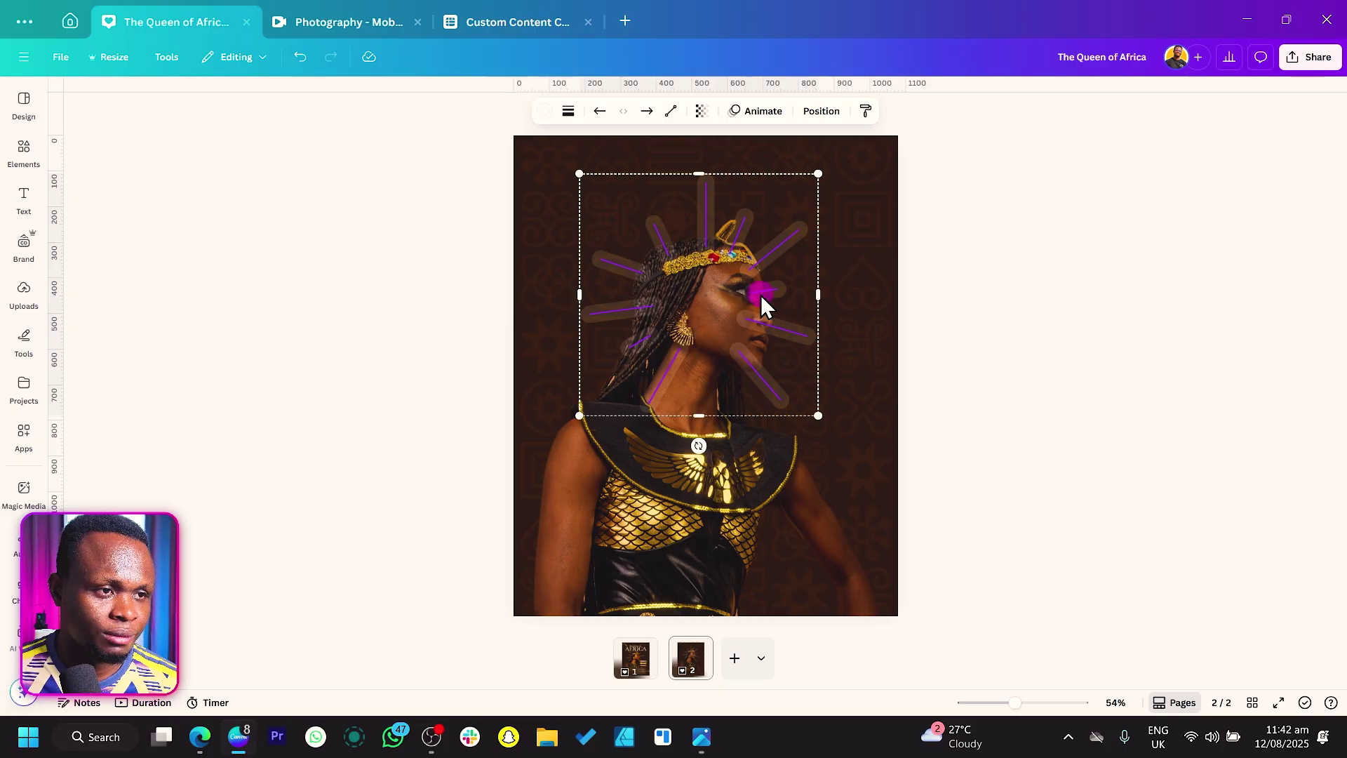
{"action": "right_click", "coordinate": [762, 298]}
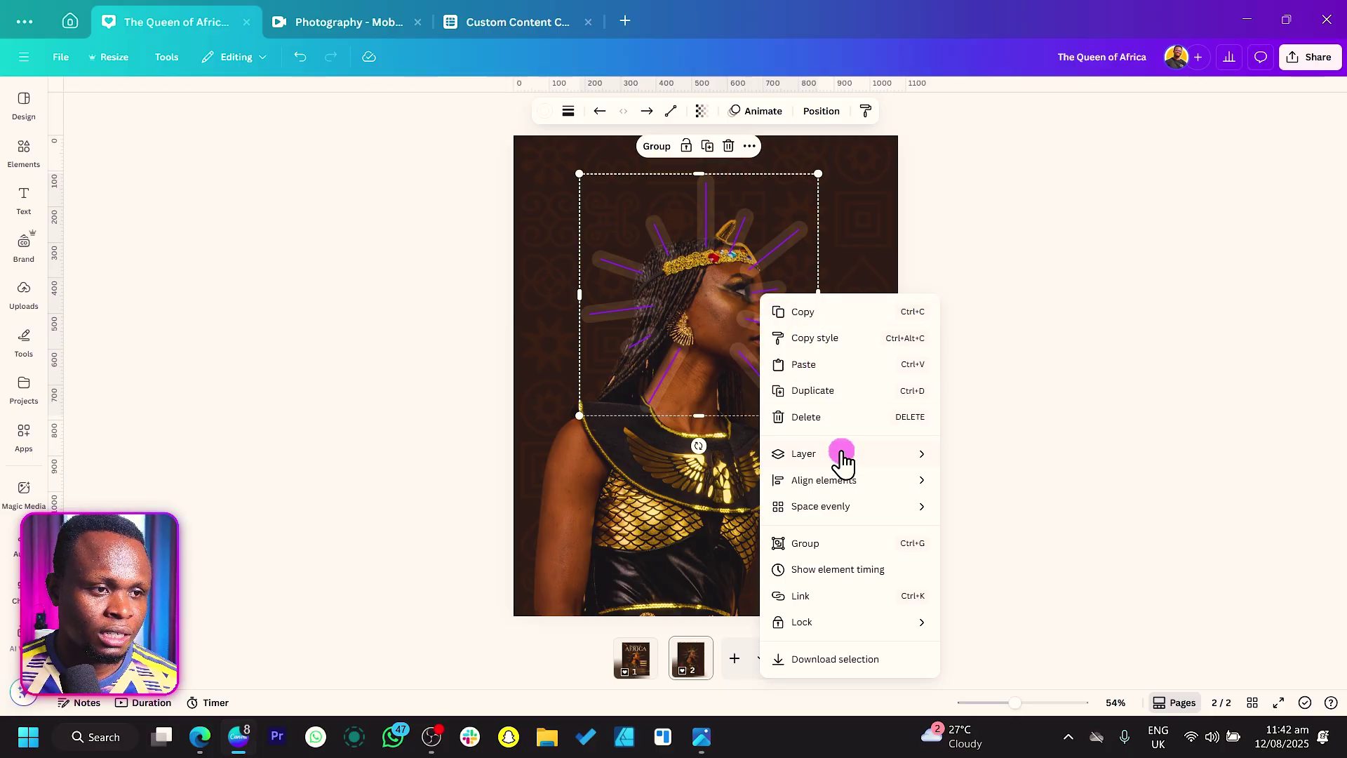
{"action": "mouse_move", "coordinate": [842, 457]}
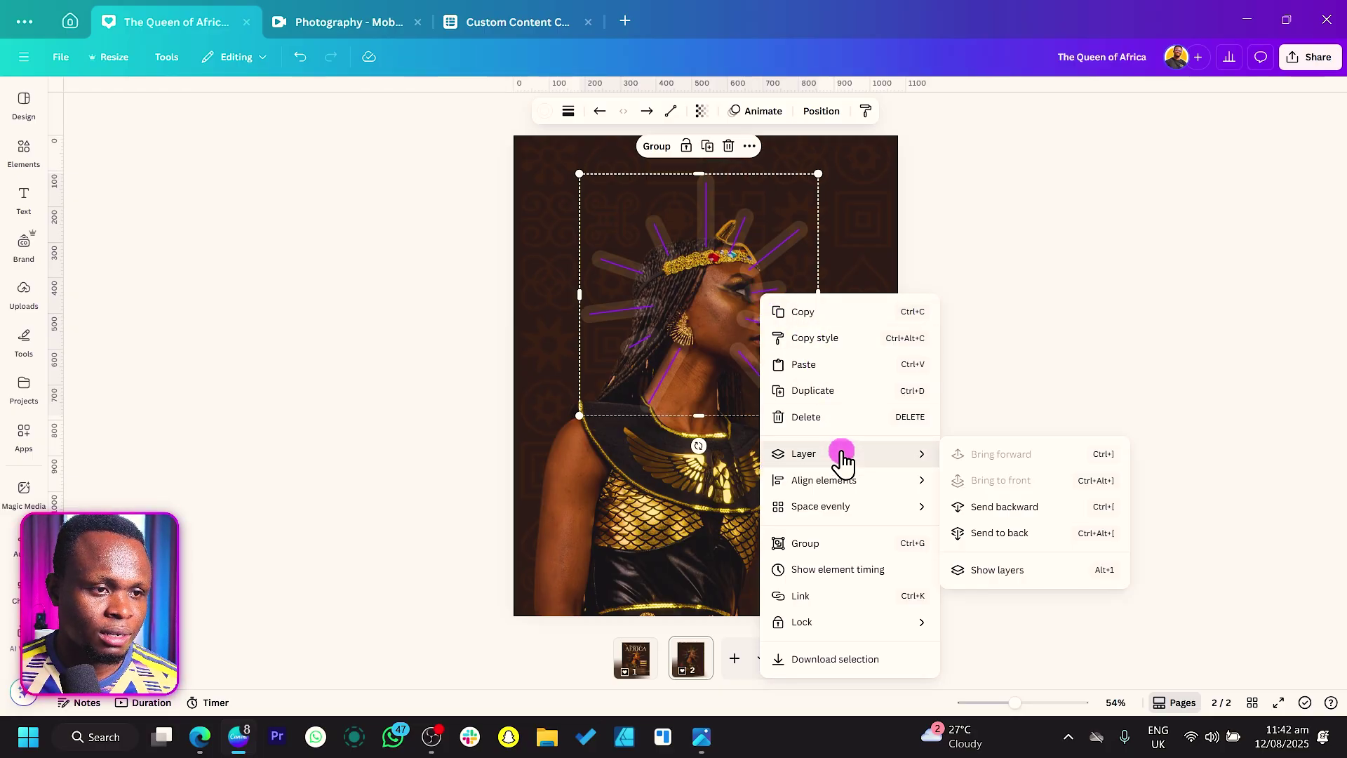
{"action": "left_click", "coordinate": [1000, 507]}
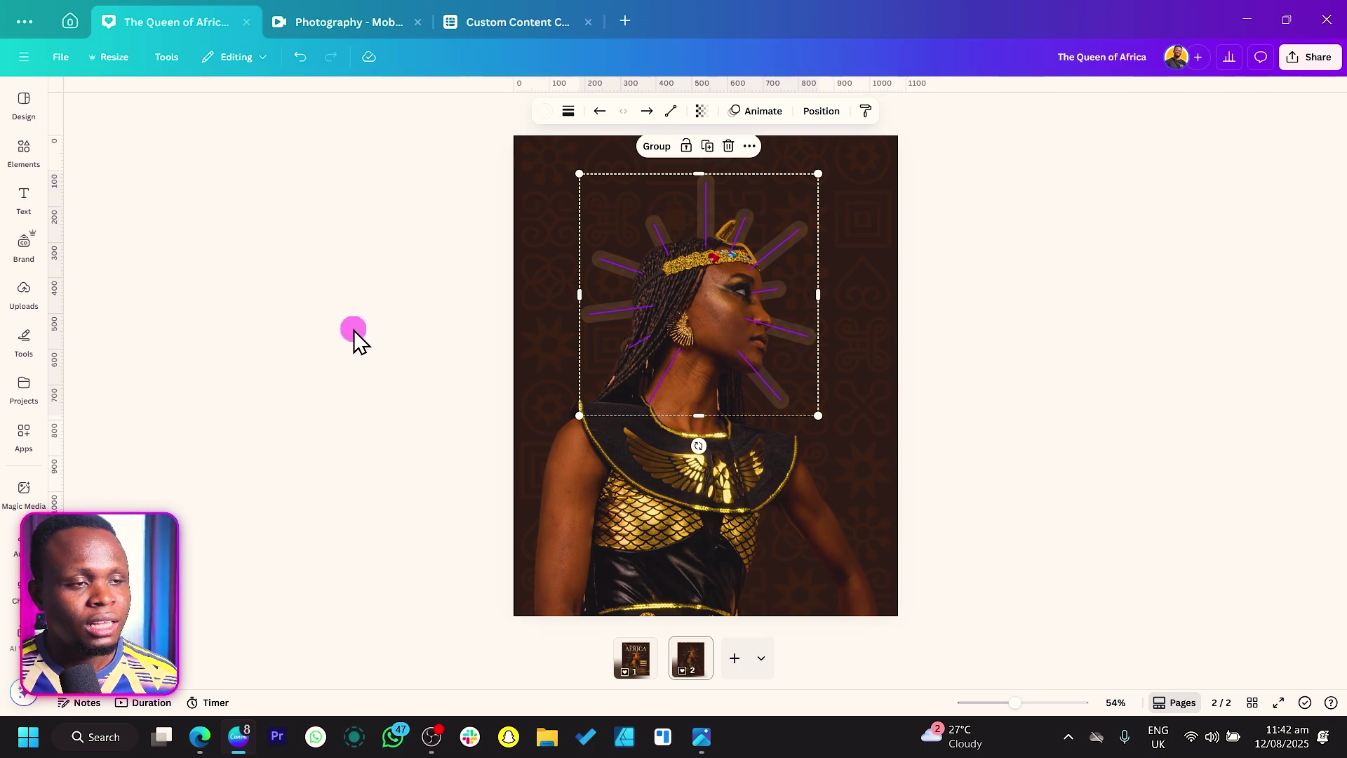
{"action": "left_click", "coordinate": [442, 309]}
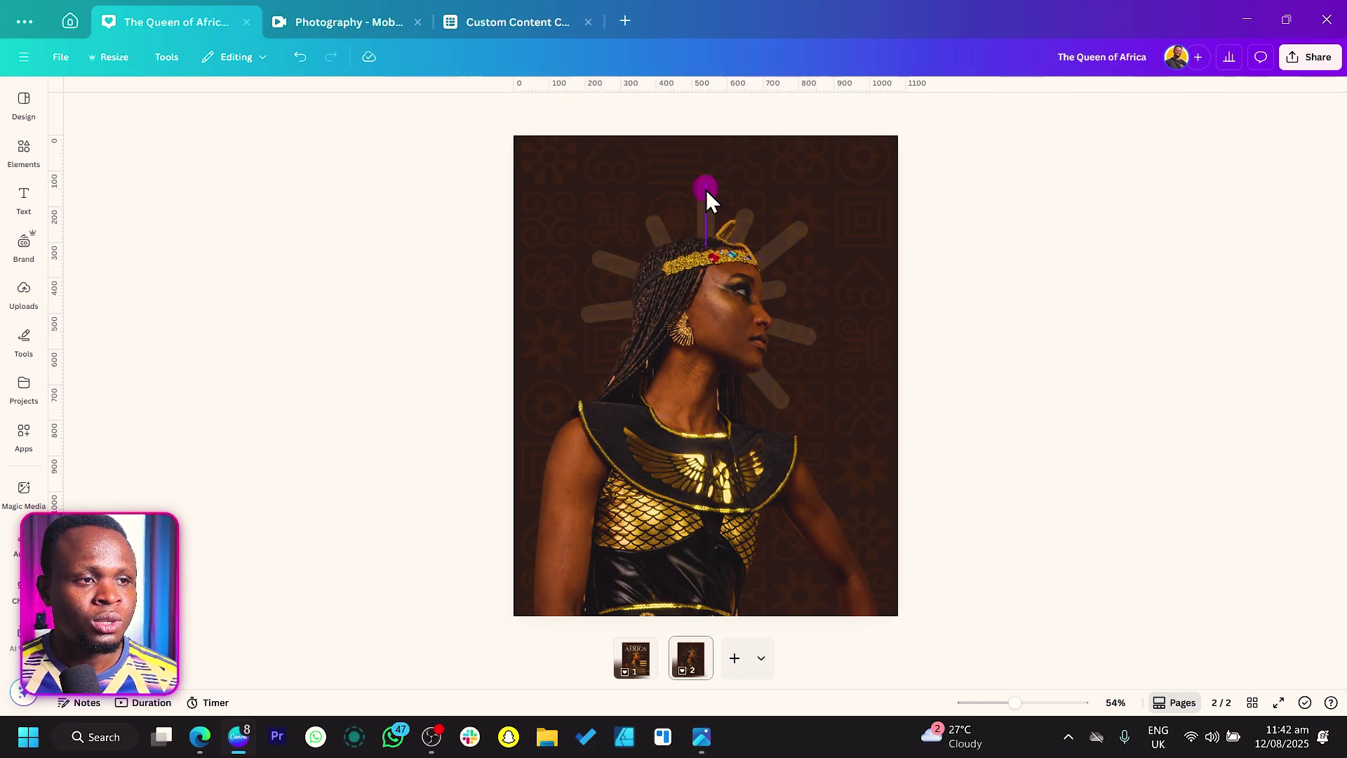
Show the page's layers and examine the stacking order of the woman's cutout, the rays and the background pattern
{"action": "left_click", "coordinate": [705, 189]}
{"action": "right_click", "coordinate": [706, 190]}
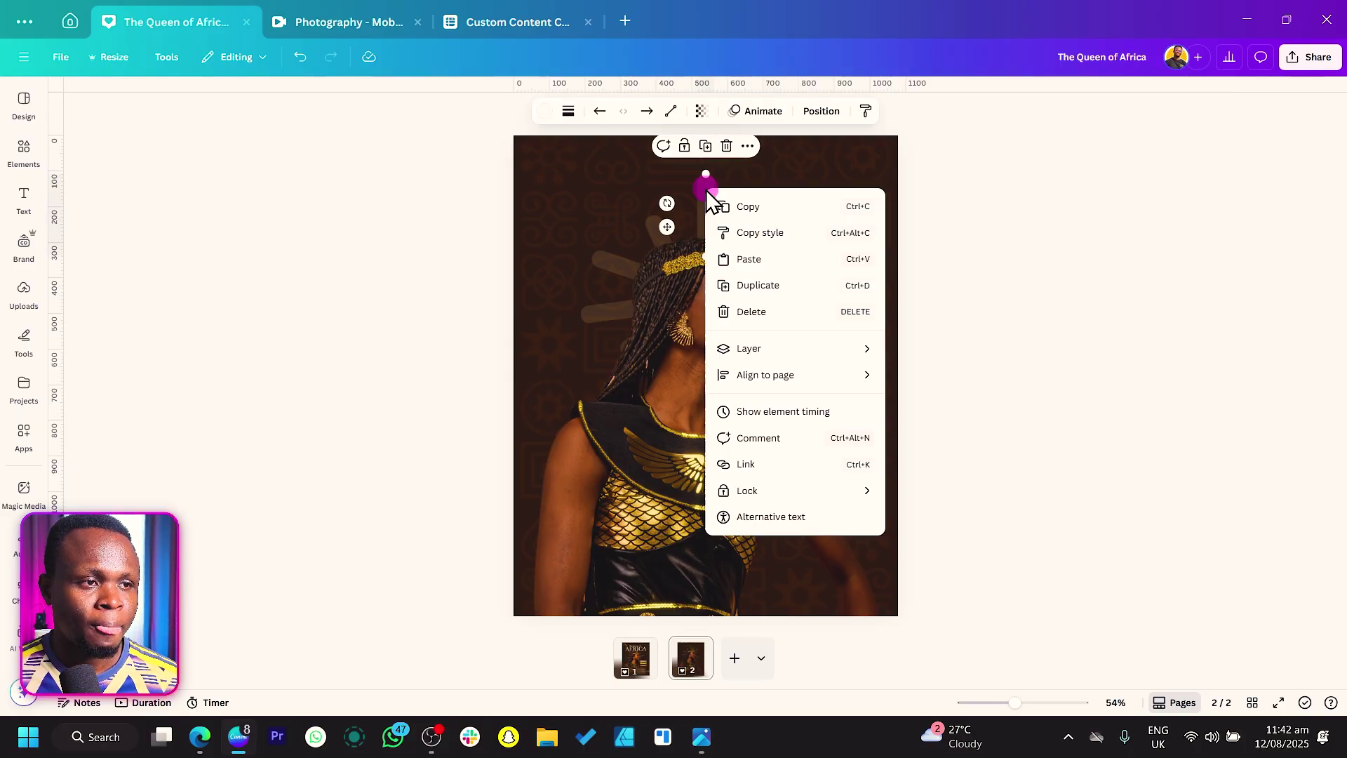
{"action": "mouse_move", "coordinate": [796, 354]}
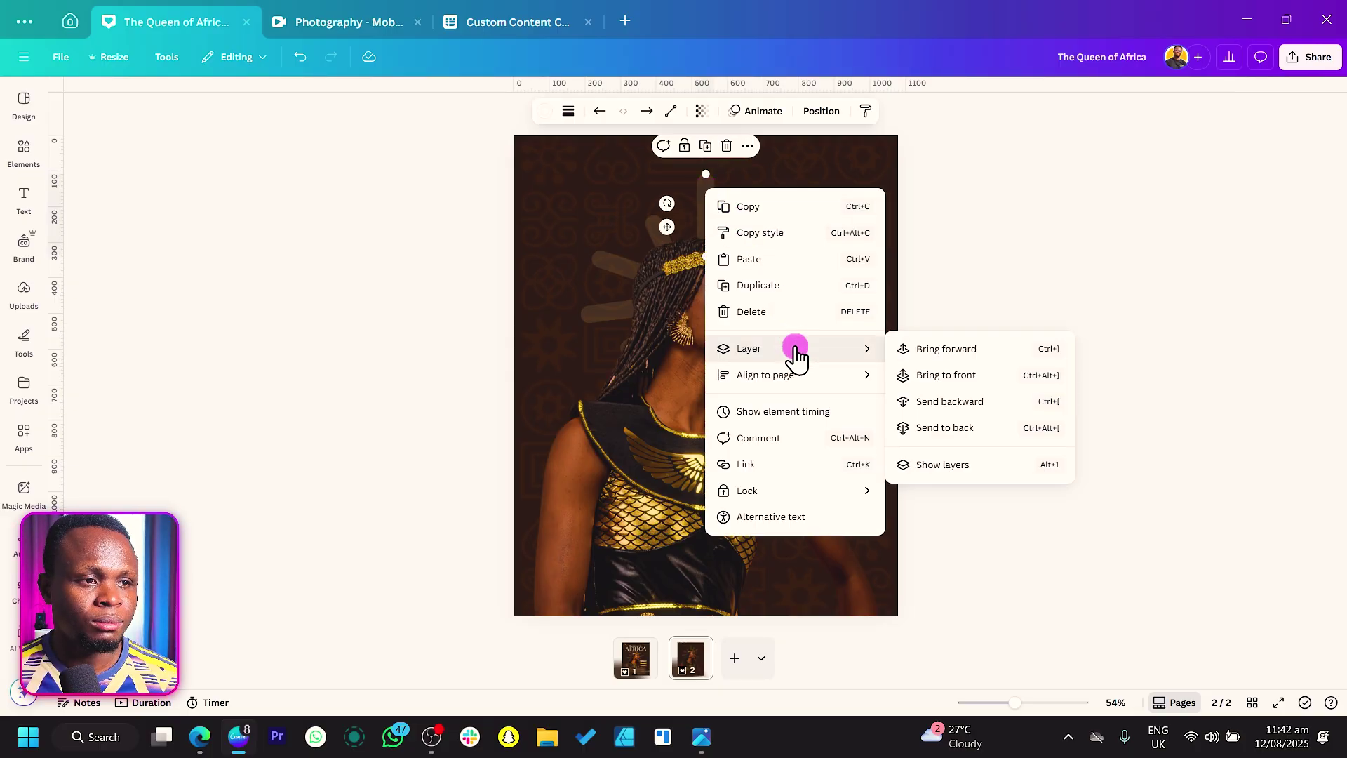
{"action": "left_click", "coordinate": [933, 466]}
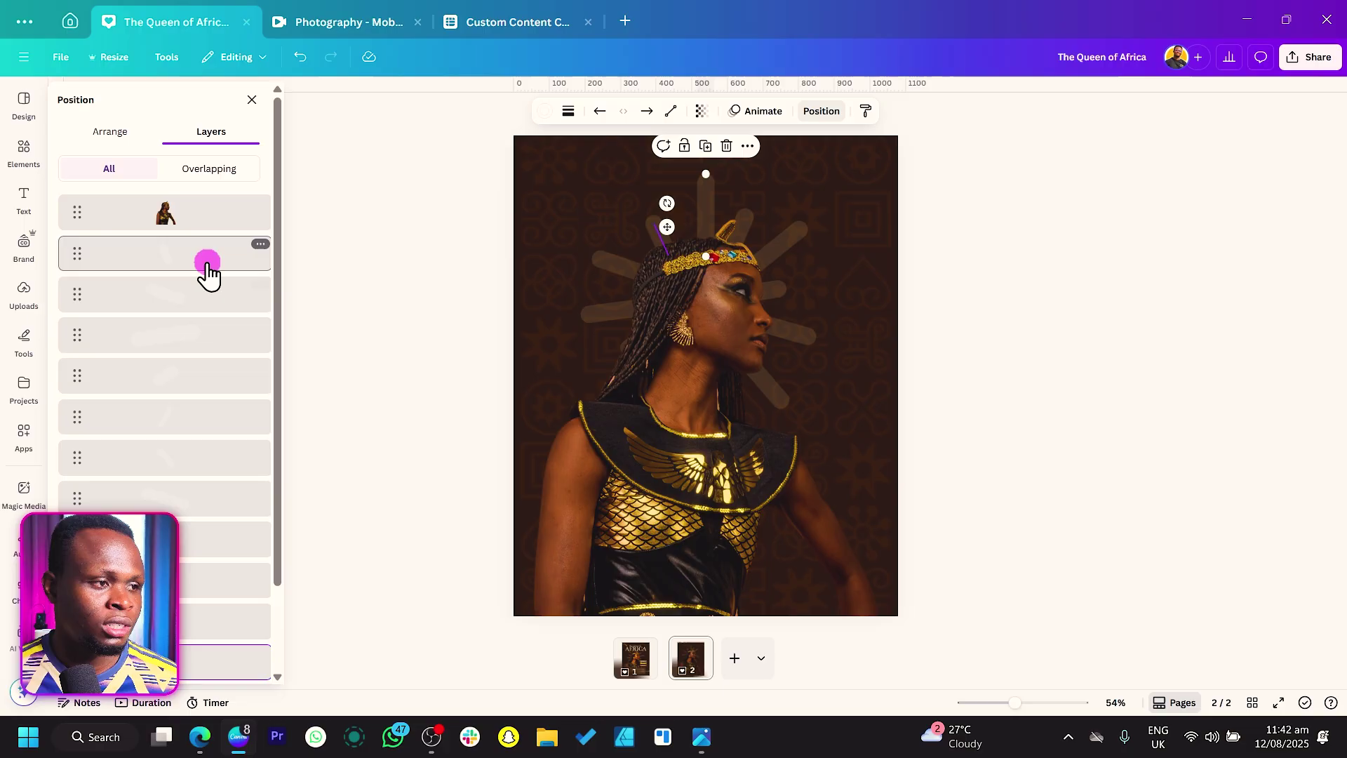
{"action": "scroll", "coordinate": [214, 568], "scroll_direction": "down", "scroll_amount": 2}
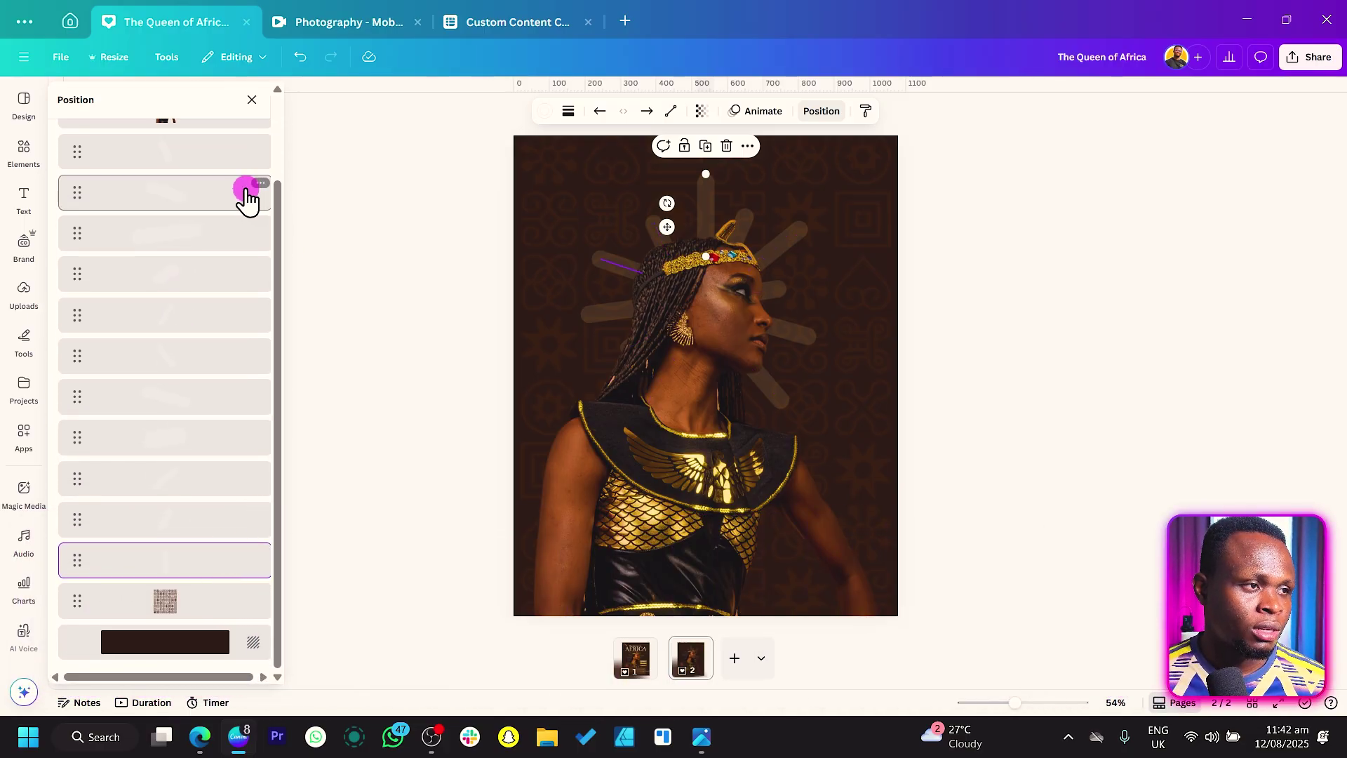
{"action": "scroll", "coordinate": [186, 214], "scroll_direction": "up", "scroll_amount": 3}
{"action": "left_click", "coordinate": [210, 246]}
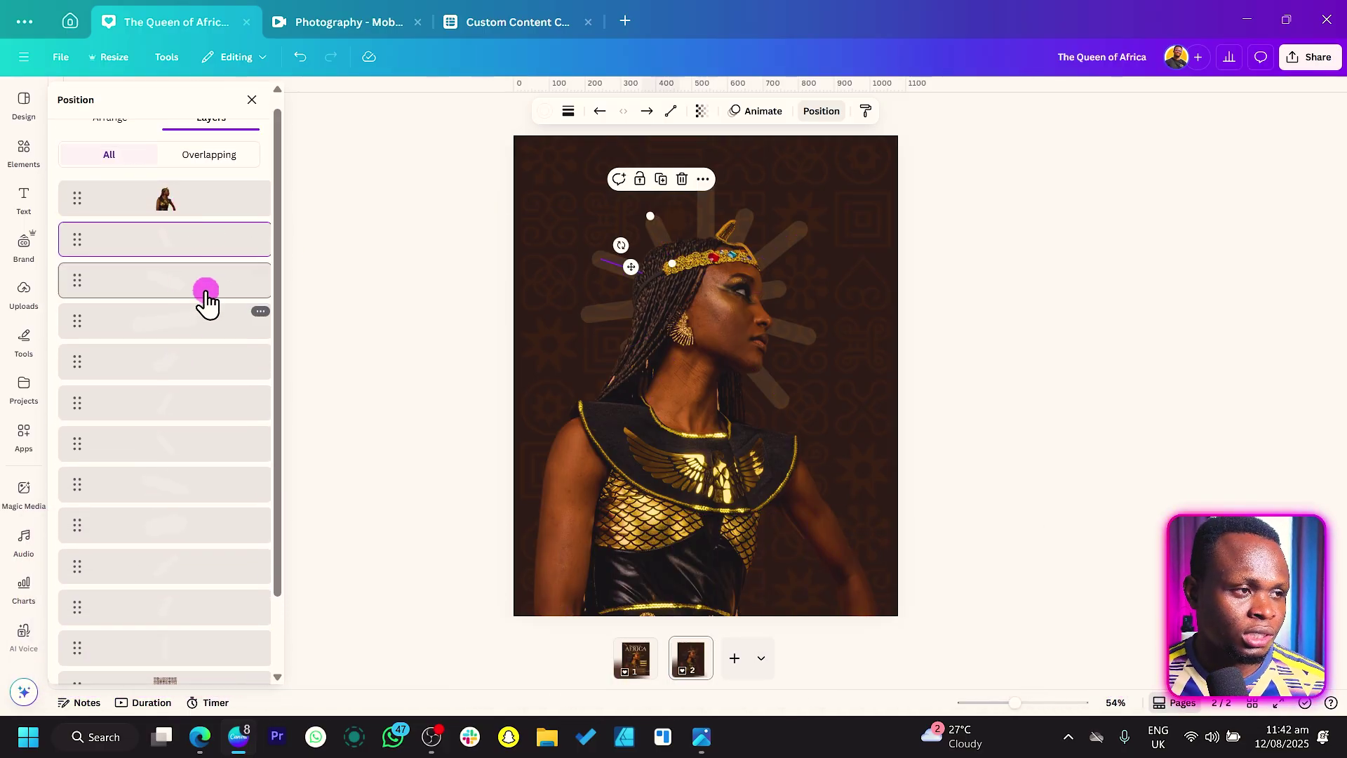
{"action": "left_click", "coordinate": [204, 290], "text": "shift"}
{"action": "left_click_drag", "start_coordinate": [214, 337], "coordinate": [194, 442]}
{"action": "scroll", "coordinate": [186, 463], "scroll_direction": "down", "scroll_amount": 1}
{"action": "scroll", "coordinate": [180, 412], "scroll_direction": "up", "scroll_amount": 3}
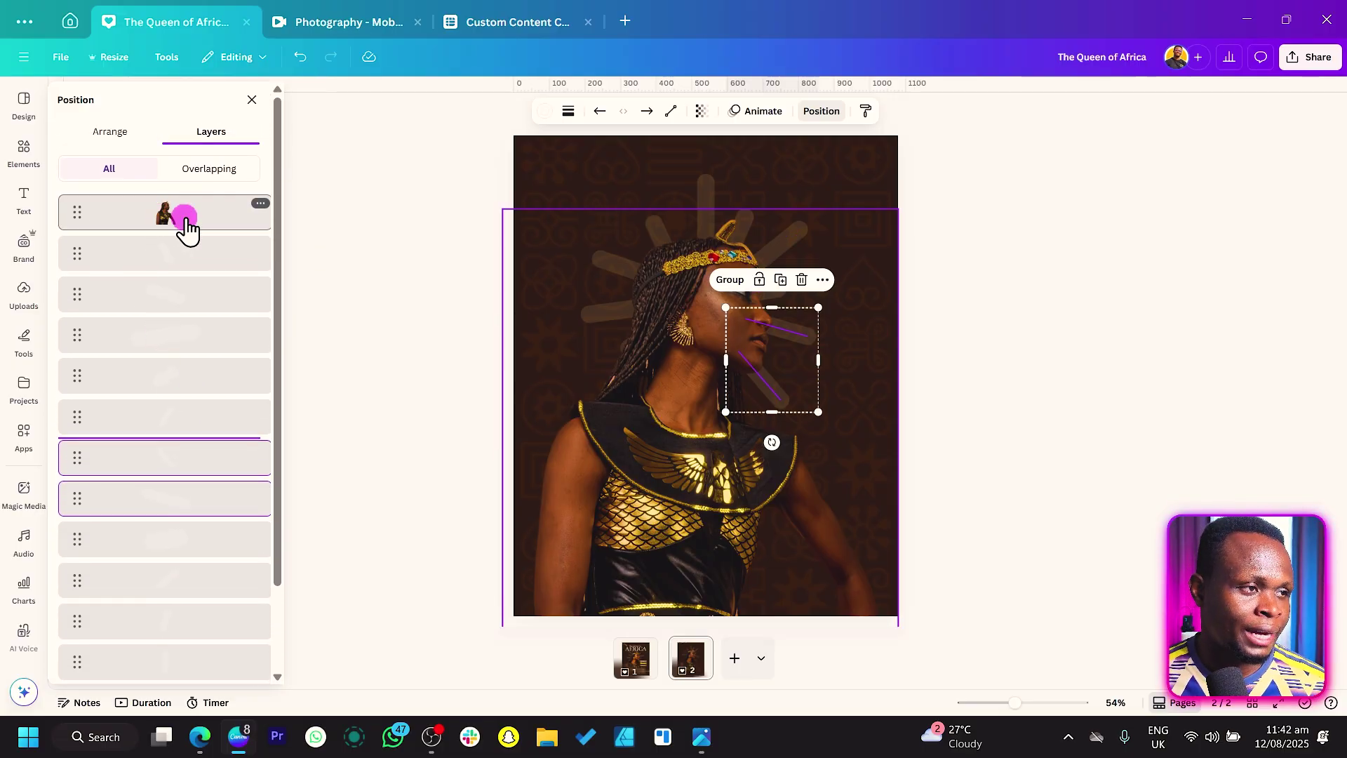
{"action": "left_click", "coordinate": [193, 232]}
{"action": "left_click", "coordinate": [303, 251]}
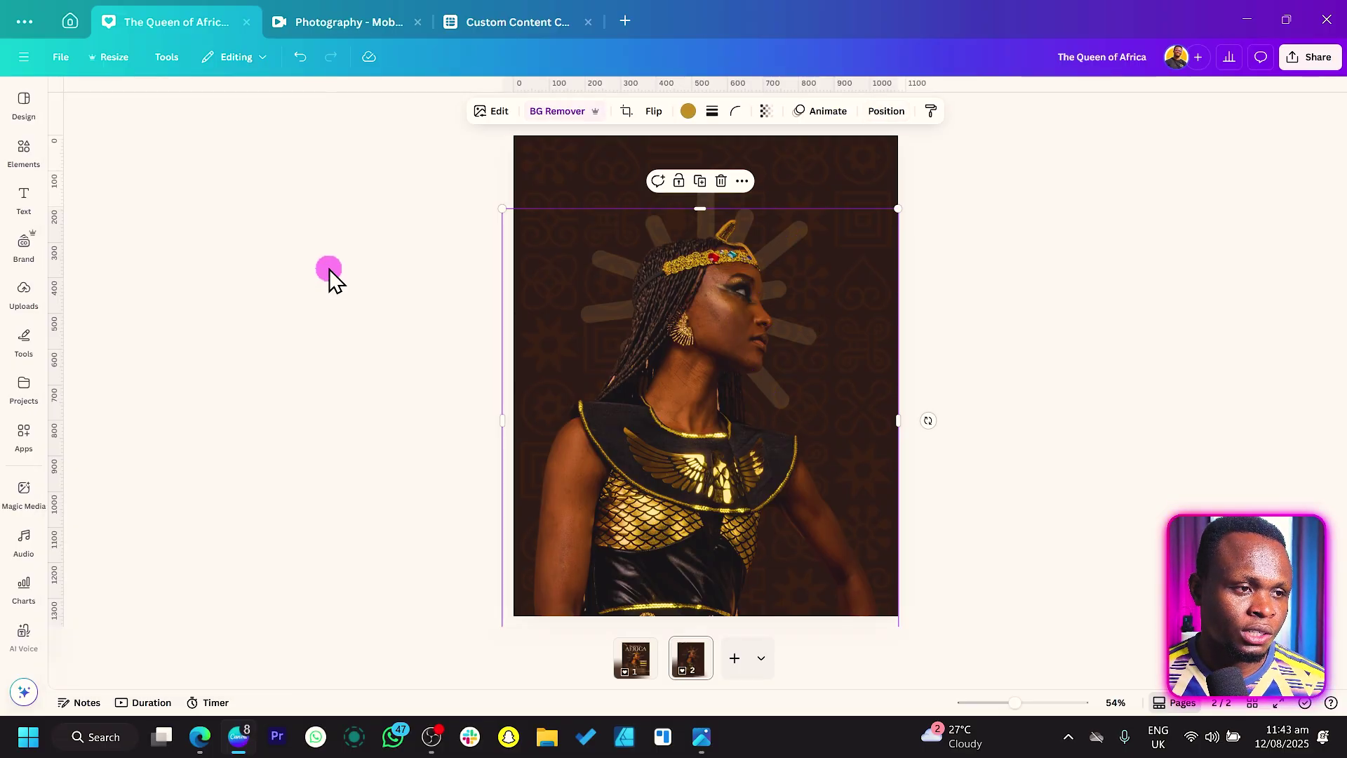
Lengthen the short lower-left ray outward past the woman's braids
{"action": "left_click", "coordinate": [628, 348]}
{"action": "left_click_drag", "start_coordinate": [629, 349], "coordinate": [596, 361]}
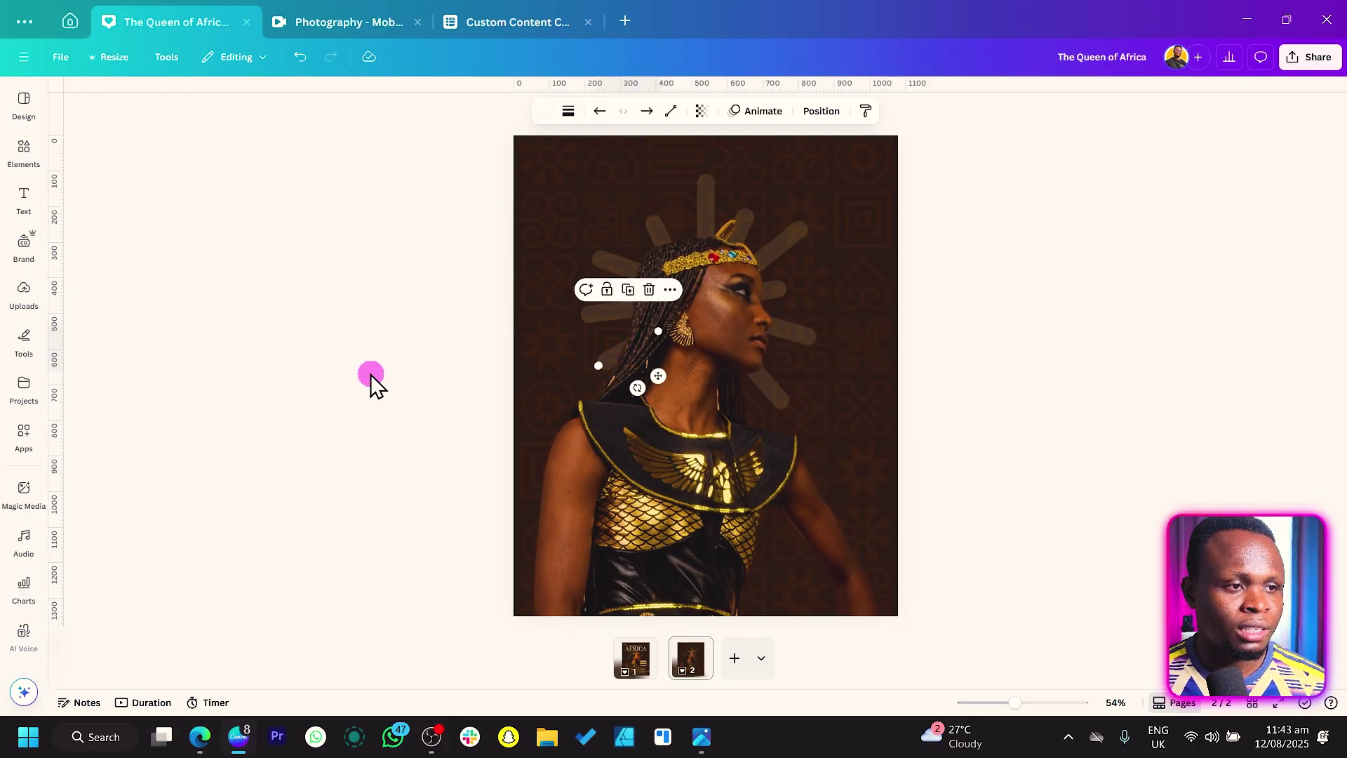
{"action": "left_click", "coordinate": [370, 374]}
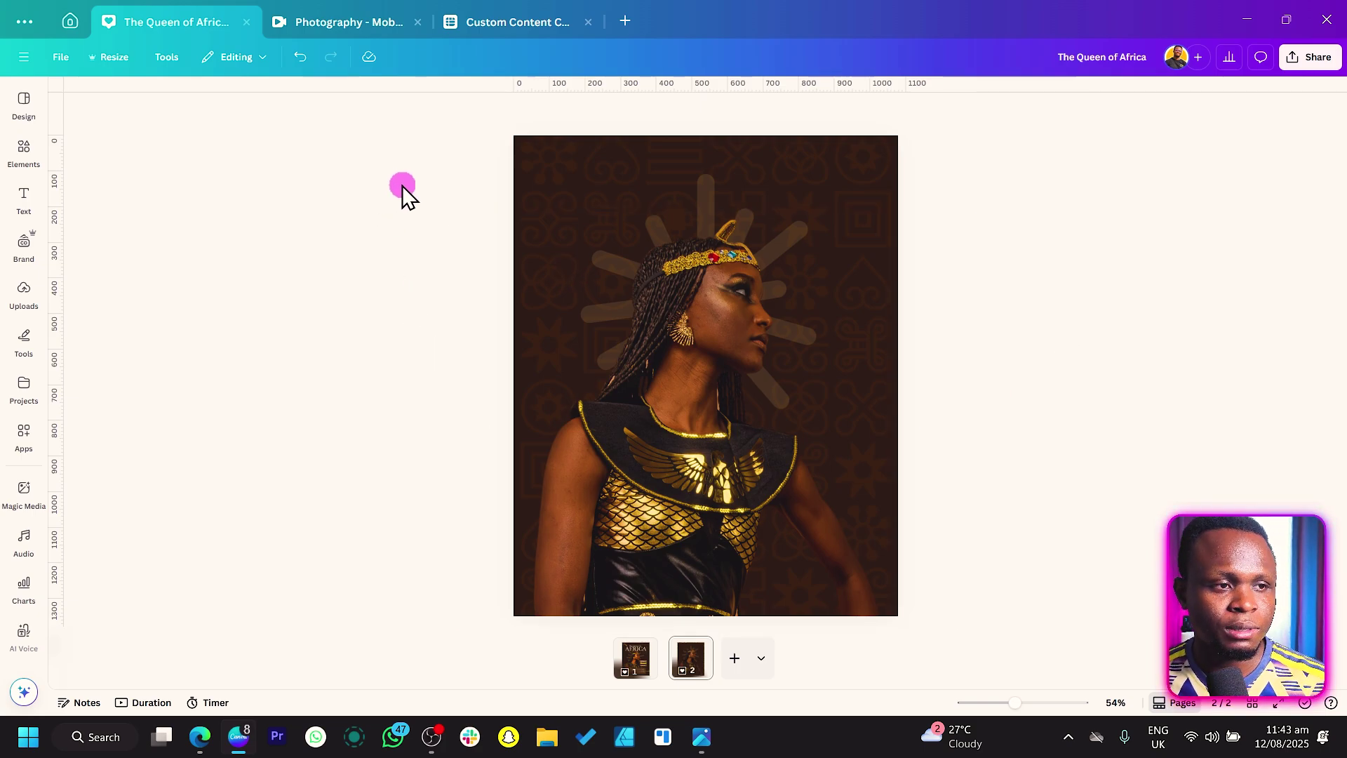
Add a text box above the woman's head, and shift the woman and all the rays down to make room
{"action": "key", "text": "t"}
{"action": "left_click_drag", "start_coordinate": [722, 427], "coordinate": [724, 225]}
{"action": "left_click_drag", "start_coordinate": [426, 234], "coordinate": [1014, 537]}
{"action": "left_click_drag", "start_coordinate": [781, 498], "coordinate": [782, 526]}
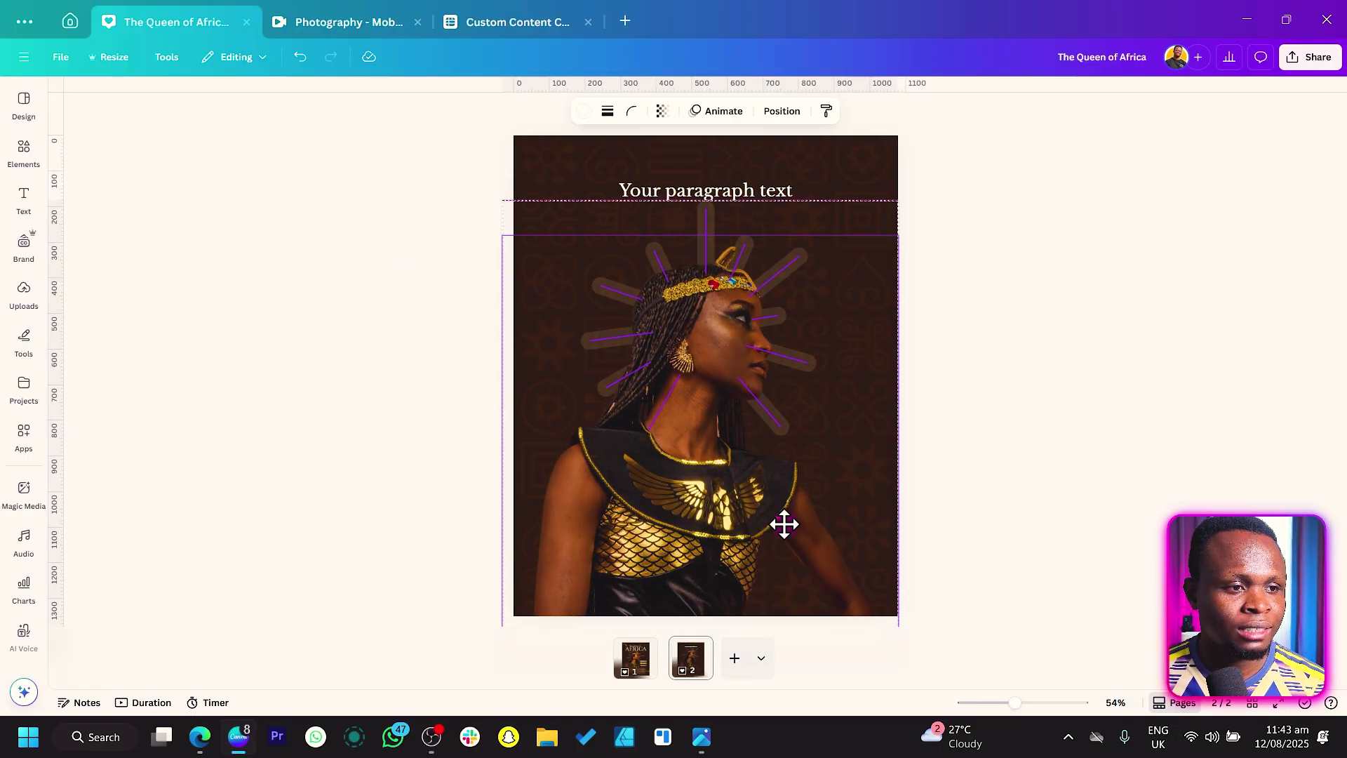
{"action": "left_click", "coordinate": [331, 223]}
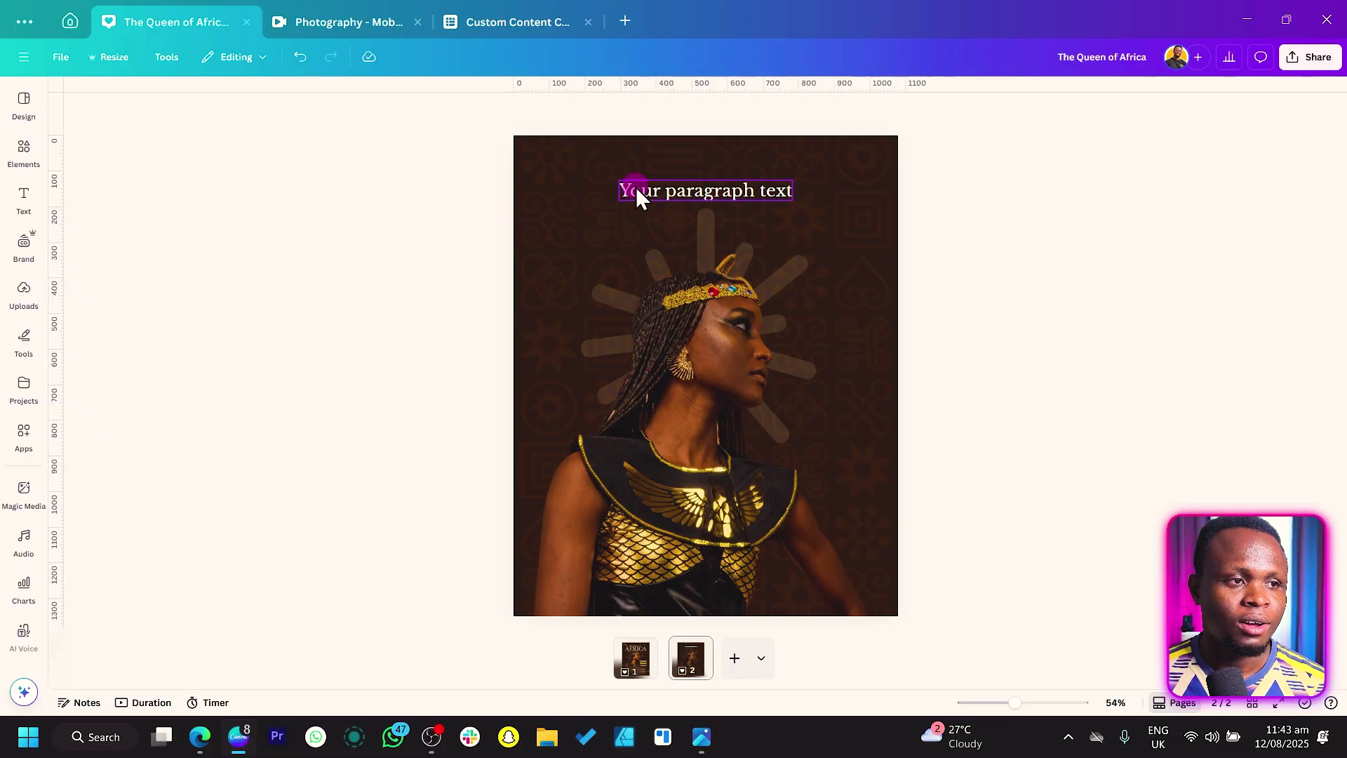
Replace the placeholder text above the woman's head with "The Queen of"
{"action": "left_click", "coordinate": [636, 187]}
{"action": "double_click", "coordinate": [635, 187]}
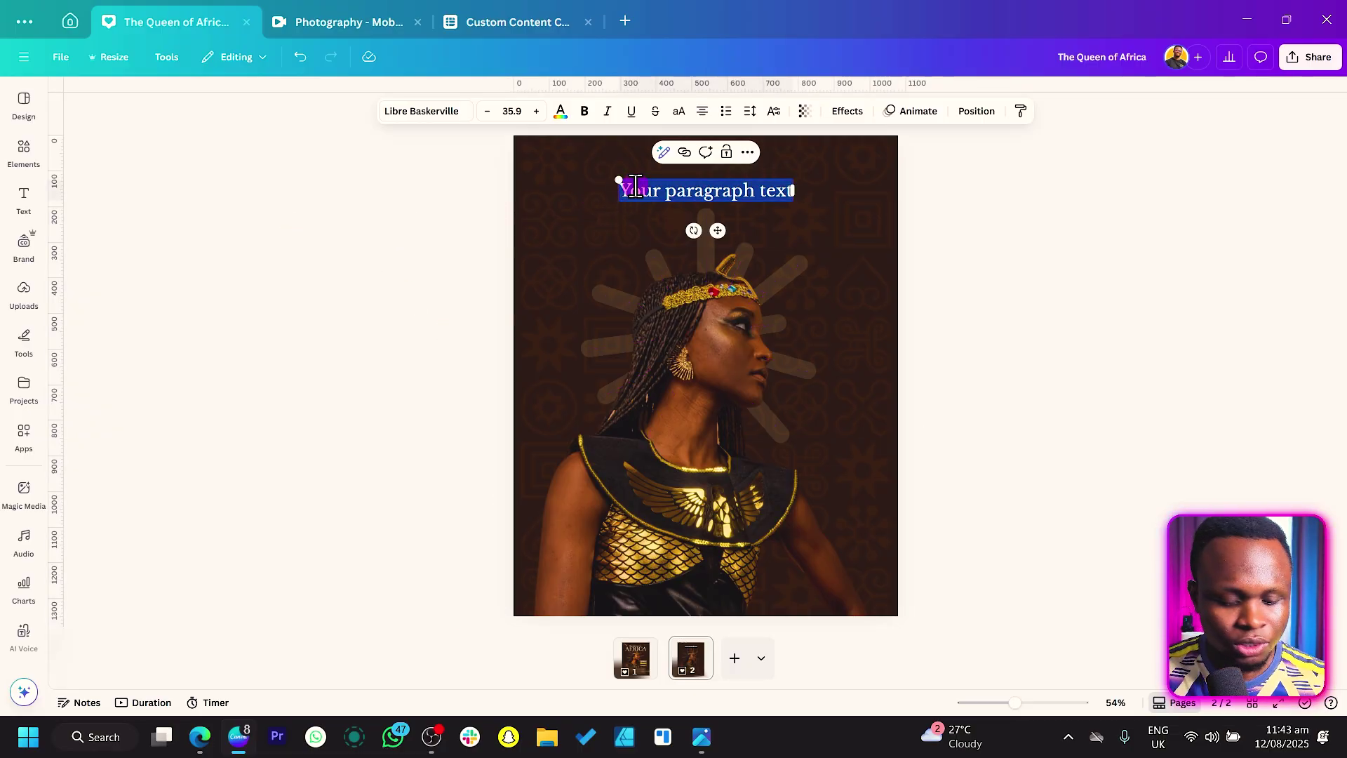
{"action": "type", "text": "the"}
{"action": "key", "text": "BackSpace"}
{"action": "key", "text": "BackSpace"}
{"action": "key", "text": "BackSpace"}
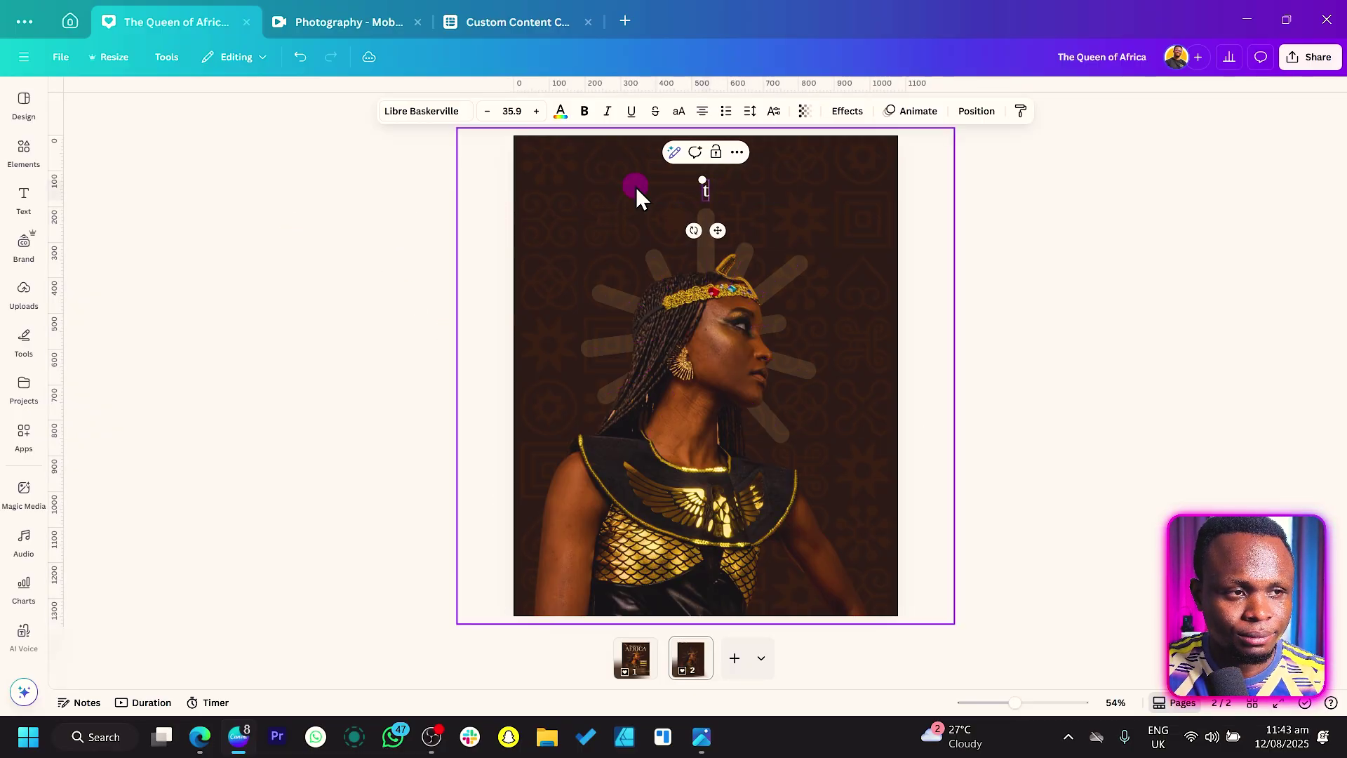
{"action": "type", "text": "The"}
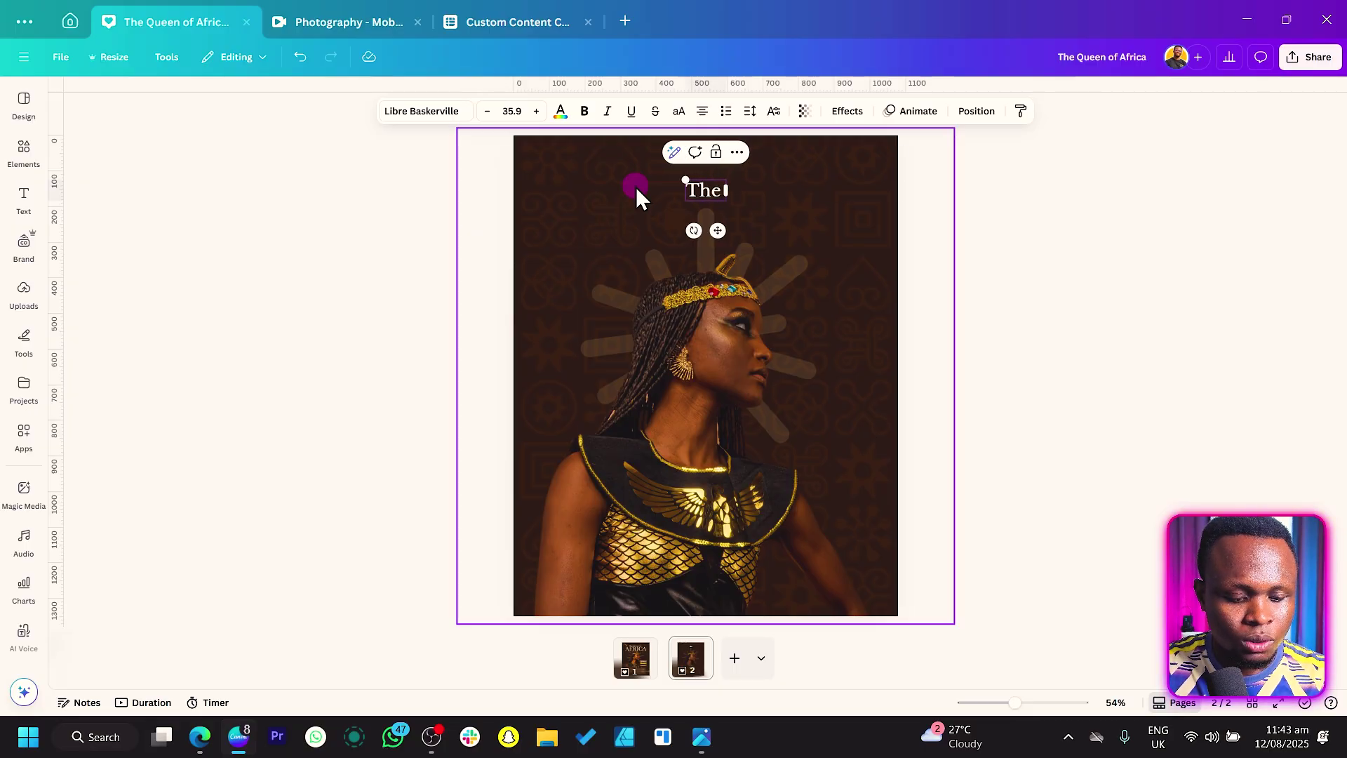
{"action": "type", "text": " Queen of"}
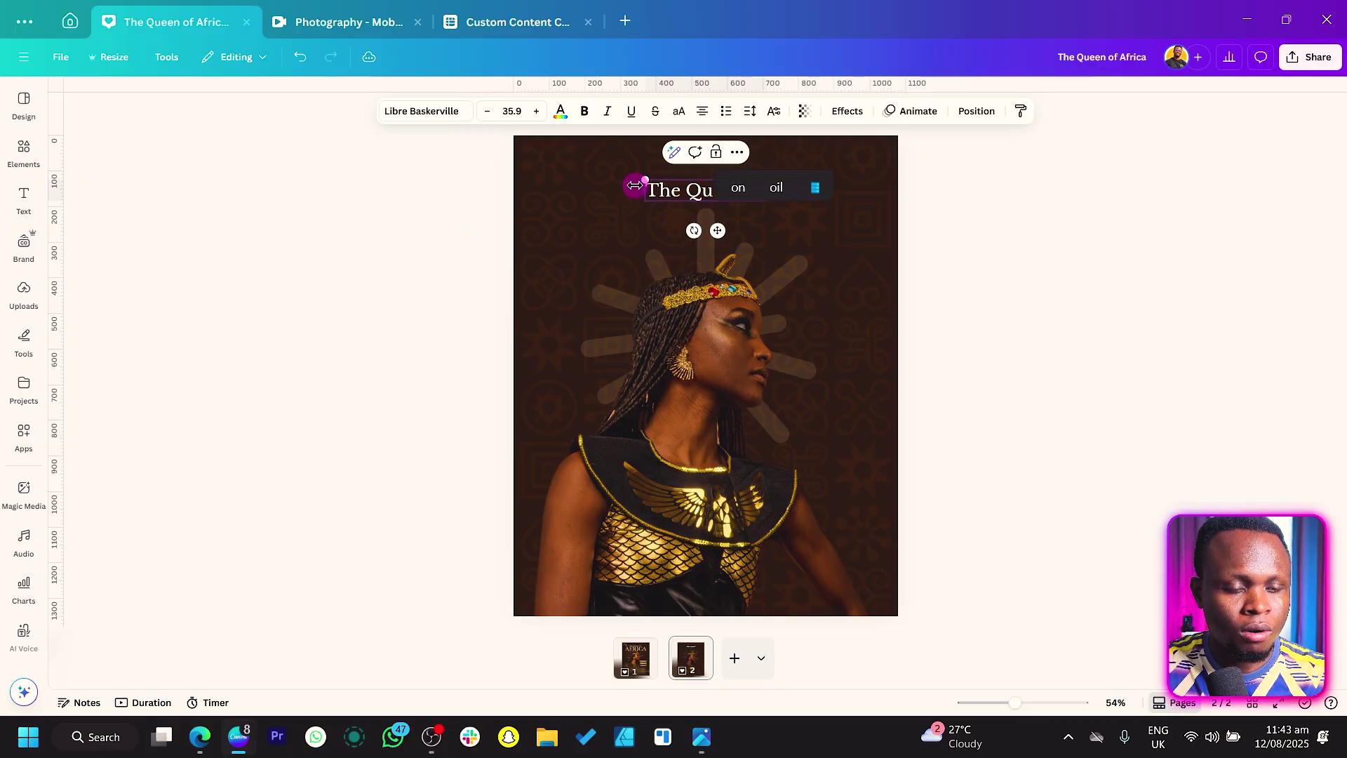
{"action": "left_click", "coordinate": [452, 275]}
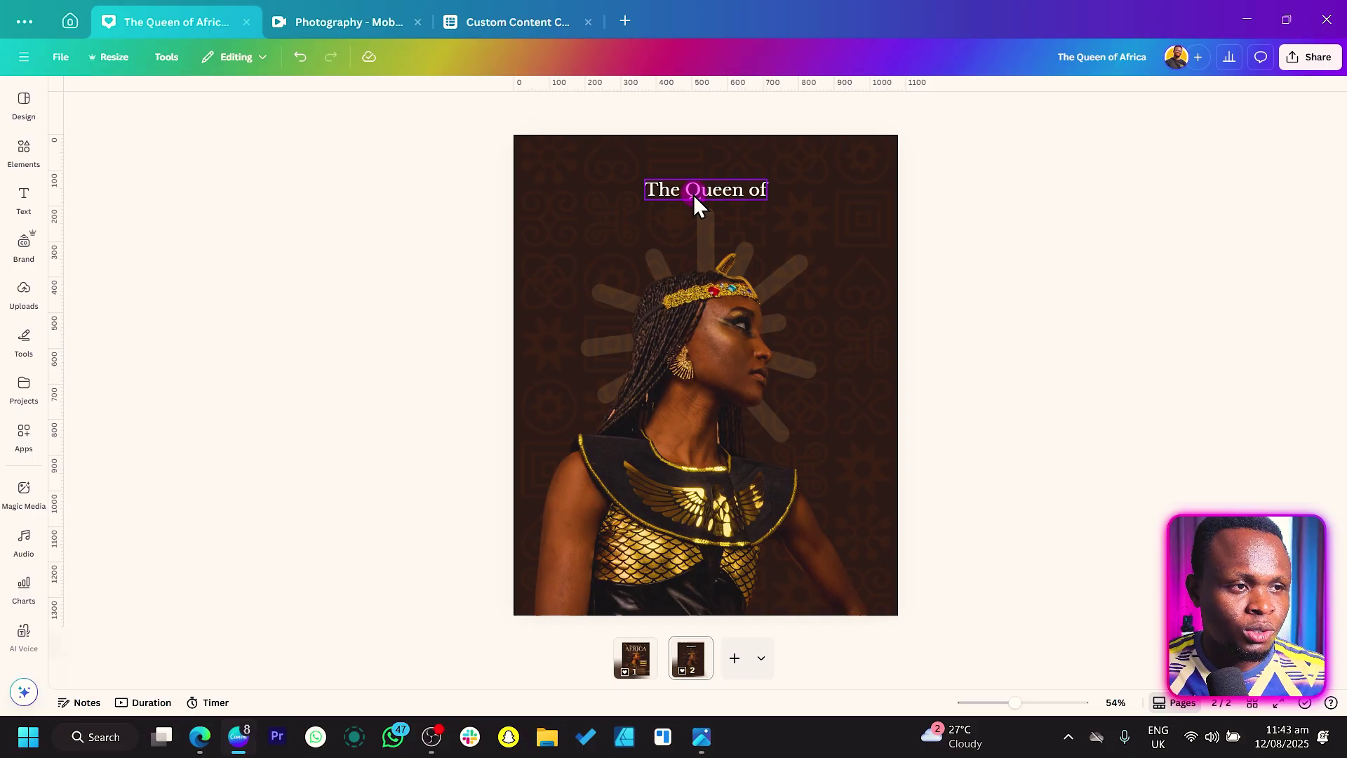
Duplicate the "The Queen of" text, place the copy directly beneath it and change its wording to "African"
{"action": "left_click", "coordinate": [699, 194]}
{"action": "key", "text": "ctrl+d"}
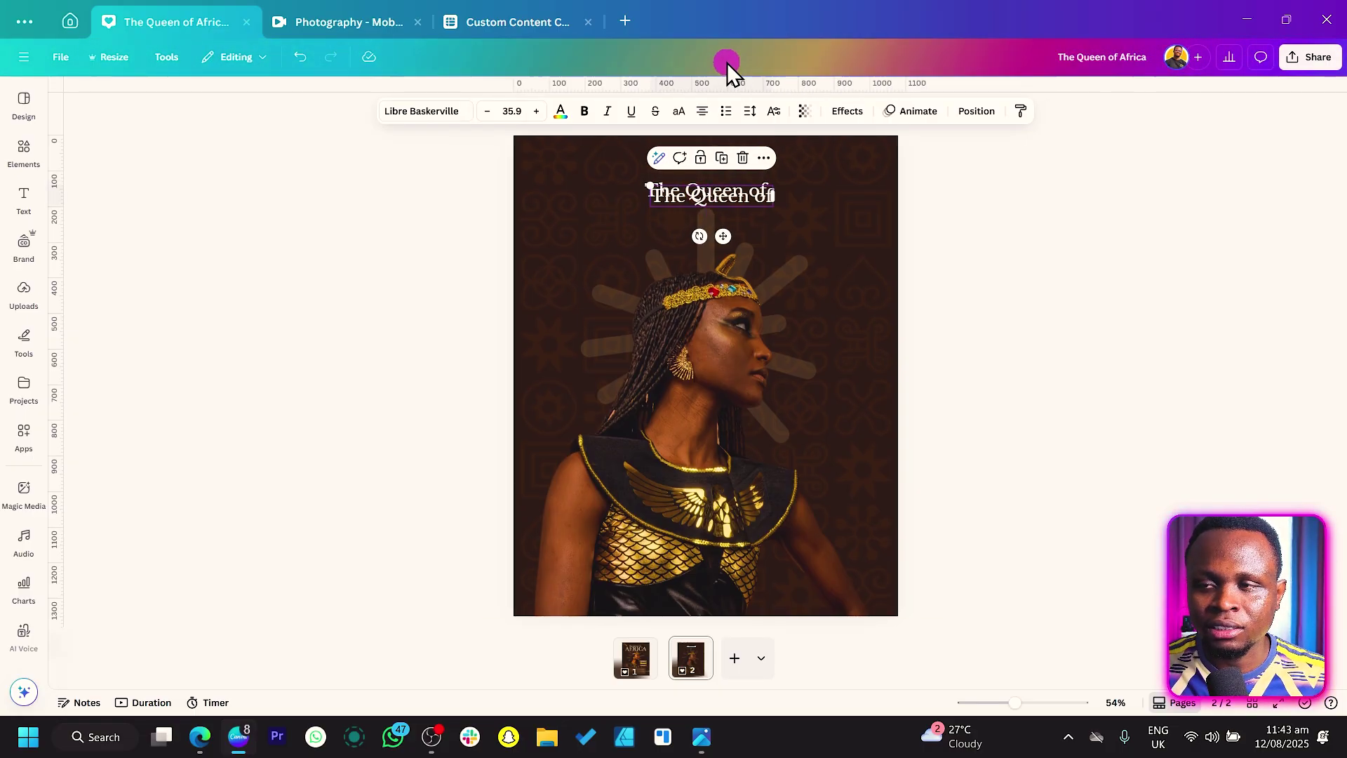
{"action": "left_click_drag", "start_coordinate": [730, 220], "coordinate": [659, 258]}
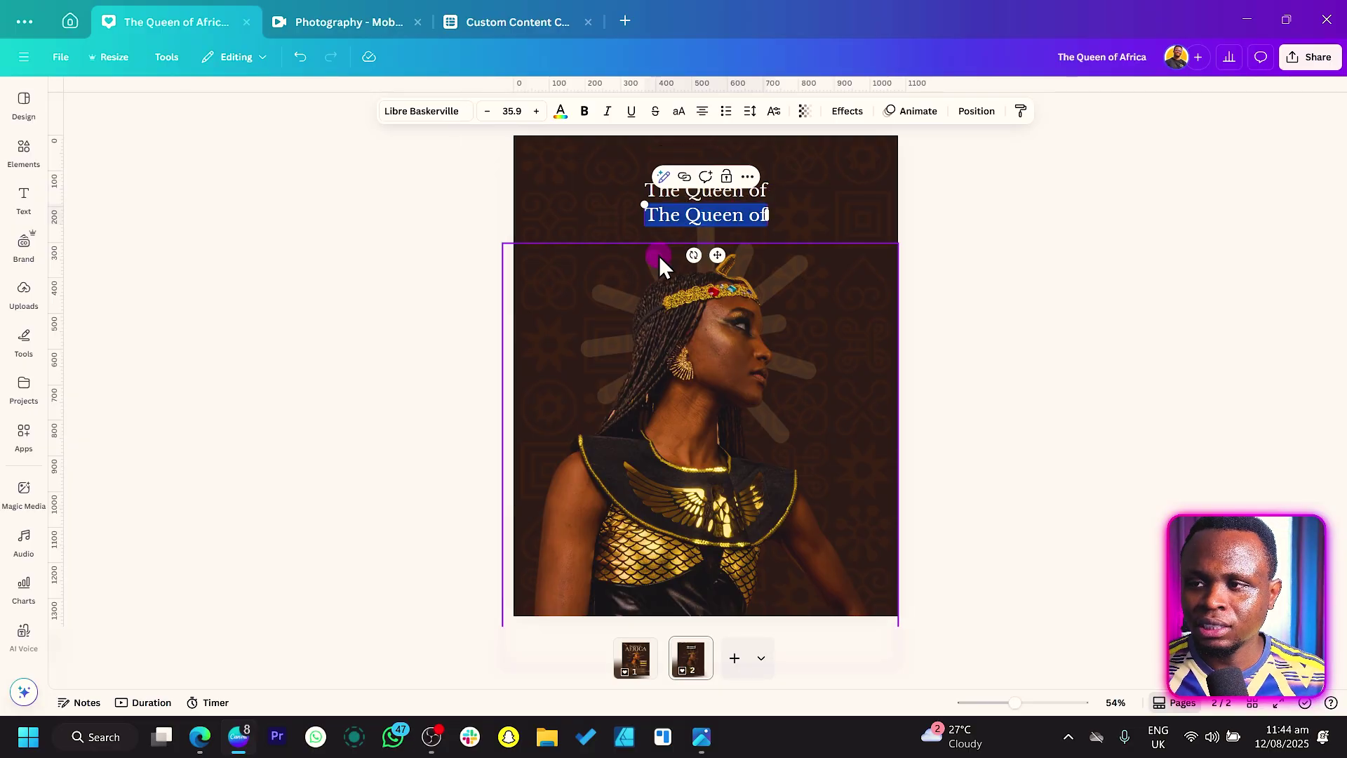
{"action": "type", "text": "African"}
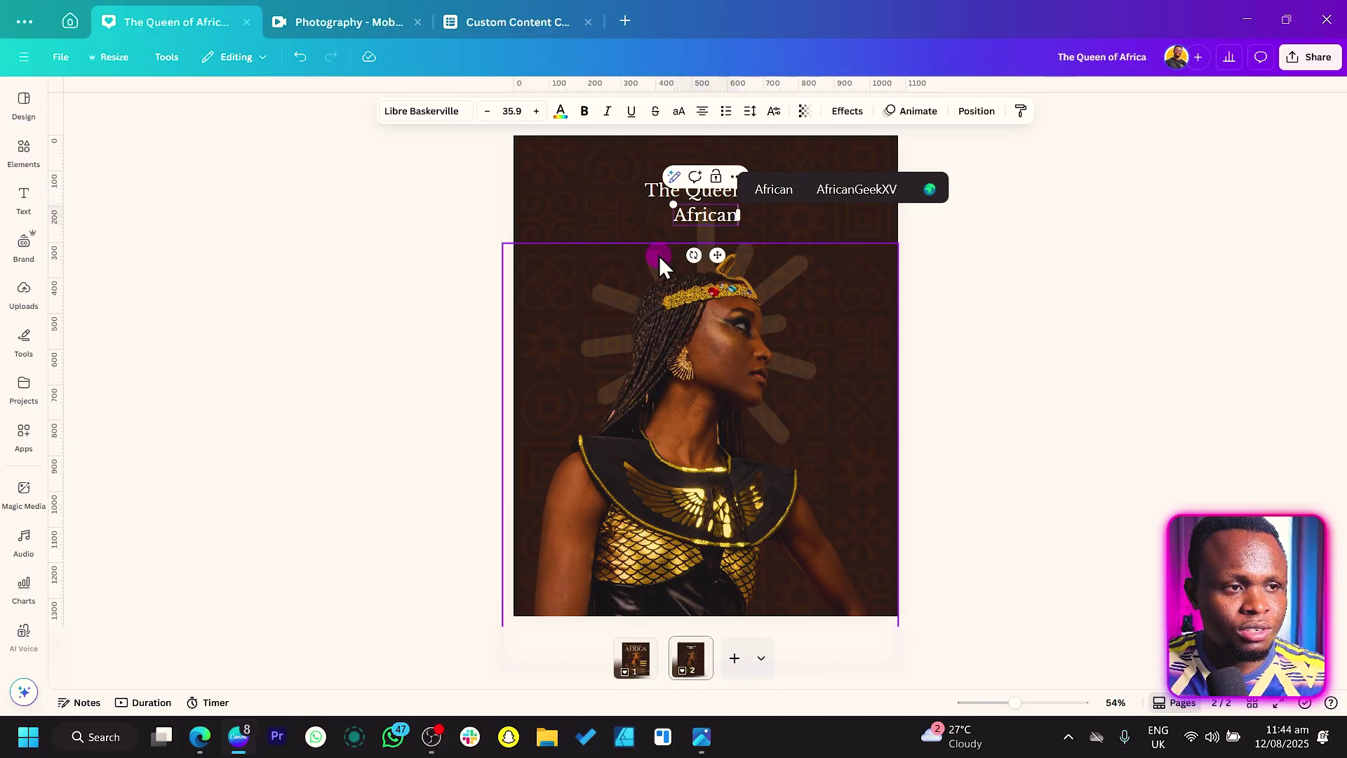
Make the "African" text uppercase and enlarge it to font size 127
{"action": "key", "text": "ctrl+a"}
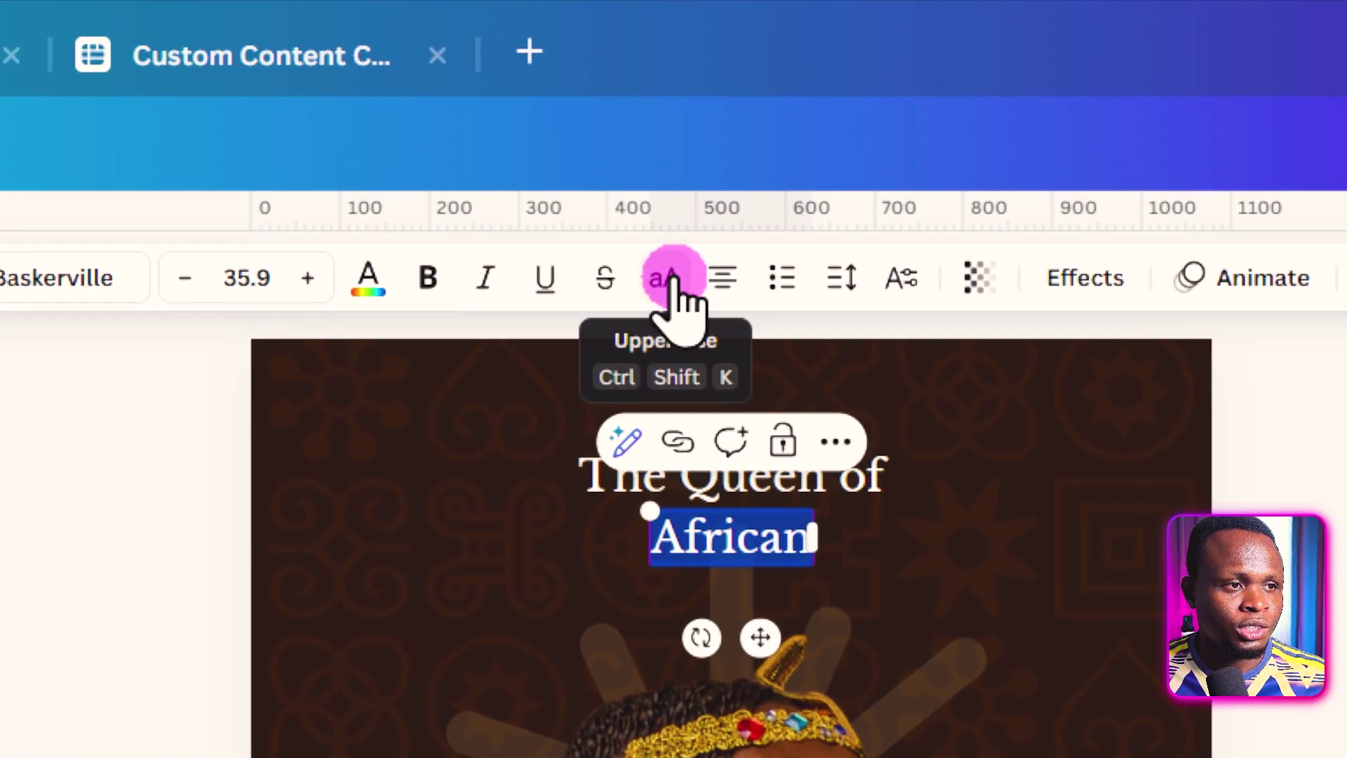
{"action": "left_click", "coordinate": [682, 112]}
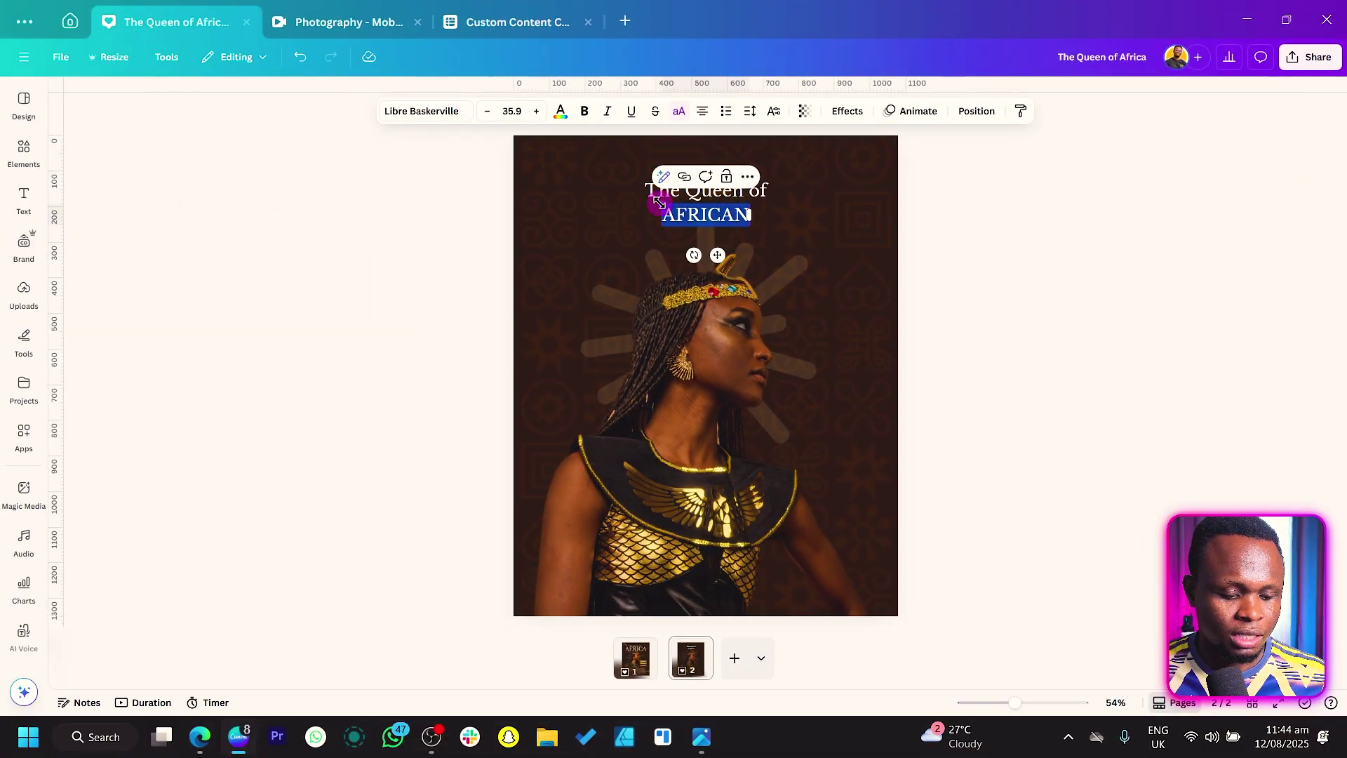
{"action": "left_click_drag", "start_coordinate": [658, 203], "coordinate": [552, 178]}
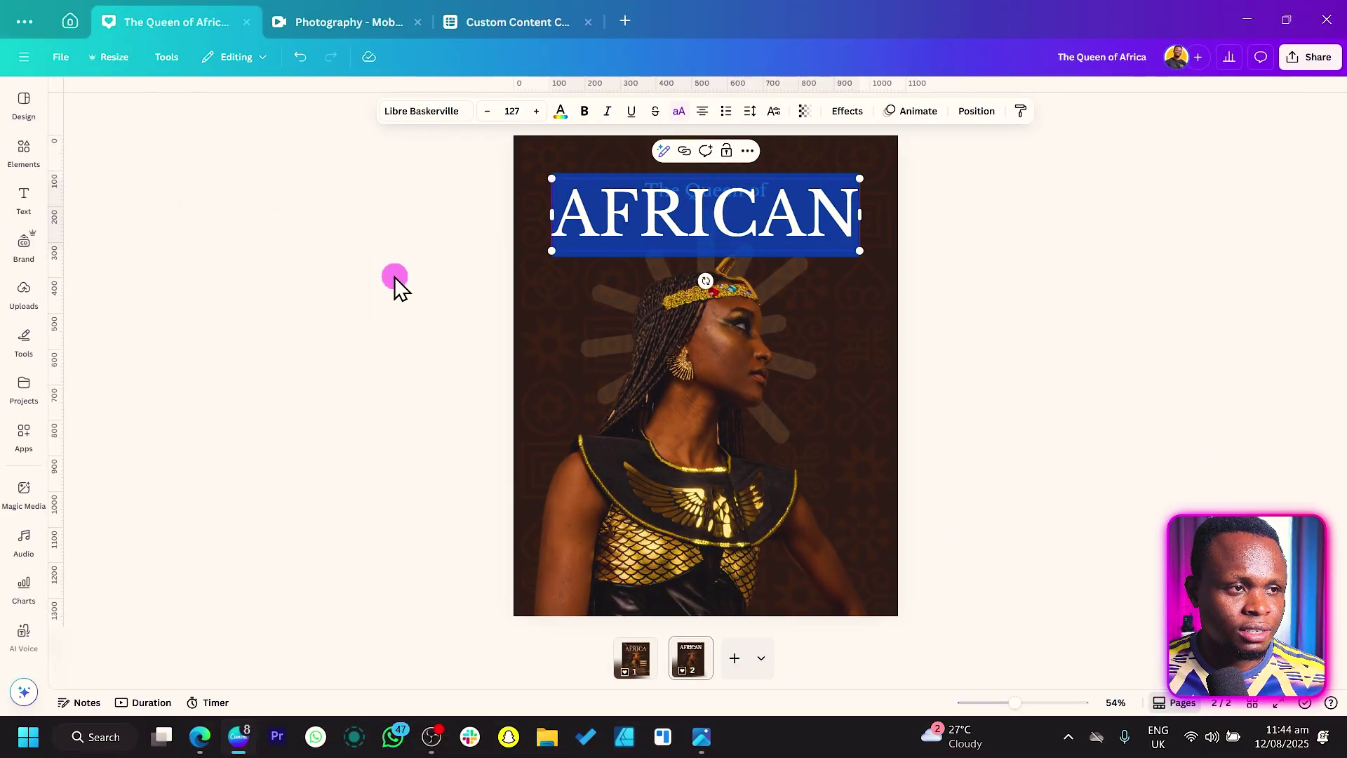
{"action": "left_click", "coordinate": [394, 280]}
Move the AFRICAN title slightly down, and slightly enlarge "The Queen of" centred just above it
{"action": "left_click", "coordinate": [675, 224]}
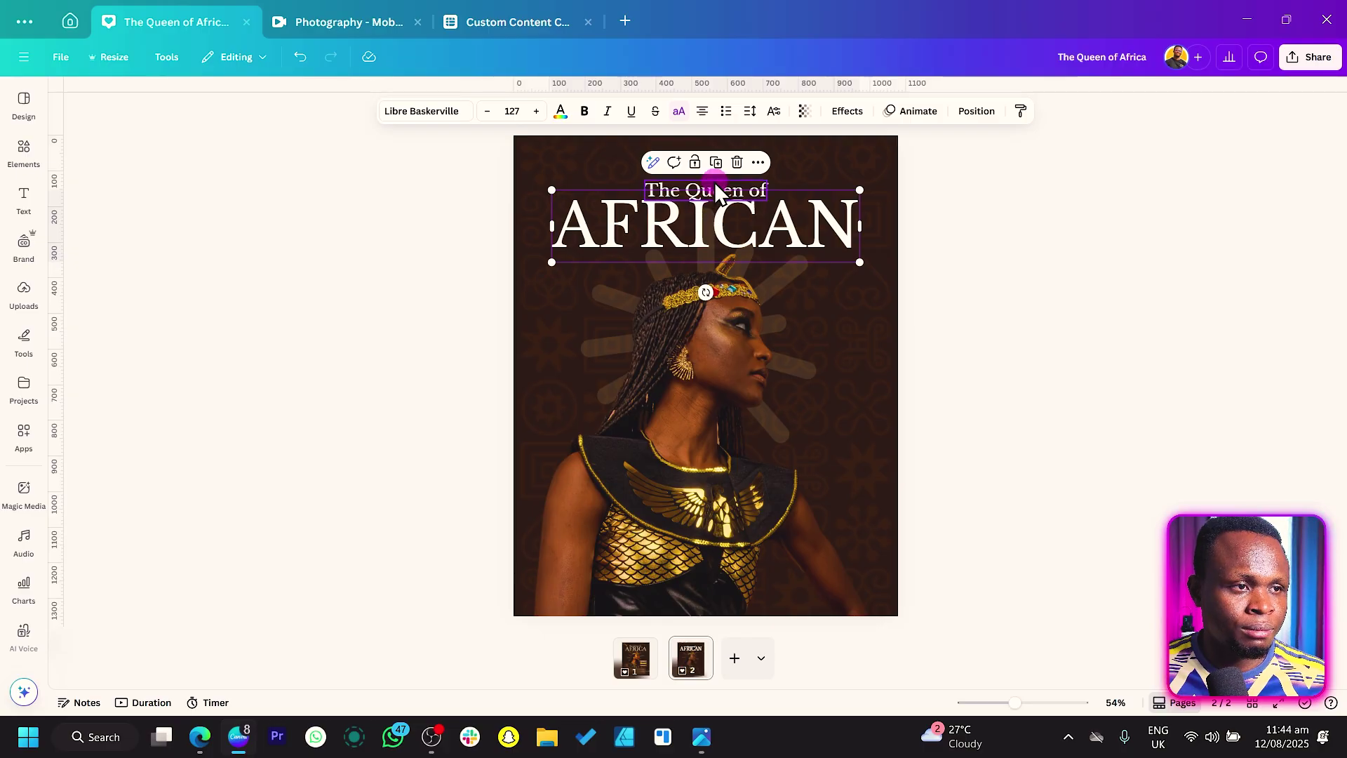
{"action": "left_click_drag", "start_coordinate": [712, 187], "coordinate": [717, 179]}
{"action": "left_click_drag", "start_coordinate": [717, 180], "coordinate": [629, 172]}
{"action": "key", "text": "Escape"}
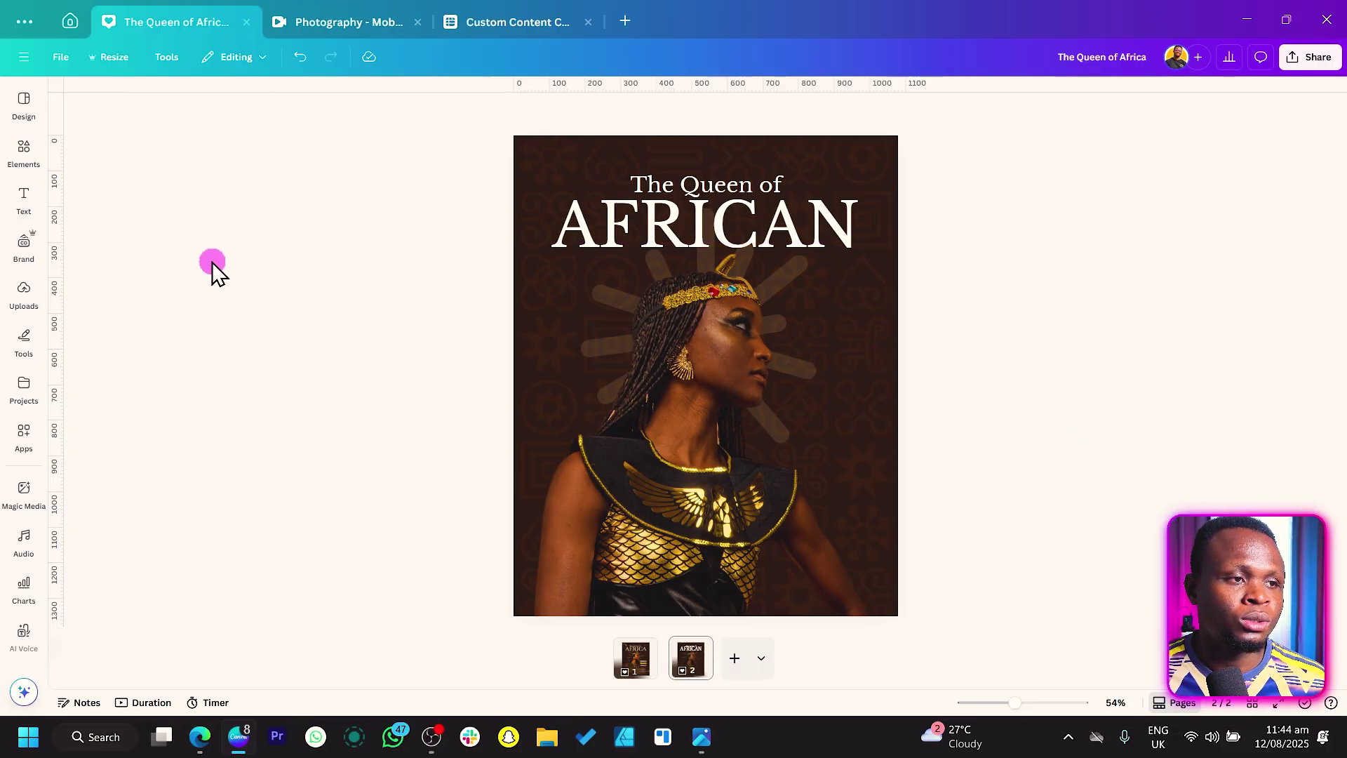
Add the looping curved line graphic from the recently used elements and place it tilted across the poster's upper-left corner
{"action": "left_click", "coordinate": [33, 160]}
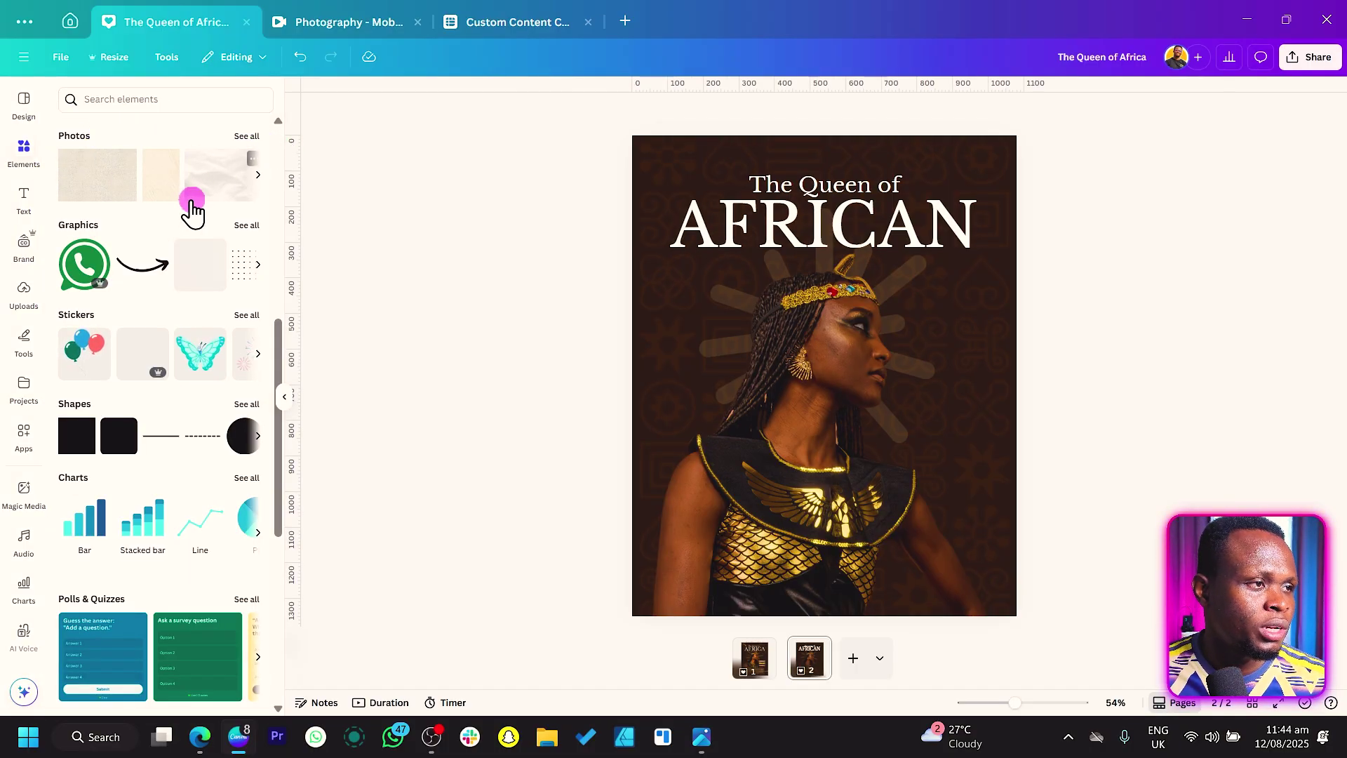
{"action": "scroll", "coordinate": [193, 211], "scroll_direction": "up", "scroll_amount": 7}
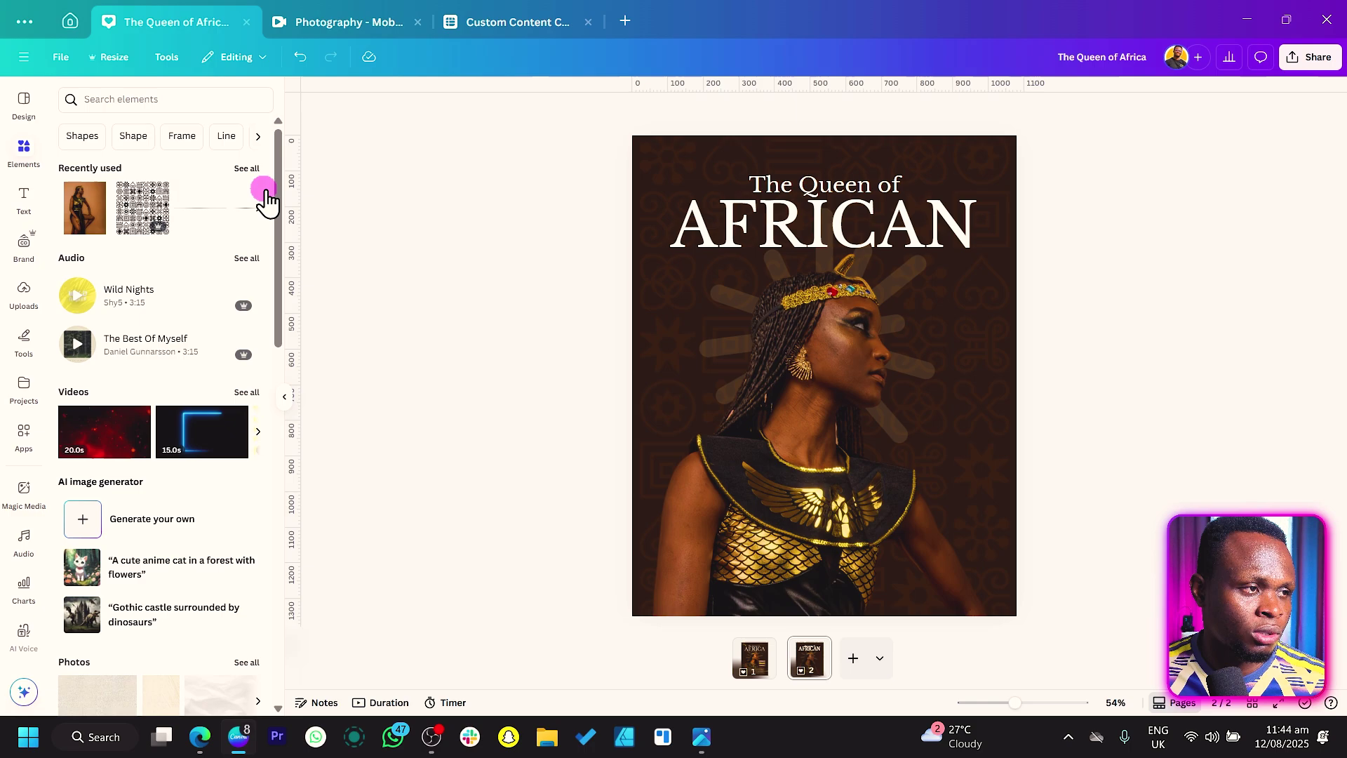
{"action": "left_click", "coordinate": [264, 172]}
{"action": "scroll", "coordinate": [168, 322], "scroll_direction": "down", "scroll_amount": 1}
{"action": "scroll", "coordinate": [152, 315], "scroll_direction": "down", "scroll_amount": 6}
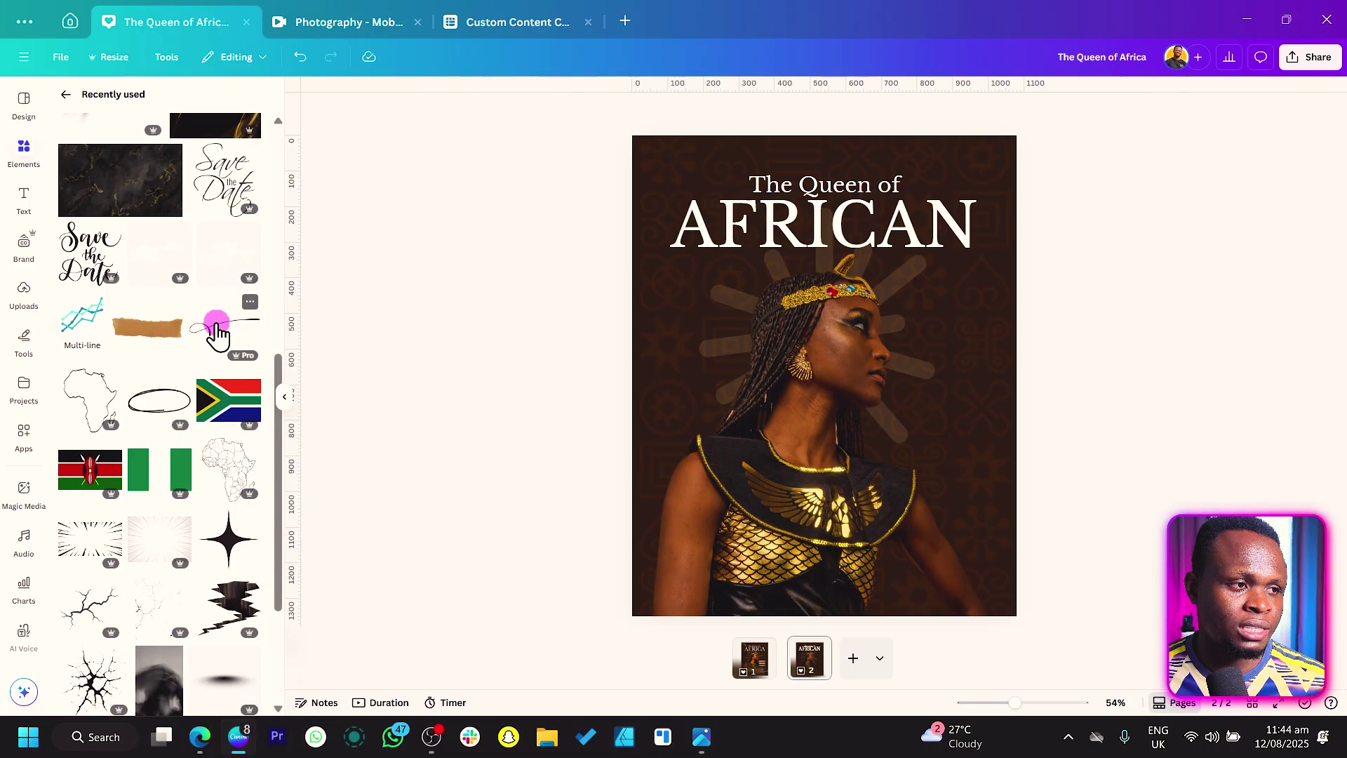
{"action": "left_click", "coordinate": [217, 330]}
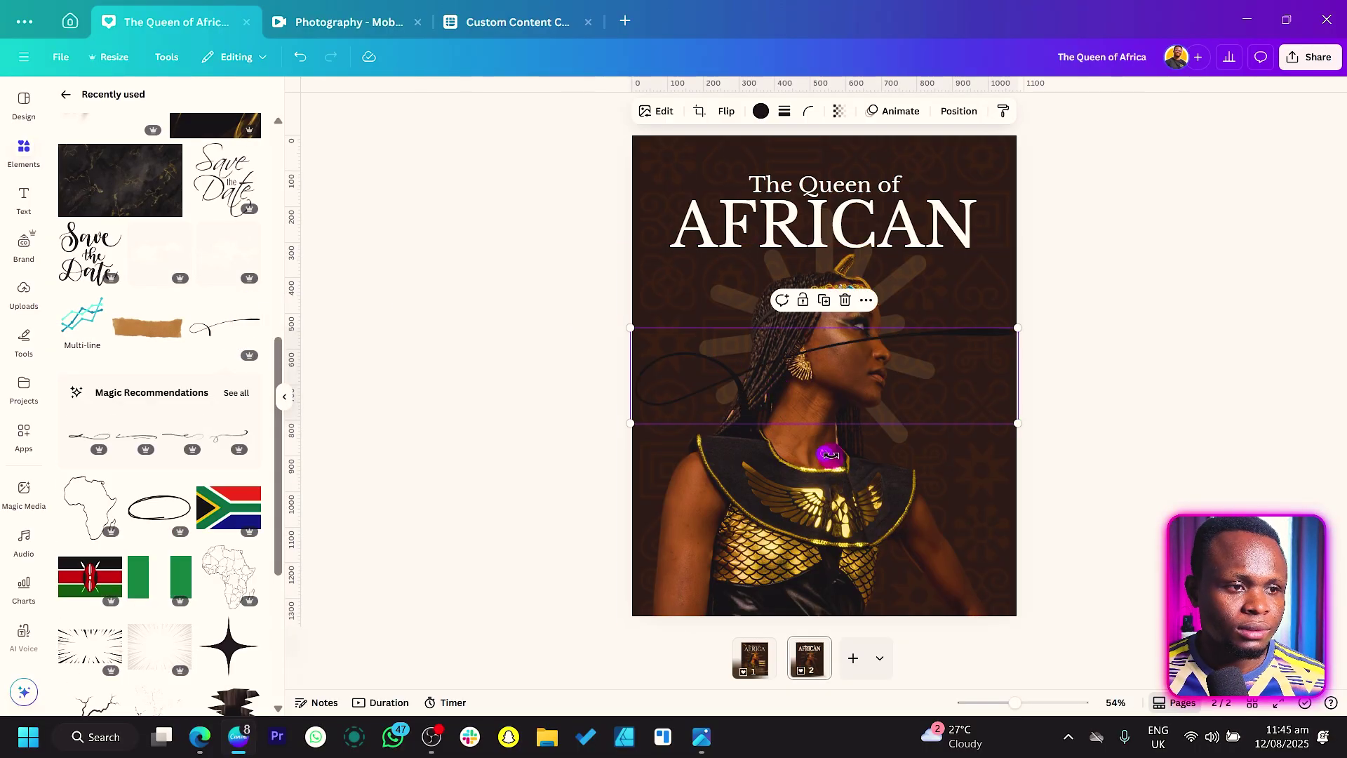
{"action": "mouse_move", "coordinate": [825, 453]}
{"action": "left_mouse_down"}
{"action": "mouse_move", "coordinate": [880, 453]}
{"action": "mouse_move", "coordinate": [703, 236]}
{"action": "left_mouse_up"}
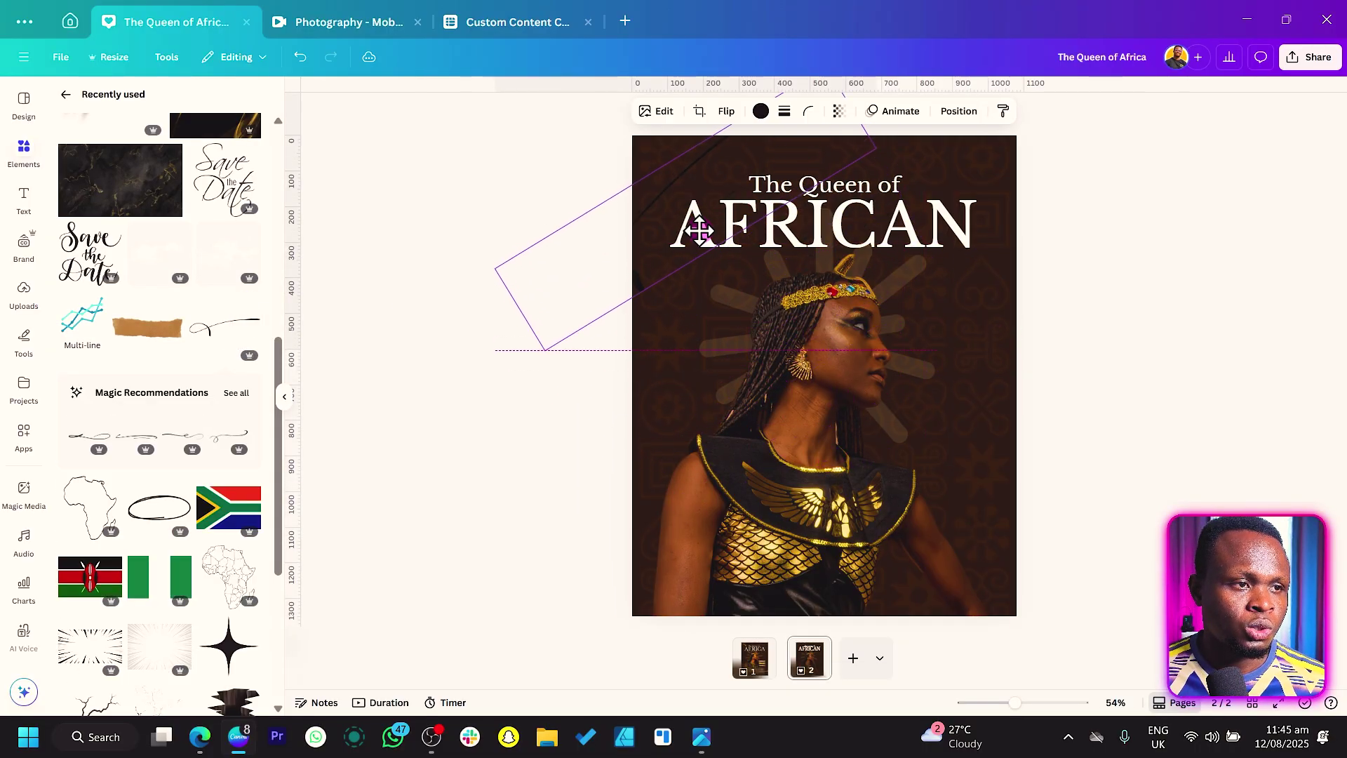
Recolour the curved line gold (#AF7F25) by sampling the woman's scaled gold bodice
{"action": "left_click", "coordinate": [761, 113]}
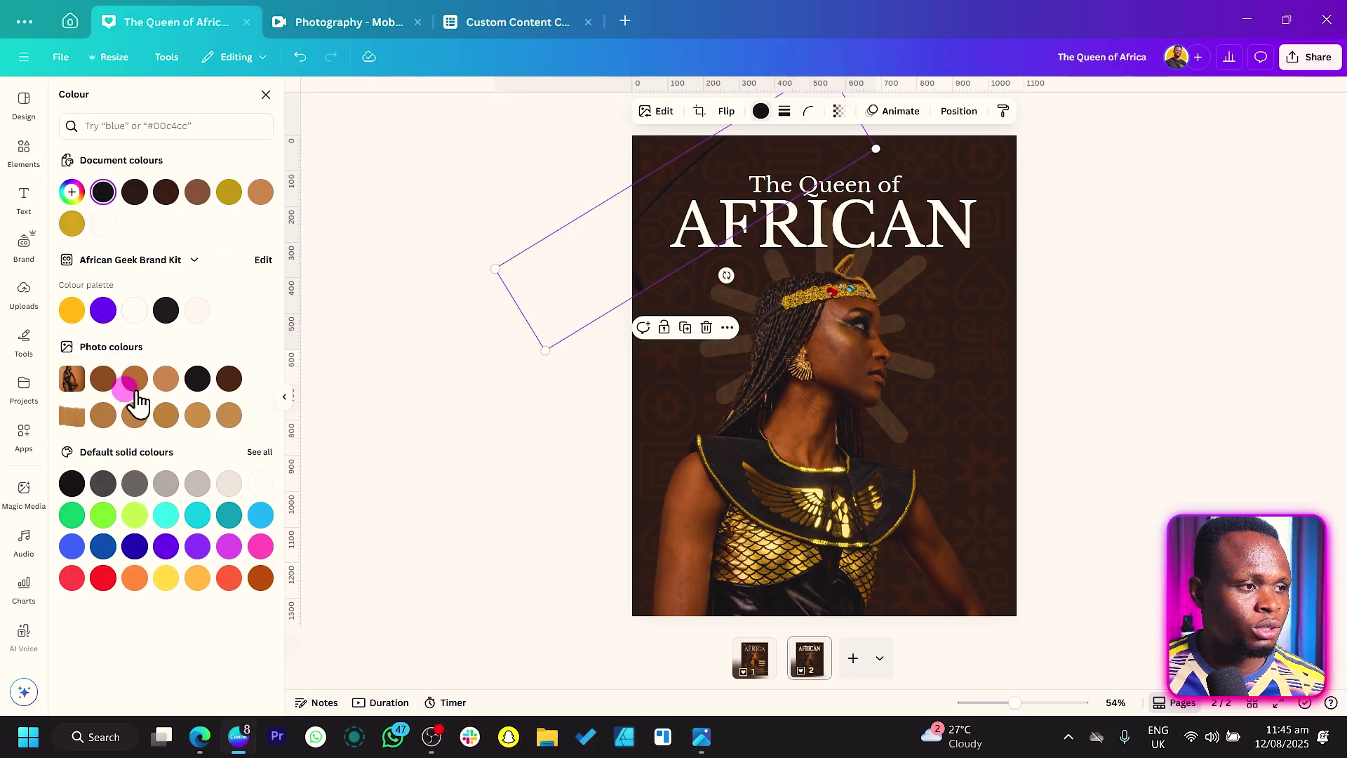
{"action": "left_click", "coordinate": [72, 191]}
{"action": "left_click", "coordinate": [242, 333]}
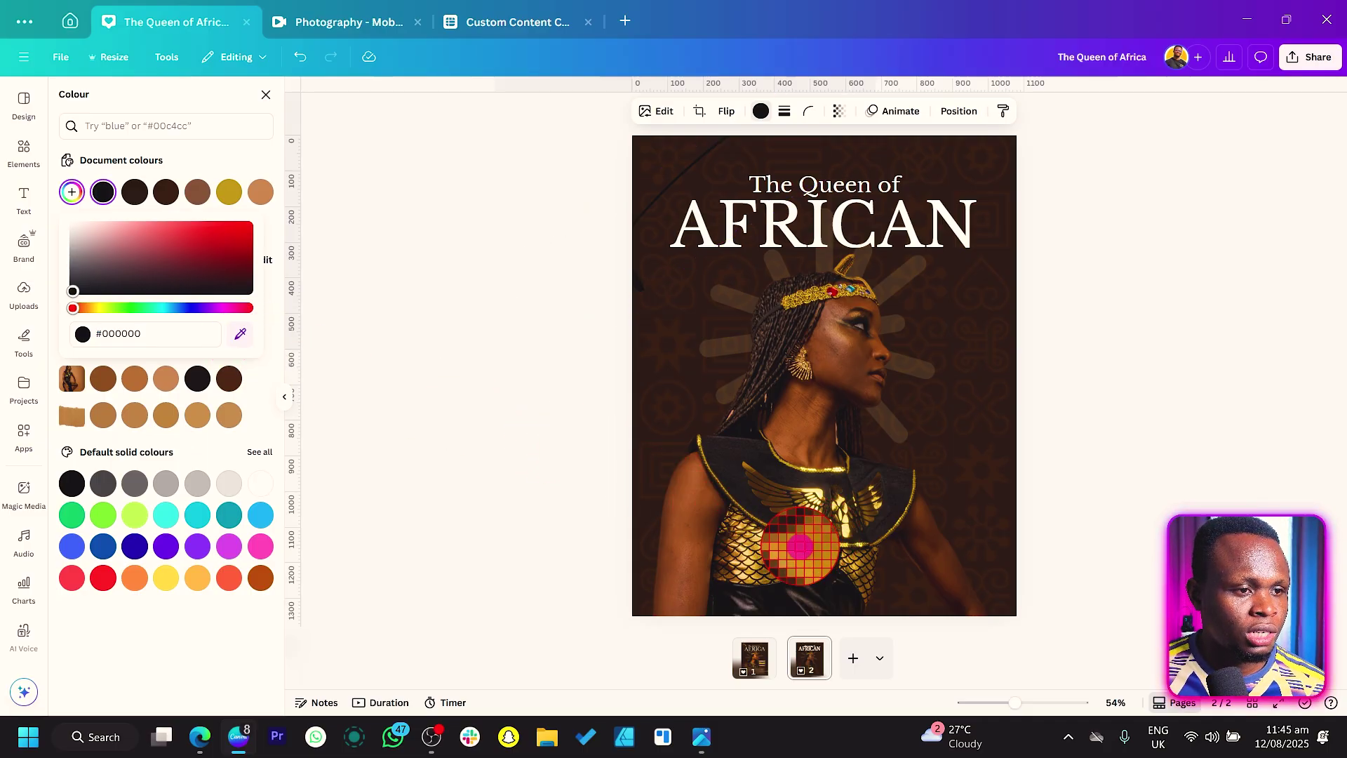
{"action": "left_click", "coordinate": [800, 545]}
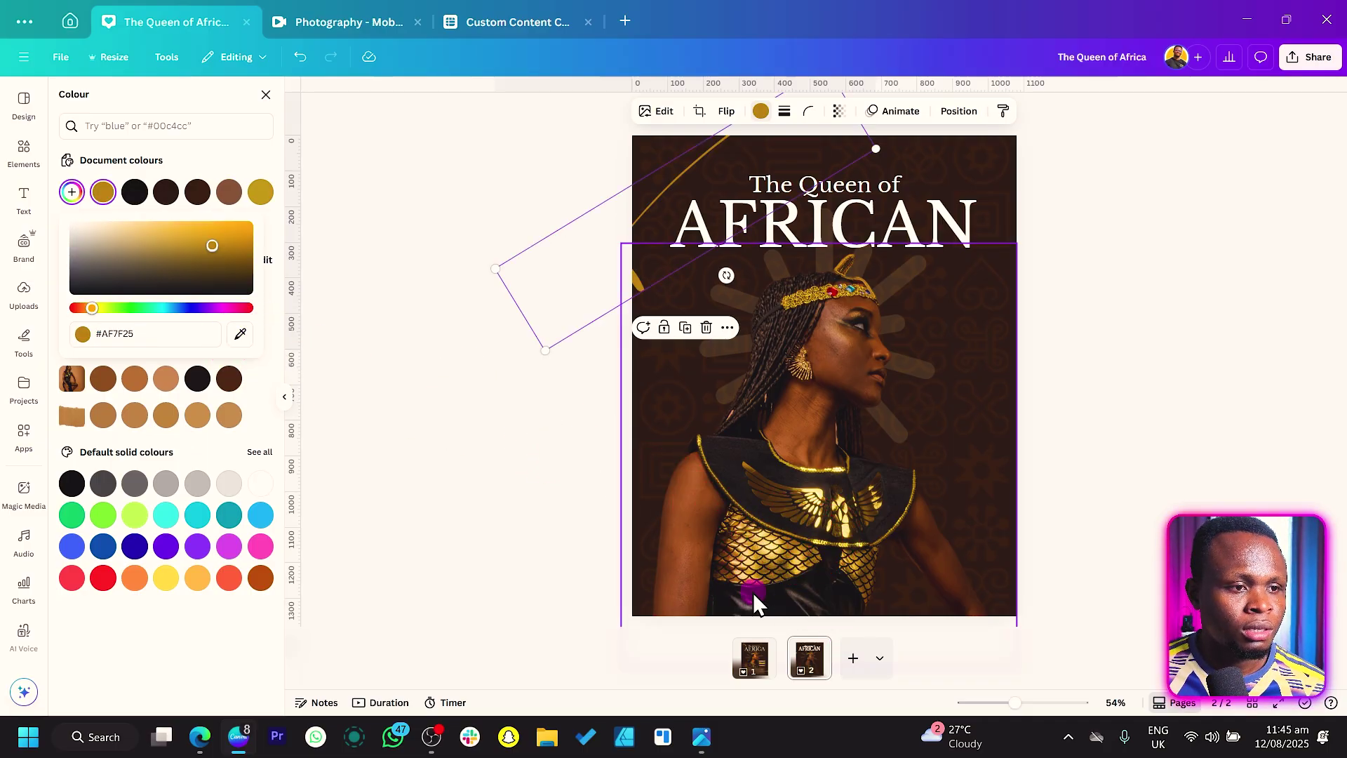
{"action": "left_click", "coordinate": [515, 439]}
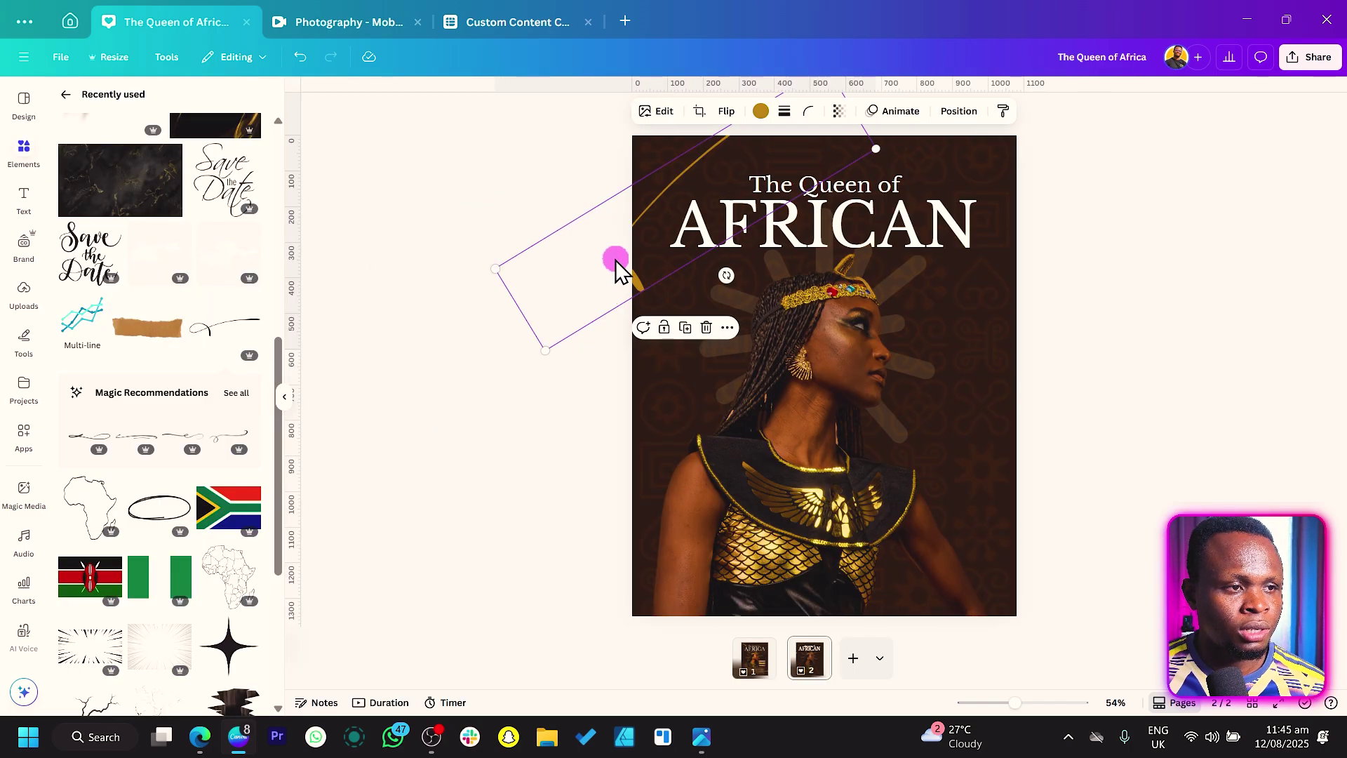
Duplicate the gold curved line, then enlarge and rotate the copy so it sweeps across the bottom of the poster
{"action": "left_click_drag", "start_coordinate": [617, 269], "coordinate": [1011, 491]}
{"action": "left_click_drag", "start_coordinate": [994, 419], "coordinate": [872, 616]}
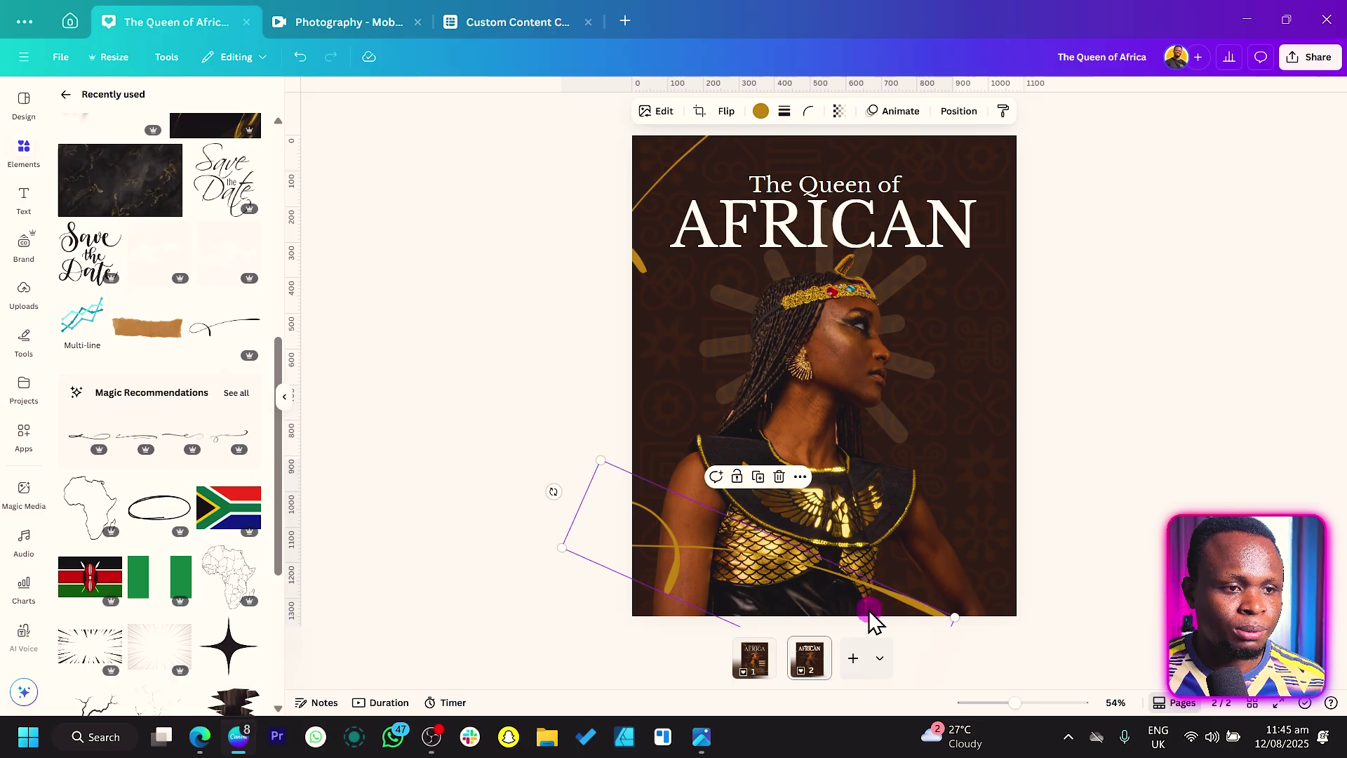
{"action": "left_click_drag", "start_coordinate": [955, 623], "coordinate": [1127, 611]}
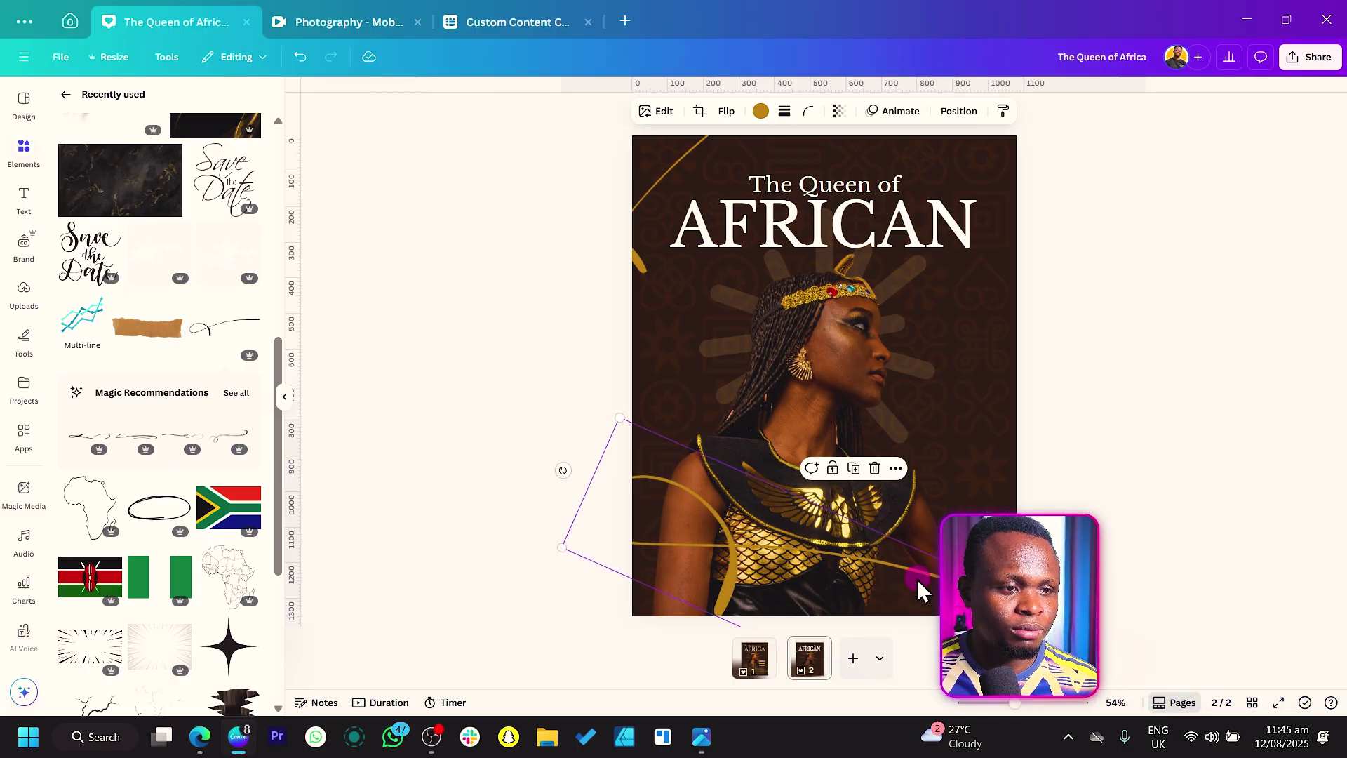
{"action": "left_click_drag", "start_coordinate": [560, 469], "coordinate": [510, 550]}
{"action": "left_click", "coordinate": [494, 454]}
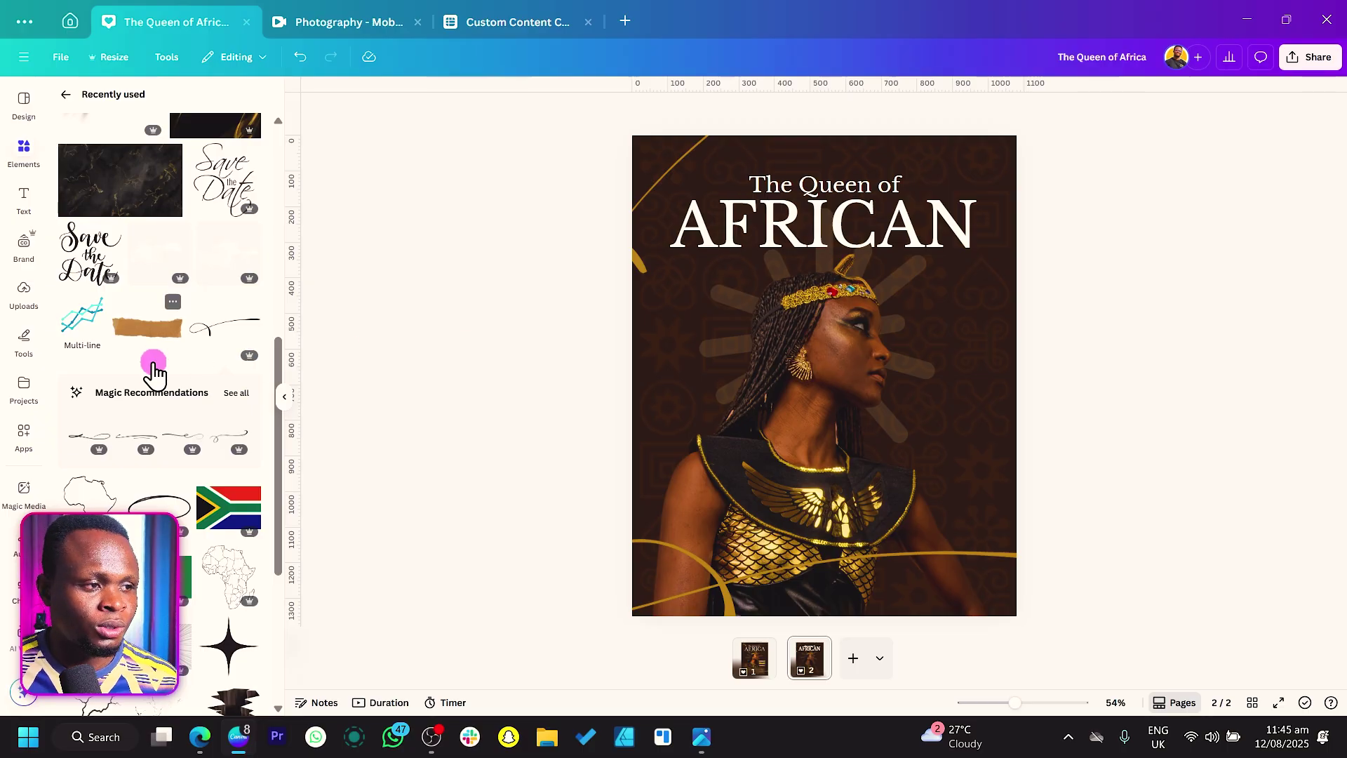
Add the Africa map outline graphic at the poster's upper-right over the title's end, and recolour it with the document's gold
{"action": "left_click", "coordinate": [79, 506]}
{"action": "left_click_drag", "start_coordinate": [857, 475], "coordinate": [940, 281]}
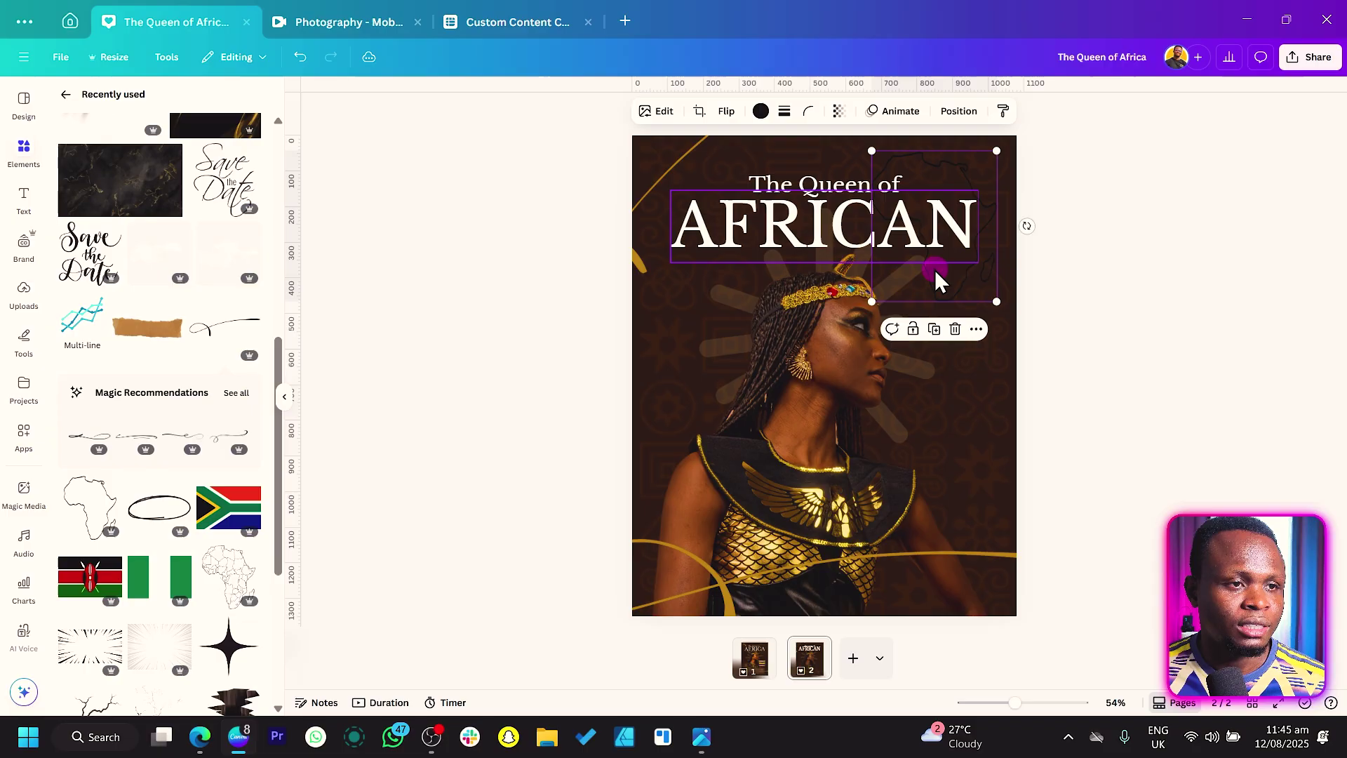
{"action": "left_click", "coordinate": [761, 111]}
{"action": "left_click", "coordinate": [258, 192]}
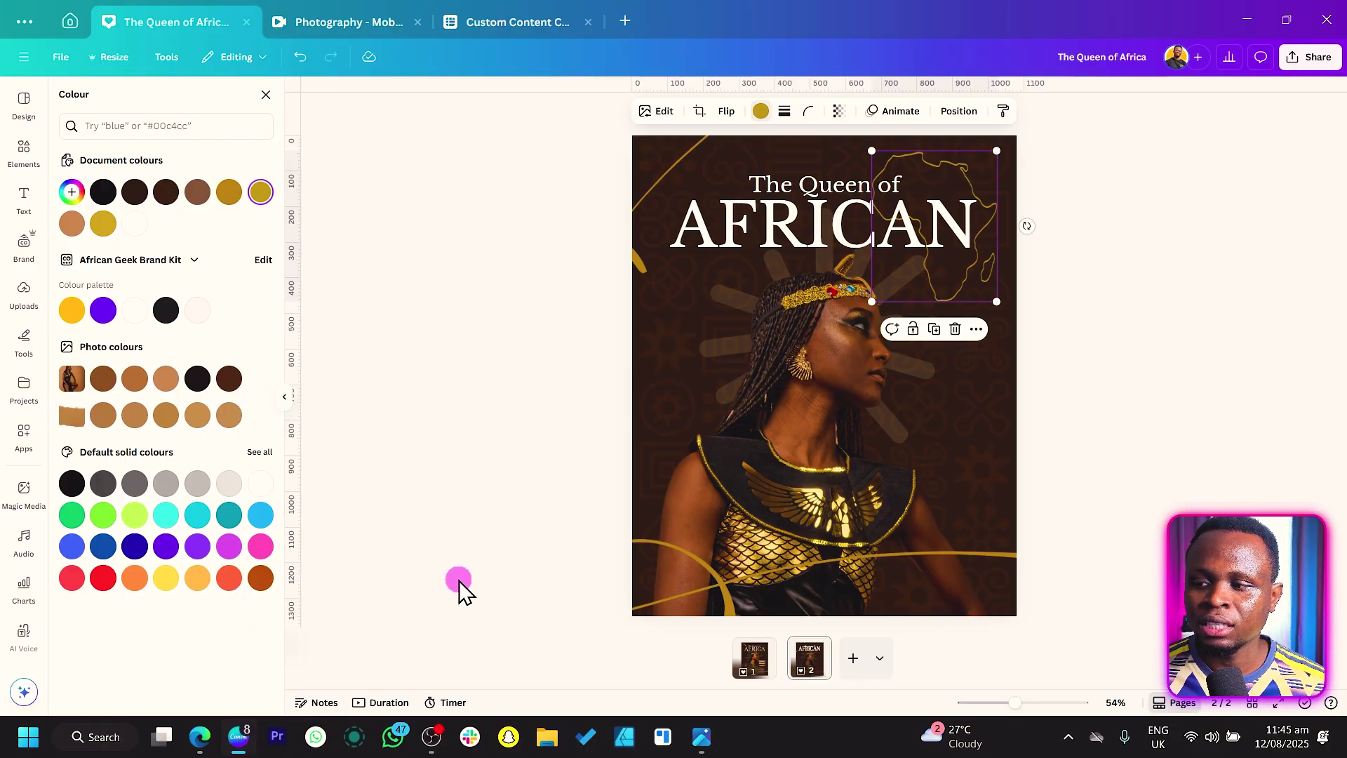
{"action": "key", "text": "Escape"}
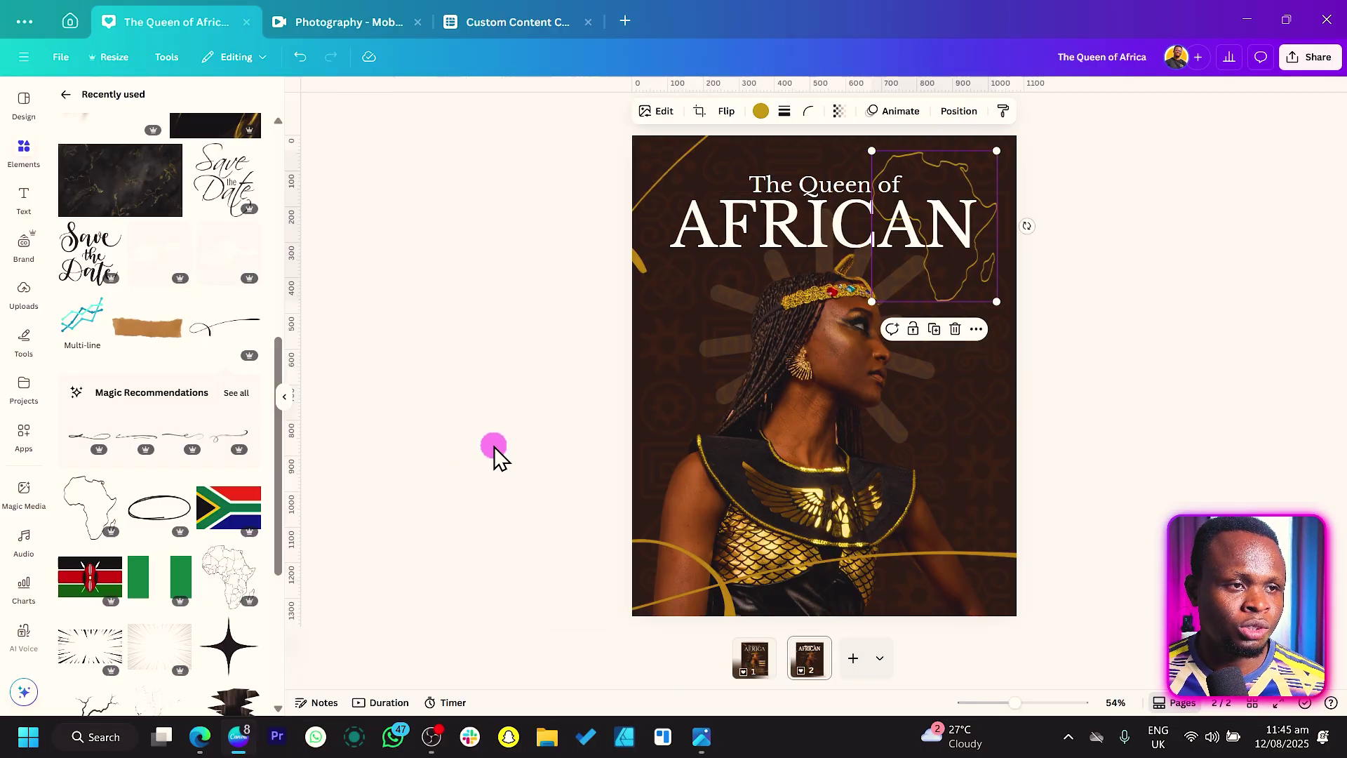
{"action": "left_click", "coordinate": [478, 399]}
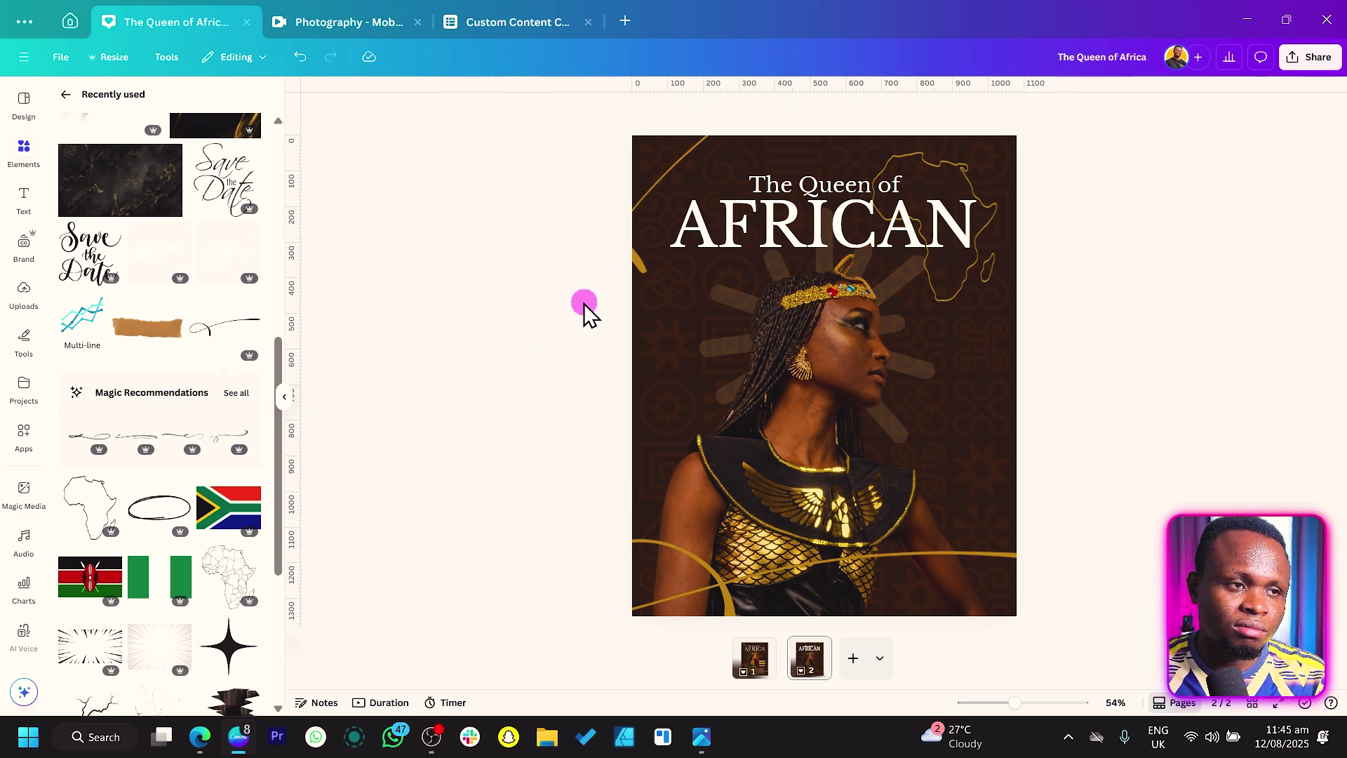
Add the text "Truly Afican" over the woman in the La Luxes Script font and enlarge it to size 77.4
{"action": "type", "text": "tTru"}
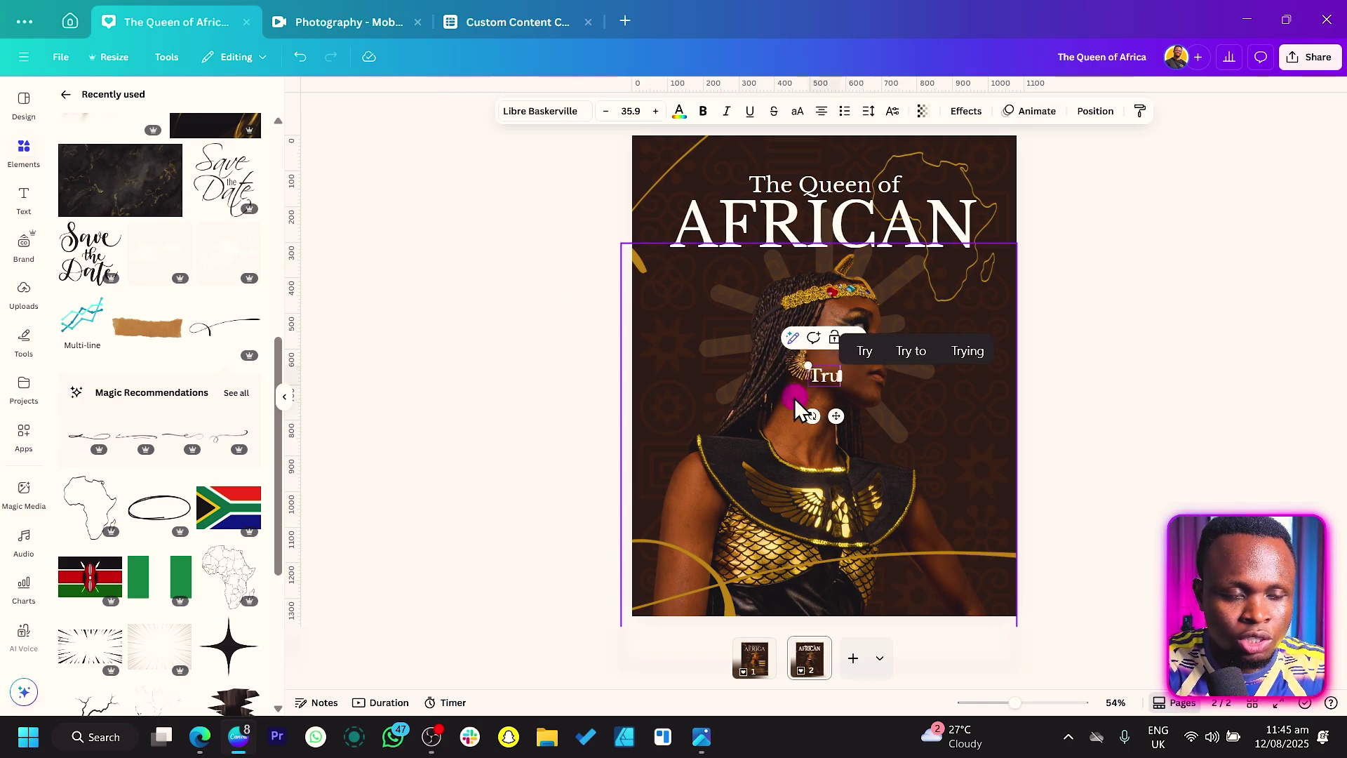
{"action": "type", "text": "ly Afican"}
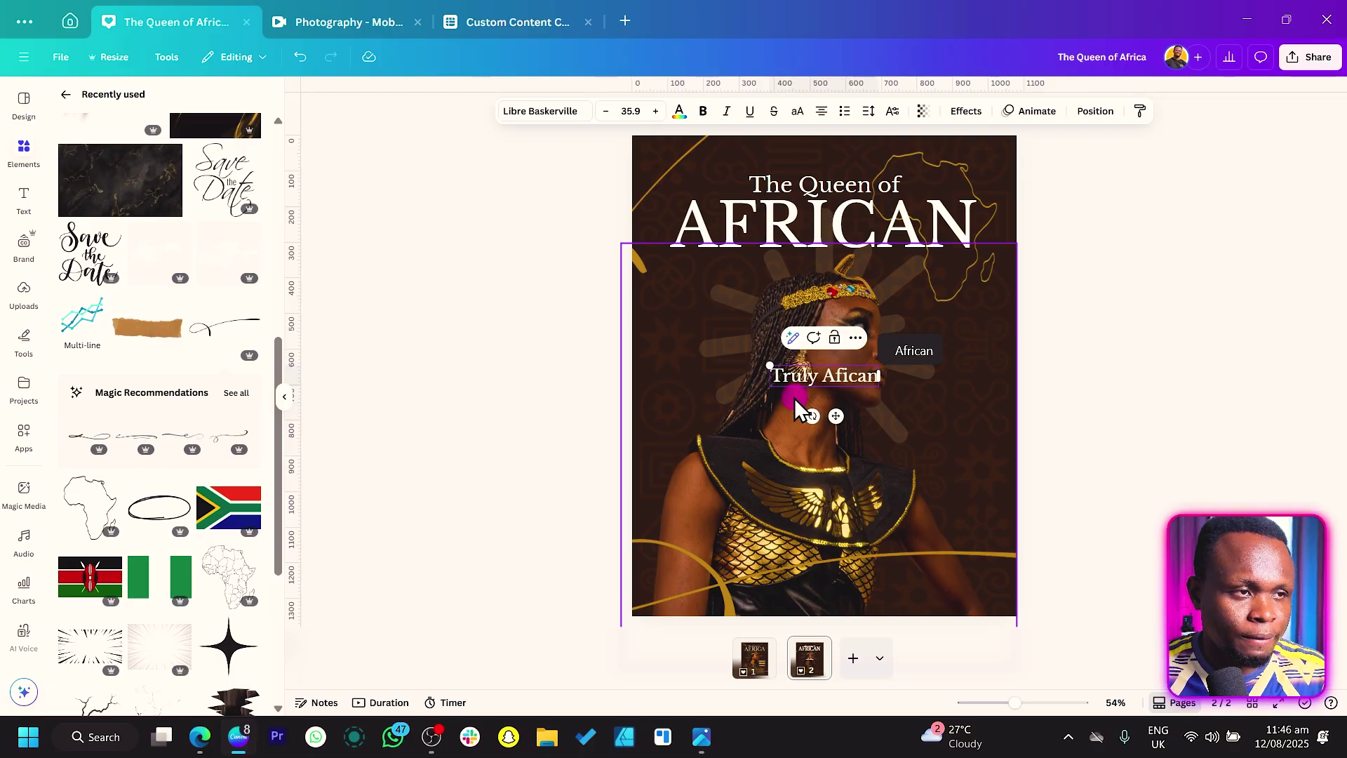
{"action": "key", "text": "ctrl+a"}
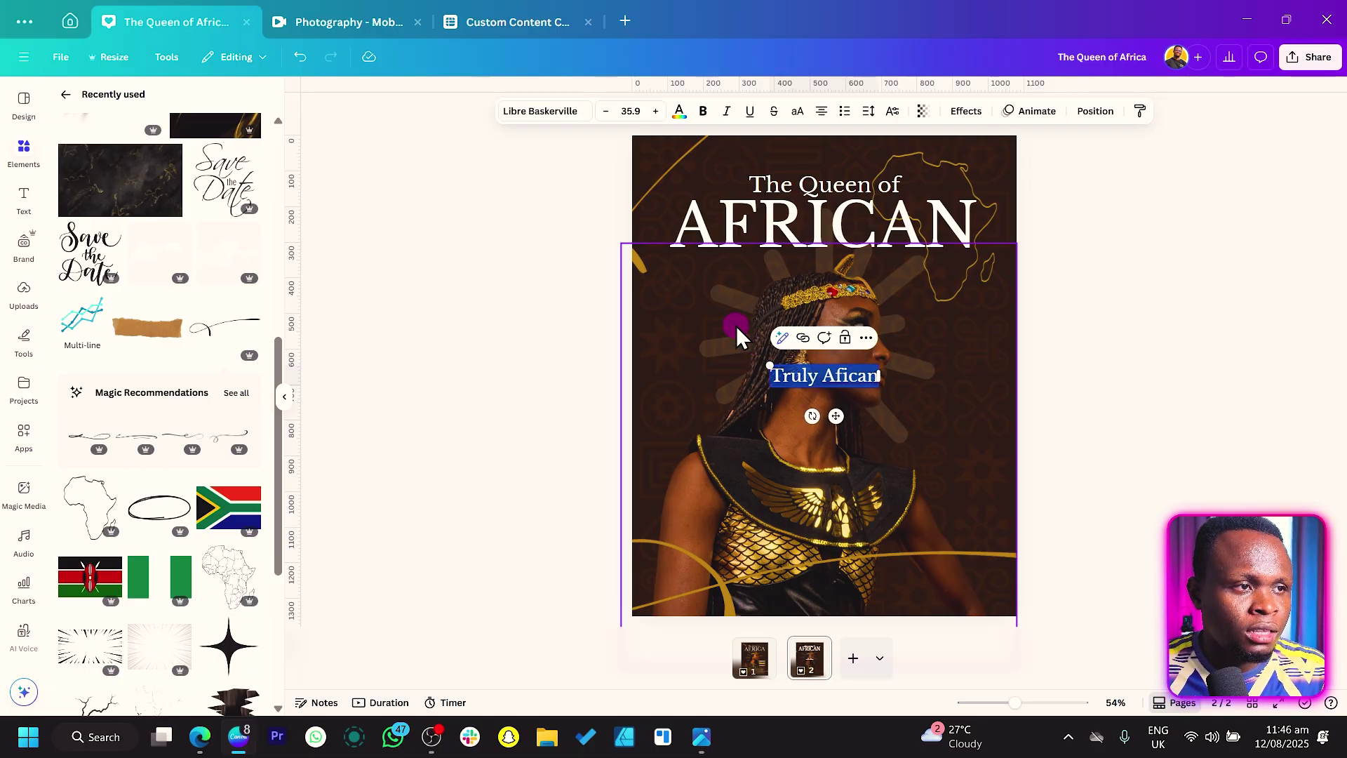
{"action": "left_click", "coordinate": [528, 110]}
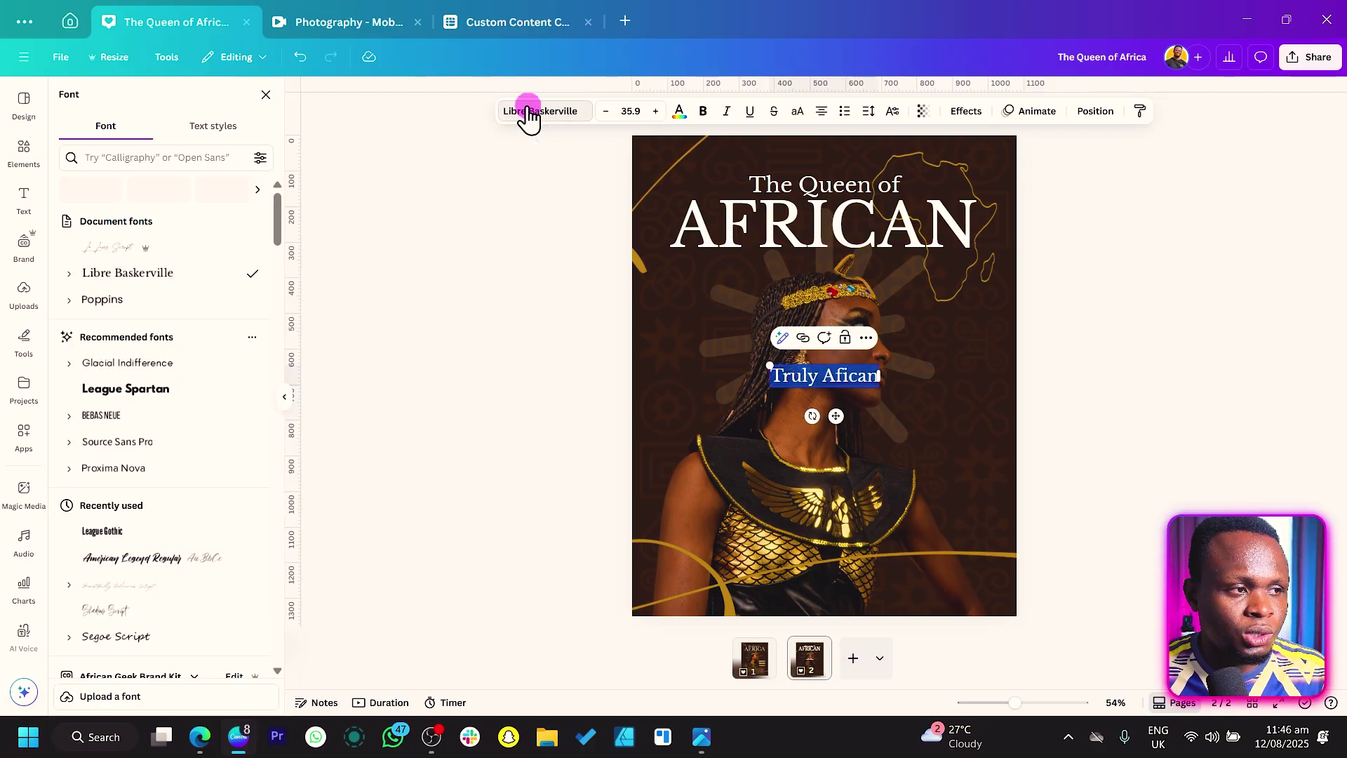
{"action": "left_click", "coordinate": [124, 251]}
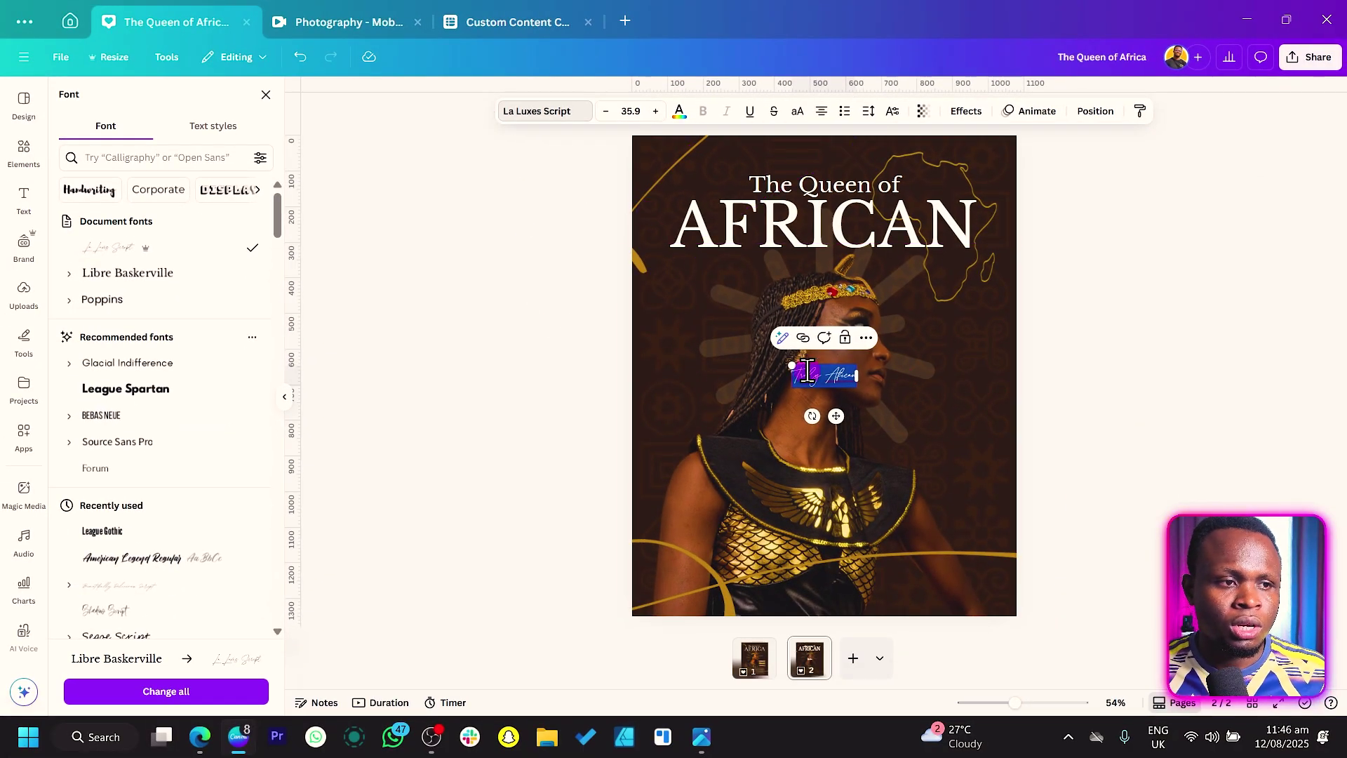
{"action": "left_click_drag", "start_coordinate": [786, 365], "coordinate": [754, 353]}
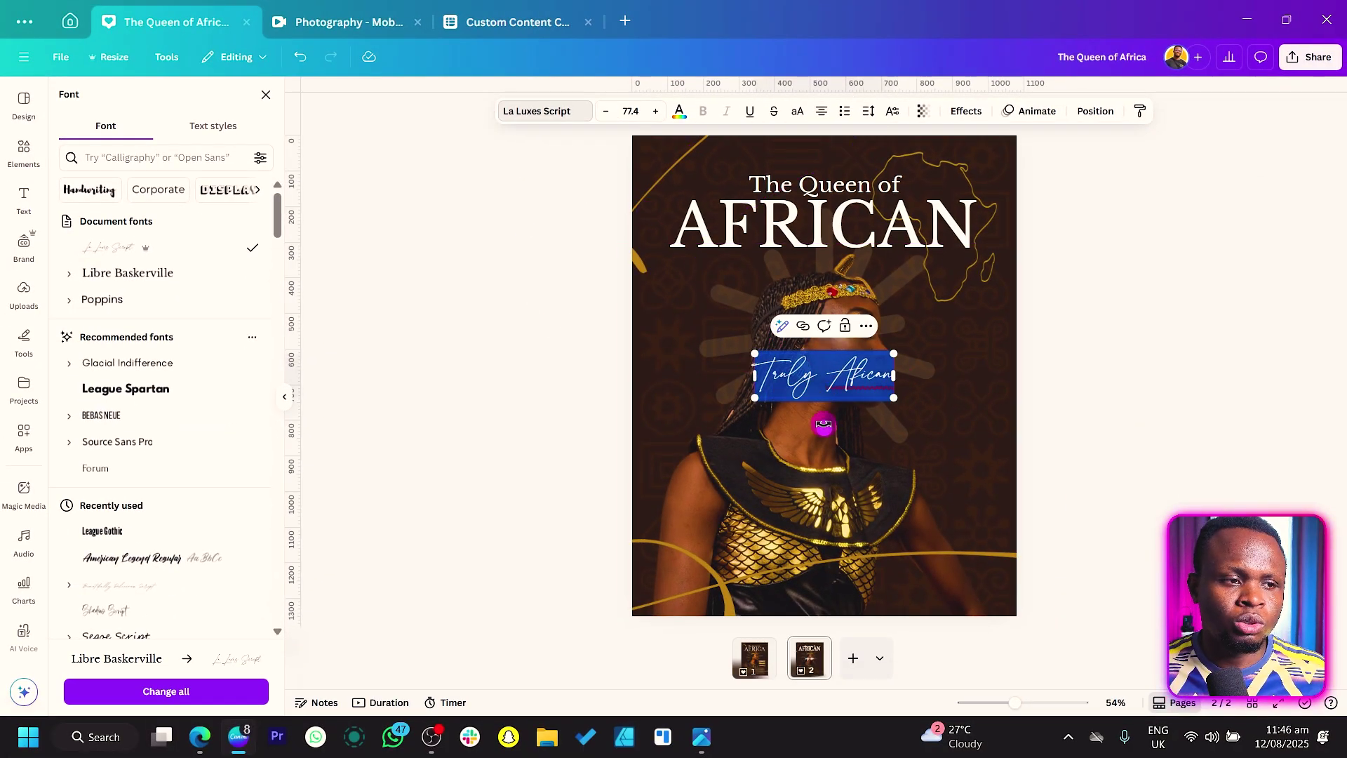
Correct the script tagline to "Truly African", tilted slightly counter-clockwise, and place it on one line across the woman's rear shoulder
{"action": "left_click", "coordinate": [589, 452]}
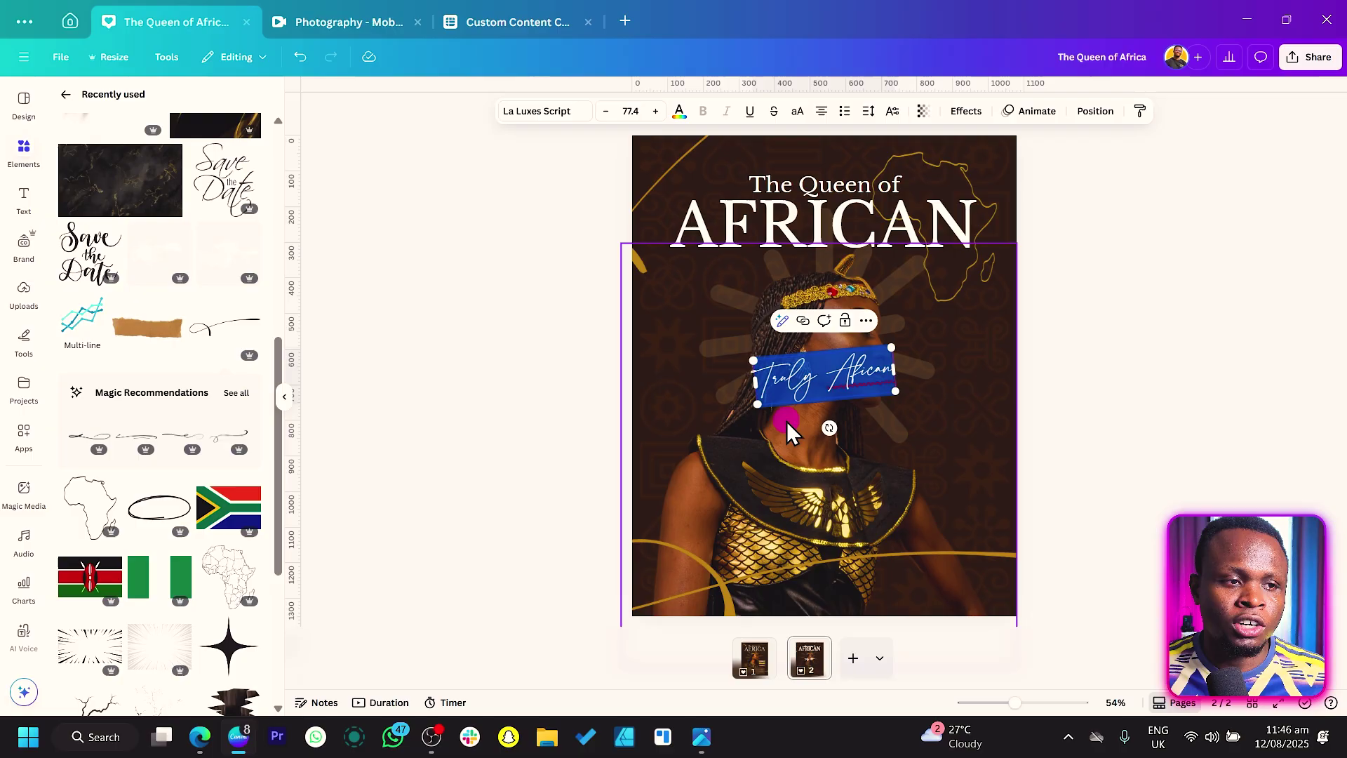
{"action": "left_click_drag", "start_coordinate": [827, 430], "coordinate": [836, 427]}
{"action": "left_click", "coordinate": [858, 376]}
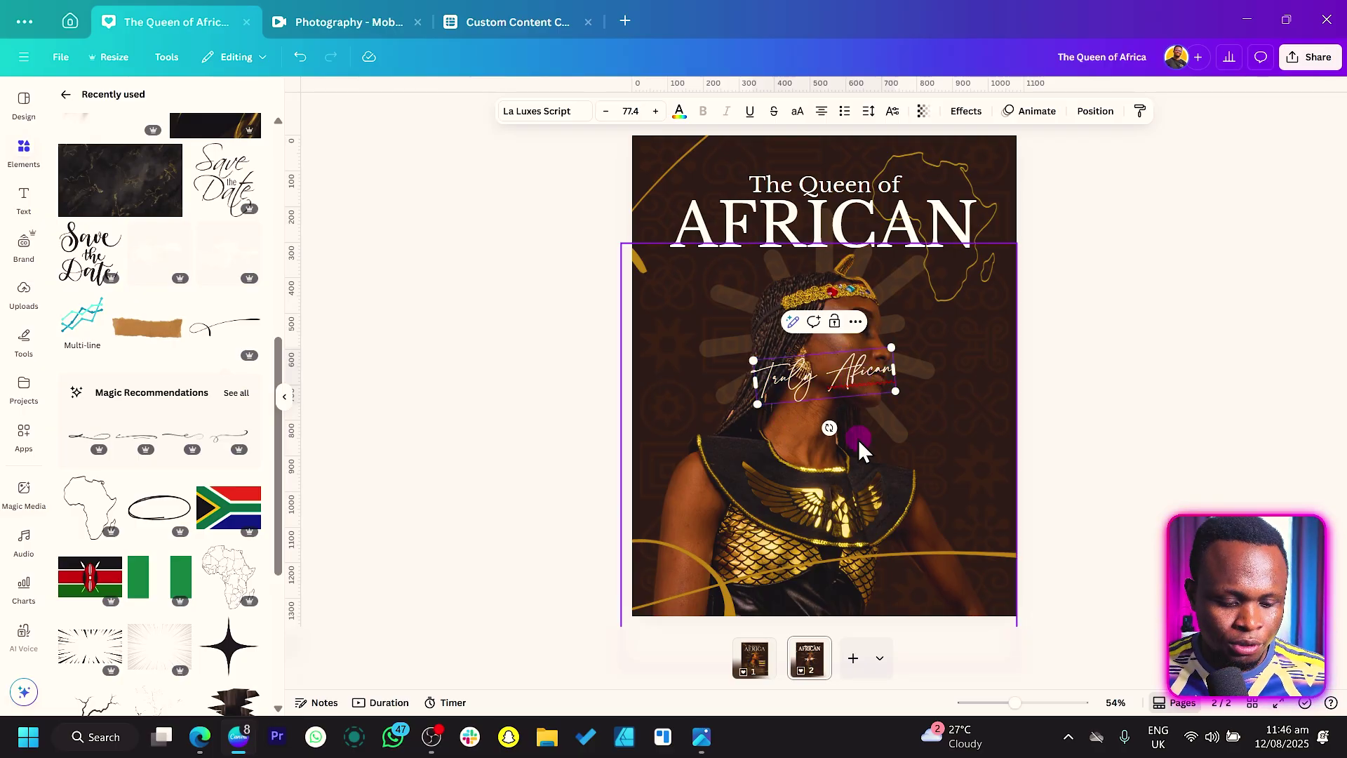
{"action": "key", "text": "Return"}
{"action": "left_click_drag", "start_coordinate": [897, 392], "coordinate": [919, 390]}
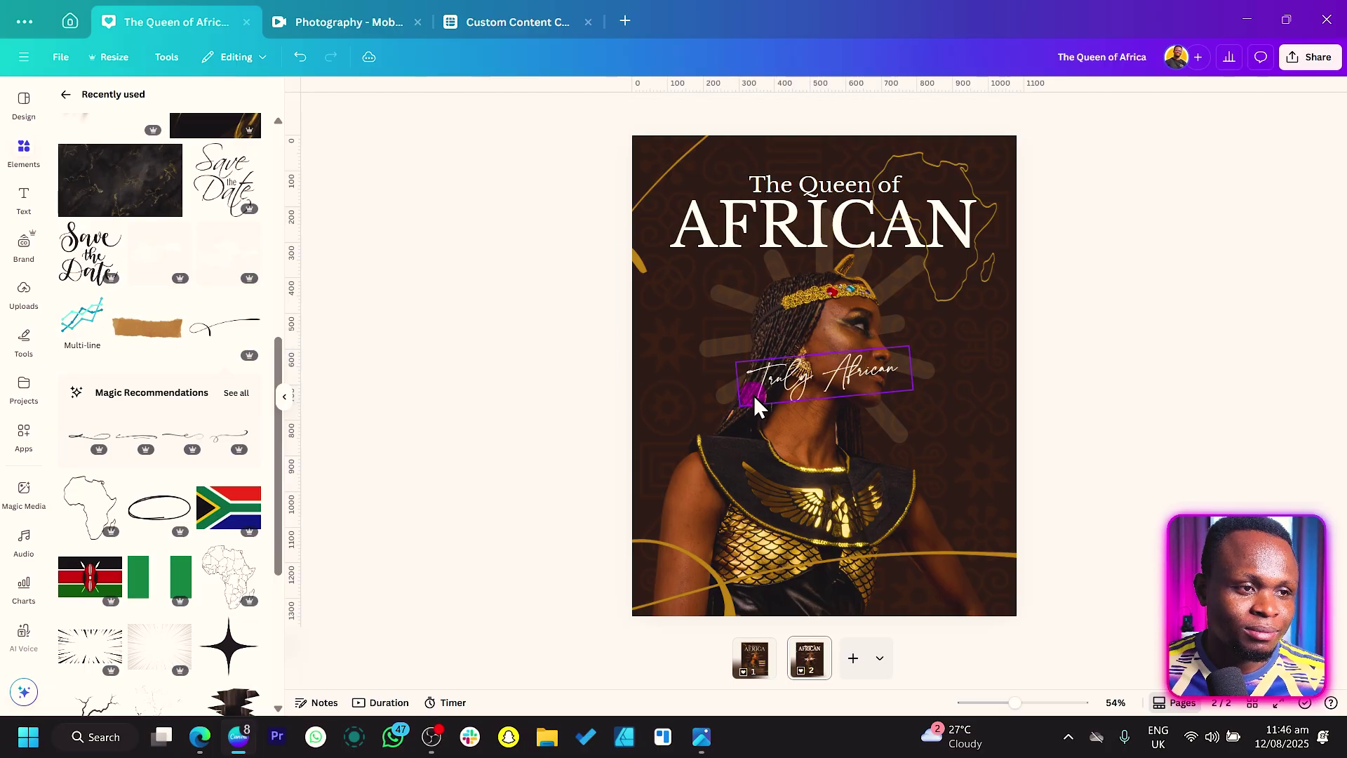
{"action": "left_click_drag", "start_coordinate": [753, 395], "coordinate": [665, 472]}
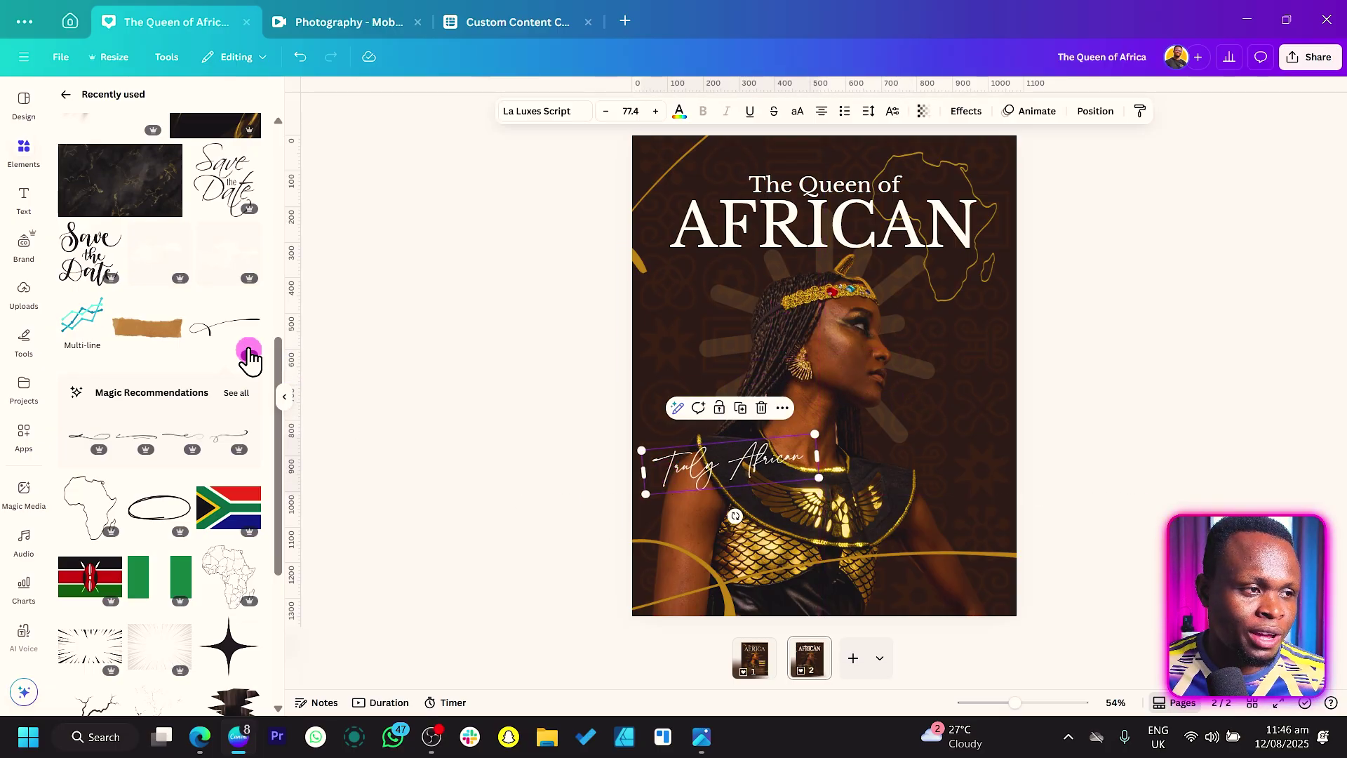
Add the hand-drawn marker circle graphic, tilt it to match the tagline, and place it around "Truly African"
{"action": "left_click", "coordinate": [159, 519]}
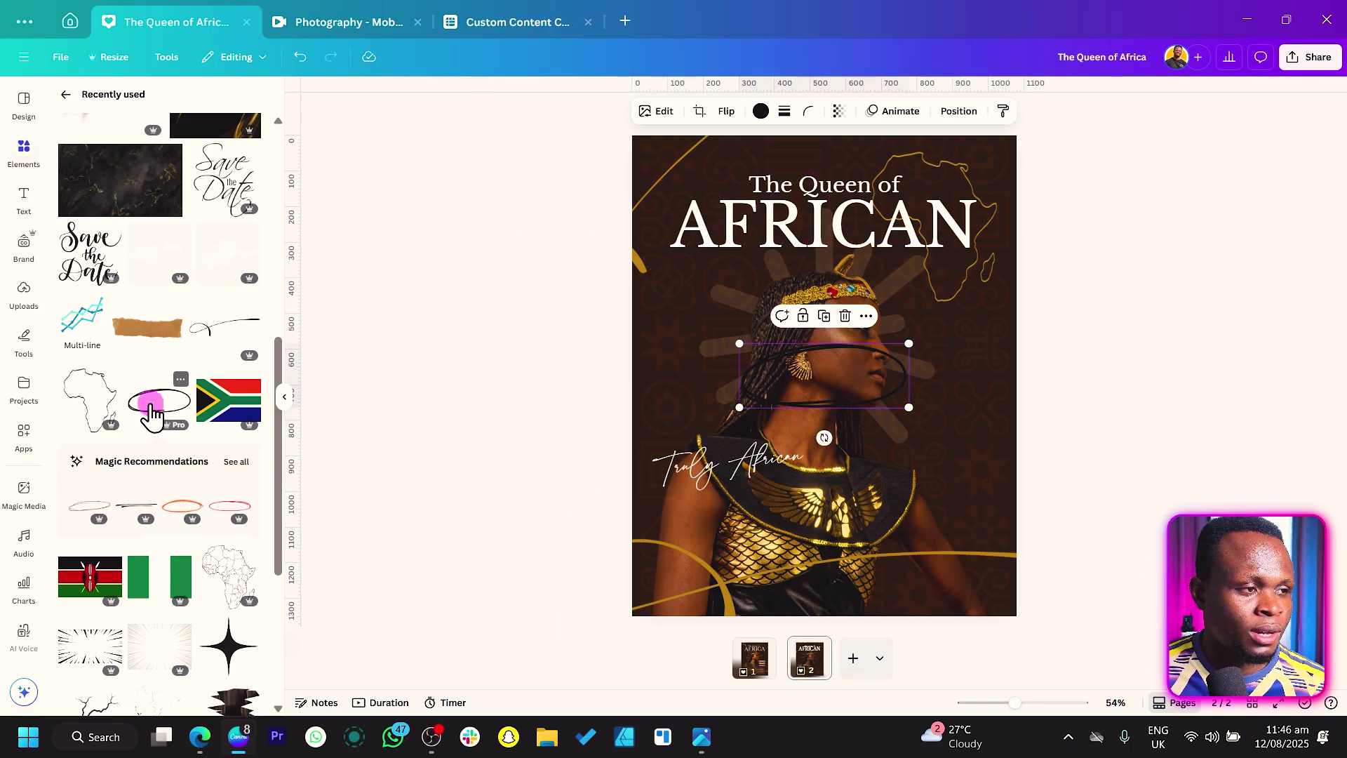
{"action": "left_click", "coordinate": [181, 379]}
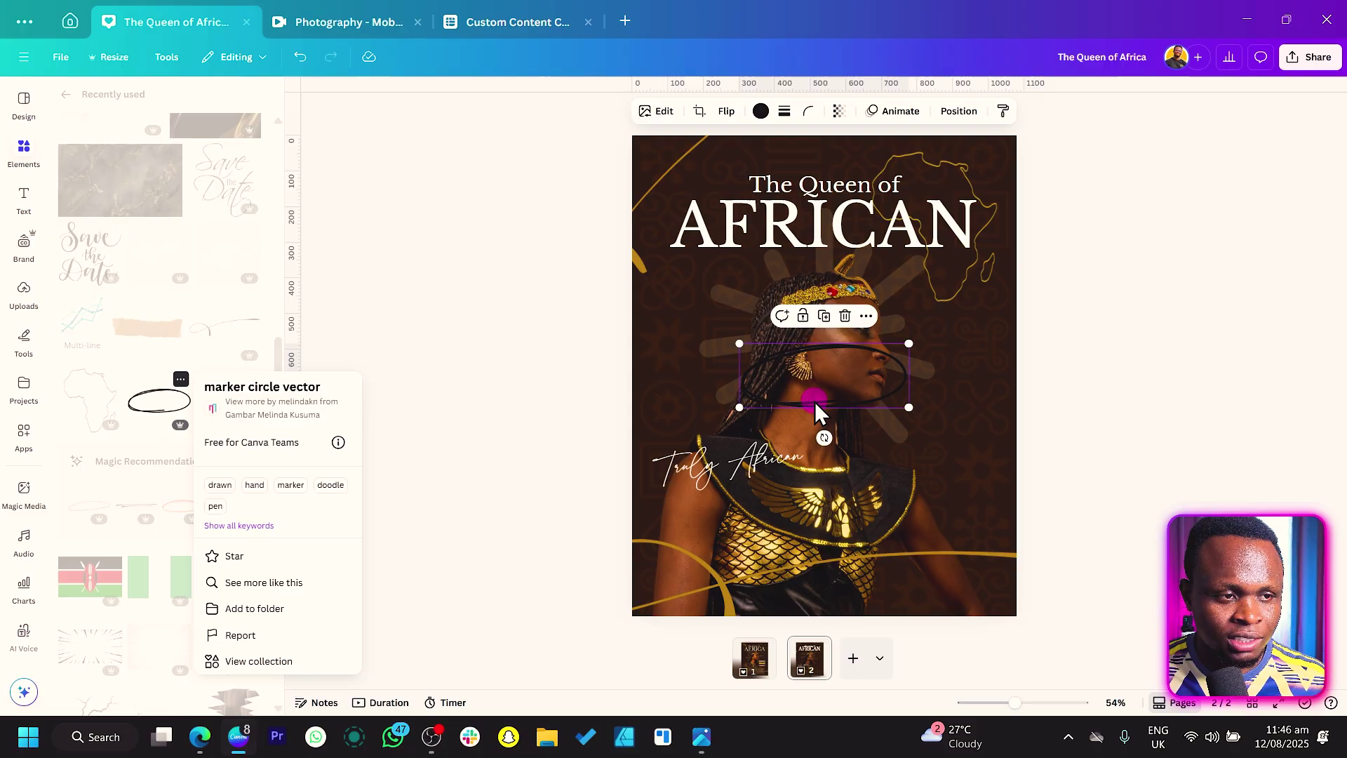
{"action": "left_click_drag", "start_coordinate": [825, 437], "coordinate": [831, 437]}
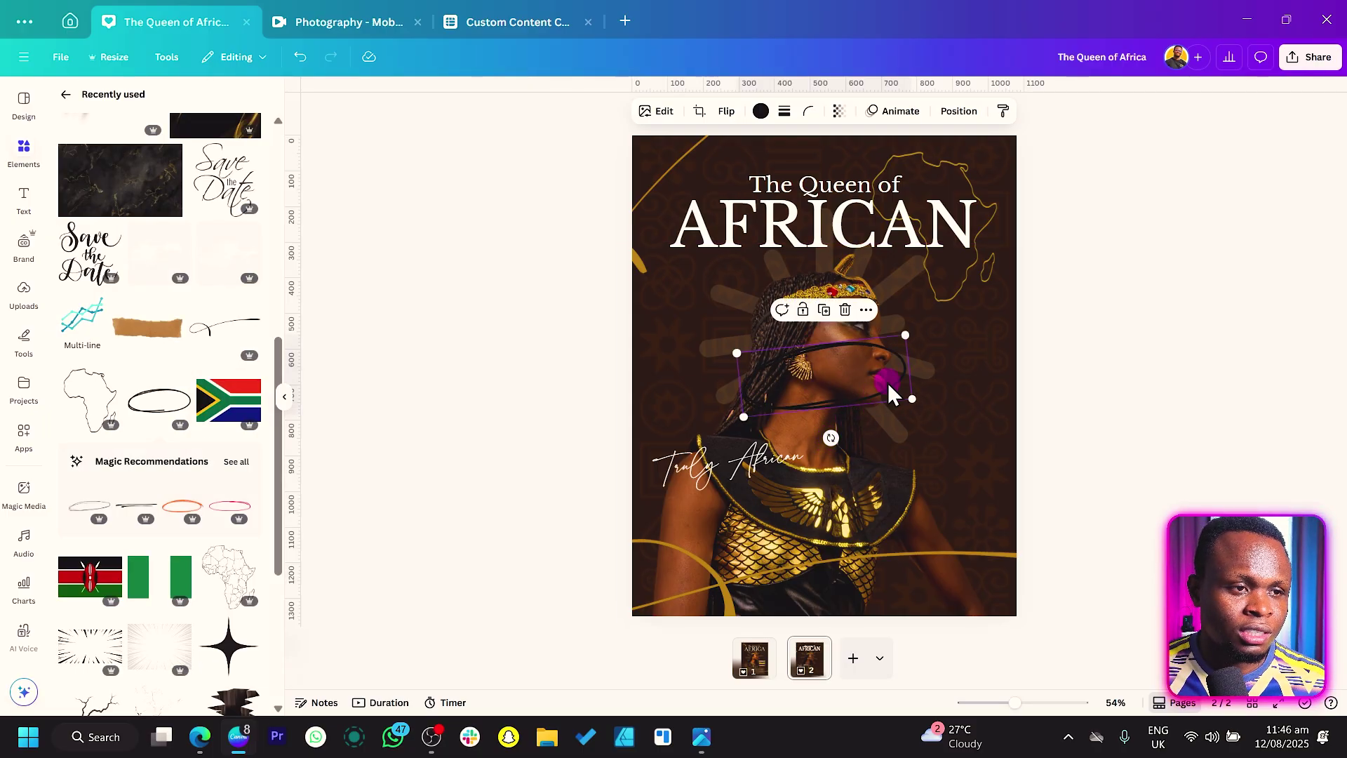
{"action": "left_click_drag", "start_coordinate": [888, 382], "coordinate": [795, 463]}
Recolour the marker circle around the tagline with the document's gold
{"action": "left_click", "coordinate": [720, 112]}
{"action": "left_click", "coordinate": [759, 111]}
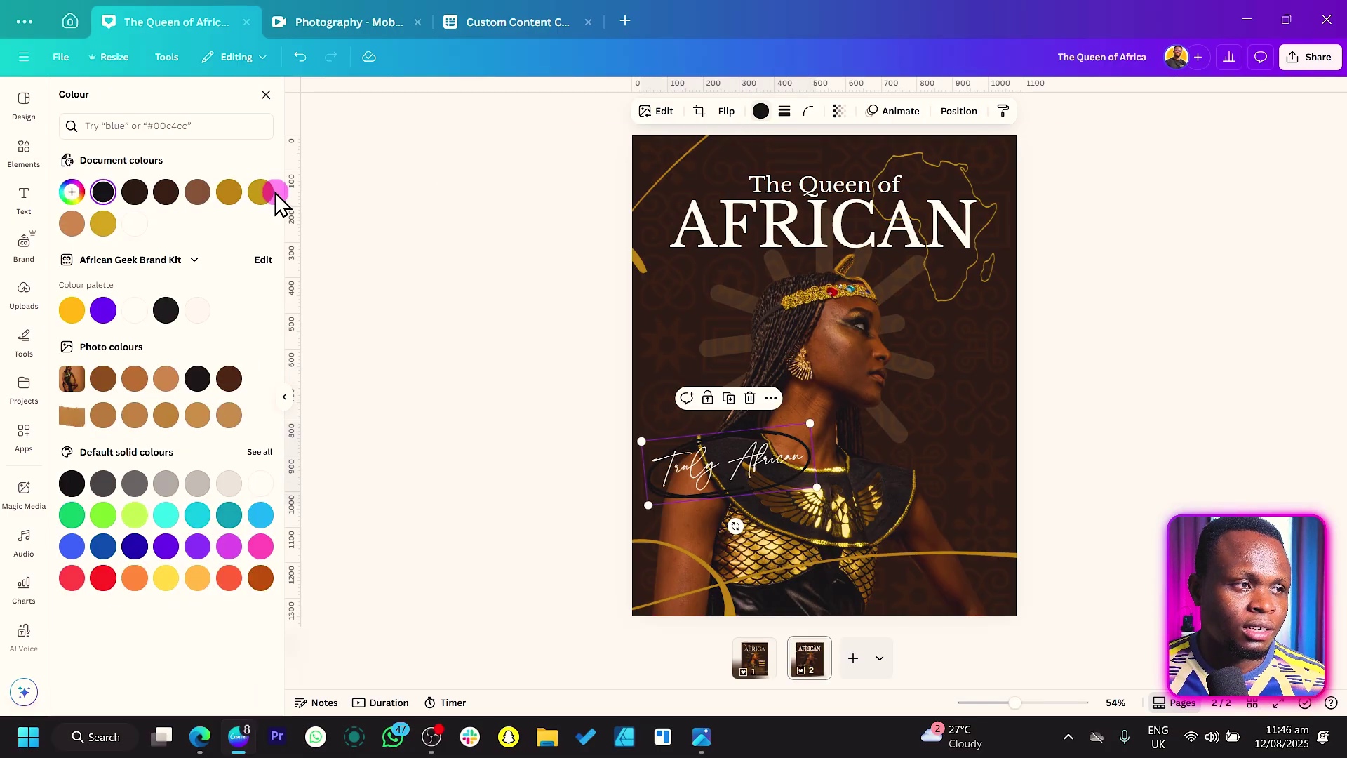
{"action": "left_click", "coordinate": [259, 187]}
{"action": "left_click", "coordinate": [366, 427]}
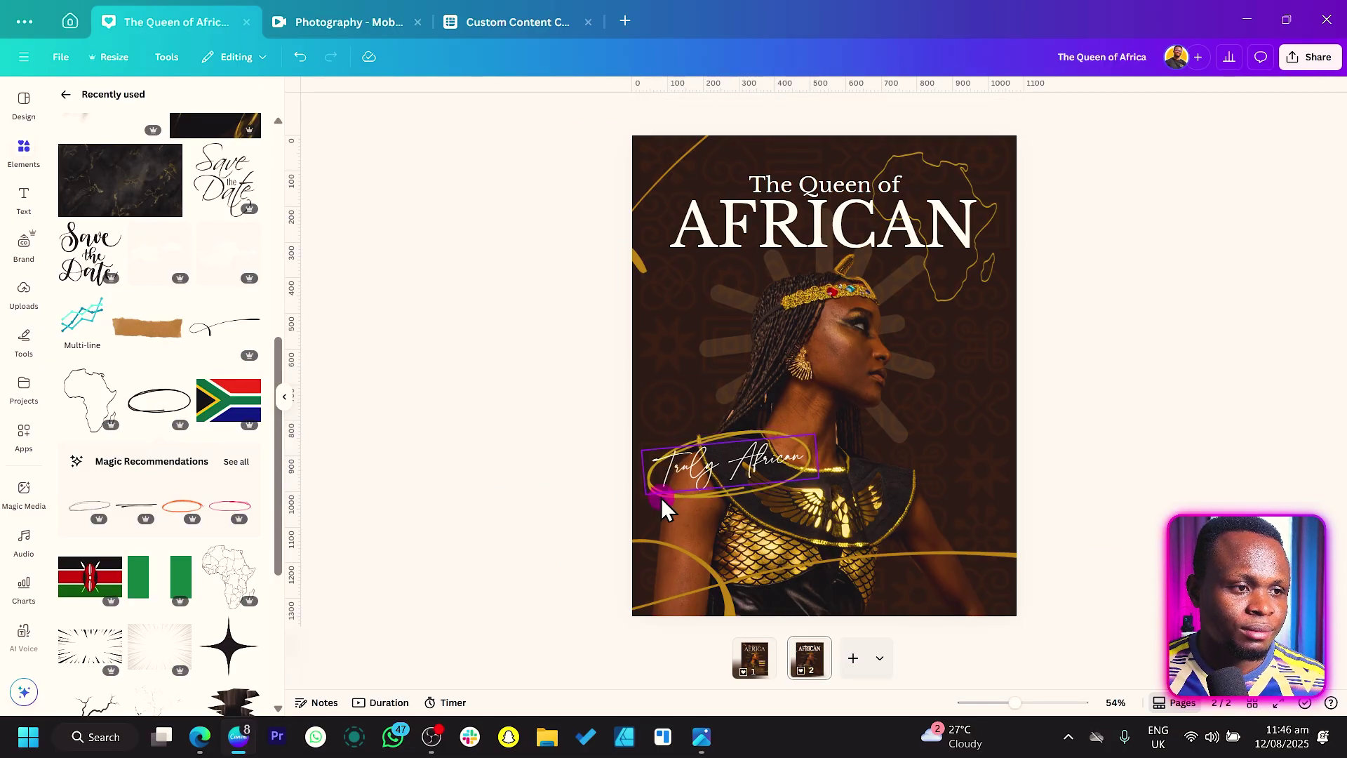
Move the marker circle and the "Truly African" tagline together slightly higher on the woman's shoulder
{"action": "left_click", "coordinate": [666, 496]}
{"action": "left_click_drag", "start_coordinate": [668, 498], "coordinate": [668, 498]}
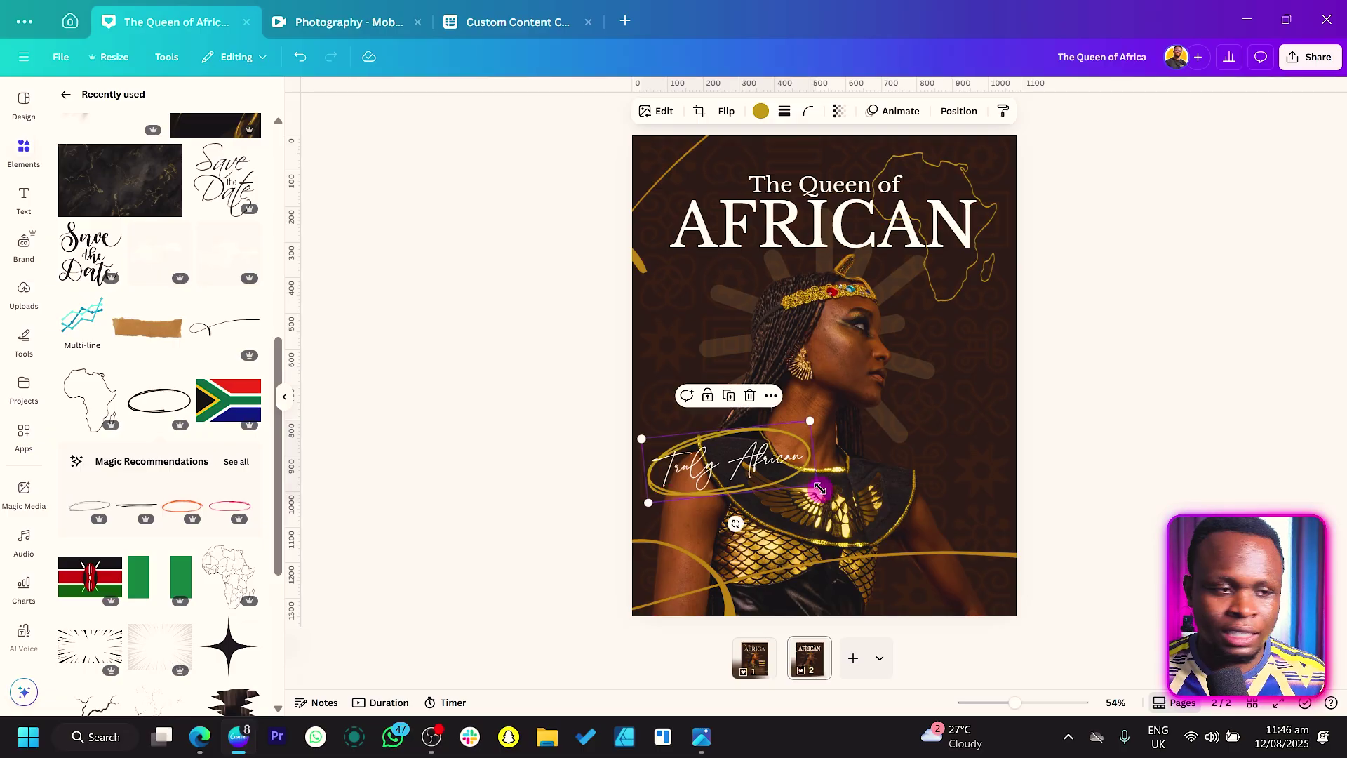
{"action": "left_click", "coordinate": [759, 453], "text": "shift"}
{"action": "left_click_drag", "start_coordinate": [759, 453], "coordinate": [758, 436]}
{"action": "left_click", "coordinate": [520, 490]}
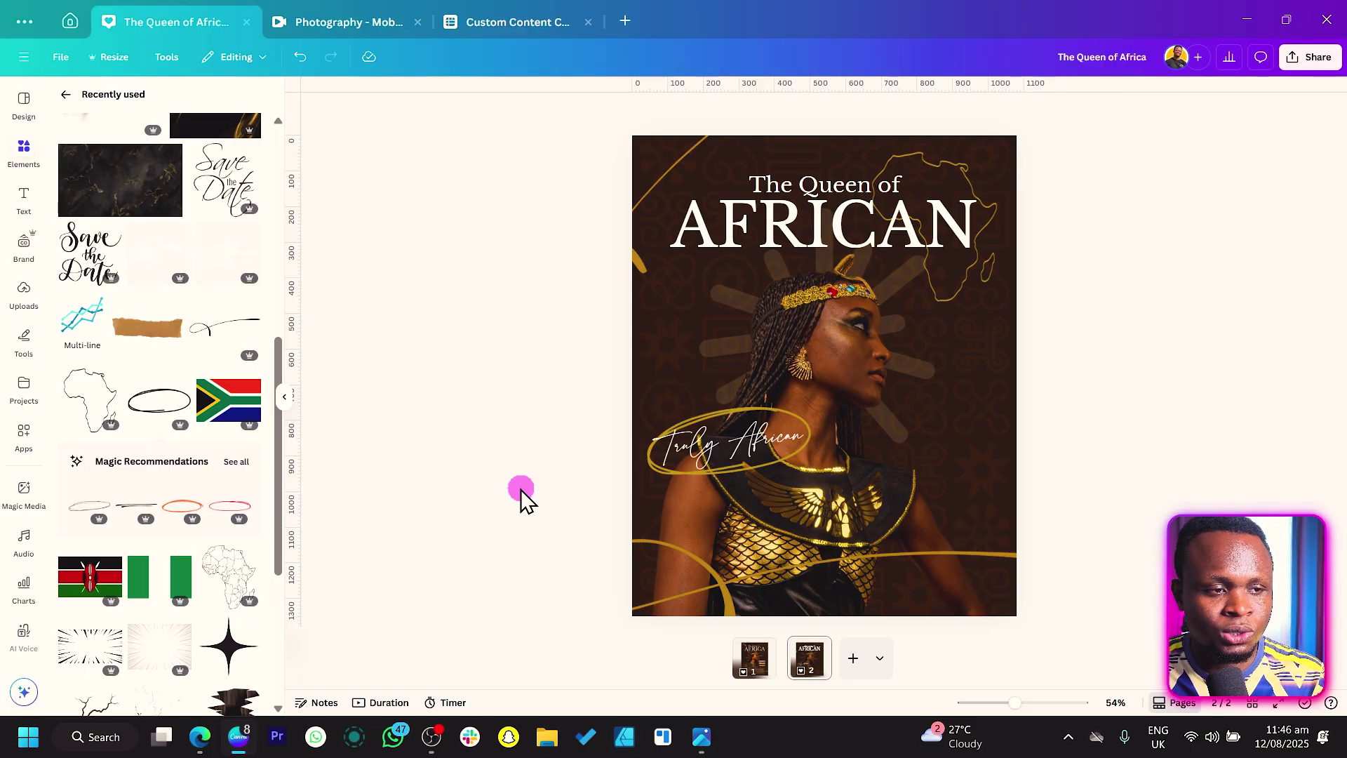
Add a rectangle and reshape it into a wide, horizontally centred box across the woman's torso near the poster's lower edge
{"action": "key", "text": "r"}
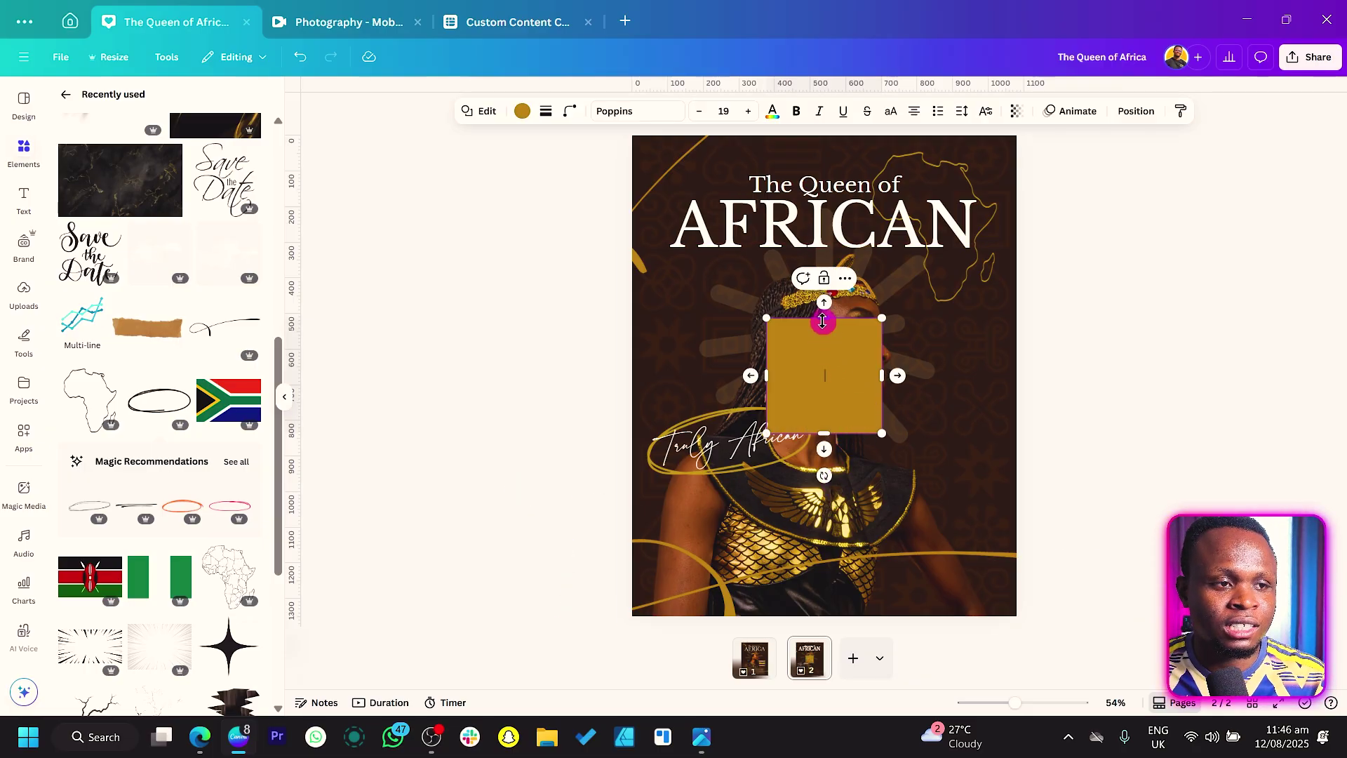
{"action": "left_click_drag", "start_coordinate": [823, 320], "coordinate": [833, 506]}
{"action": "left_click_drag", "start_coordinate": [881, 554], "coordinate": [944, 588]}
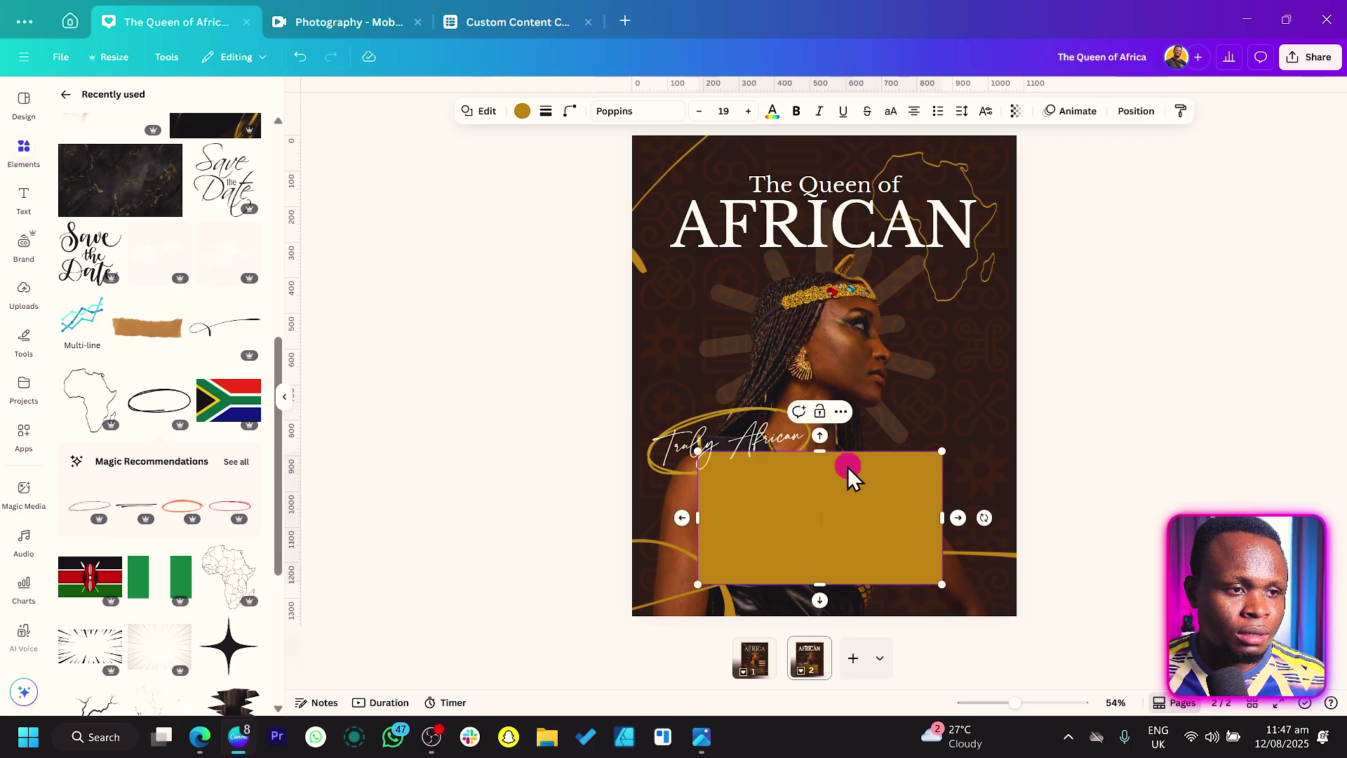
{"action": "left_click_drag", "start_coordinate": [819, 452], "coordinate": [822, 490]}
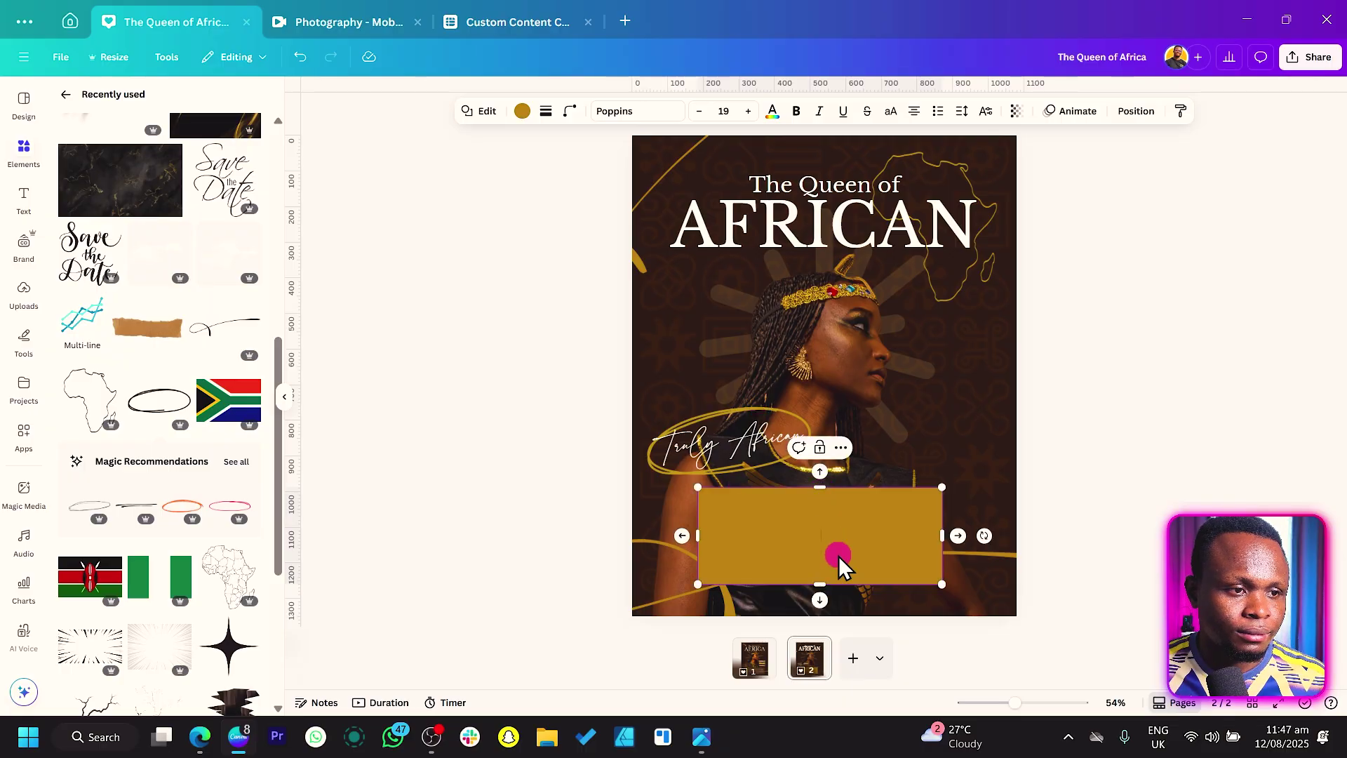
{"action": "left_click_drag", "start_coordinate": [819, 540], "coordinate": [825, 541]}
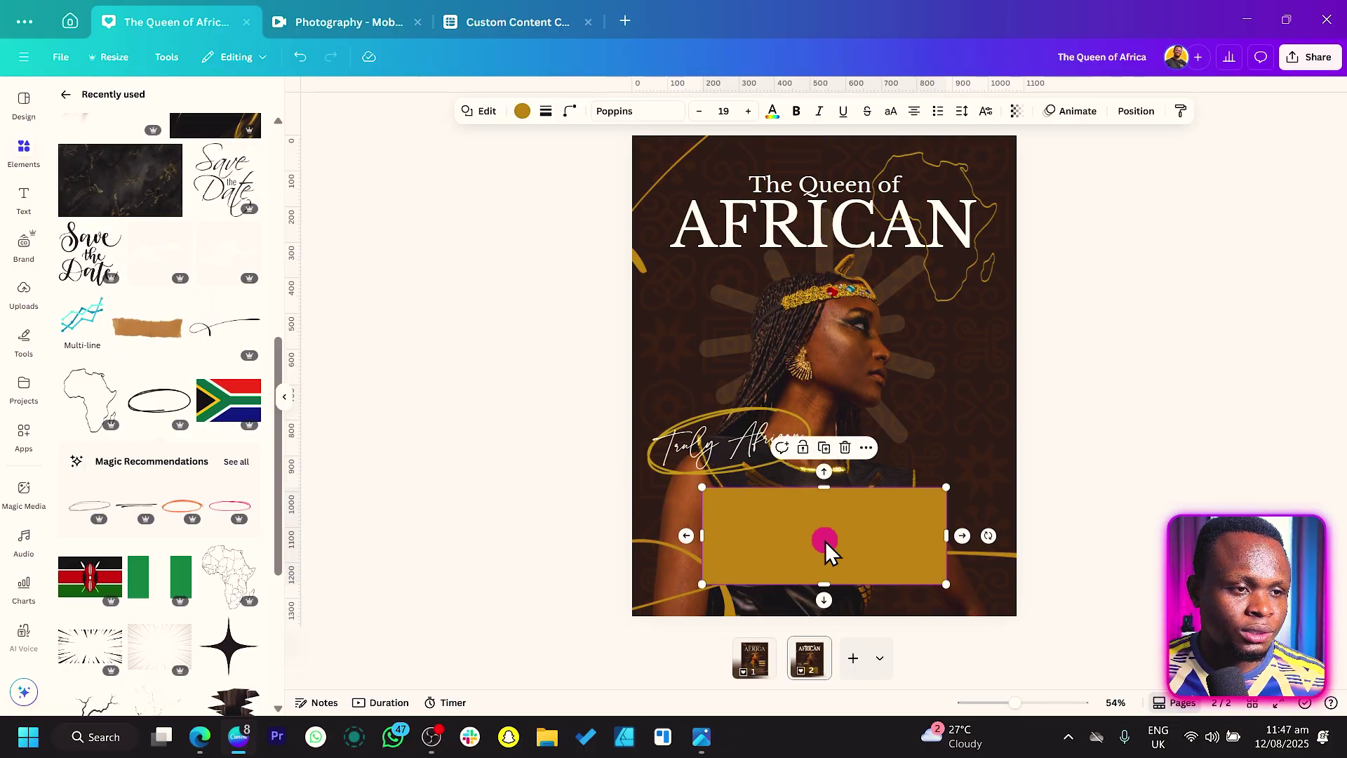
{"action": "left_click_drag", "start_coordinate": [703, 536], "coordinate": [676, 544]}
Set the rectangle's corner rounding to 33 and its transparency to 52
{"action": "left_click", "coordinate": [571, 110]}
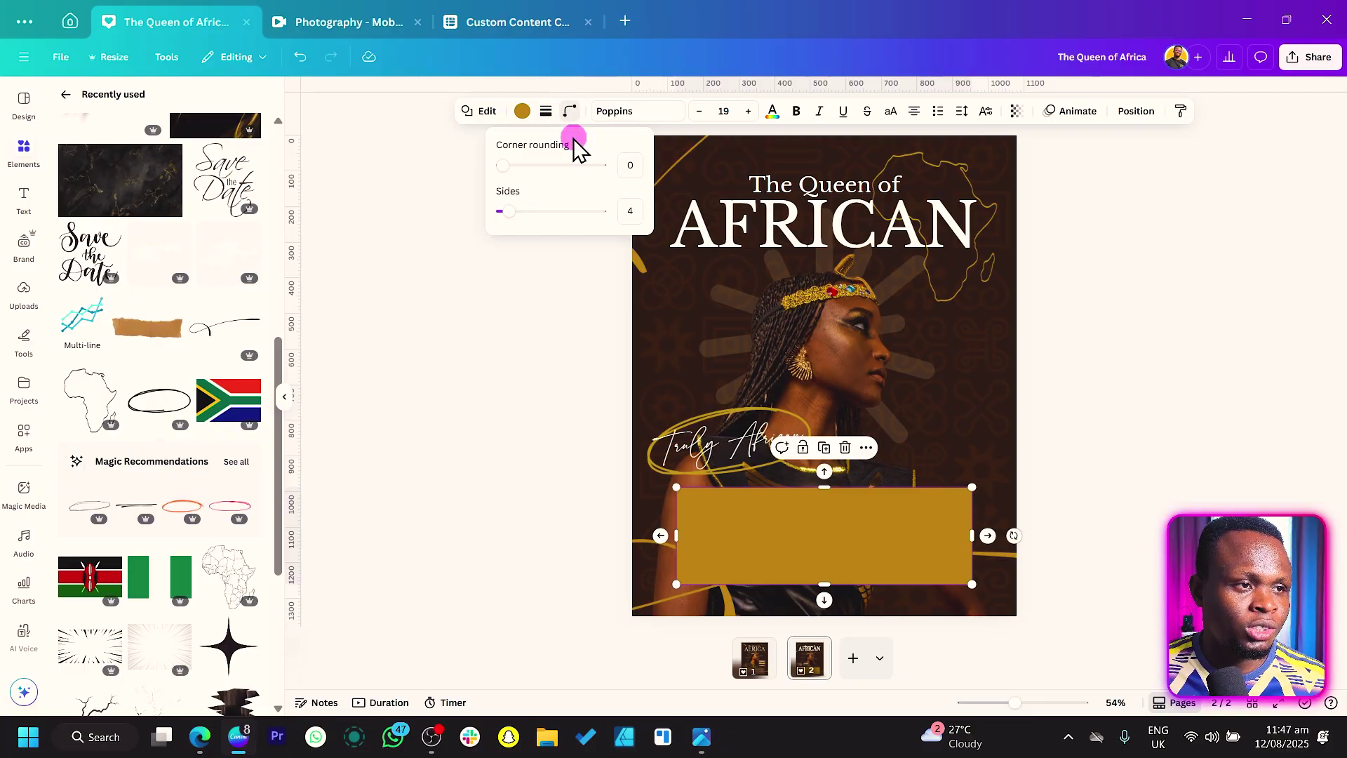
{"action": "left_click_drag", "start_coordinate": [503, 169], "coordinate": [534, 175]}
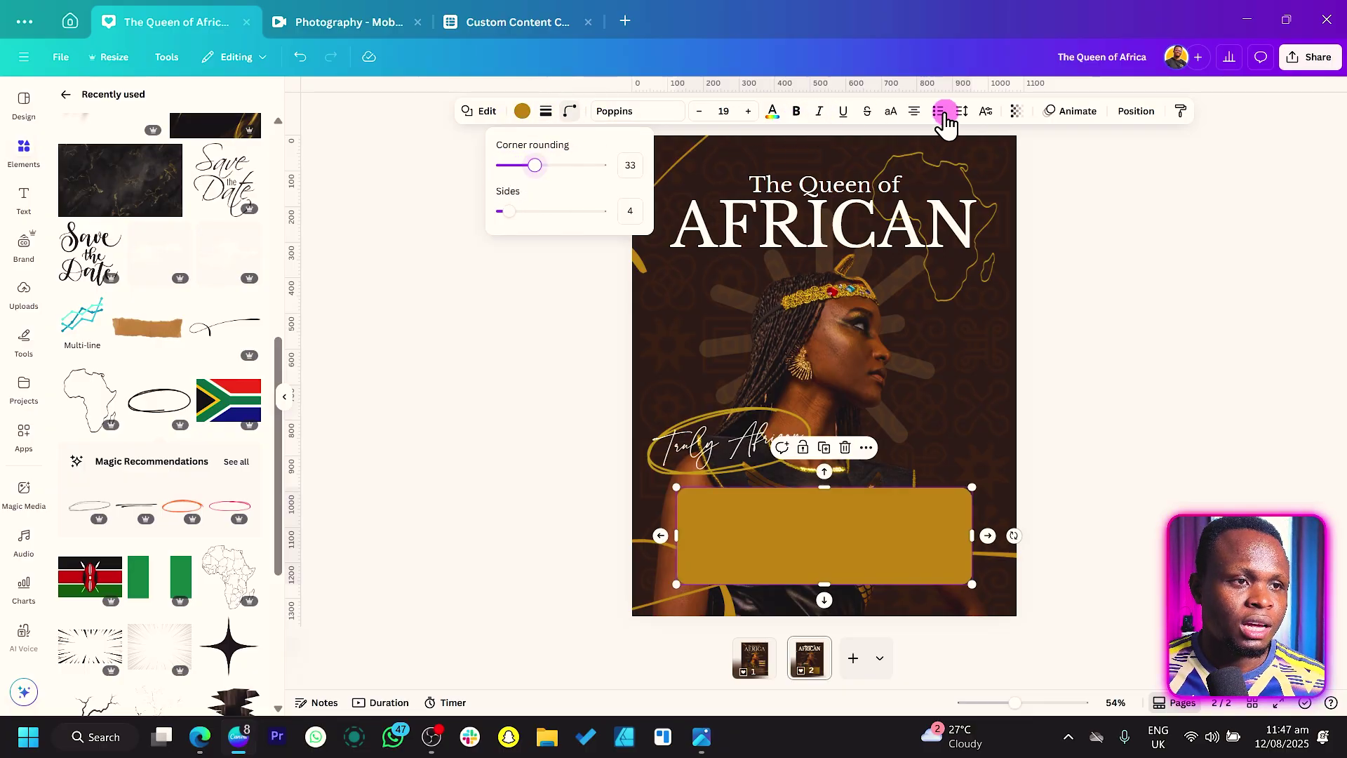
{"action": "left_click", "coordinate": [1017, 111]}
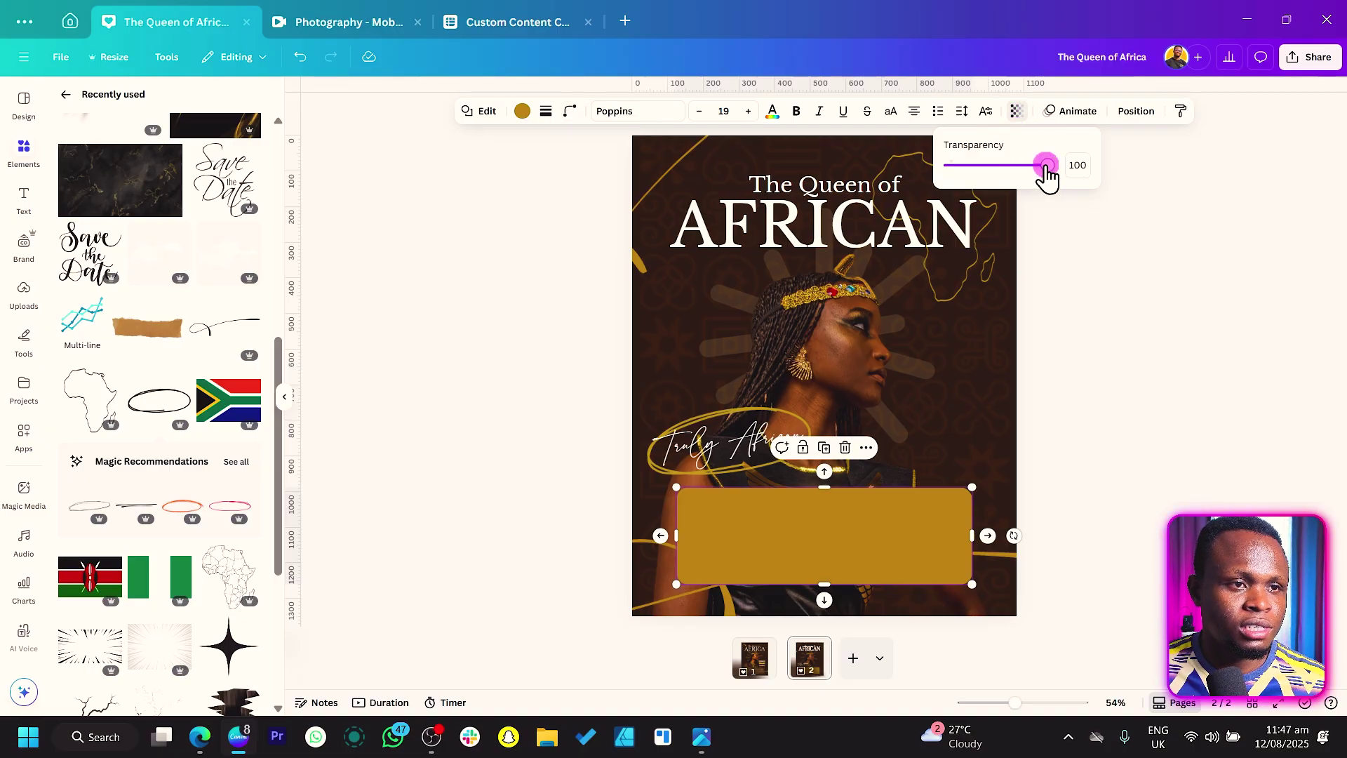
{"action": "left_click_drag", "start_coordinate": [1046, 181], "coordinate": [1003, 186]}
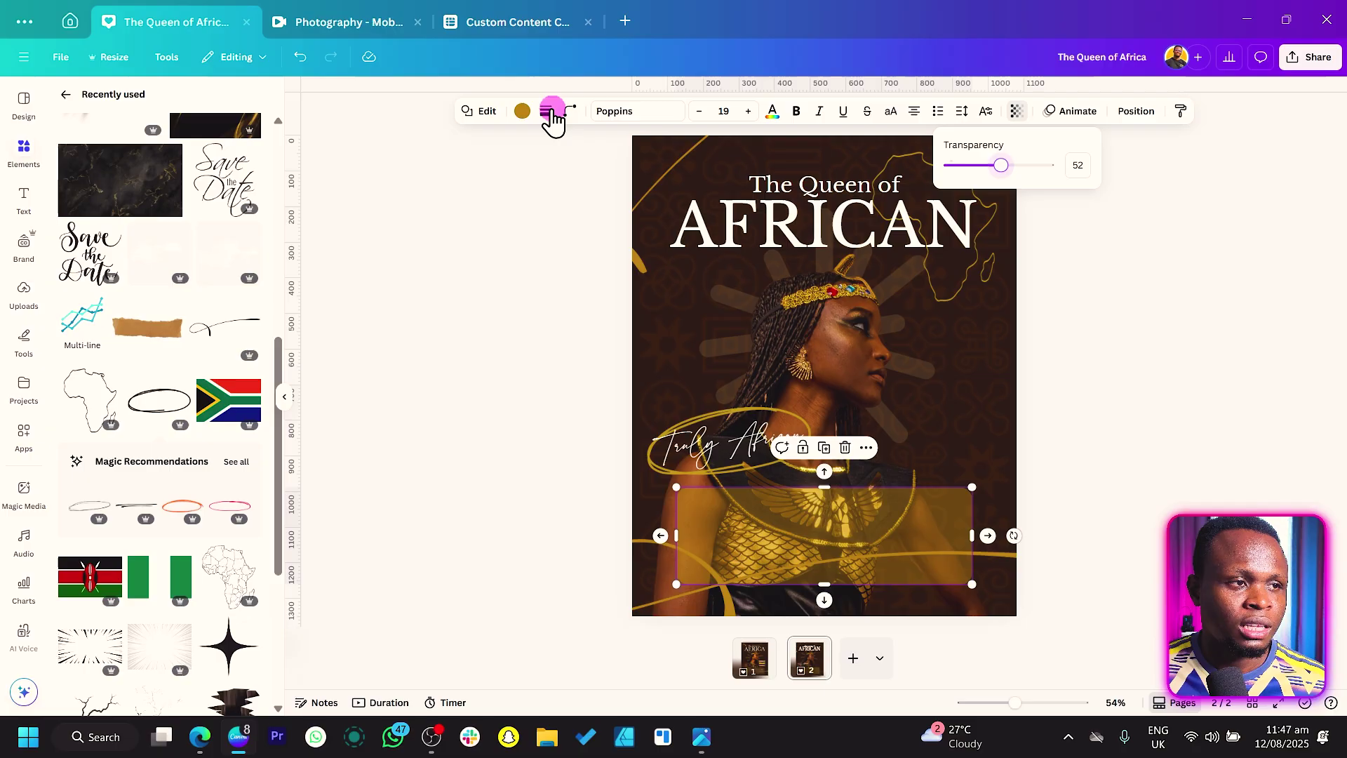
Recolour the semi-transparent rectangle with the document's medium brown (#86614C)
{"action": "left_click", "coordinate": [522, 111]}
{"action": "left_click", "coordinate": [190, 191]}
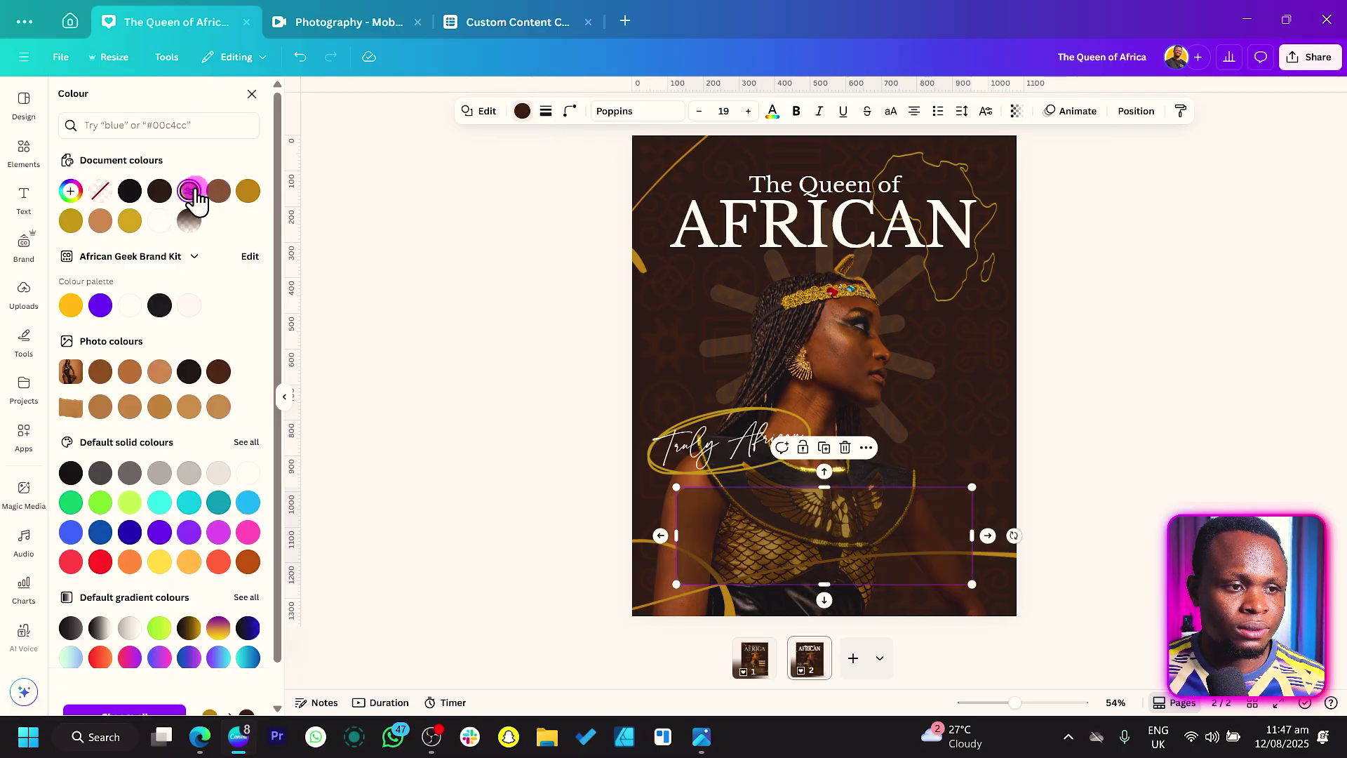
{"action": "left_click", "coordinate": [218, 191]}
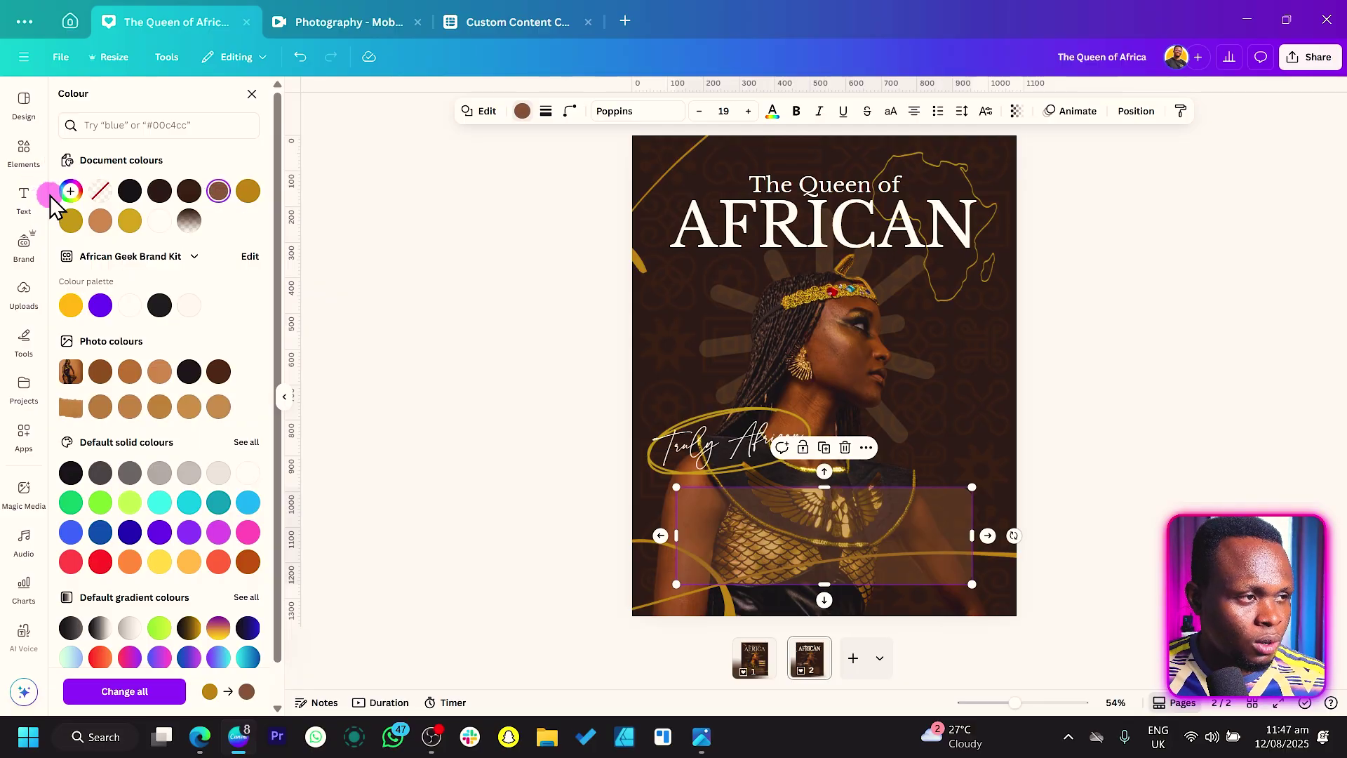
{"action": "left_click", "coordinate": [70, 191]}
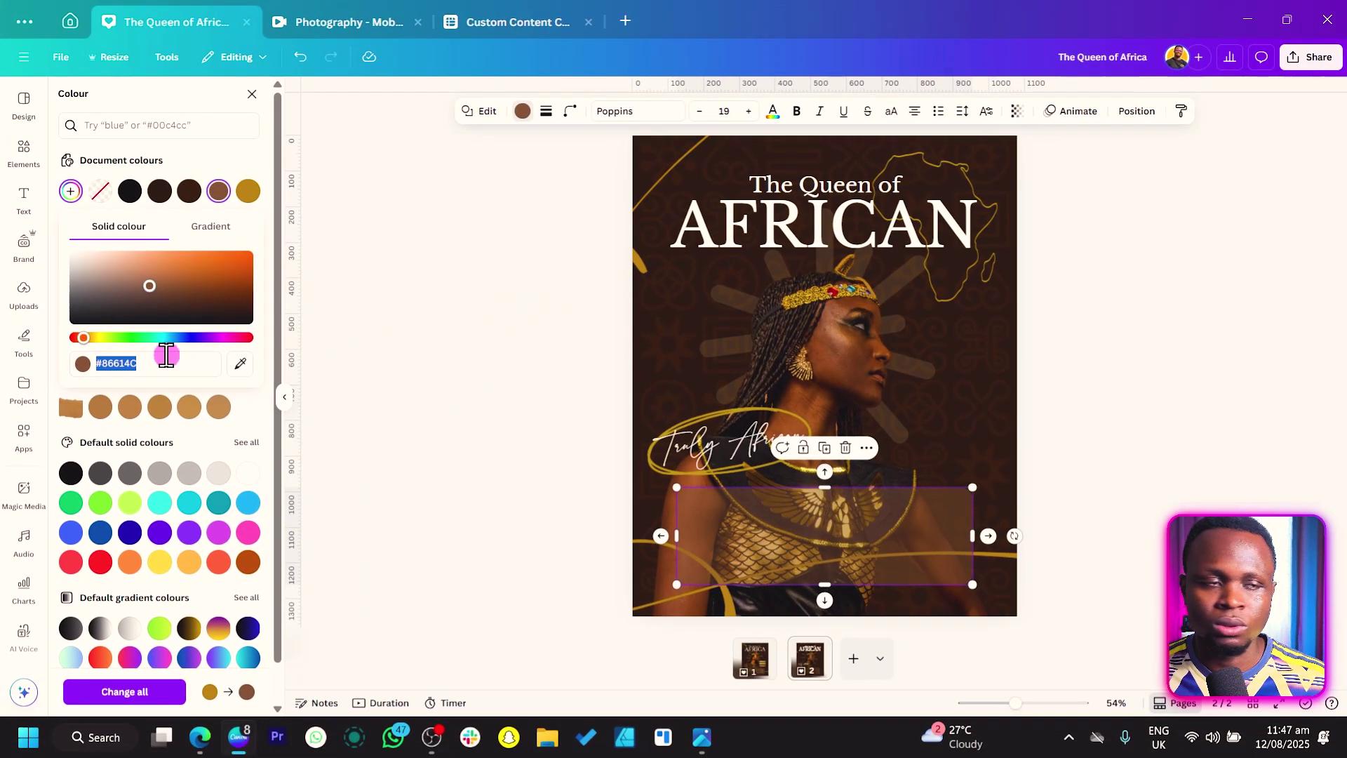
{"action": "left_click", "coordinate": [414, 350]}
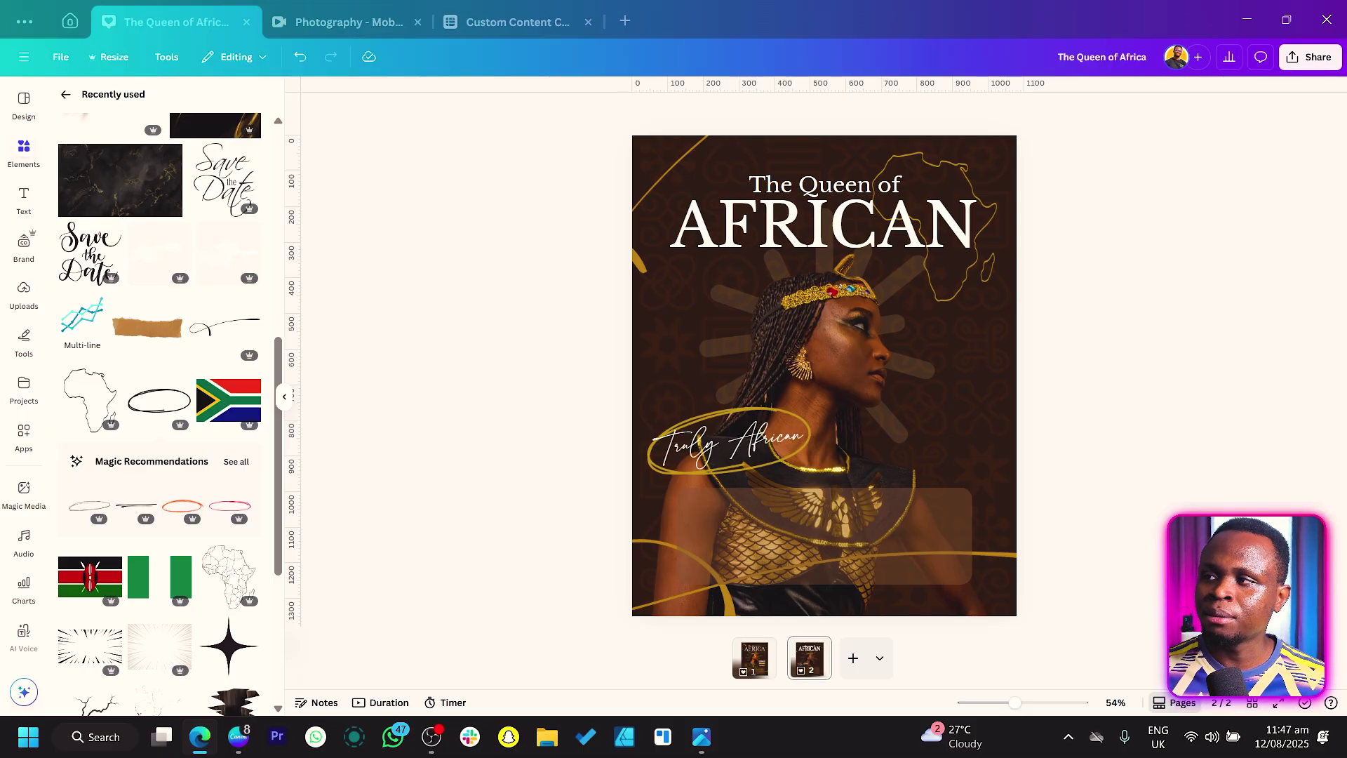
Switch to a new Microsoft Edge window and search the web for "african proverb for women"
{"action": "key", "text": "ctrl+n"}
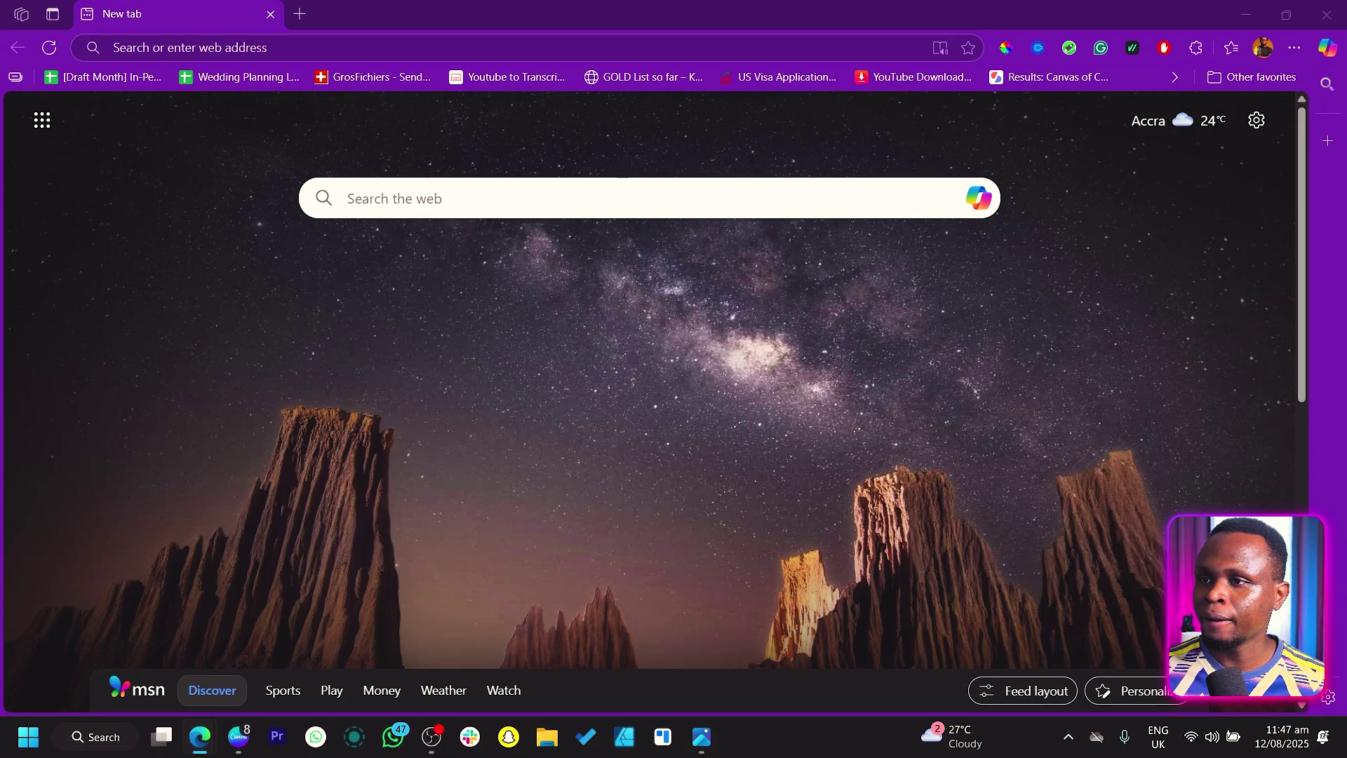
{"action": "left_click", "coordinate": [845, 48]}
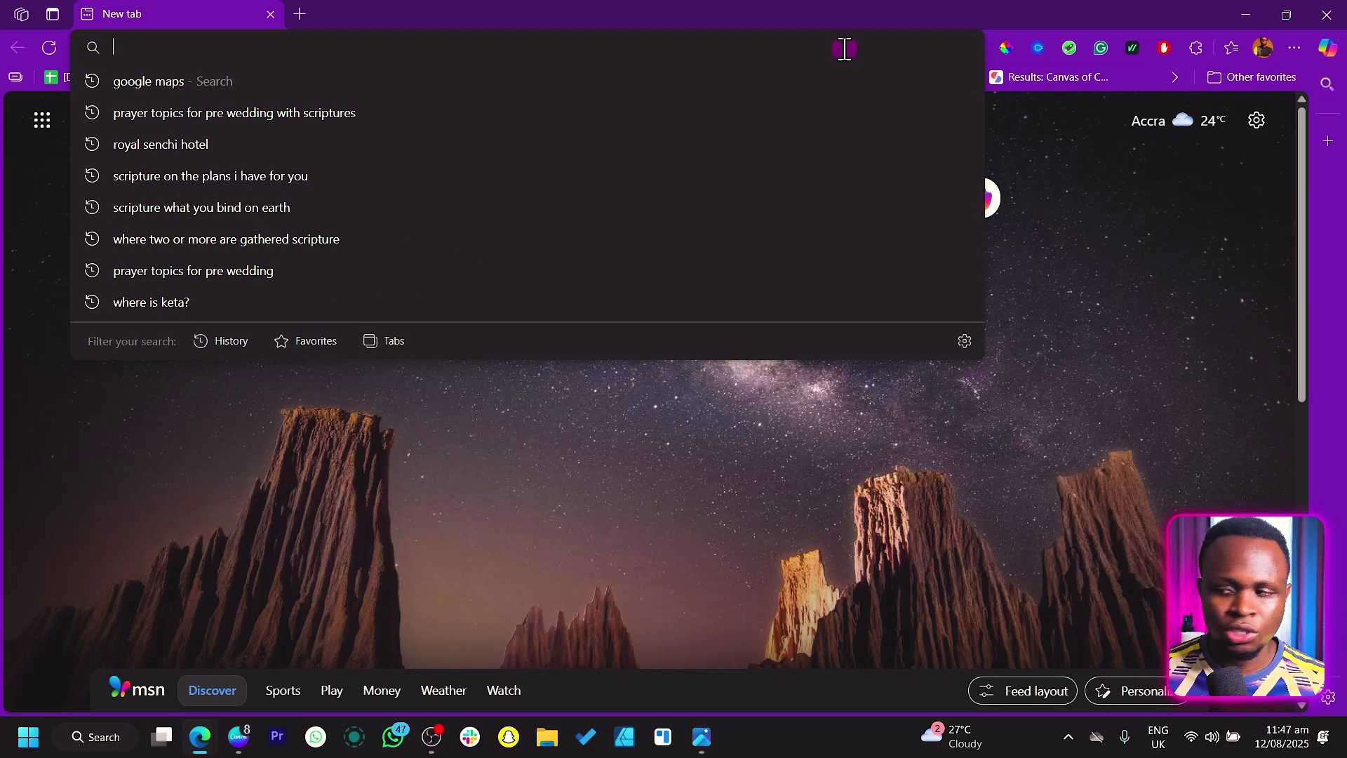
{"action": "type", "text": "african"}
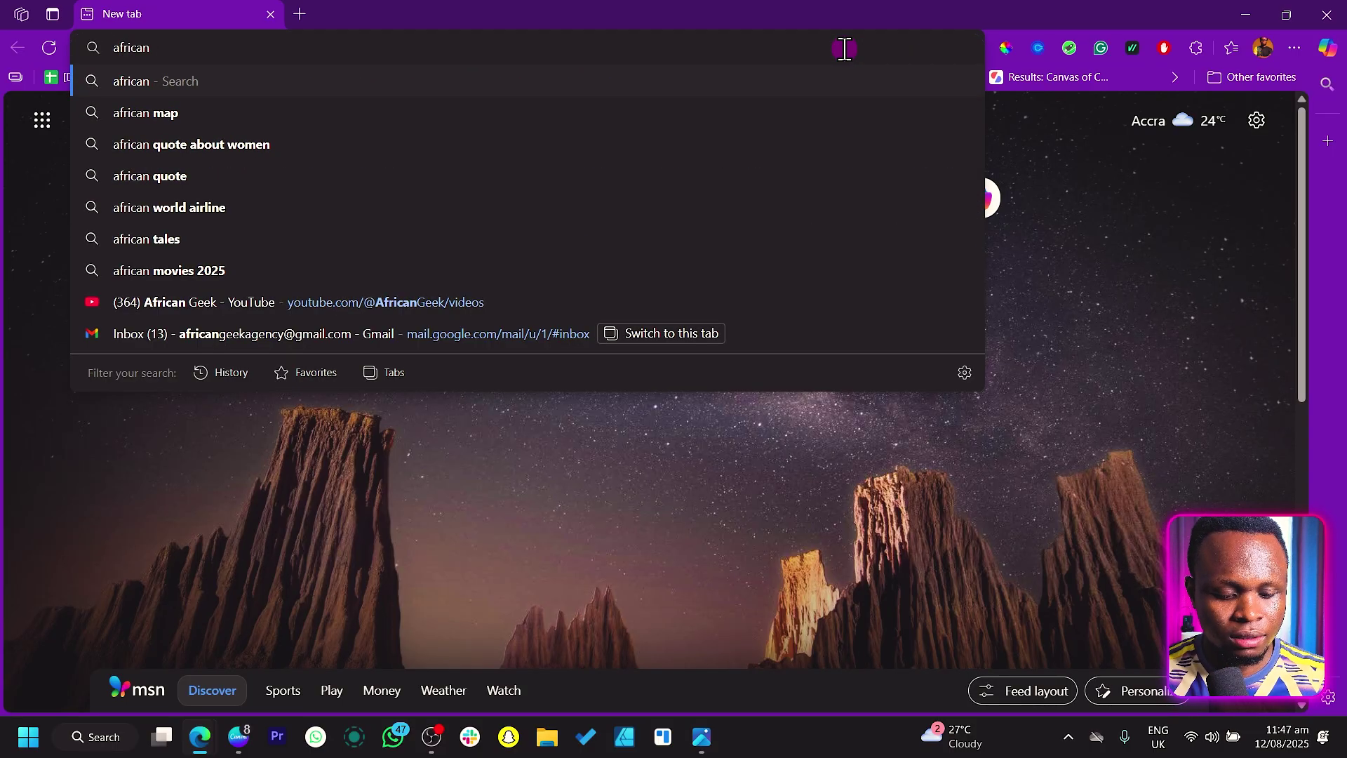
{"action": "type", "text": "ov"}
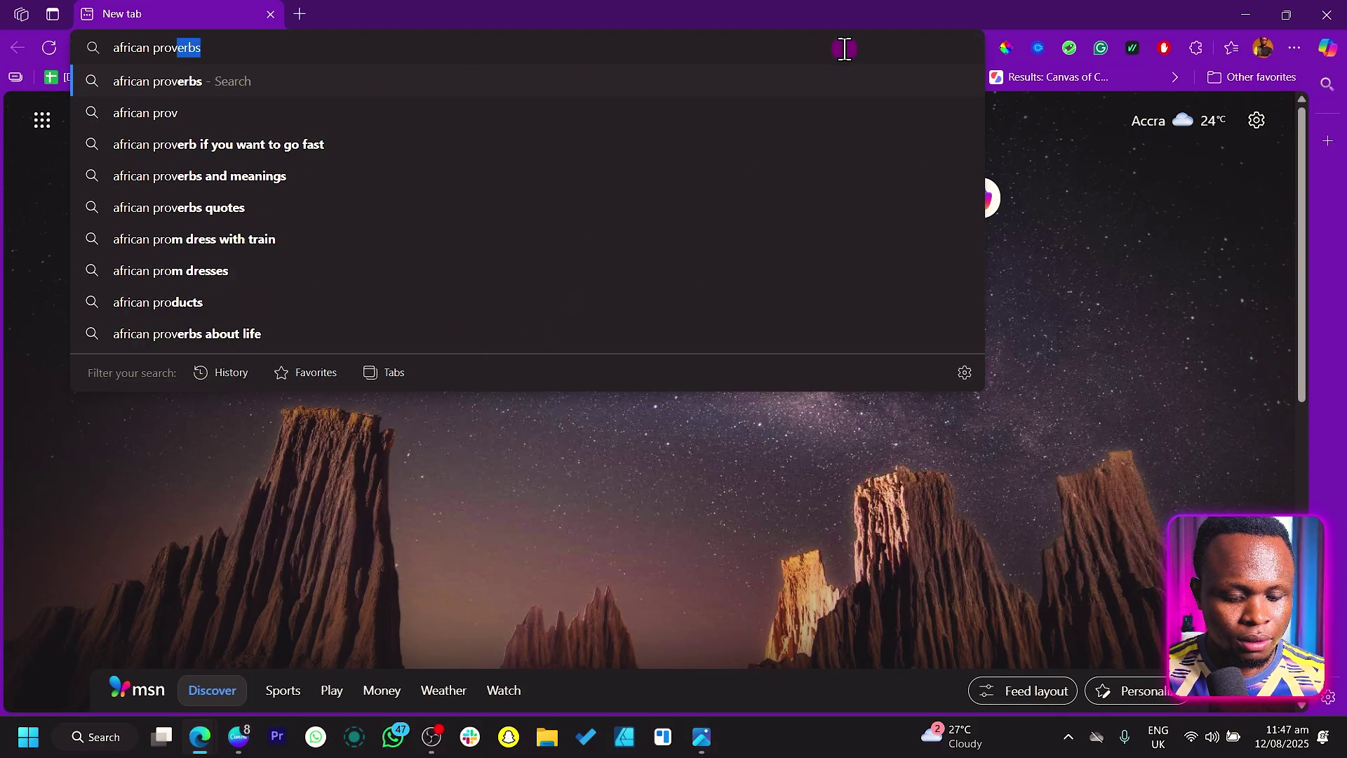
{"action": "type", "text": "erb for "}
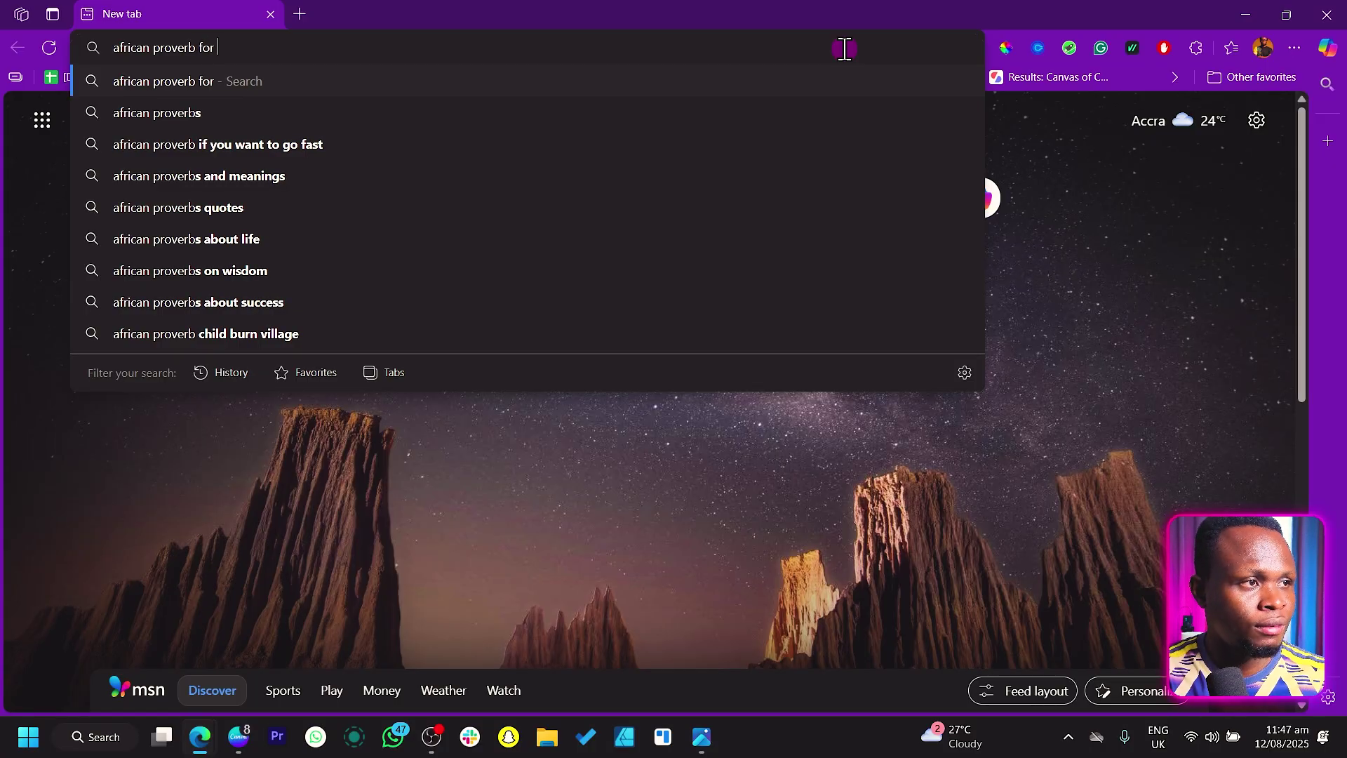
{"action": "type", "text": "women"}
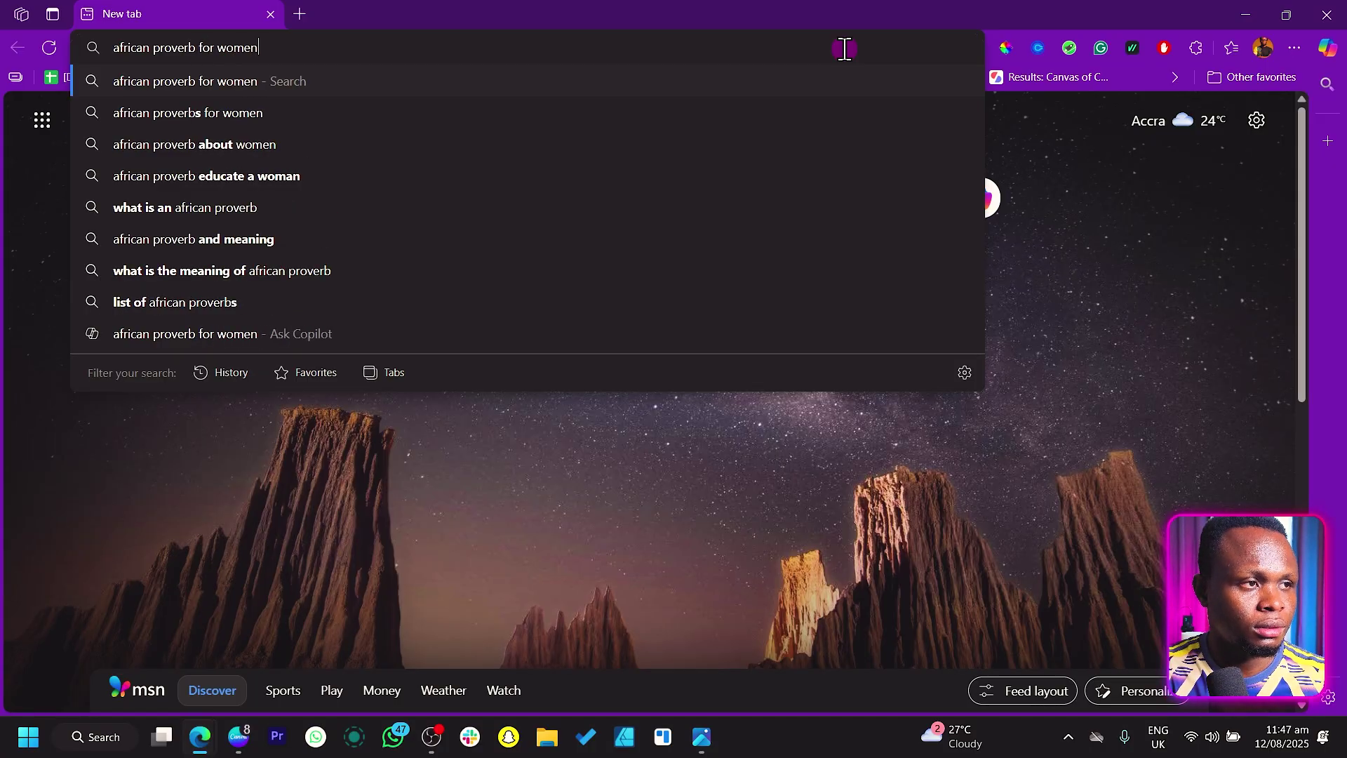
{"action": "key", "text": "Return"}
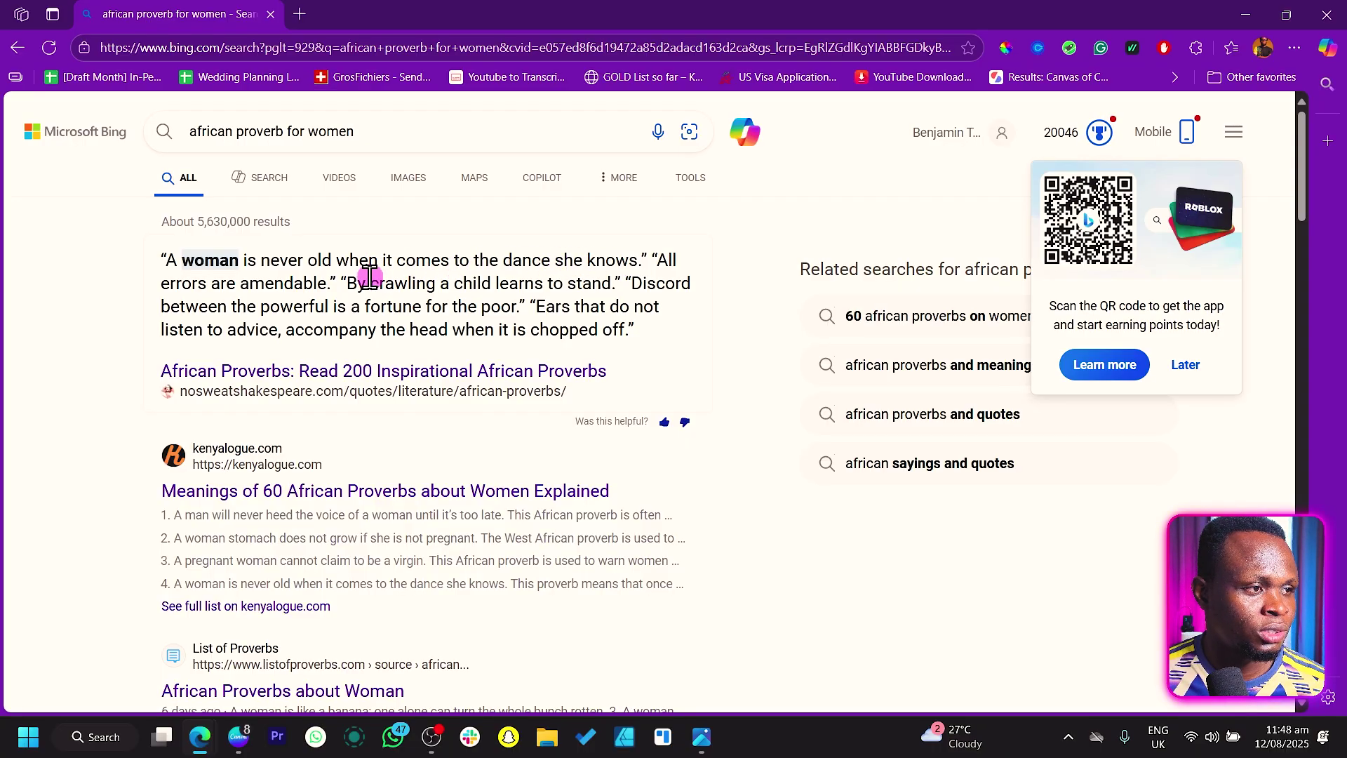
Open the search result "Meanings of 60 African Proverbs about Women Explained" and go to proverb 5 in the article
{"action": "scroll", "coordinate": [256, 373], "scroll_direction": "down", "scroll_amount": 4}
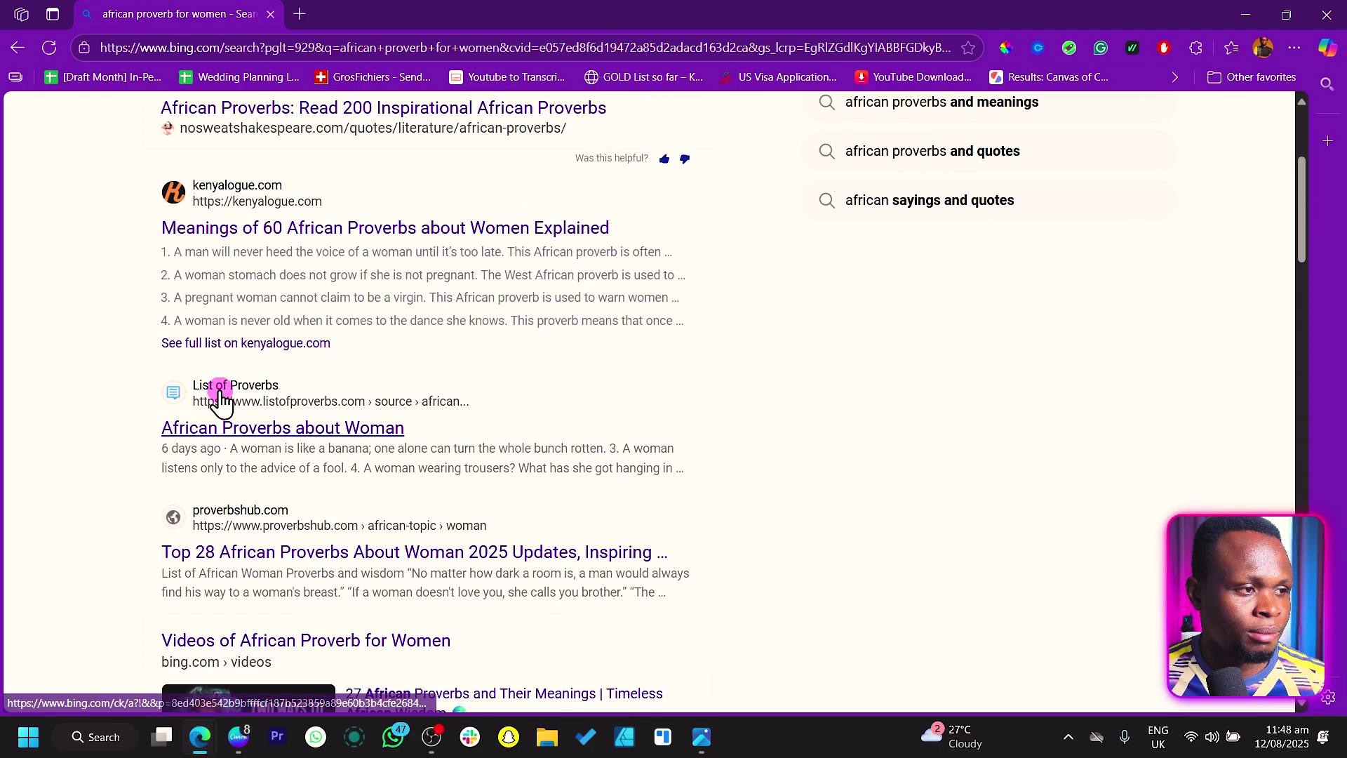
{"action": "left_click", "coordinate": [332, 236]}
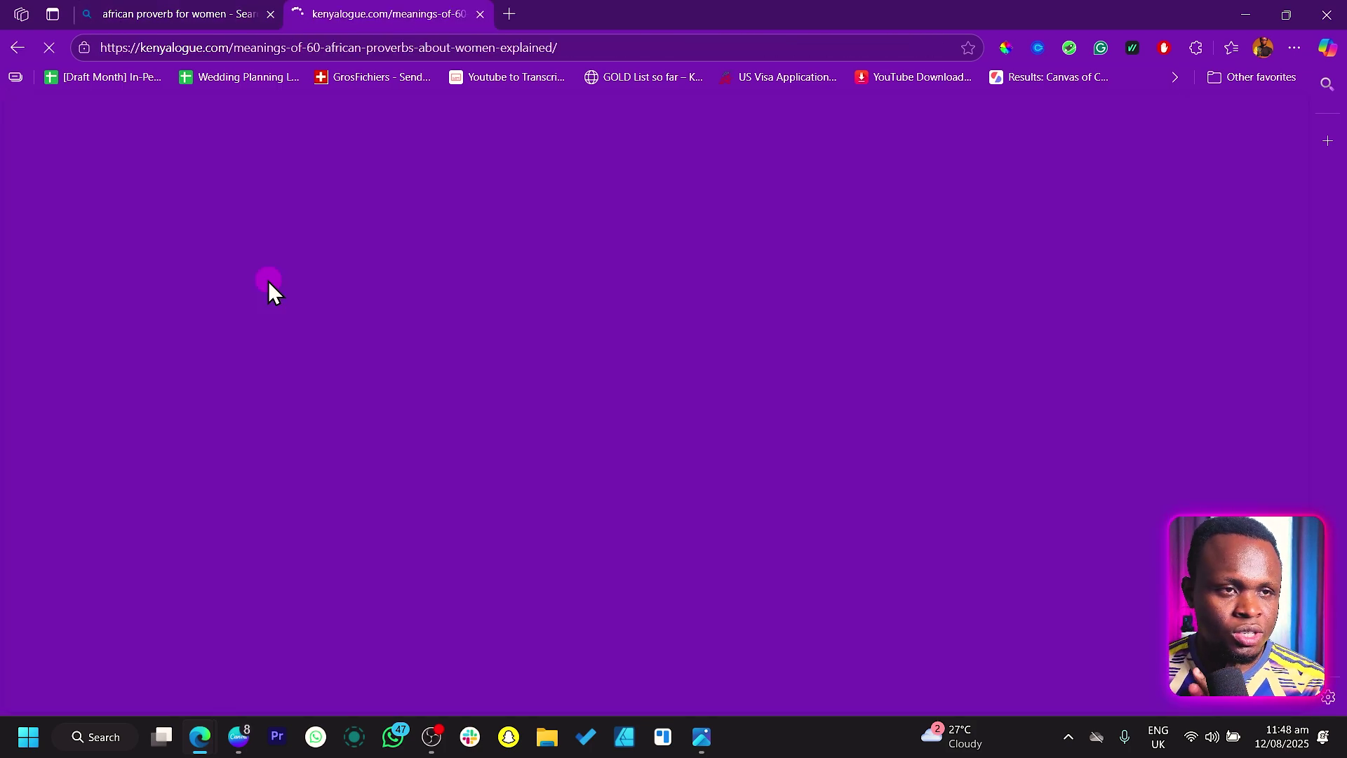
{"action": "scroll", "coordinate": [268, 281], "scroll_direction": "down", "scroll_amount": 10}
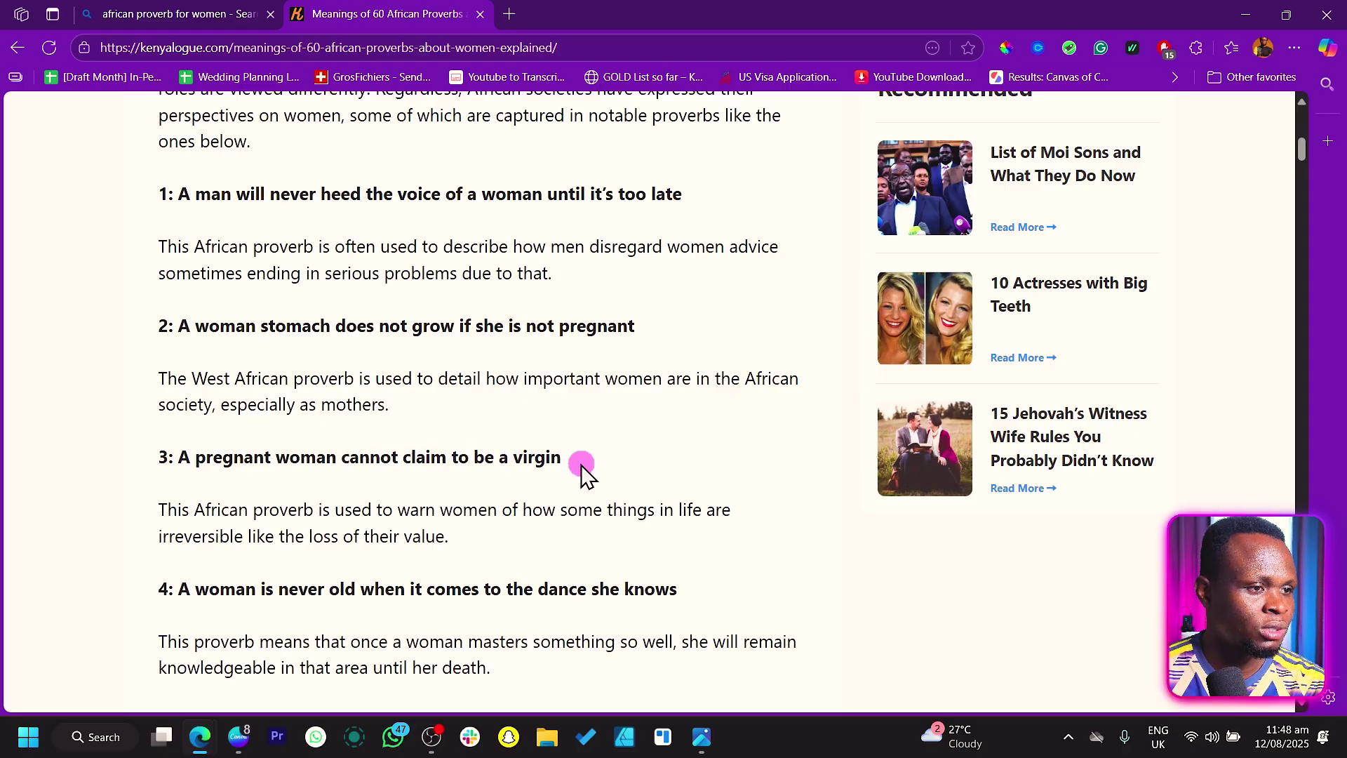
{"action": "scroll", "coordinate": [583, 465], "scroll_direction": "down", "scroll_amount": 3}
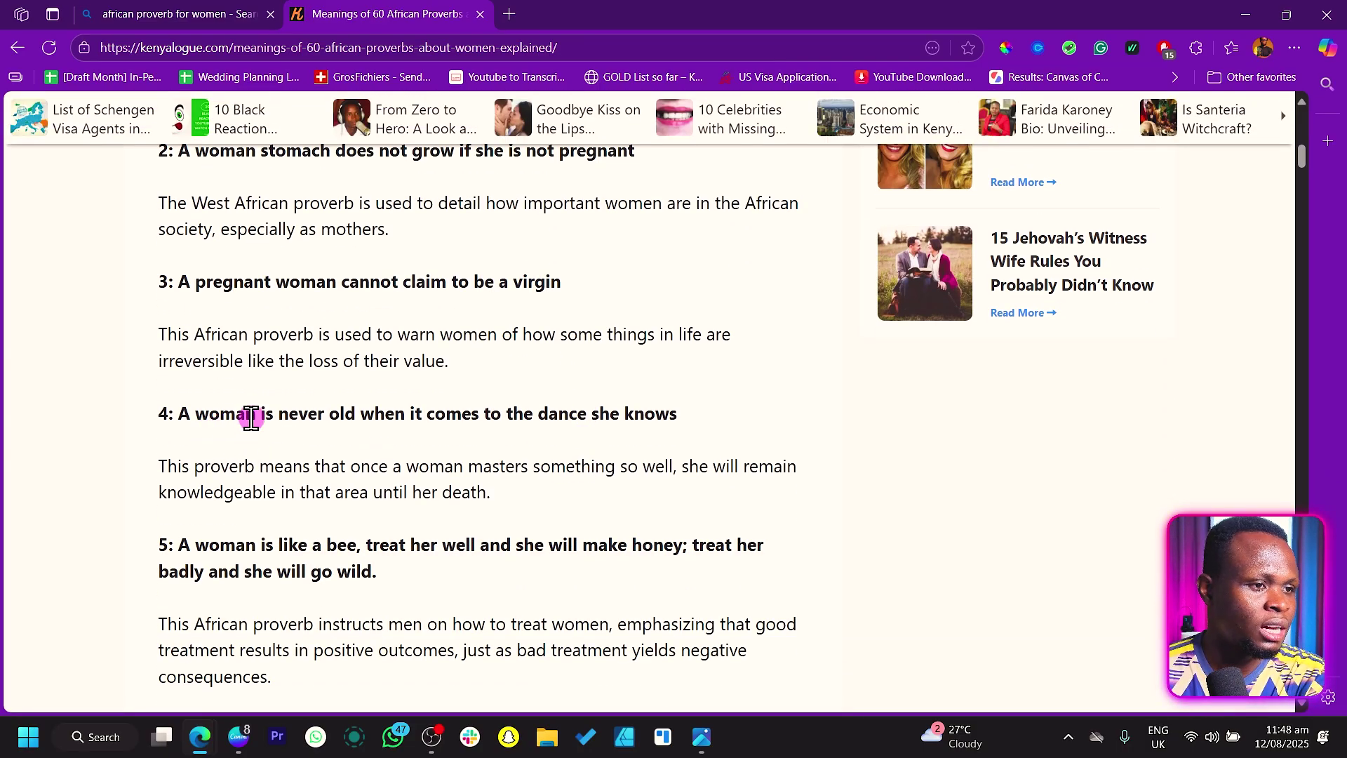
{"action": "scroll", "coordinate": [251, 418], "scroll_direction": "down", "scroll_amount": 3}
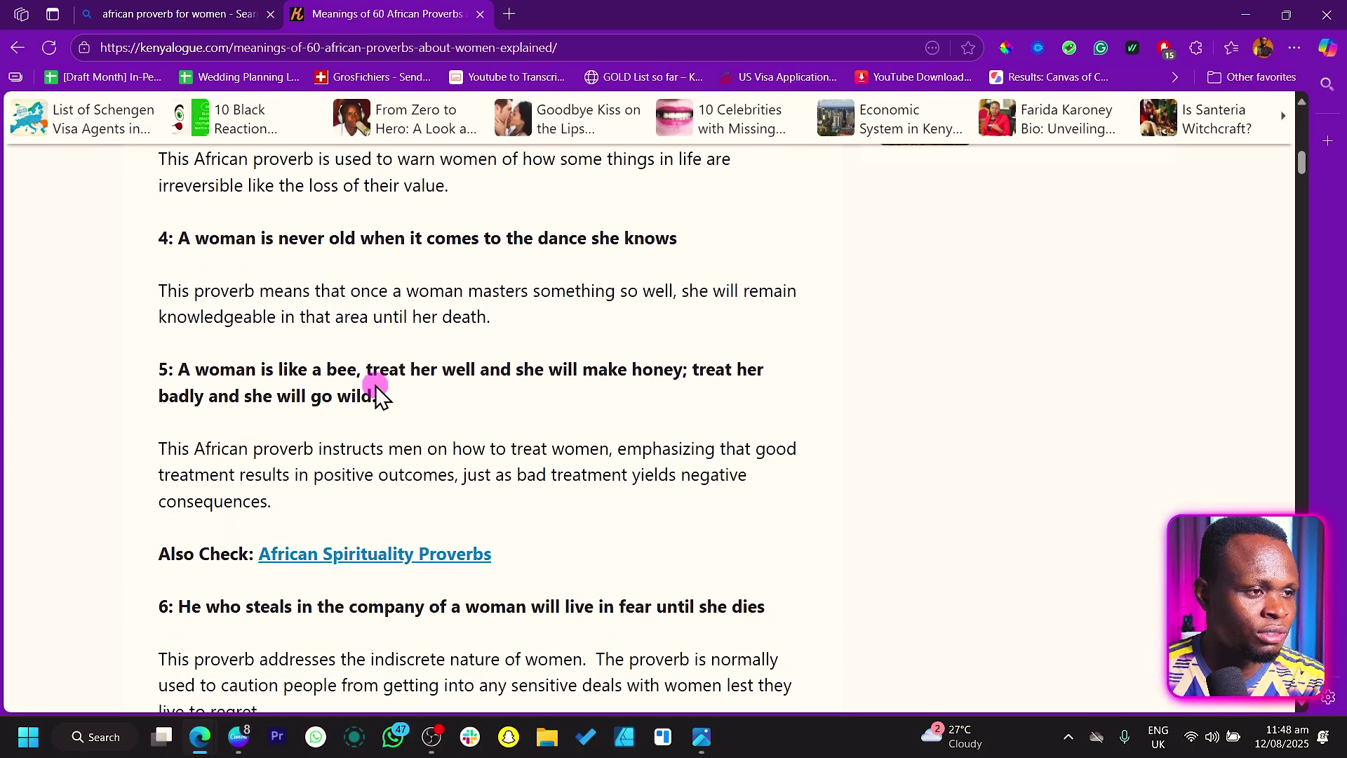
Copy the full text of proverb 5, beginning "A woman is like a bee", and close the browser window with all its tabs
{"action": "left_click_drag", "start_coordinate": [180, 370], "coordinate": [377, 397]}
{"action": "key", "text": "ctrl+c"}
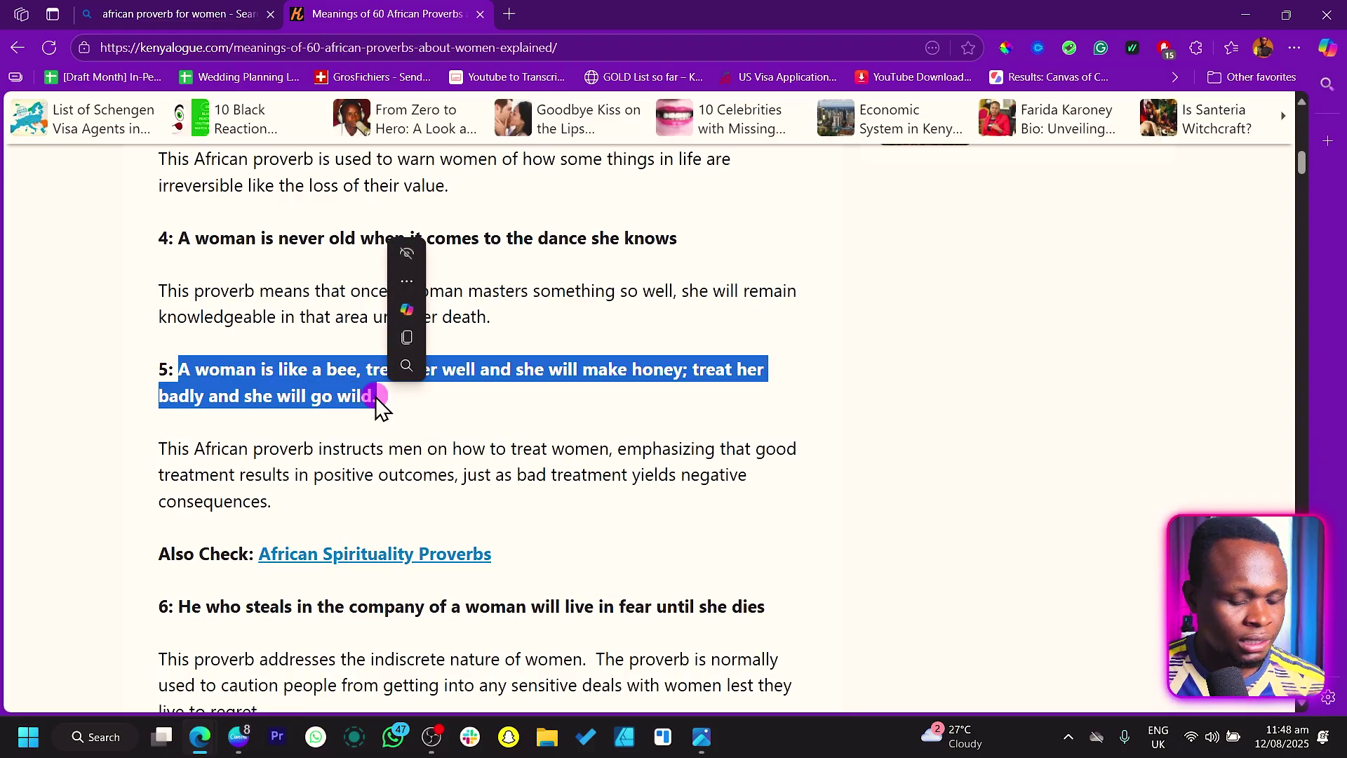
{"action": "left_click", "coordinate": [1341, 21]}
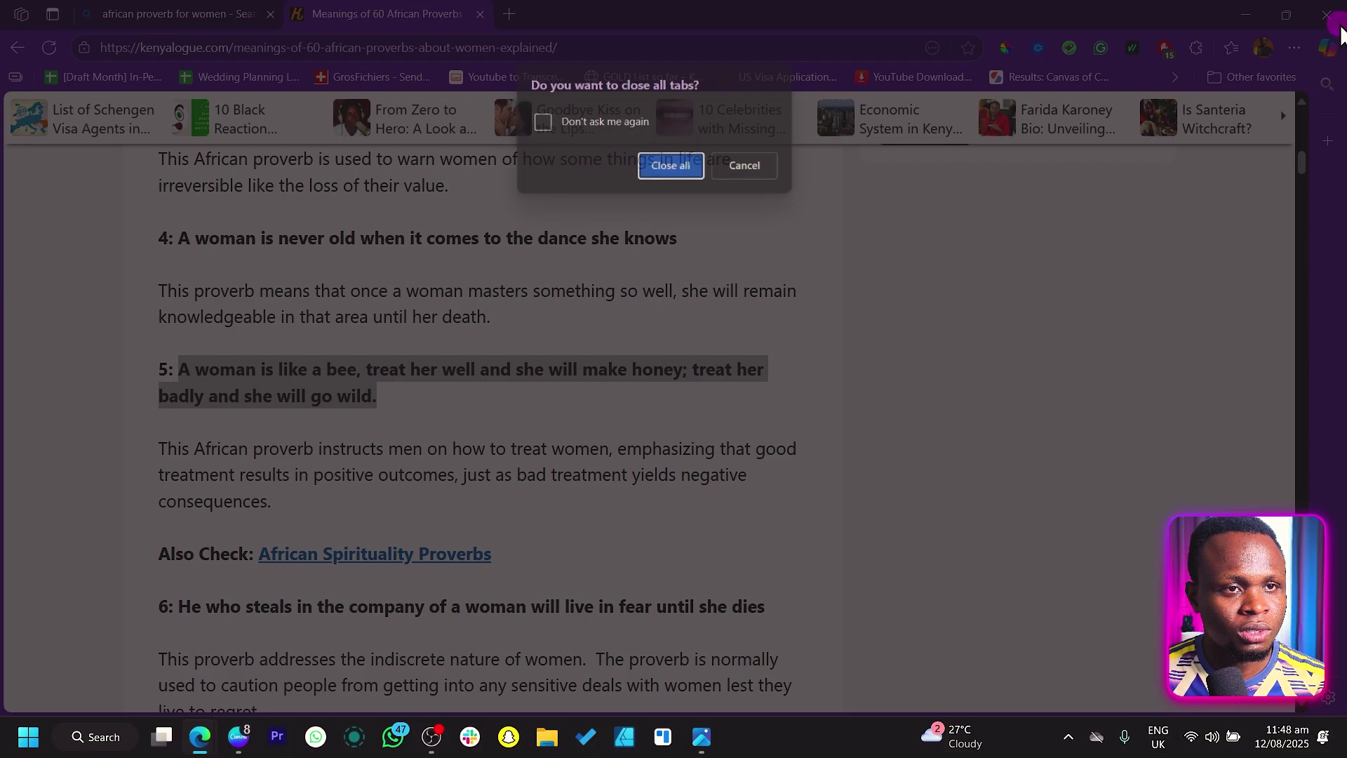
{"action": "left_click", "coordinate": [692, 172]}
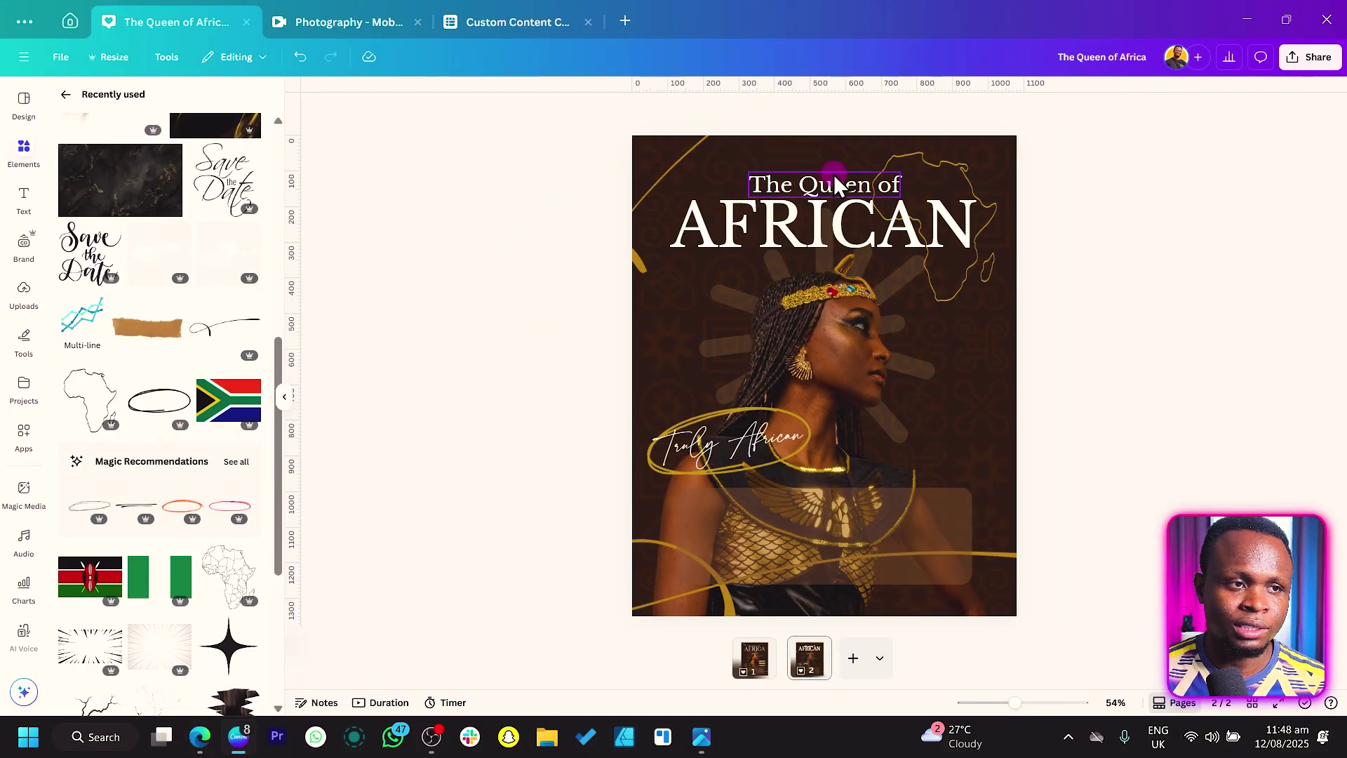
Duplicate the "The Queen of" text into the translucent box and replace its wording with the copied bee proverb
{"action": "left_click", "coordinate": [828, 184]}
{"action": "left_click_drag", "start_coordinate": [827, 184], "coordinate": [816, 511]}
{"action": "left_click_drag", "start_coordinate": [739, 493], "coordinate": [757, 508]}
{"action": "double_click", "coordinate": [779, 512]}
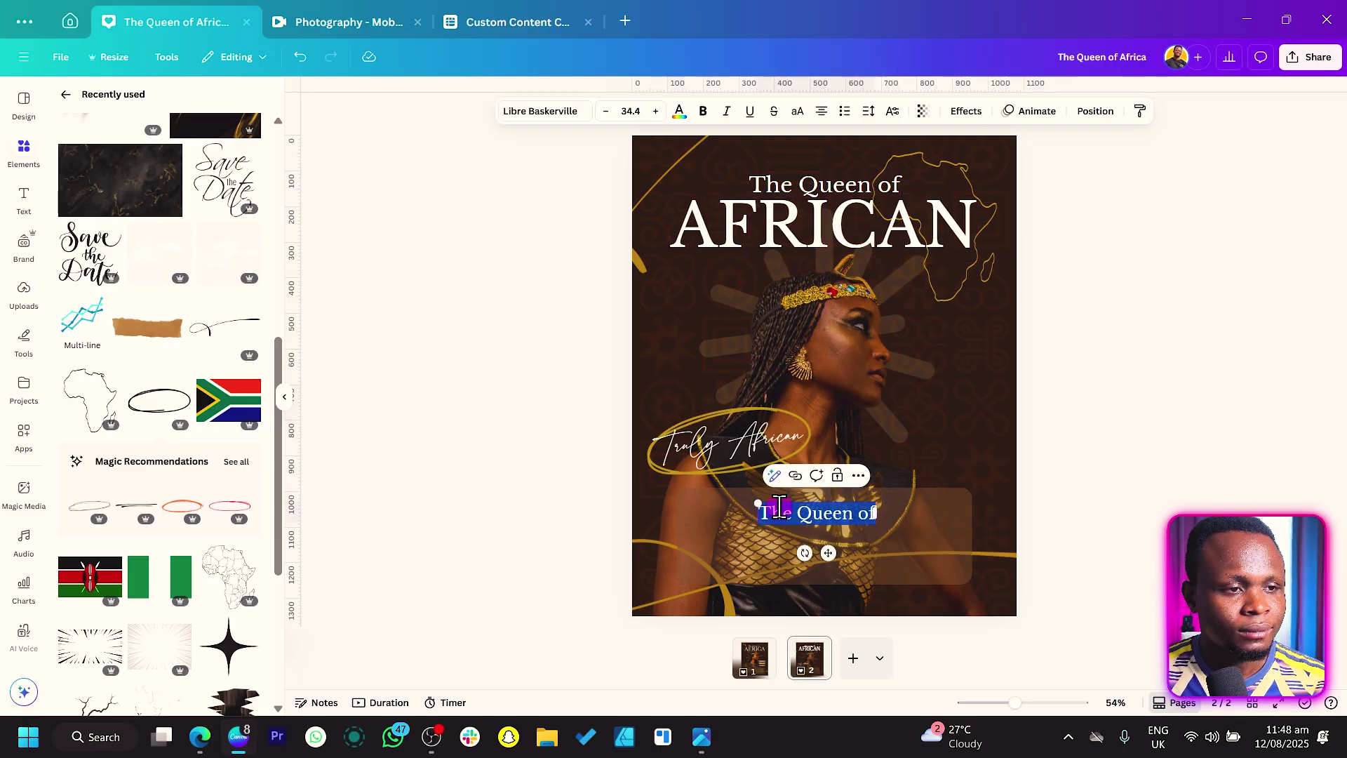
{"action": "key", "text": "ctrl+v"}
Resize the proverb text to three lines at font size 27.4 and centre it inside the translucent box
{"action": "left_click_drag", "start_coordinate": [632, 536], "coordinate": [730, 542]}
{"action": "left_click", "coordinate": [470, 515]}
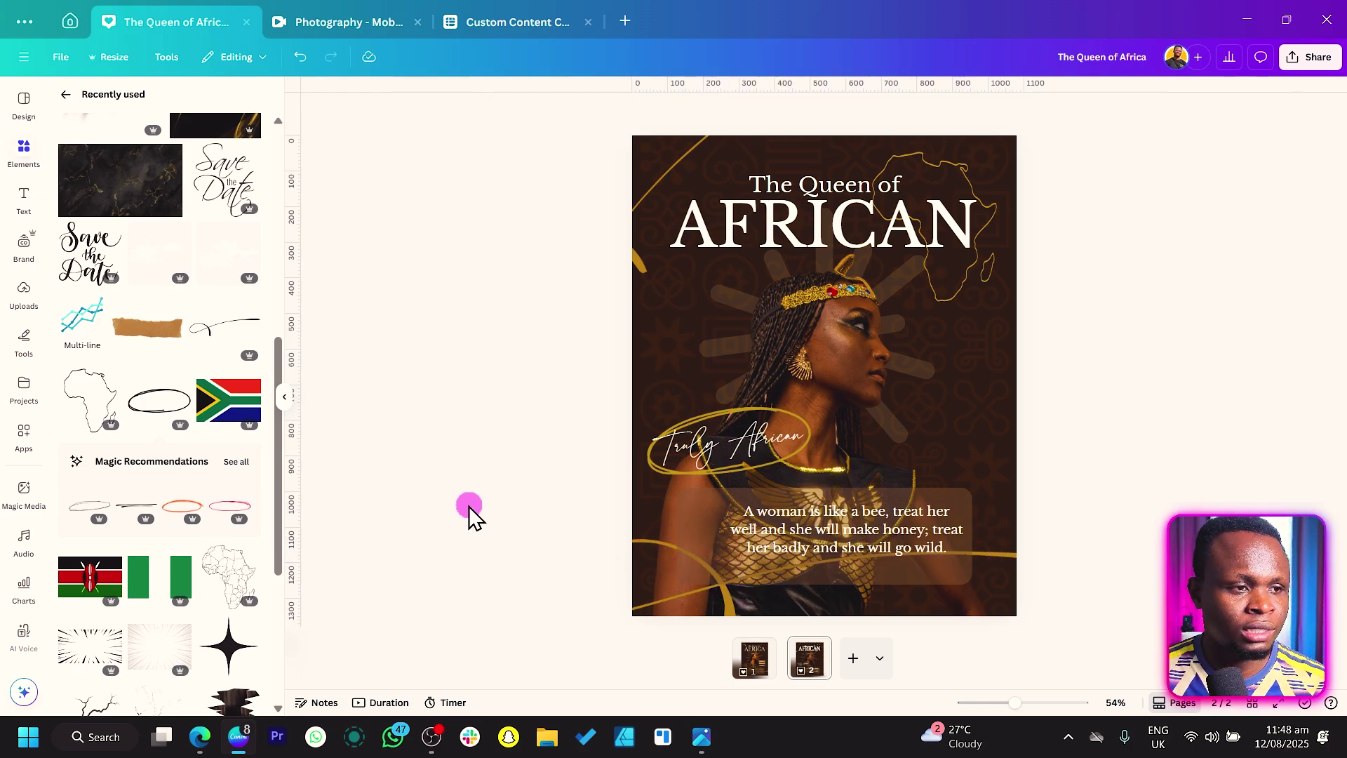
{"action": "left_click_drag", "start_coordinate": [870, 544], "coordinate": [844, 547]}
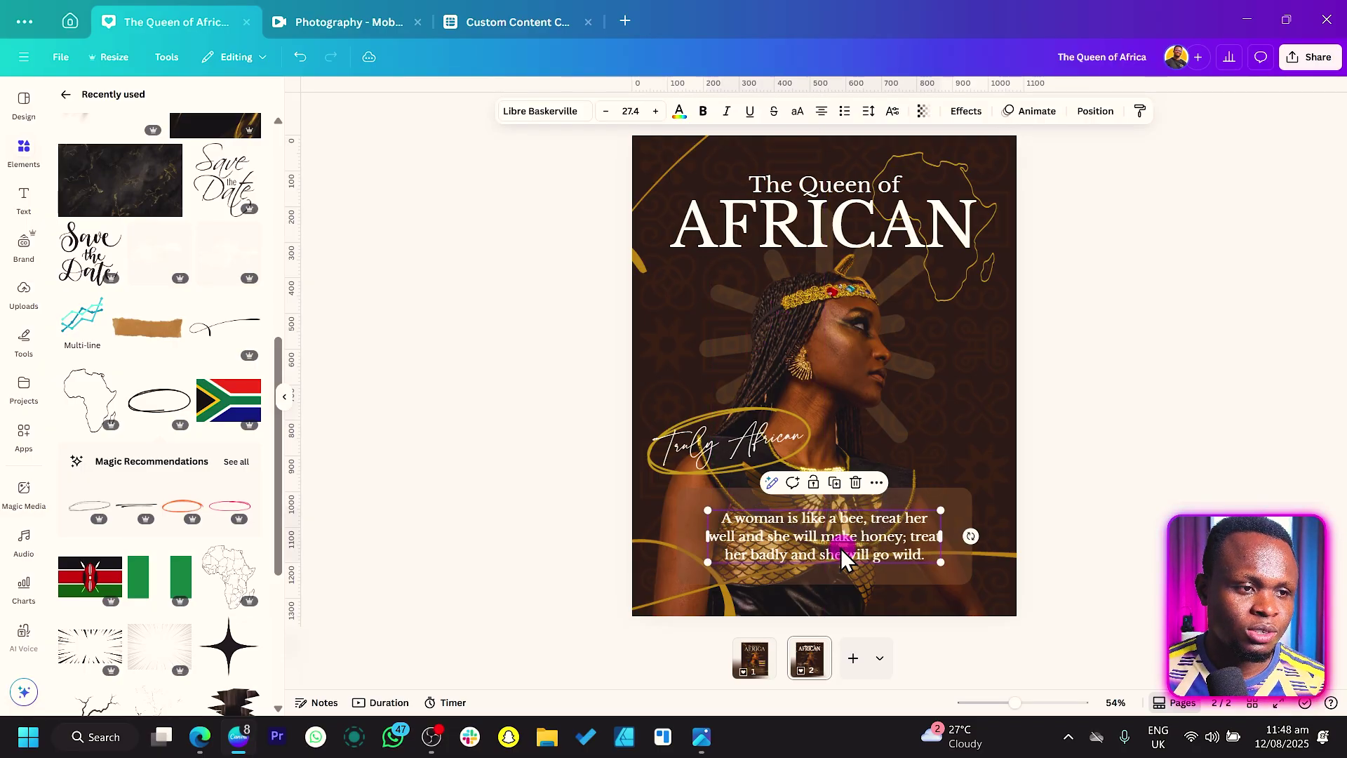
{"action": "left_click", "coordinate": [404, 466]}
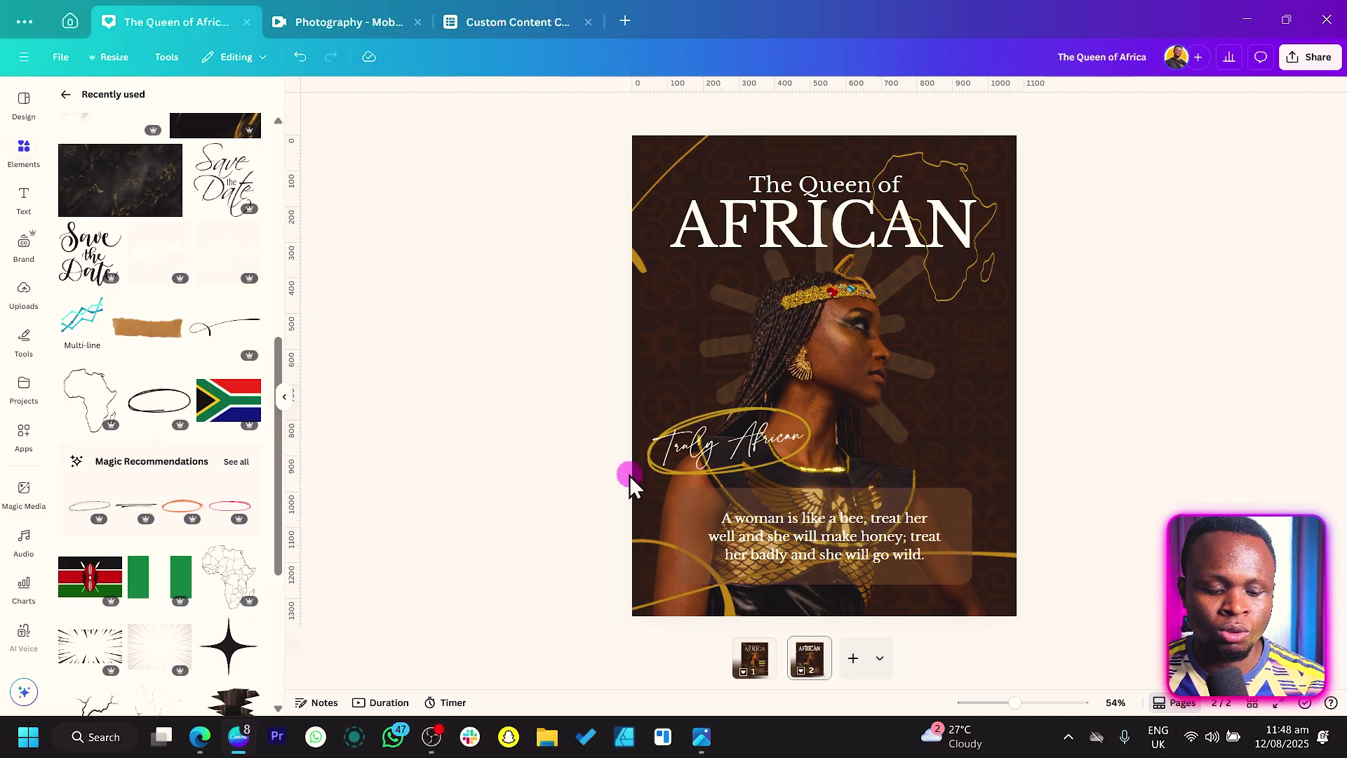
Add a rectangle in the document's dark brown #341F0C, about 1084 × 646 px, covering the full width of the poster's lower half
{"action": "key", "text": "r"}
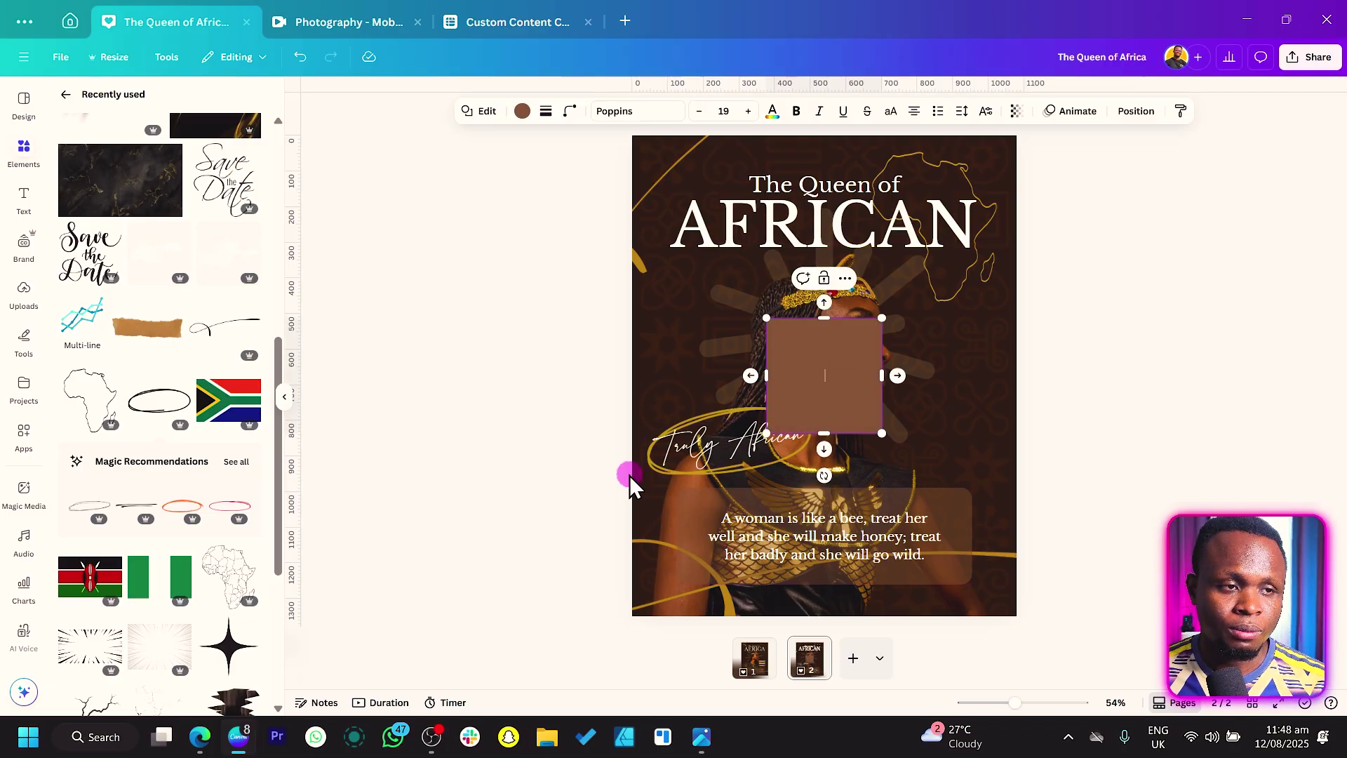
{"action": "left_click", "coordinate": [523, 112]}
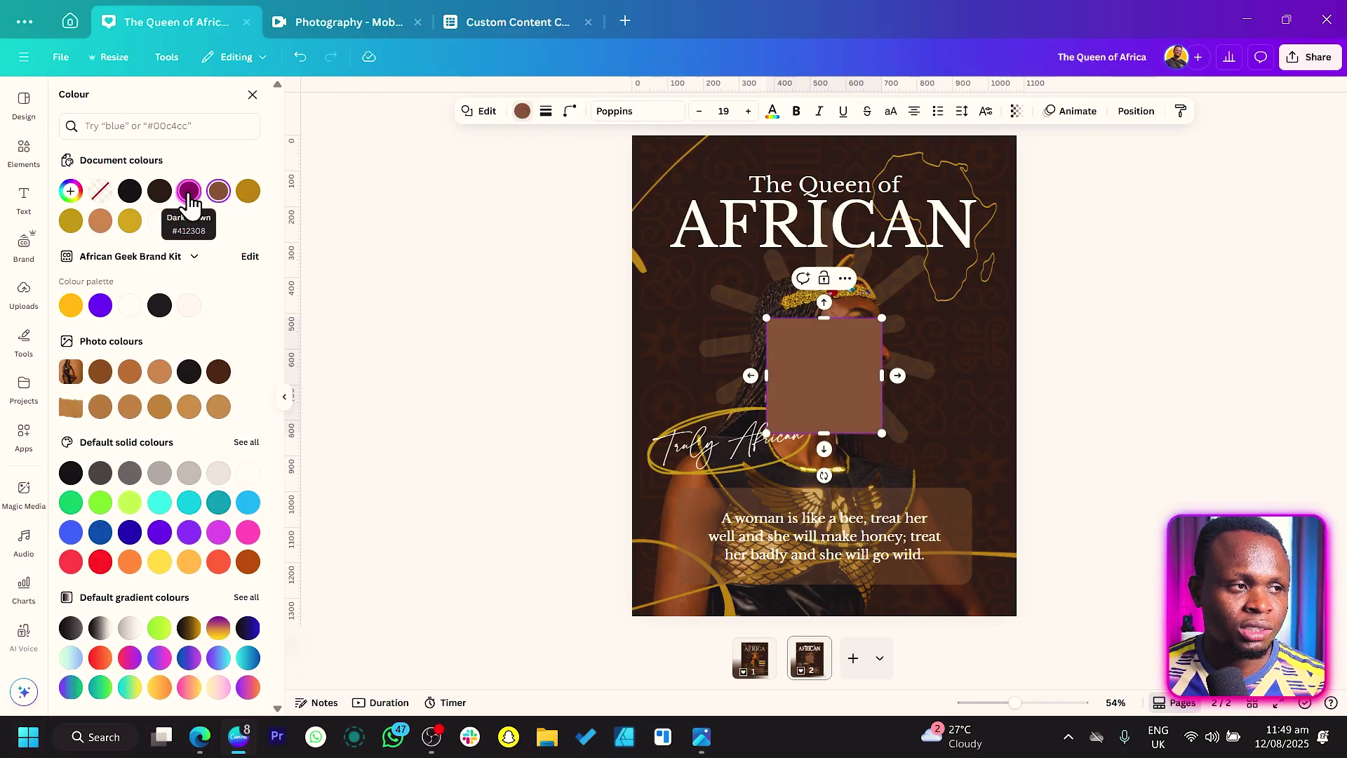
{"action": "left_click", "coordinate": [161, 191]}
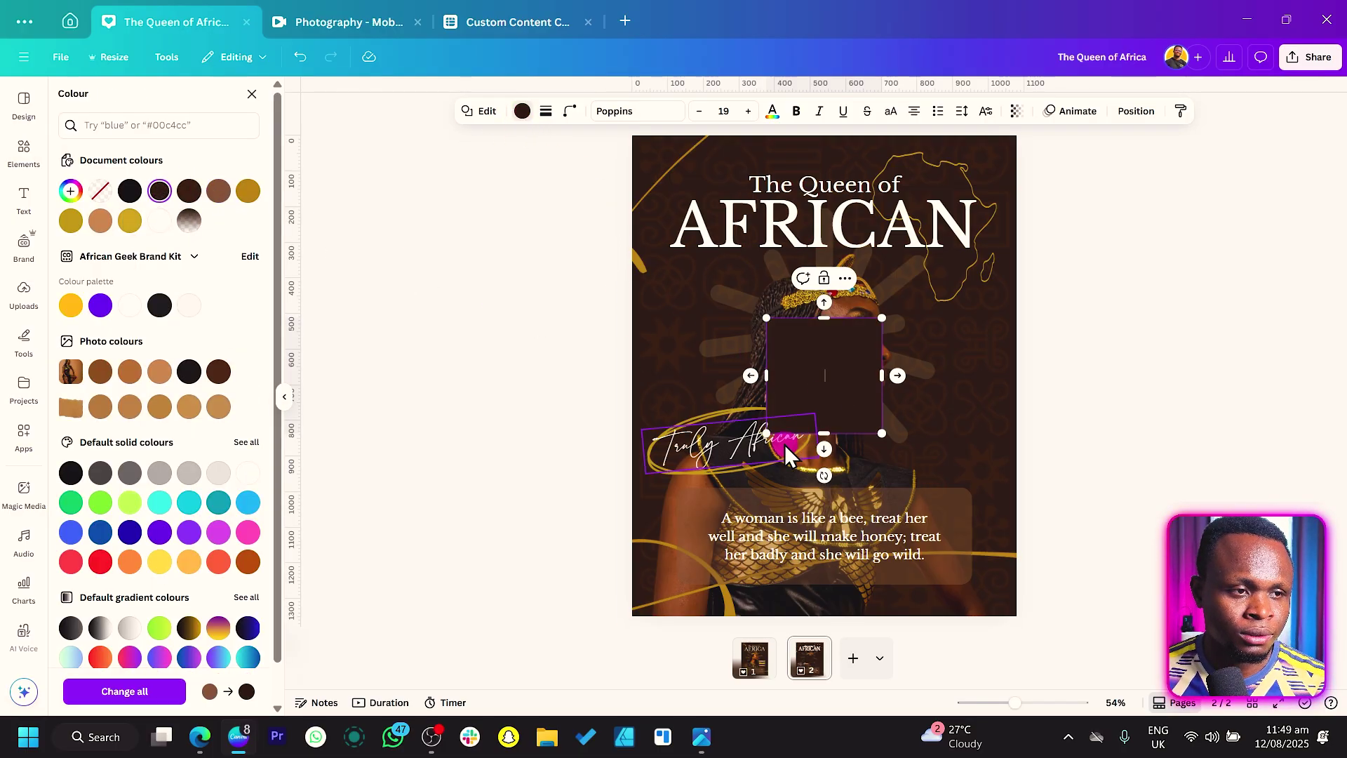
{"action": "left_click_drag", "start_coordinate": [789, 426], "coordinate": [655, 596]}
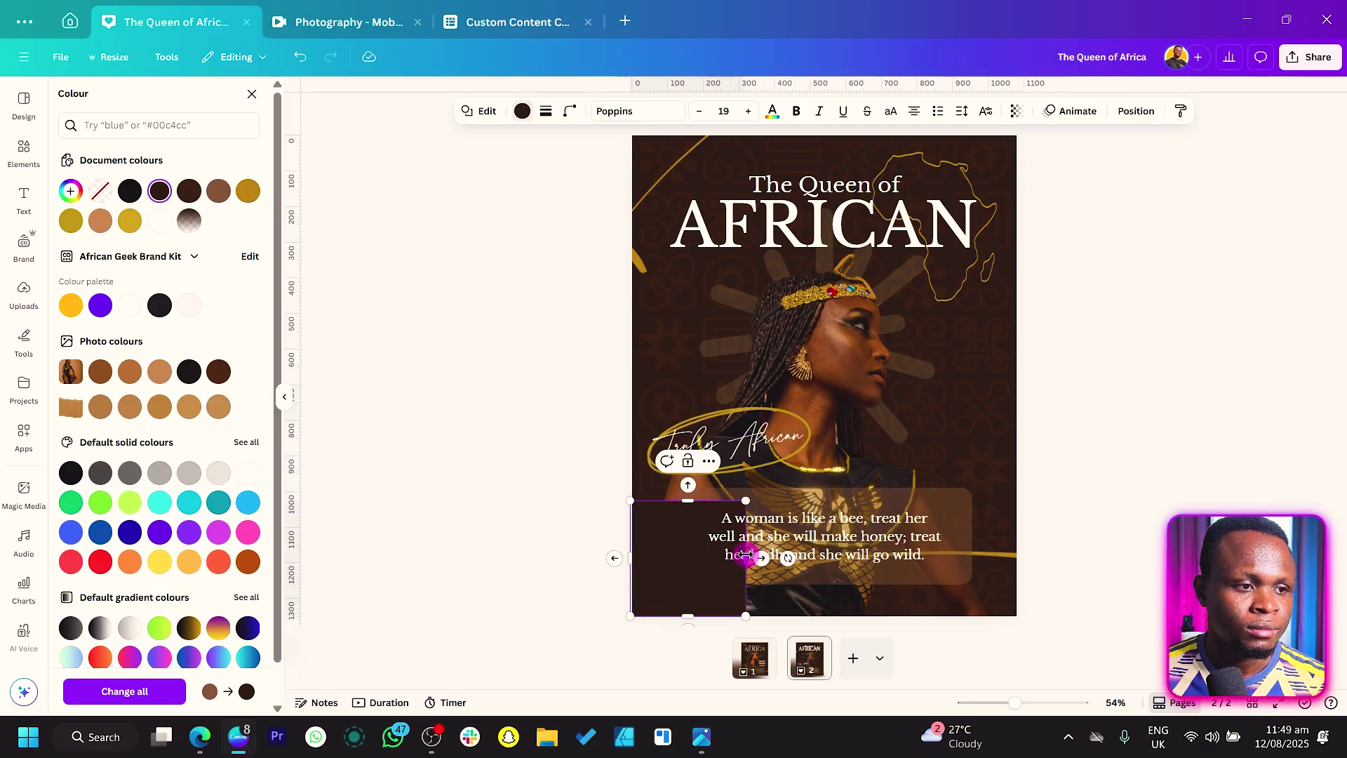
{"action": "left_click_drag", "start_coordinate": [746, 558], "coordinate": [1017, 545]}
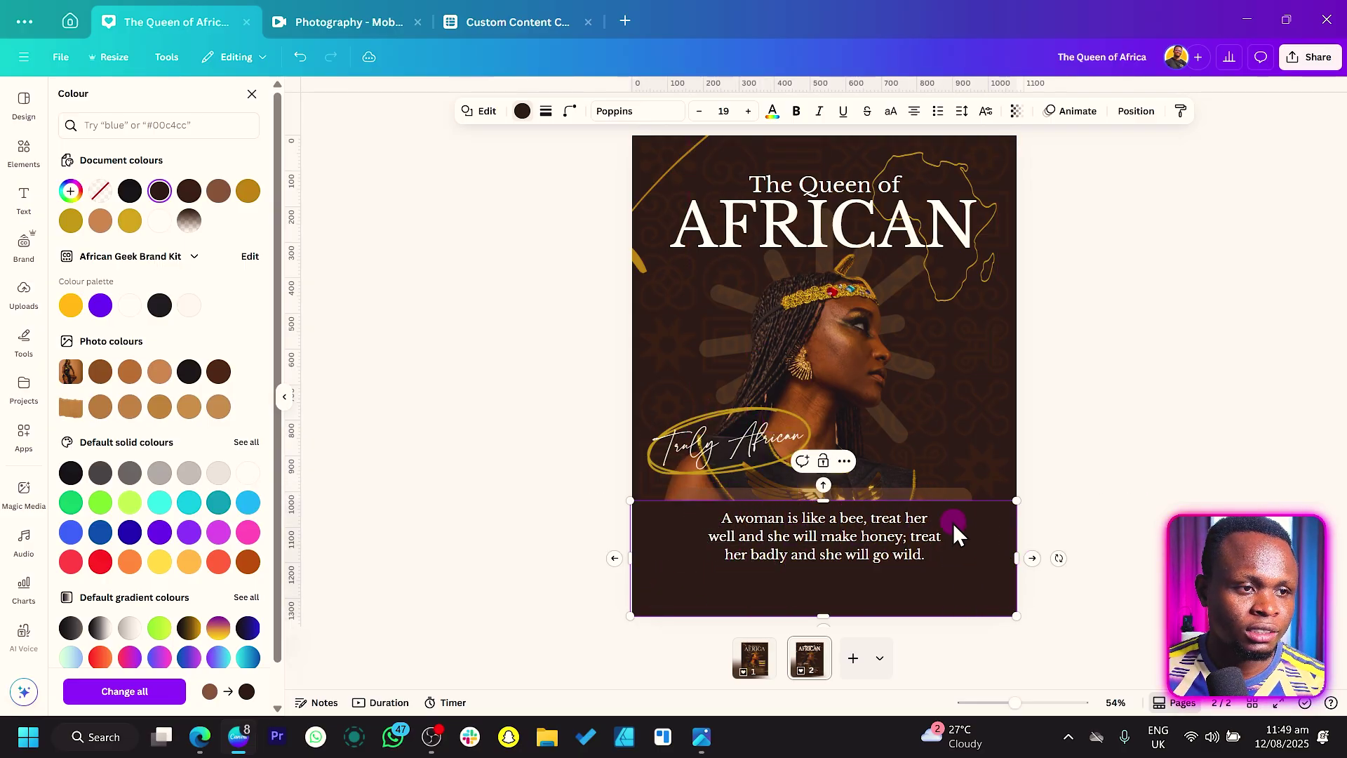
{"action": "left_click_drag", "start_coordinate": [948, 503], "coordinate": [954, 385]}
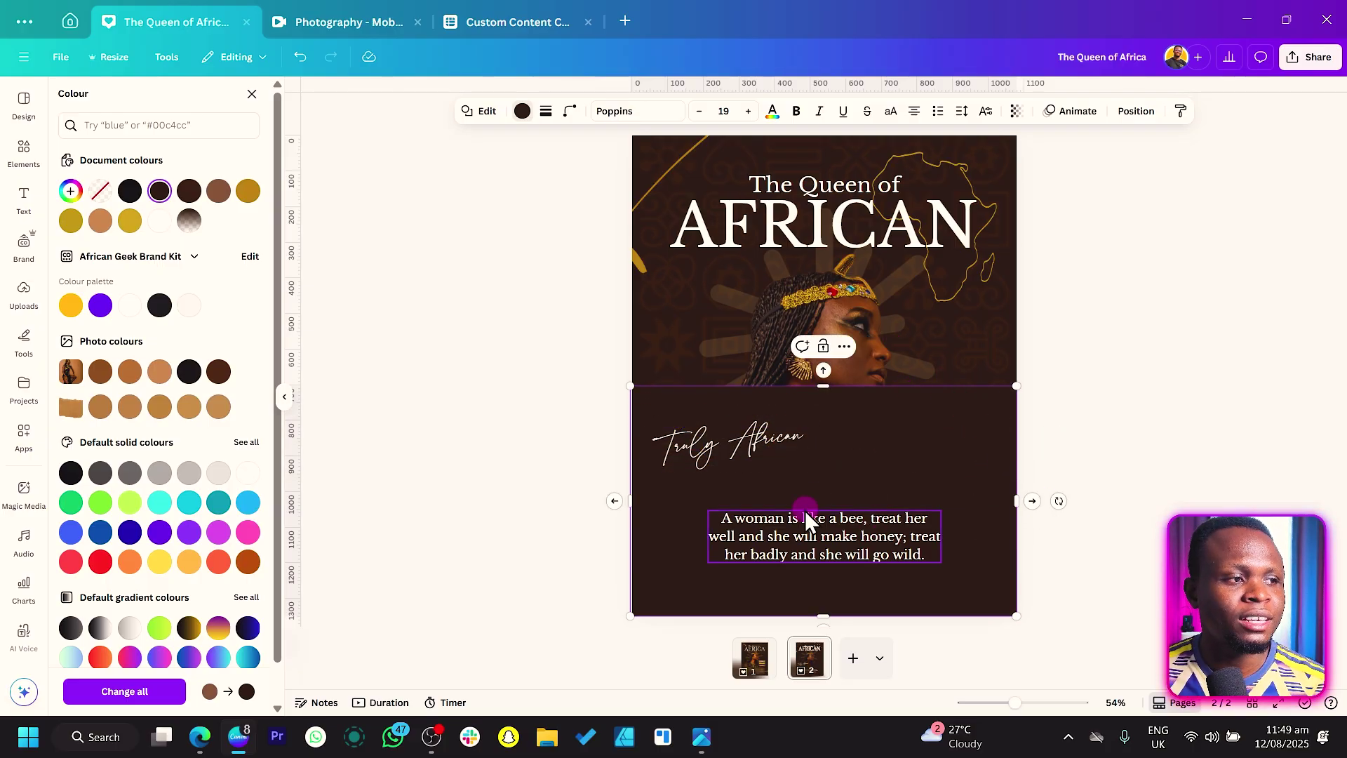
Change the large rectangle's fill to a gradient and sample the dark brown #341F0C as its second colour
{"action": "left_click", "coordinate": [523, 115]}
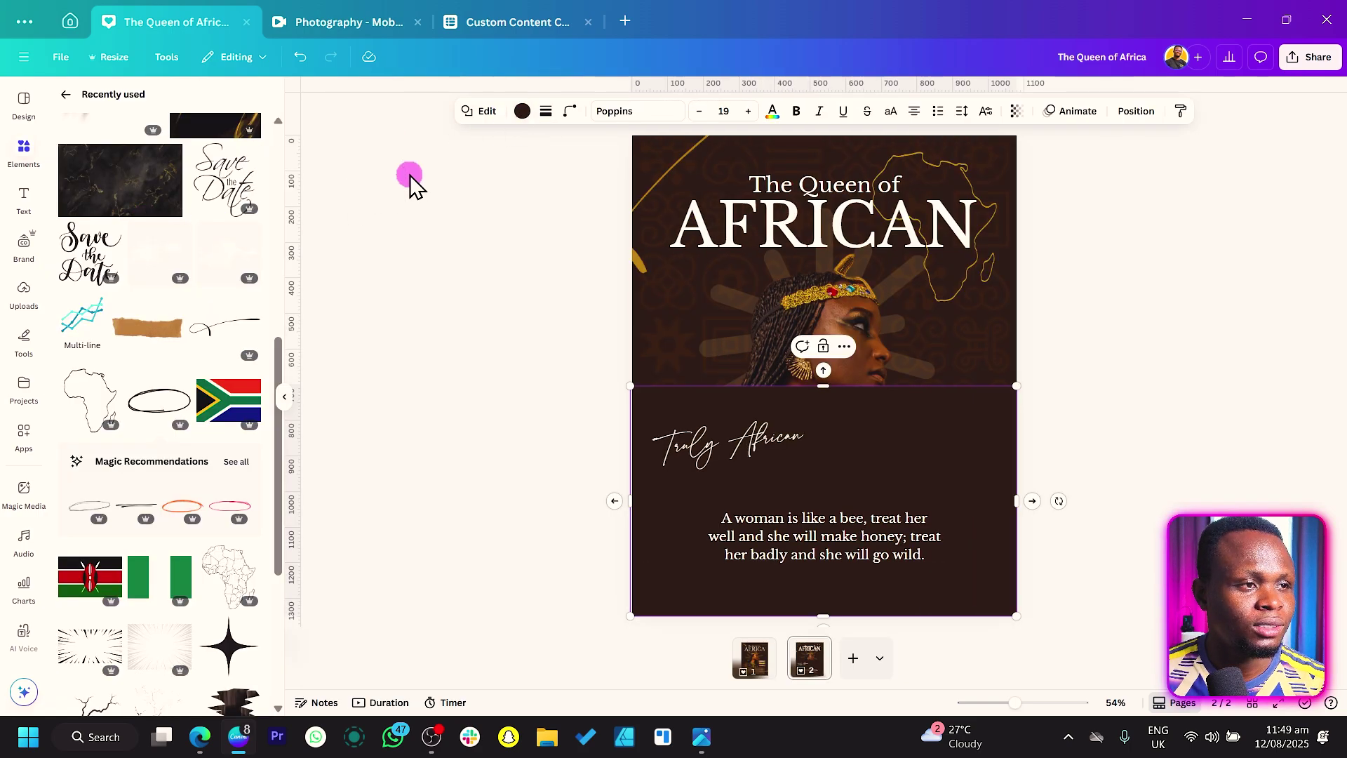
{"action": "left_click", "coordinate": [523, 112]}
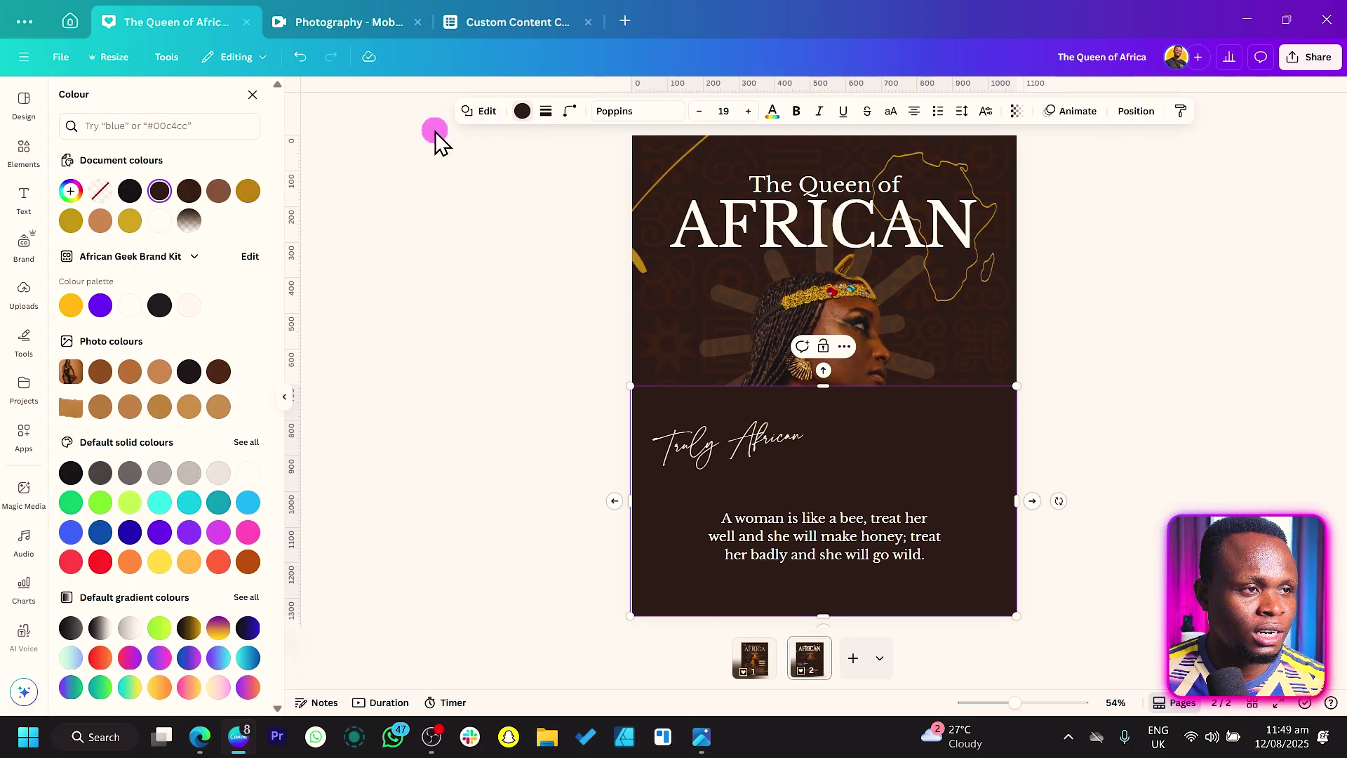
{"action": "left_click", "coordinate": [71, 191]}
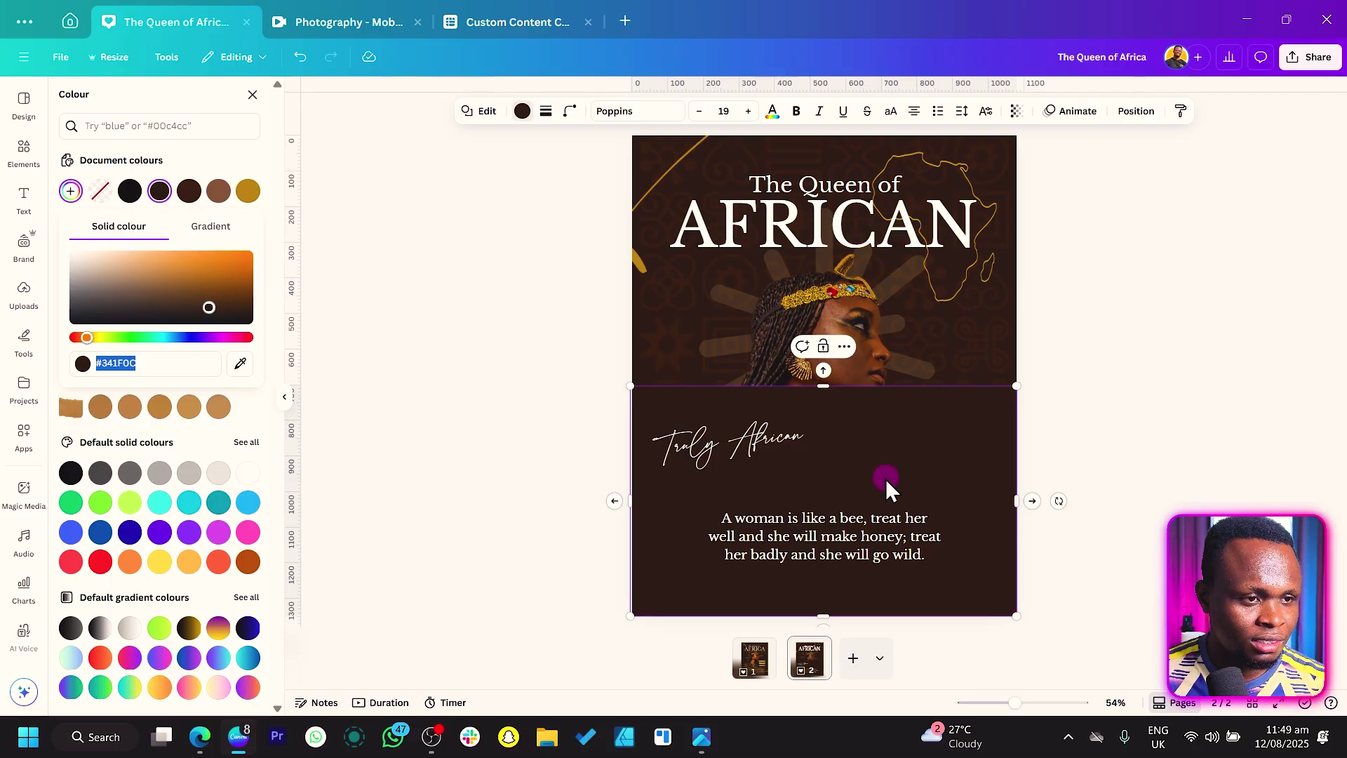
{"action": "left_click", "coordinate": [212, 228]}
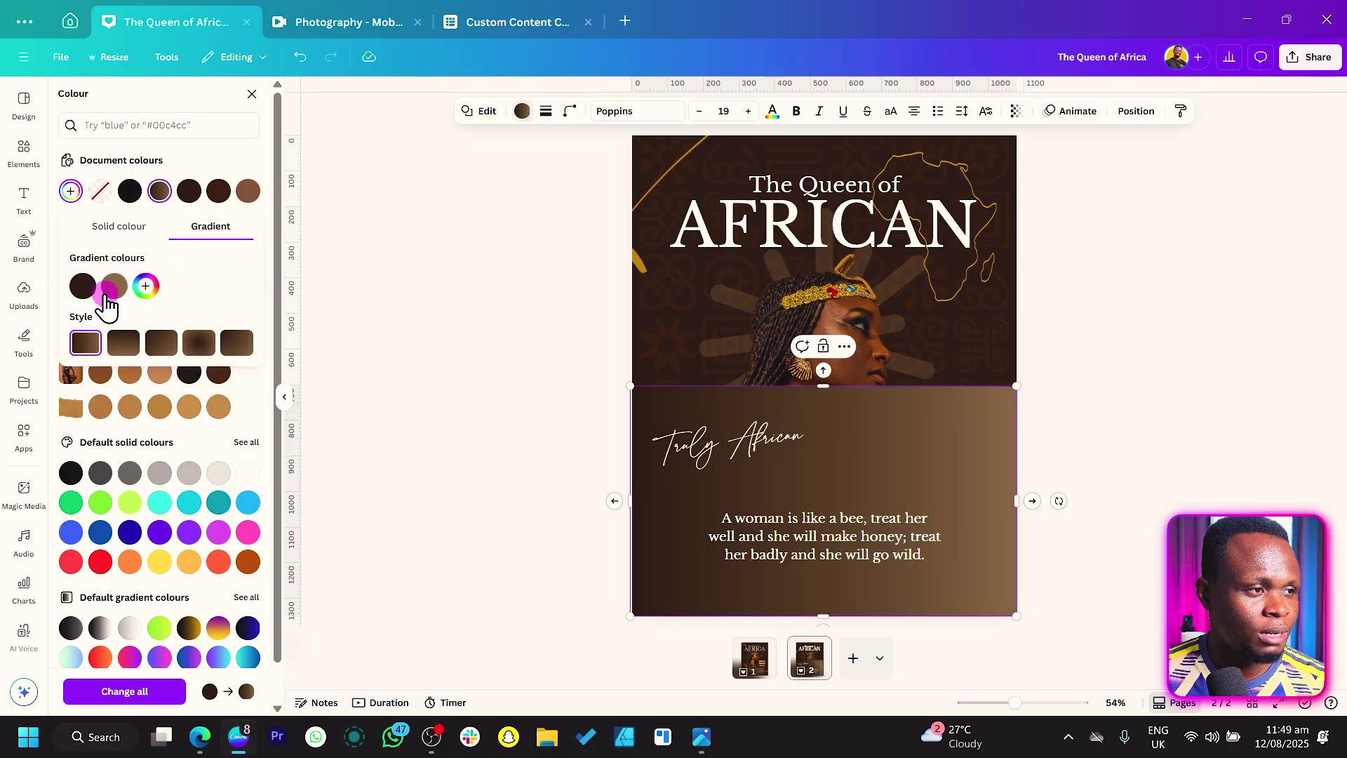
{"action": "left_click", "coordinate": [109, 295]}
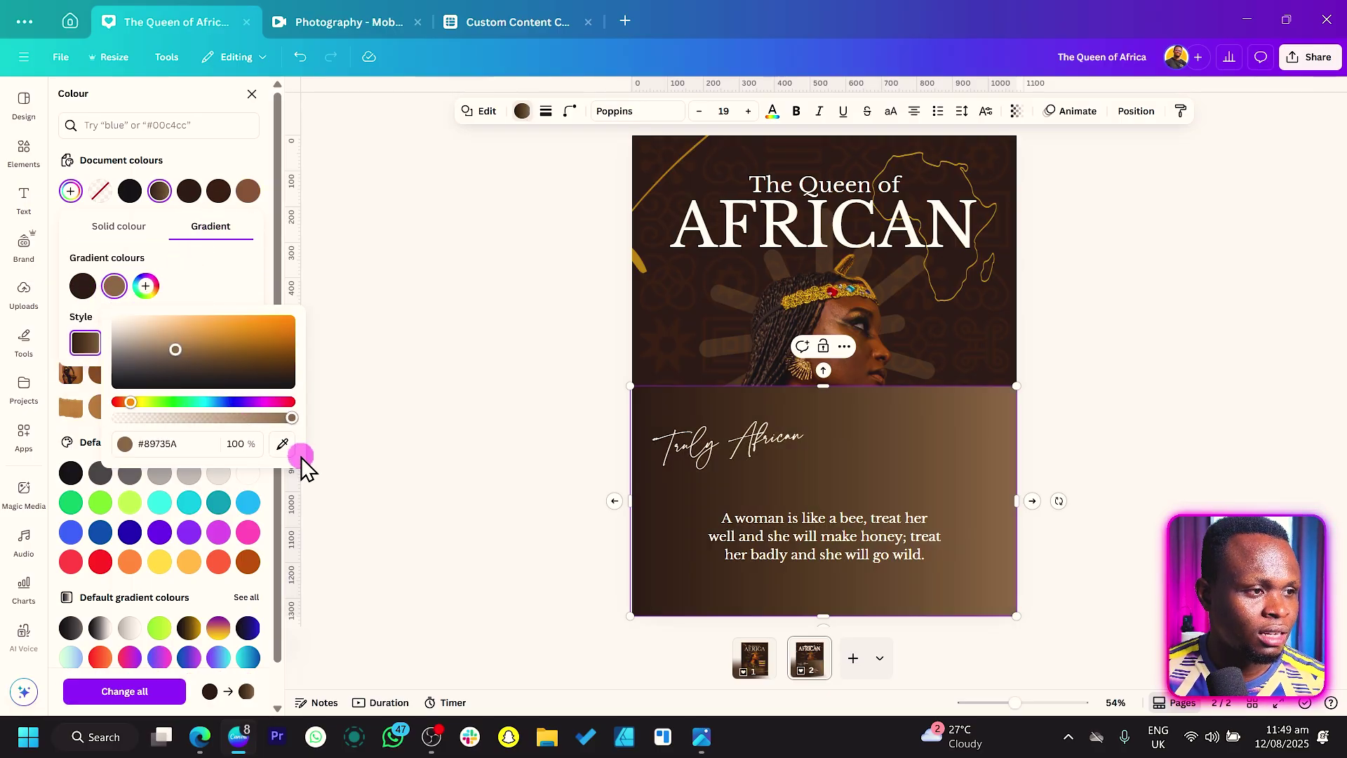
{"action": "left_click", "coordinate": [282, 444]}
{"action": "left_click", "coordinate": [78, 293]}
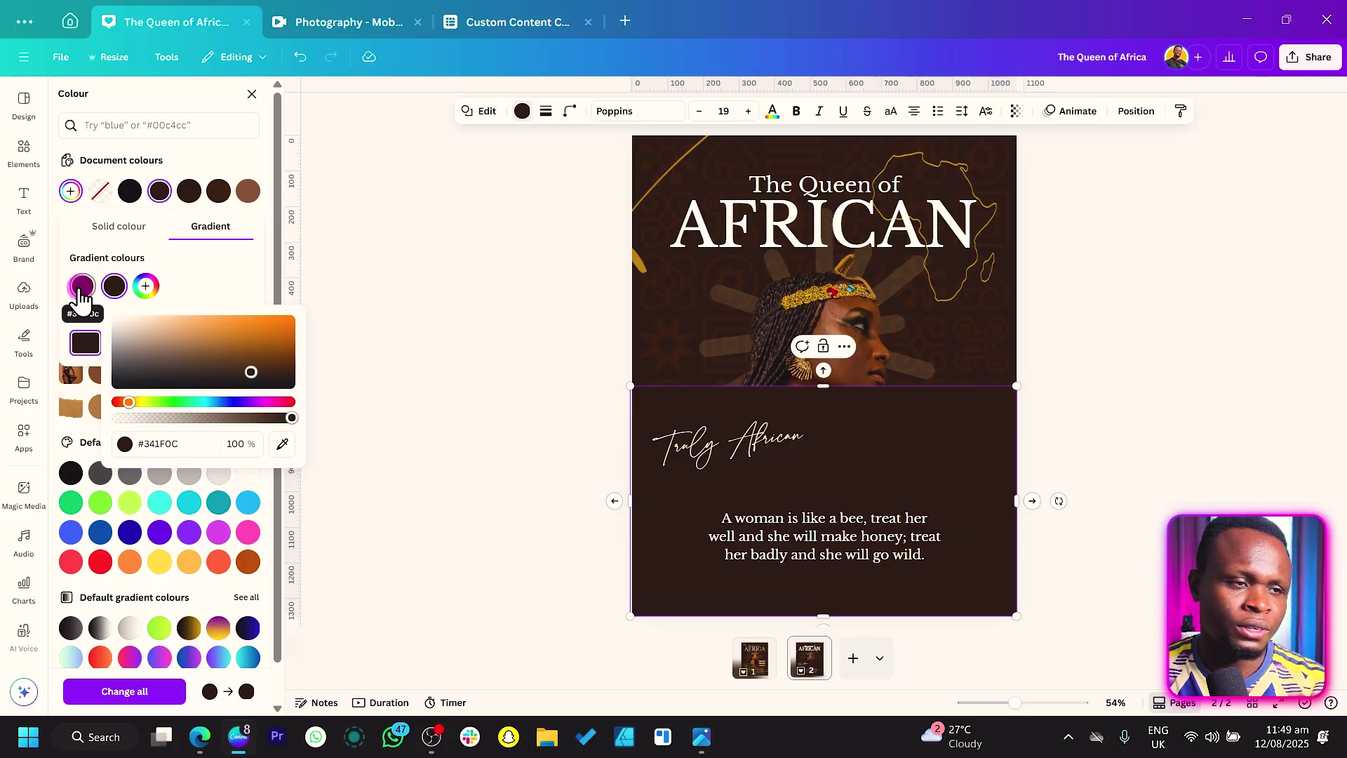
Set the second gradient colour's opacity to 0% and make the gradient run vertically
{"action": "left_click_drag", "start_coordinate": [81, 299], "coordinate": [101, 436]}
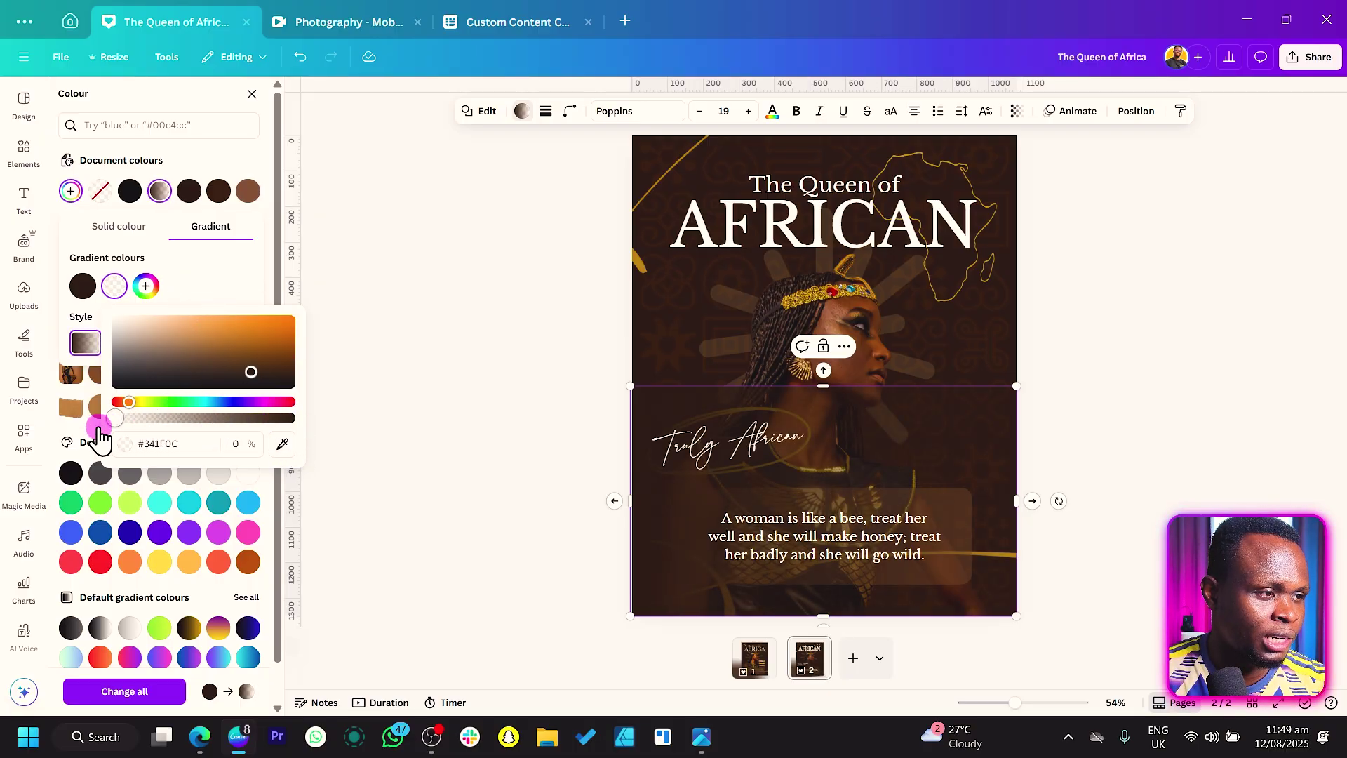
{"action": "left_click", "coordinate": [235, 263]}
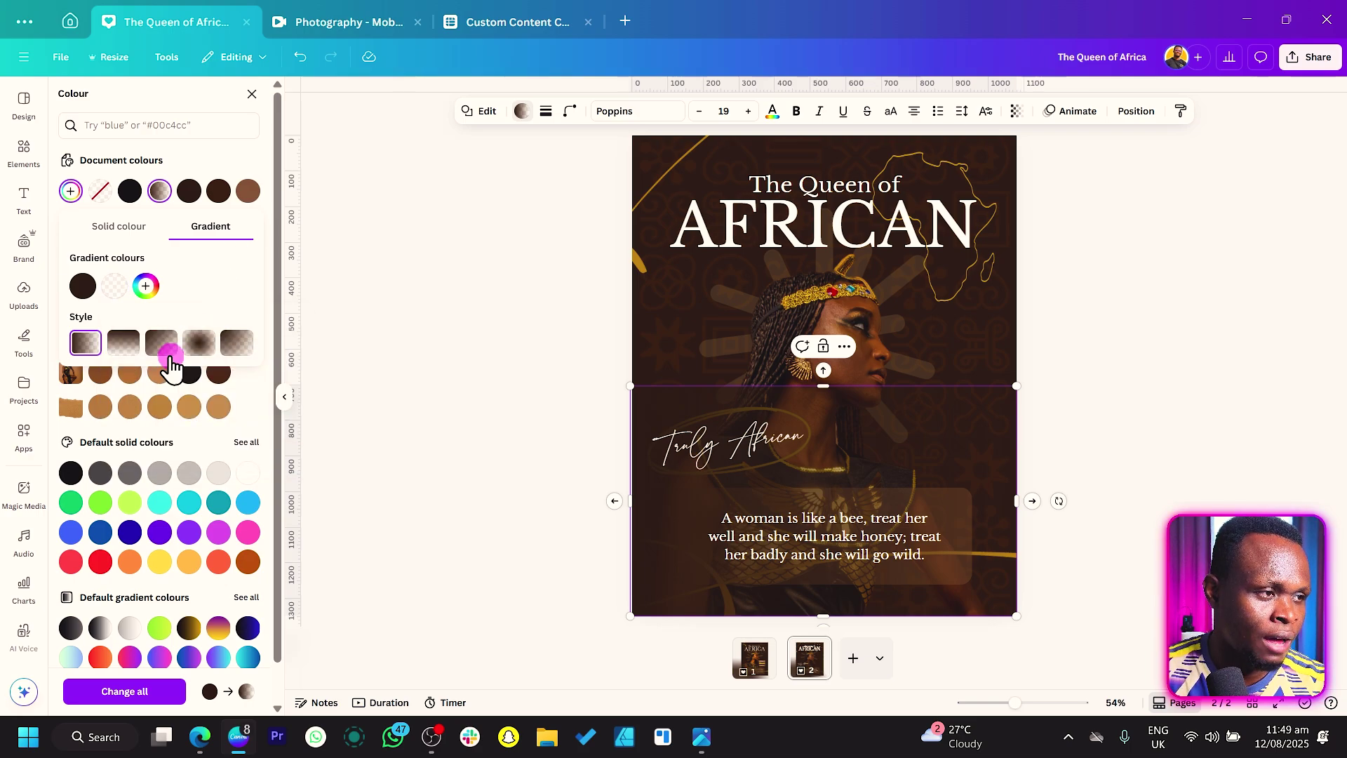
{"action": "left_click", "coordinate": [121, 346]}
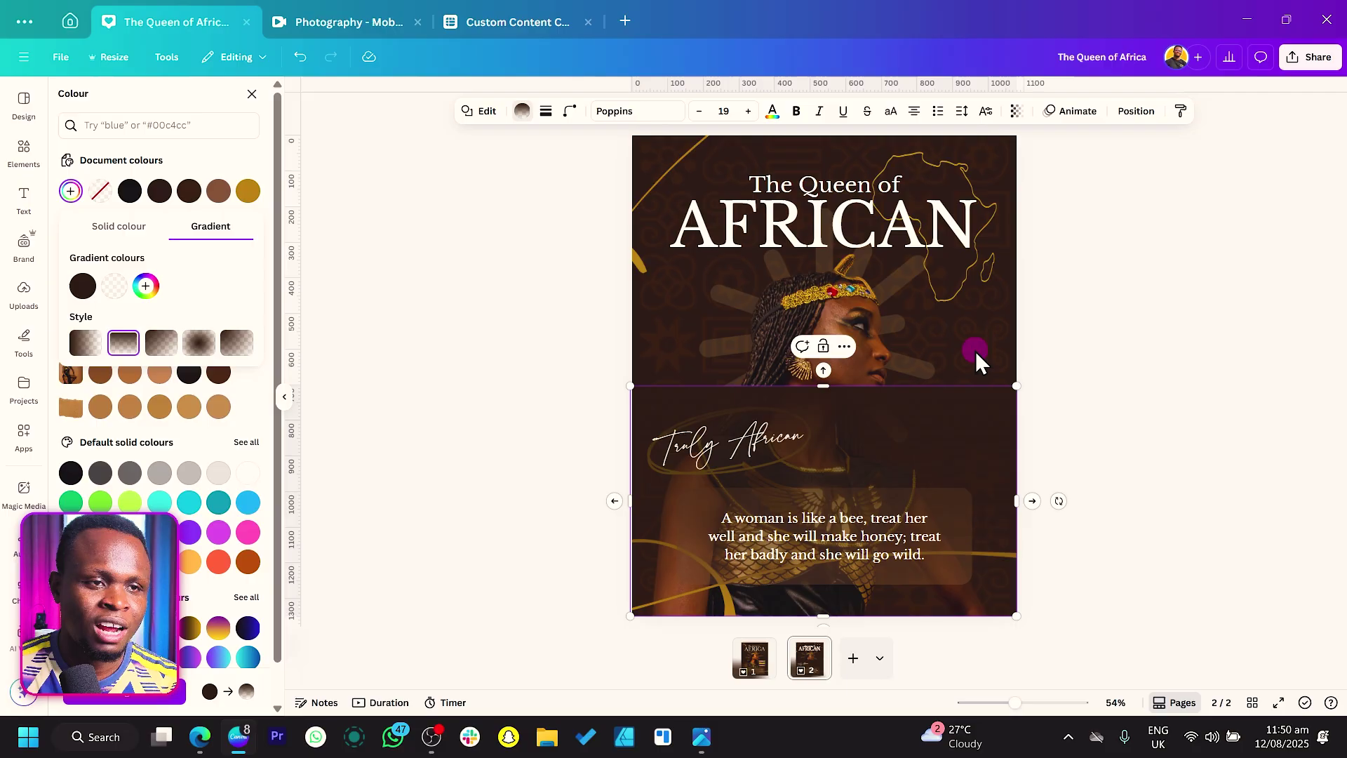
Rotate the gradient rectangle by 180 degrees so its dark end sits at the poster's lower edge
{"action": "left_click", "coordinate": [1136, 111]}
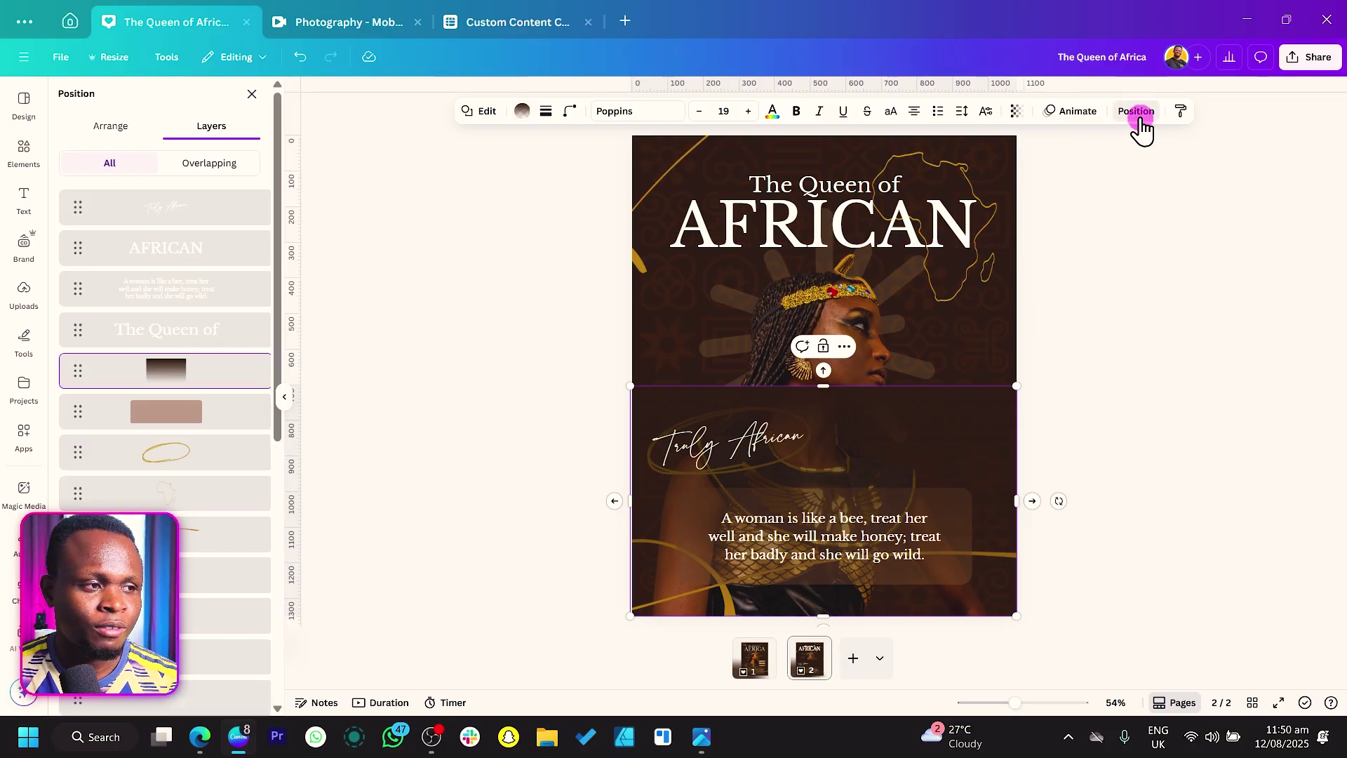
{"action": "left_click", "coordinate": [102, 128]}
{"action": "left_click", "coordinate": [211, 453]}
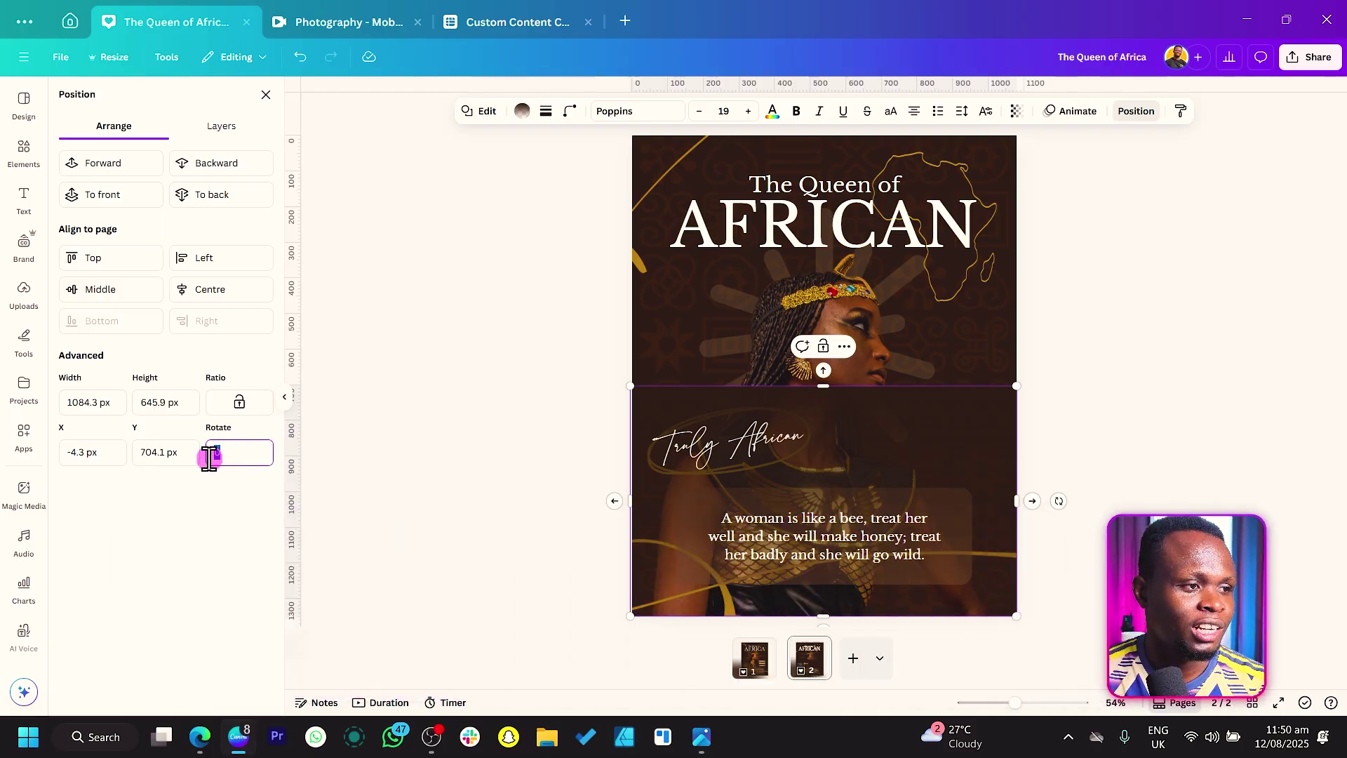
{"action": "type", "text": "180"}
{"action": "key", "text": "Return"}
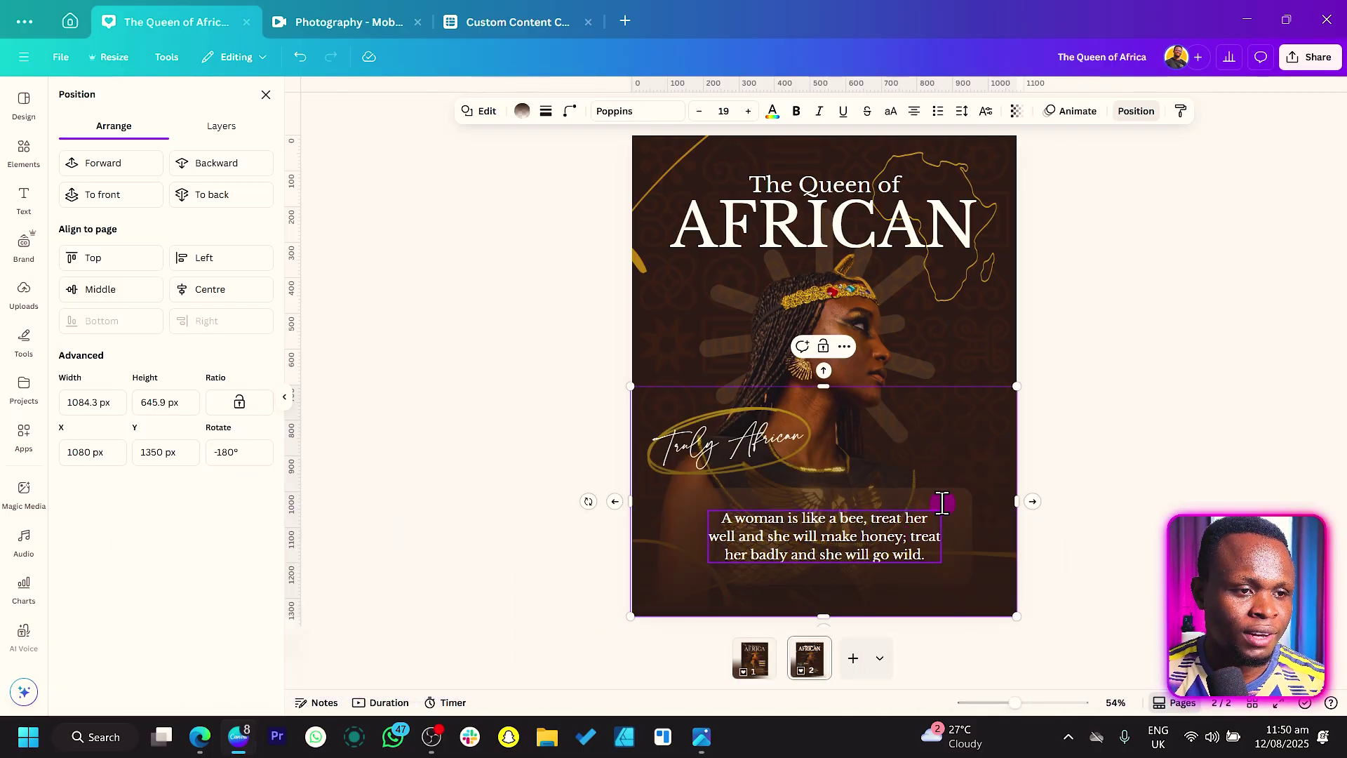
Reorder the gradient rectangle's layer beneath the translucent box and gold accents but above the woman's cutout
{"action": "right_click", "coordinate": [971, 464]}
{"action": "mouse_move", "coordinate": [1021, 491]}
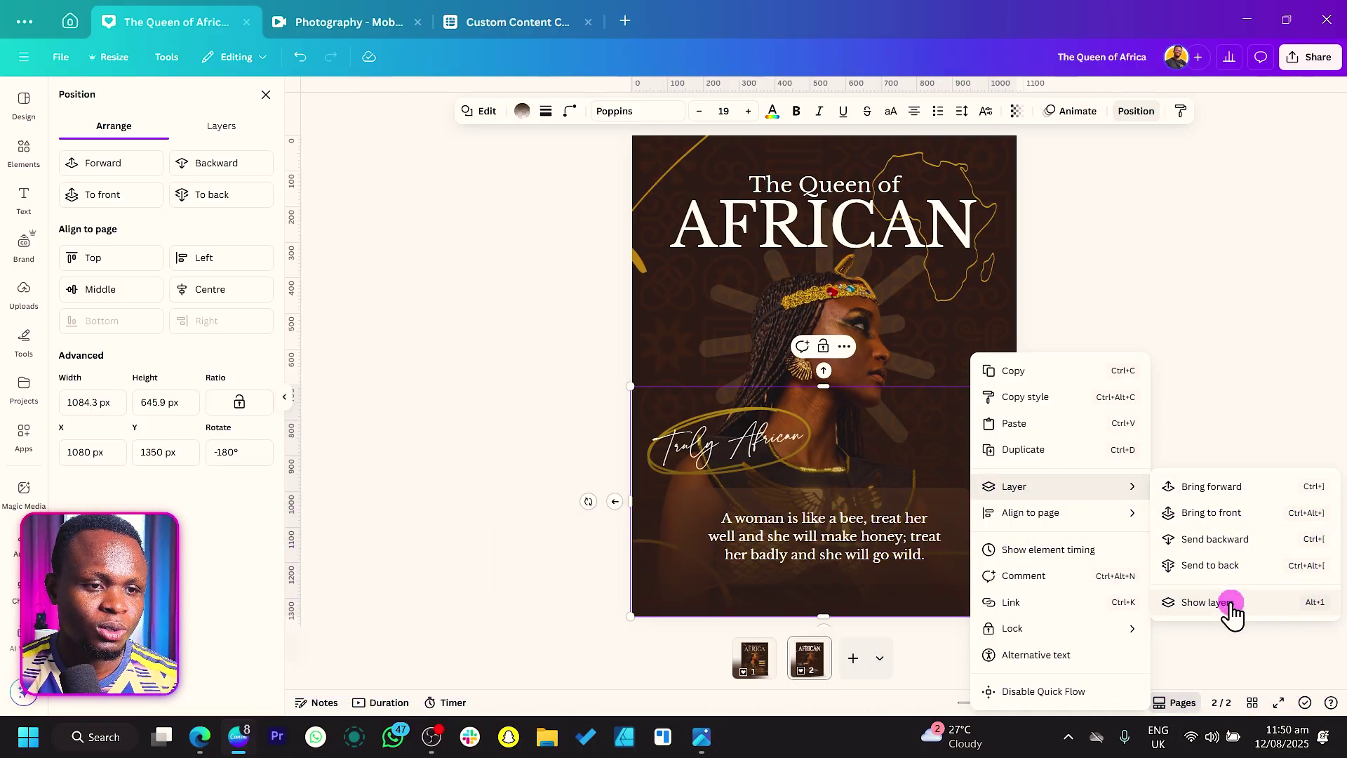
{"action": "left_click", "coordinate": [1232, 603]}
{"action": "left_click_drag", "start_coordinate": [210, 376], "coordinate": [227, 596]}
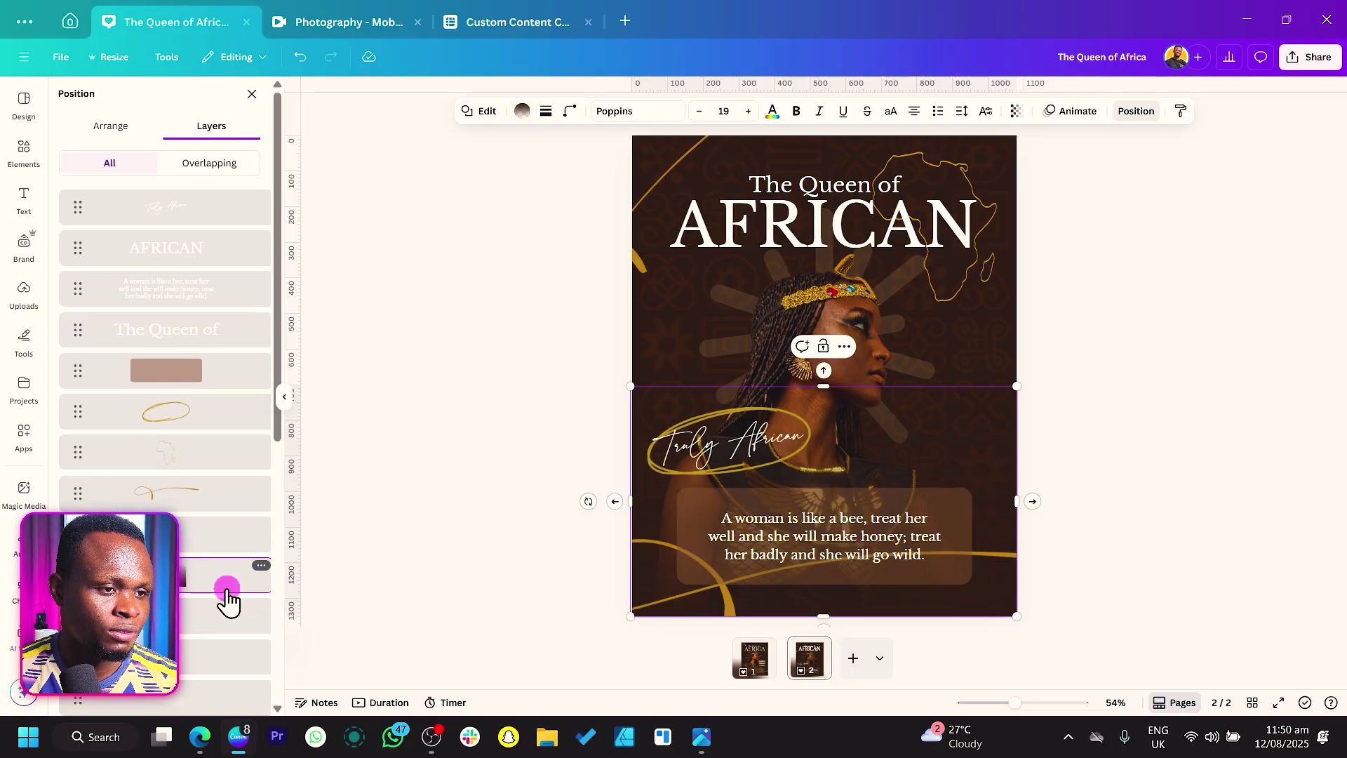
{"action": "left_click", "coordinate": [449, 484]}
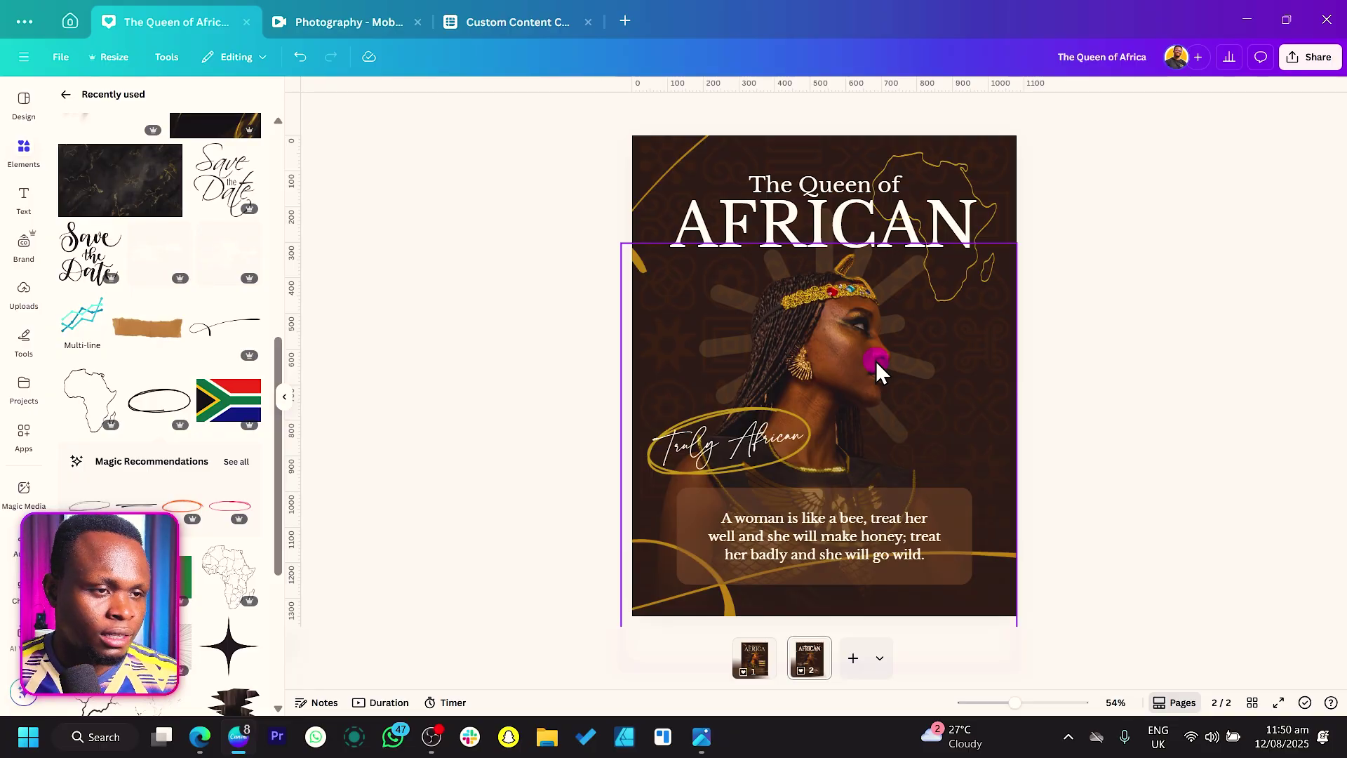
Add the Ripped Paper graphic beside the woman's shoulder and duplicate it into a vertical stack of three strips
{"action": "mouse_move", "coordinate": [132, 330]}
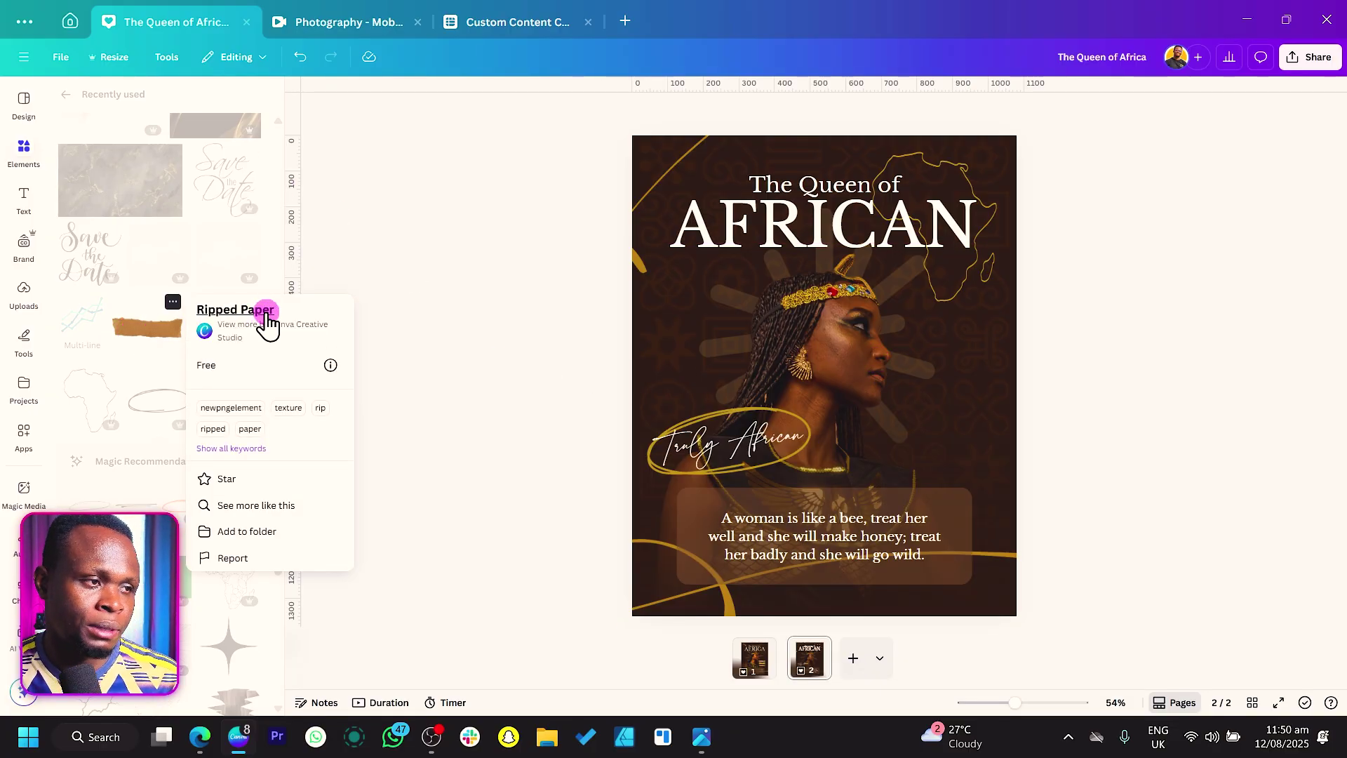
{"action": "left_click", "coordinate": [148, 324]}
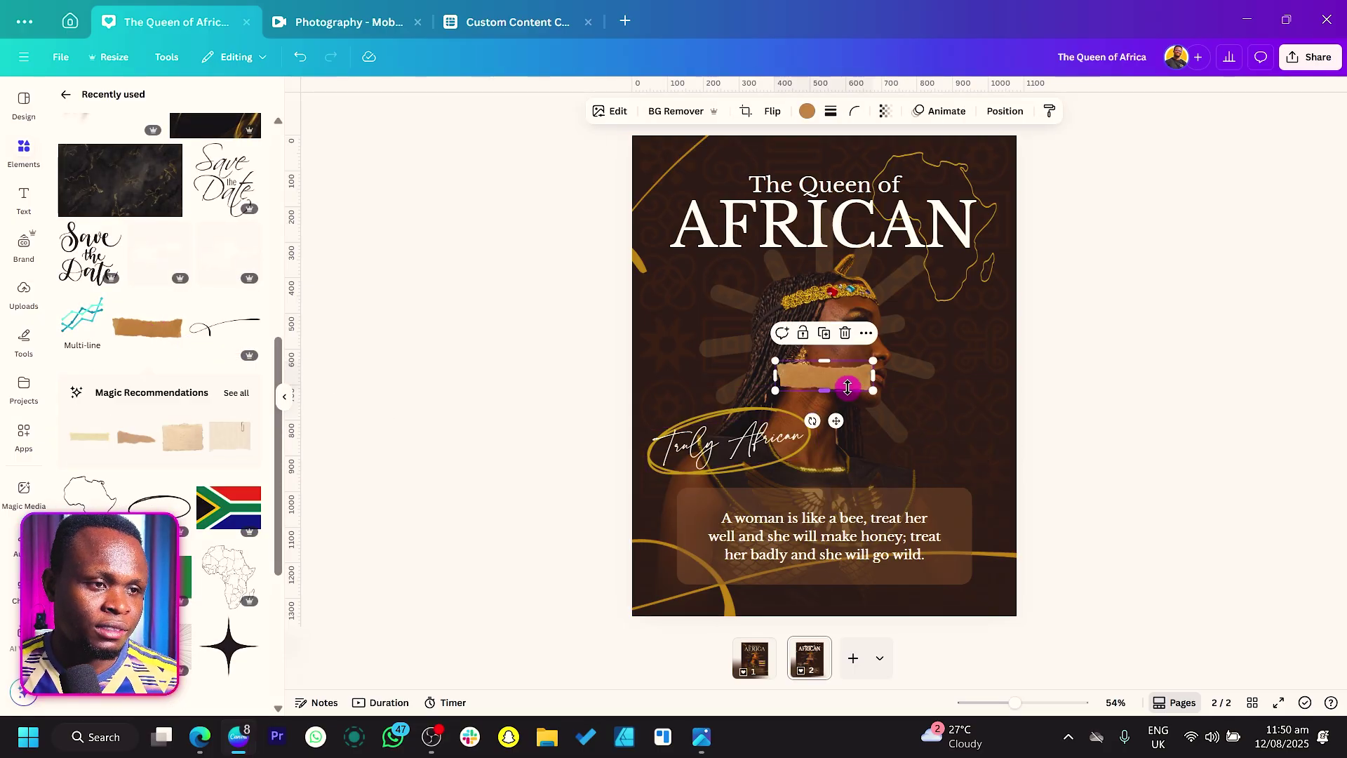
{"action": "left_click_drag", "start_coordinate": [847, 387], "coordinate": [933, 443]}
{"action": "key", "text": "ctrl+d"}
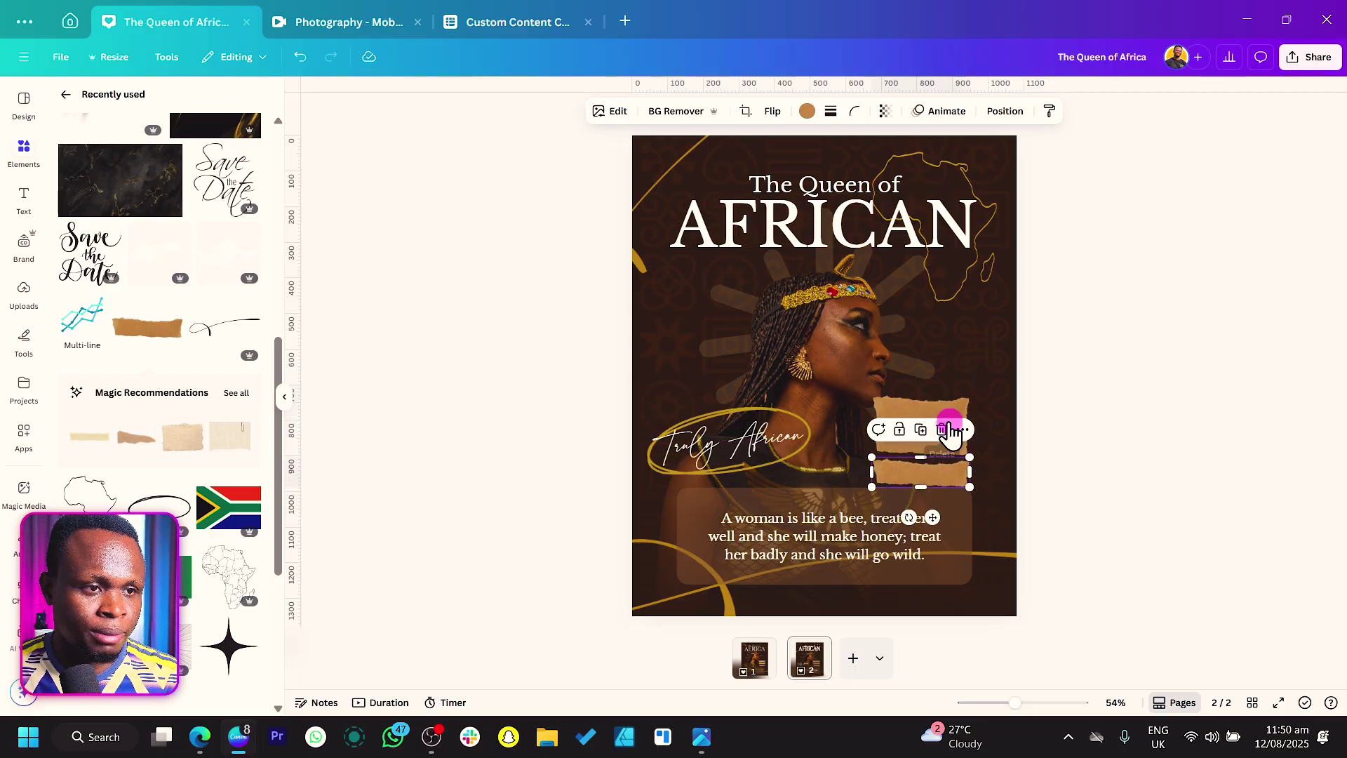
Select all three ripped-paper strips and move the stack slightly upward
{"action": "left_click", "coordinate": [945, 419]}
{"action": "left_click", "coordinate": [944, 448], "text": "shift"}
{"action": "left_click", "coordinate": [944, 468], "text": "shift"}
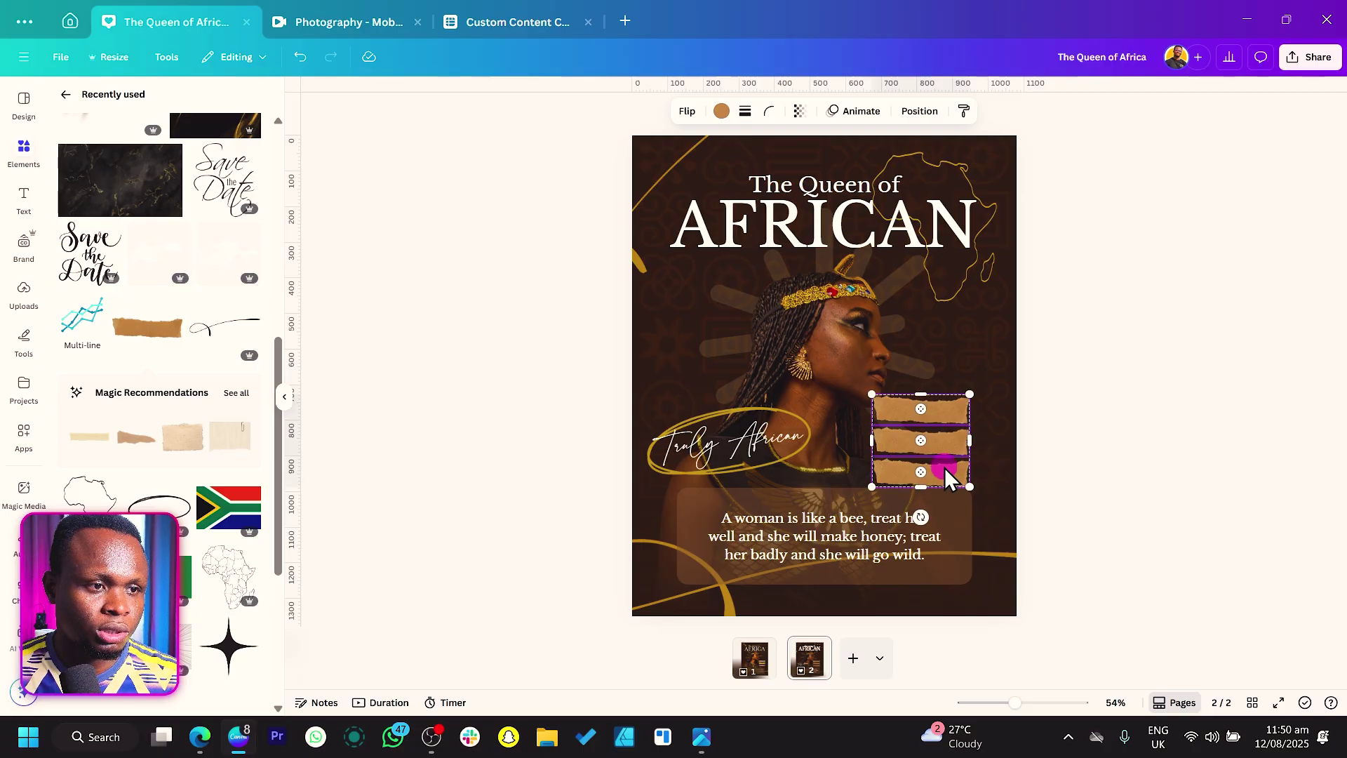
{"action": "left_click_drag", "start_coordinate": [944, 467], "coordinate": [941, 454]}
Enlarge the woman's cutout slightly so her head overlaps the lower part of the AFRICAN title area
{"action": "left_click", "coordinate": [787, 342]}
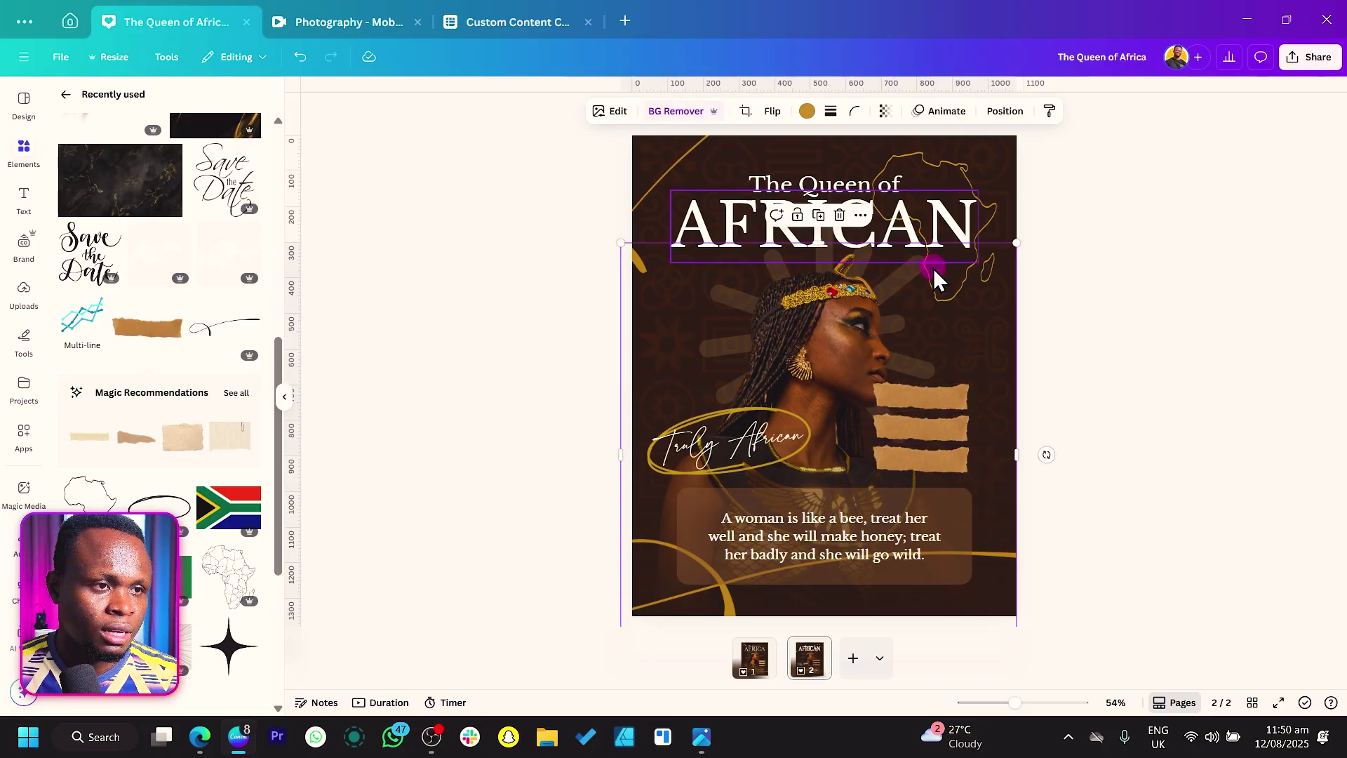
{"action": "left_click_drag", "start_coordinate": [1014, 247], "coordinate": [1045, 213]}
{"action": "left_click_drag", "start_coordinate": [874, 321], "coordinate": [861, 314]}
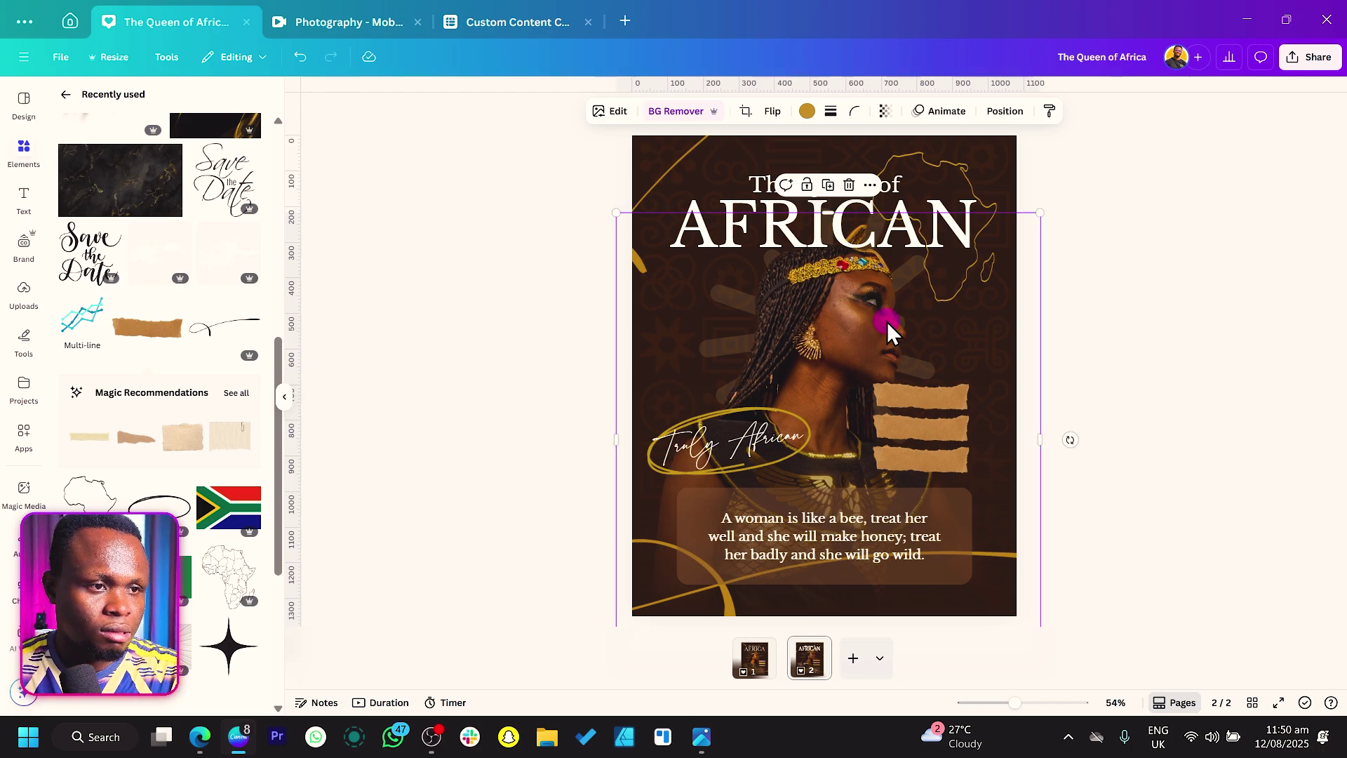
{"action": "left_click", "coordinate": [1045, 371]}
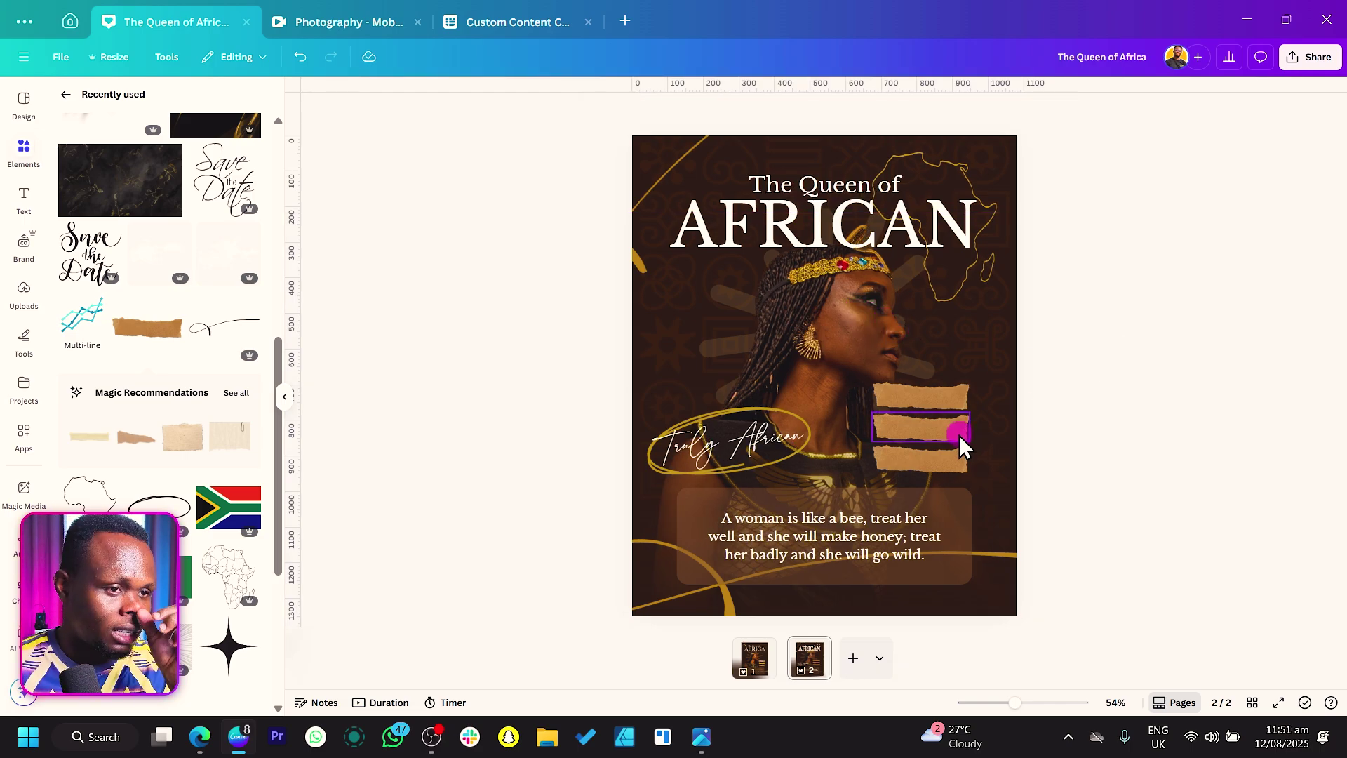
Recolour the middle ripped-paper strip with the document's gold #b4912b
{"action": "left_click", "coordinate": [958, 435]}
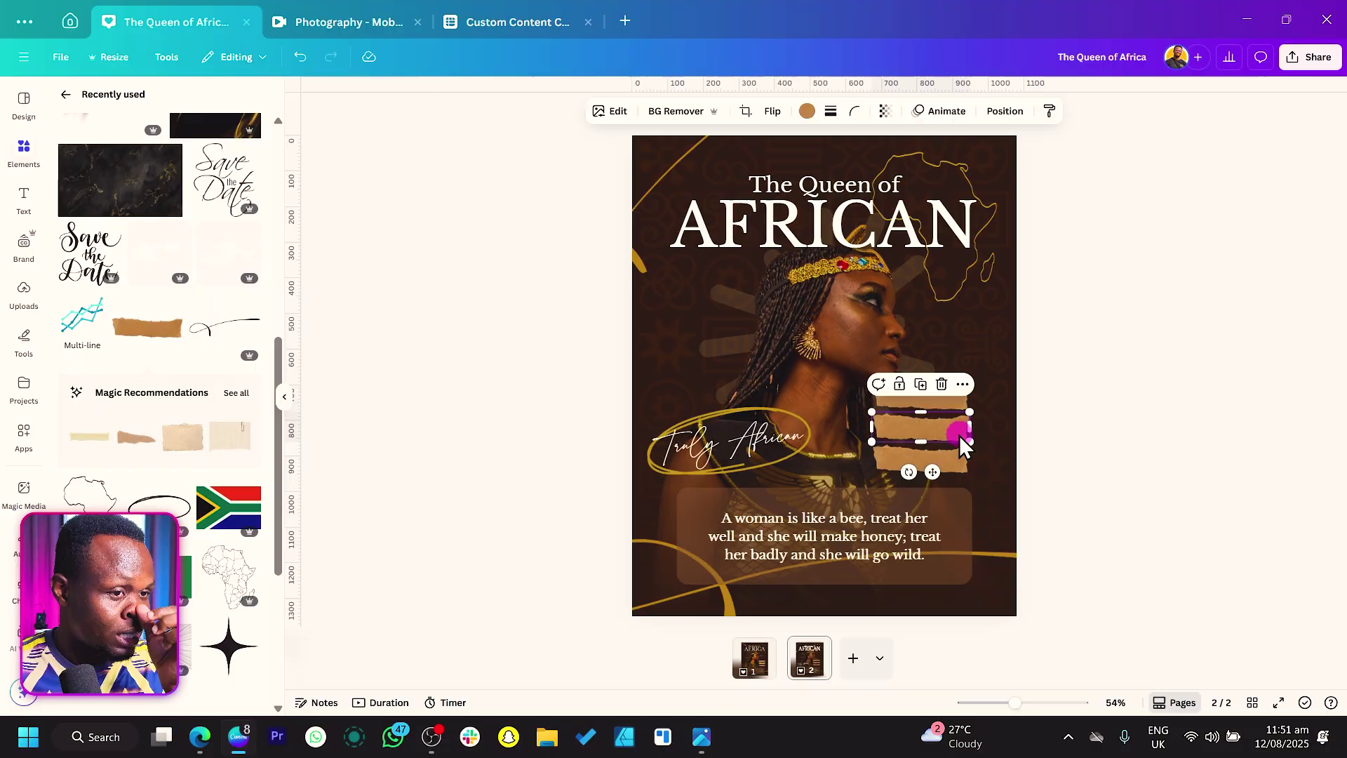
{"action": "left_click", "coordinate": [817, 110]}
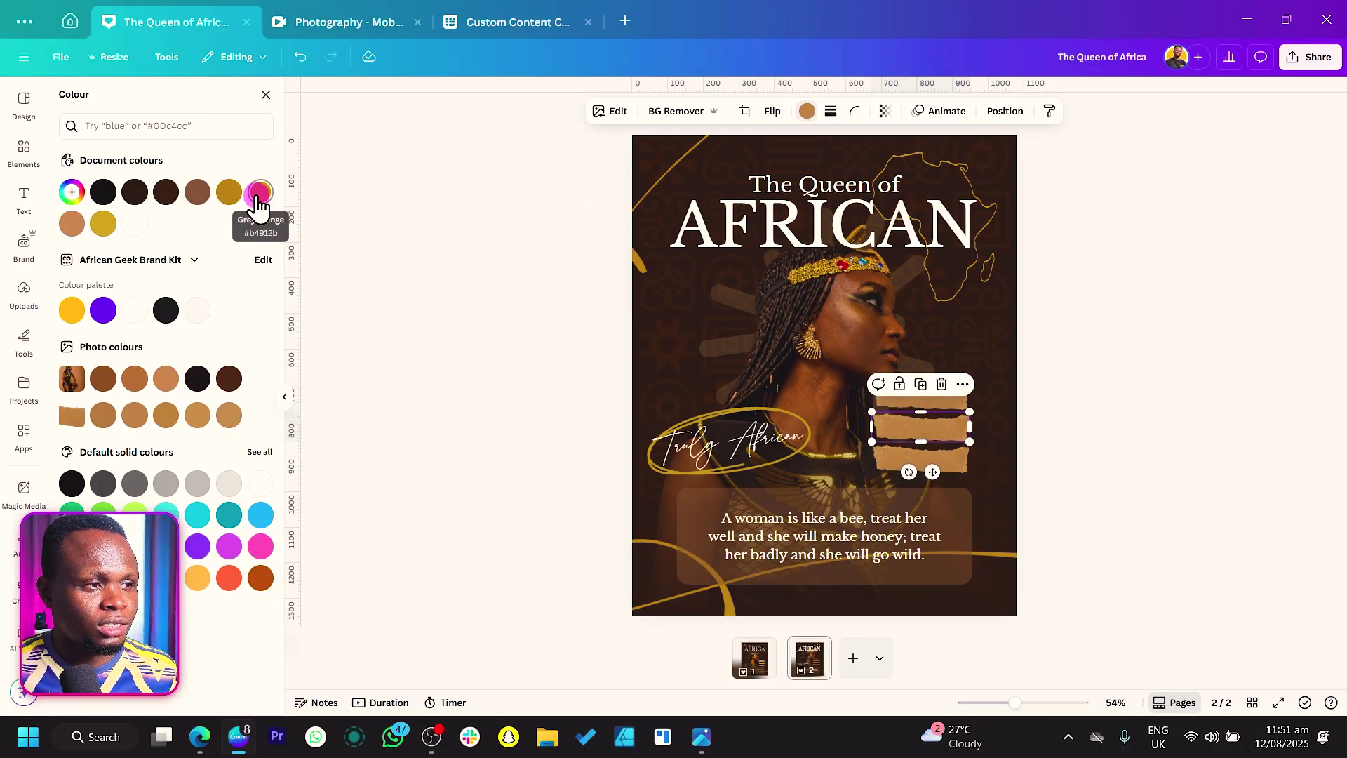
{"action": "left_click", "coordinate": [260, 191]}
{"action": "key", "text": "Escape"}
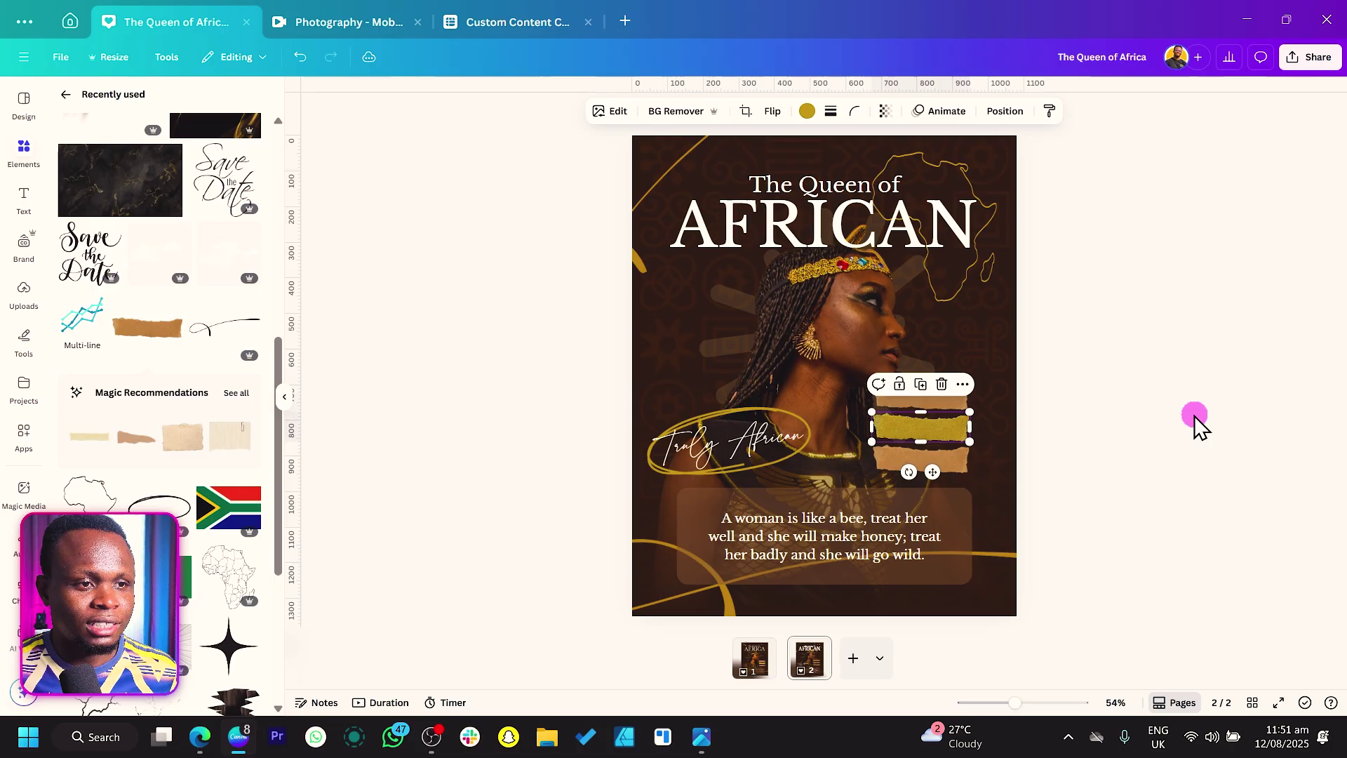
{"action": "left_click", "coordinate": [1194, 416]}
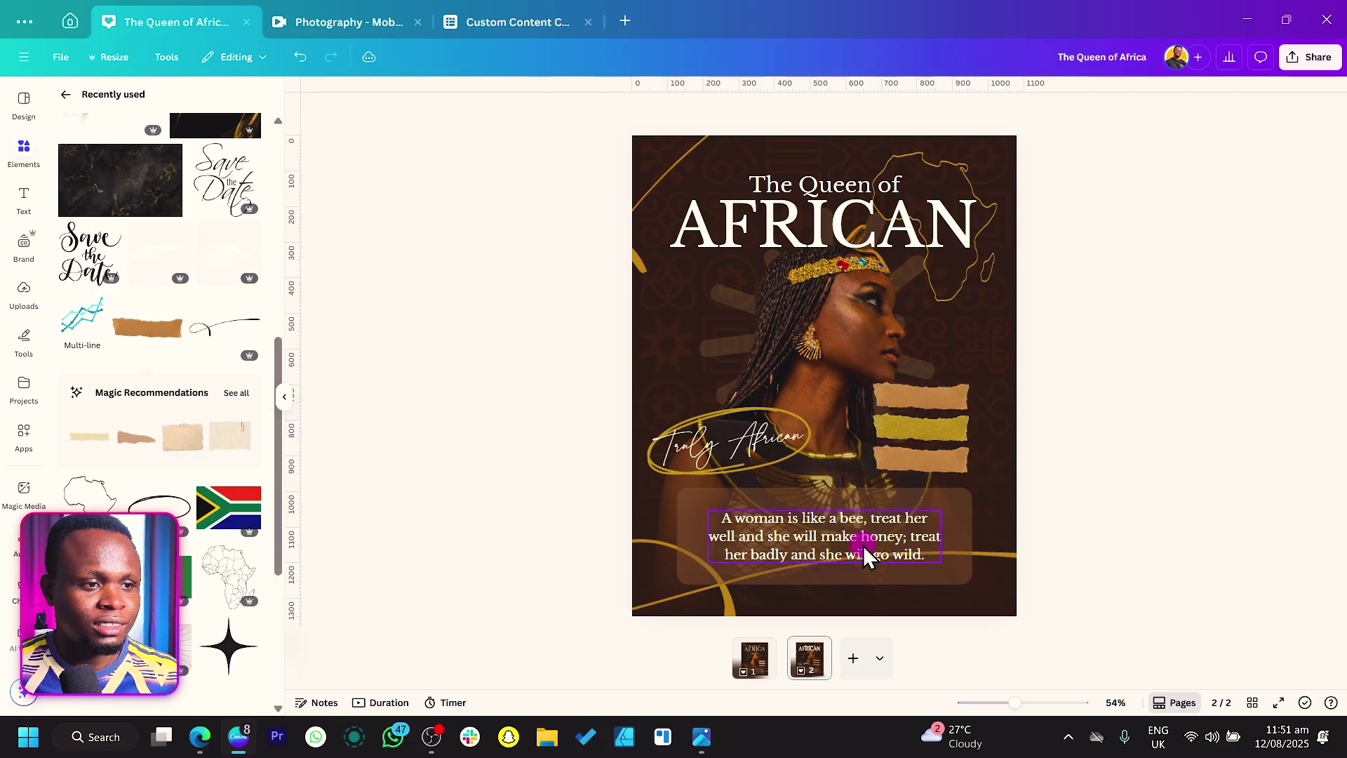
Duplicate the "The Queen of" text, move the copy onto the uppermost paper strip and change its wording to "Pride"
{"action": "left_click", "coordinate": [840, 188]}
{"action": "key", "text": "ctrl+d"}
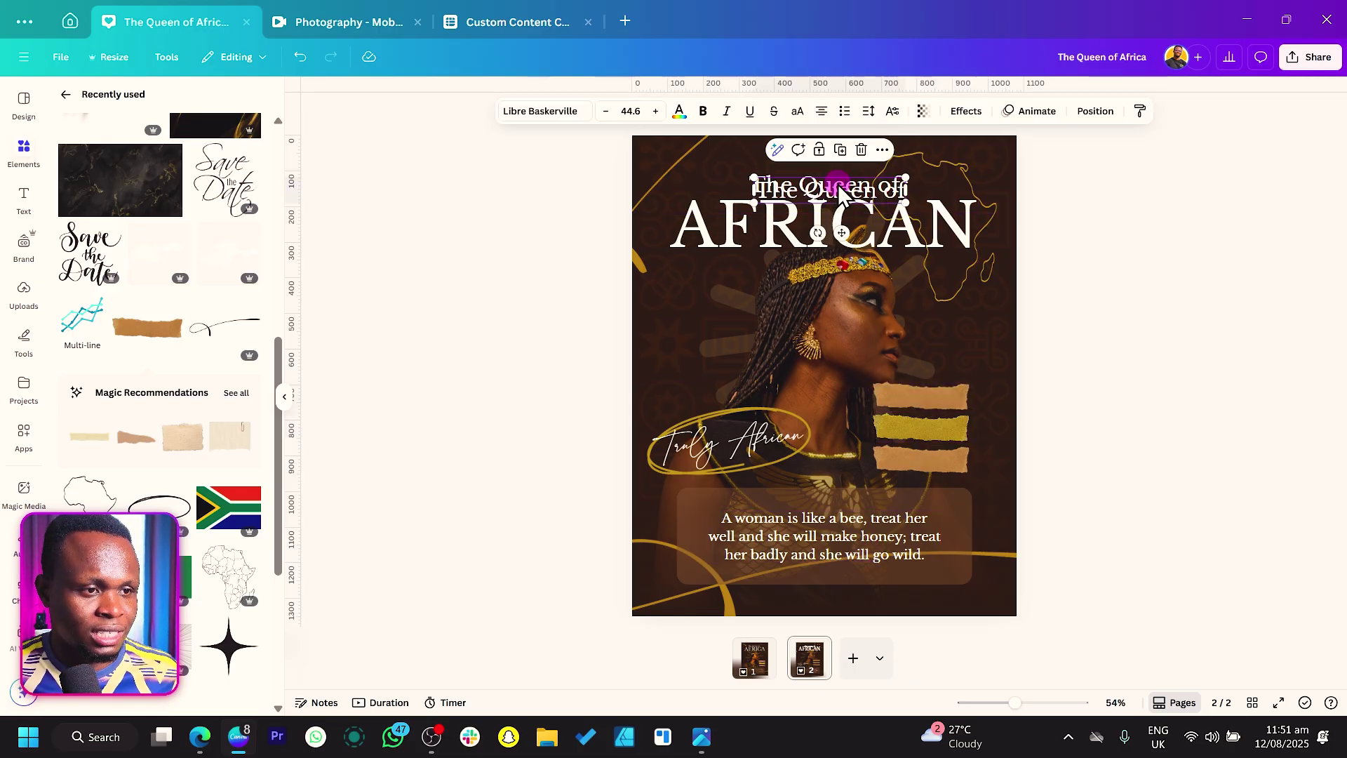
{"action": "left_click_drag", "start_coordinate": [842, 194], "coordinate": [942, 393]}
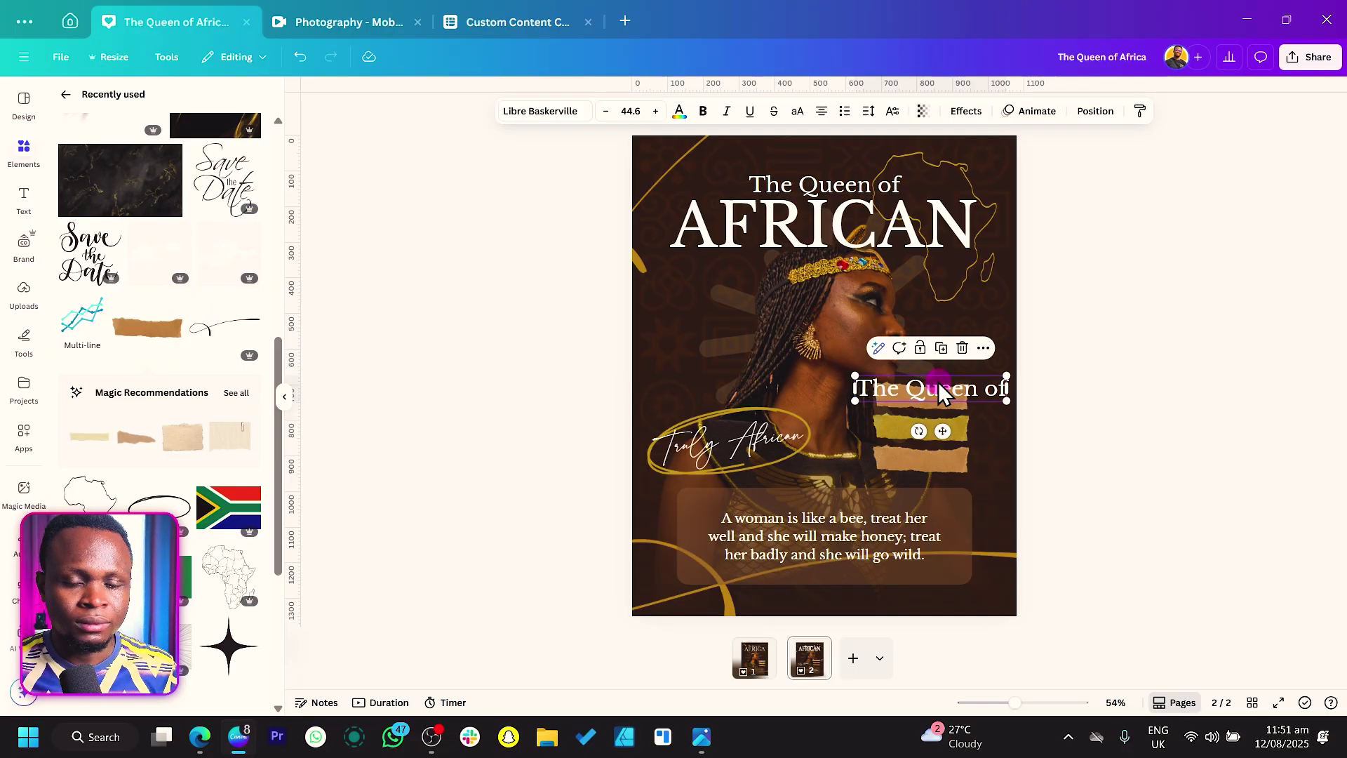
{"action": "double_click", "coordinate": [938, 383]}
{"action": "type", "text": "Pride"}
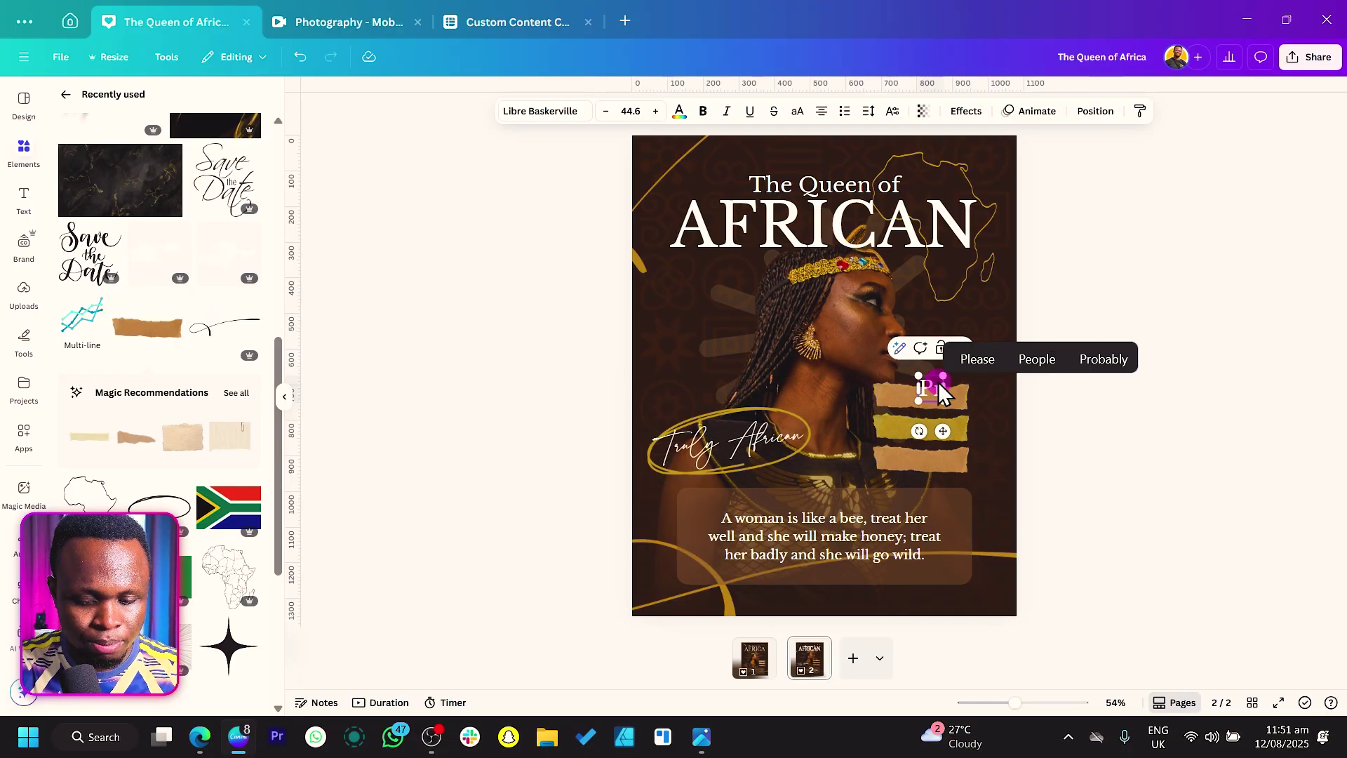
{"action": "left_click", "coordinate": [1010, 337]}
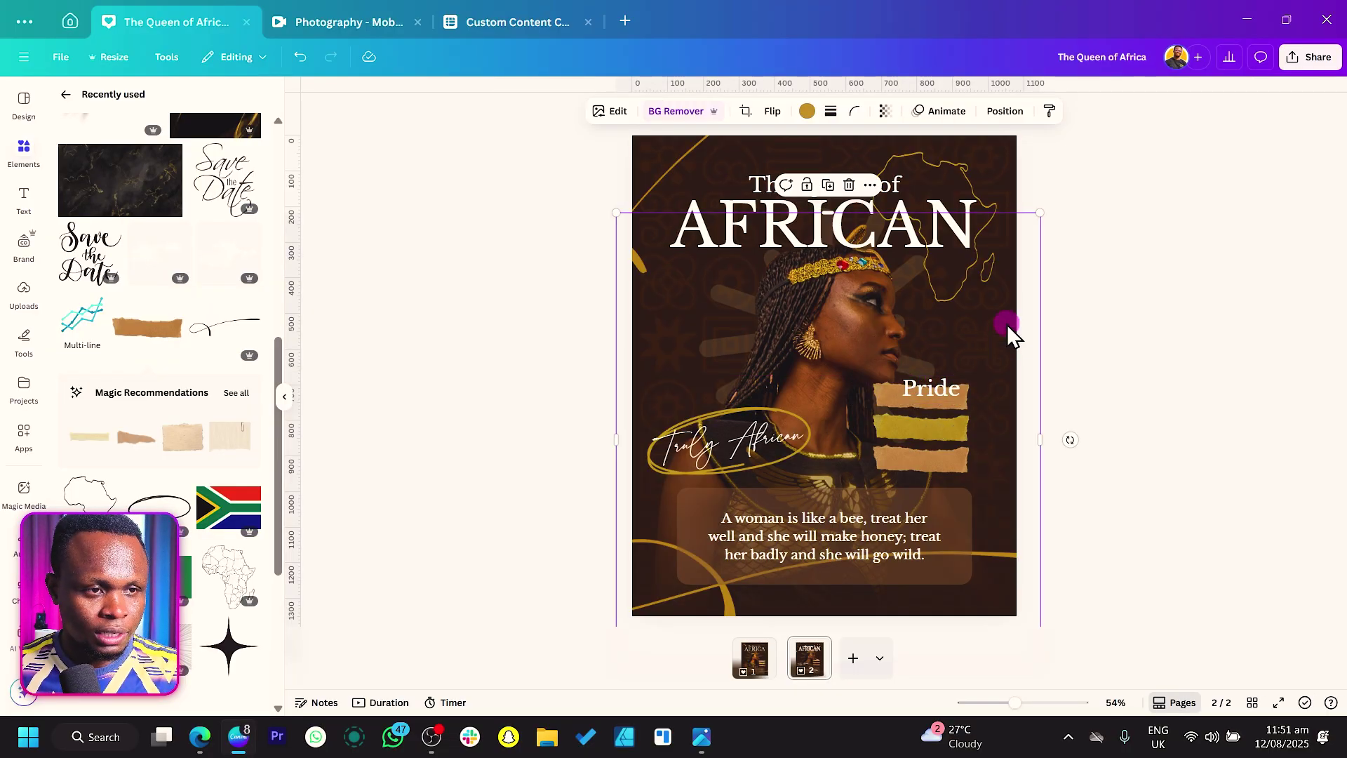
Centre "Pride" on its strip at size 32.6, then duplicate it onto the middle strip and reword the copy as "Beauty"
{"action": "left_click", "coordinate": [912, 387]}
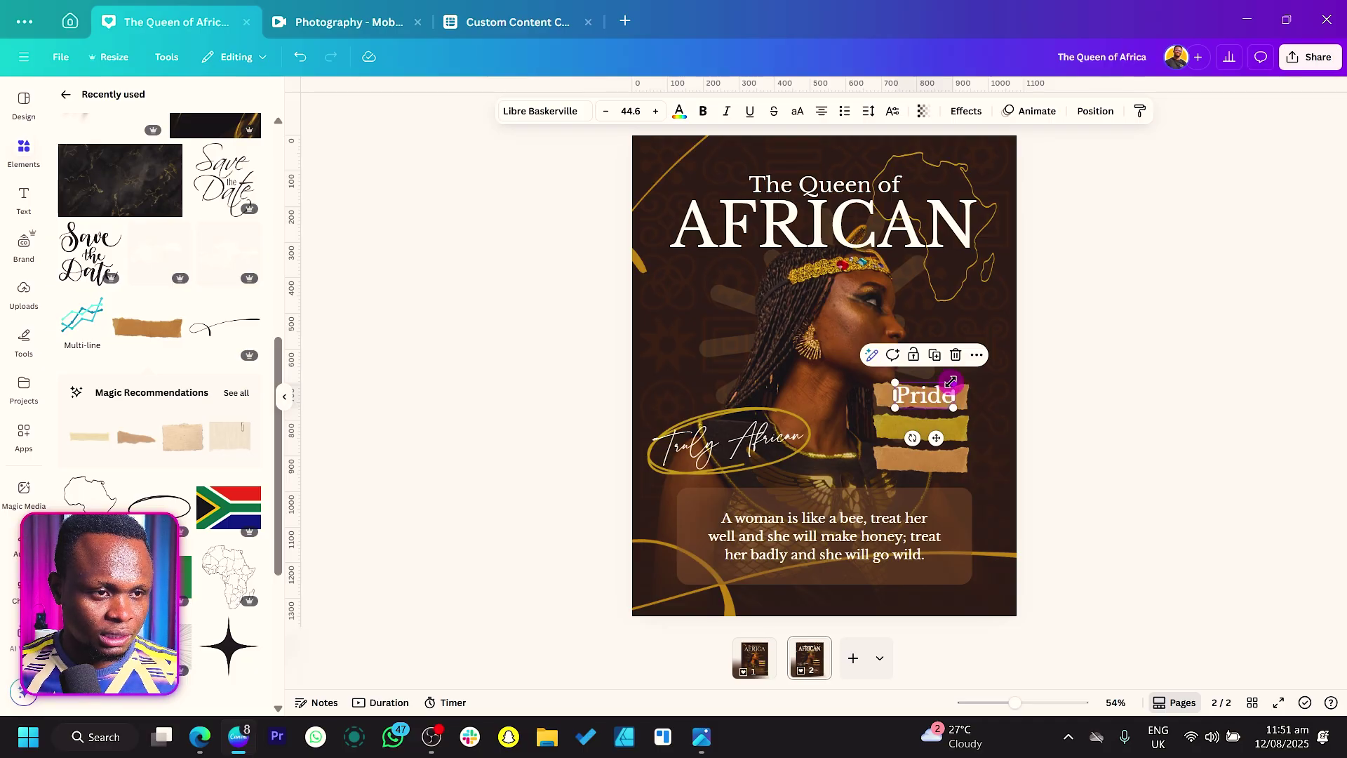
{"action": "left_click_drag", "start_coordinate": [951, 381], "coordinate": [929, 457]}
{"action": "key", "text": "ctrl+d"}
{"action": "double_click", "coordinate": [912, 433]}
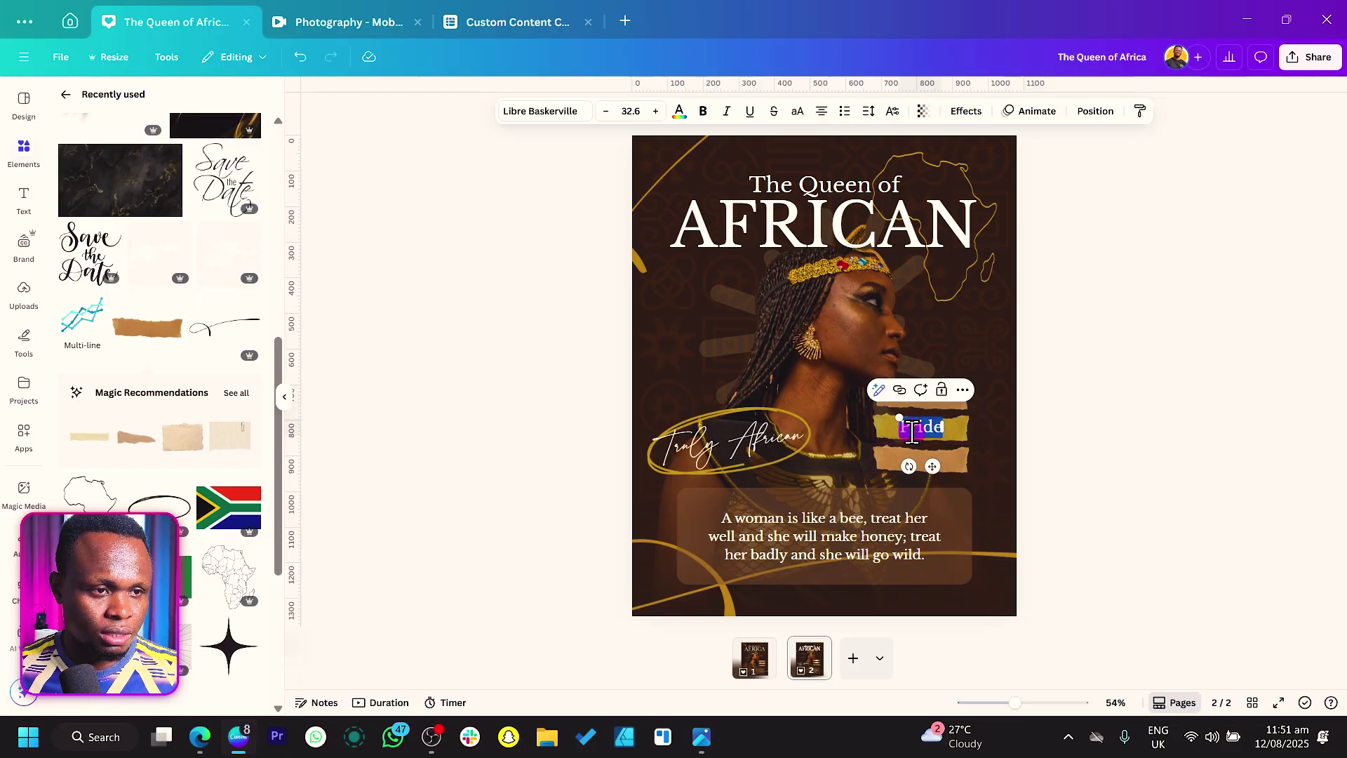
{"action": "type", "text": "Beauty"}
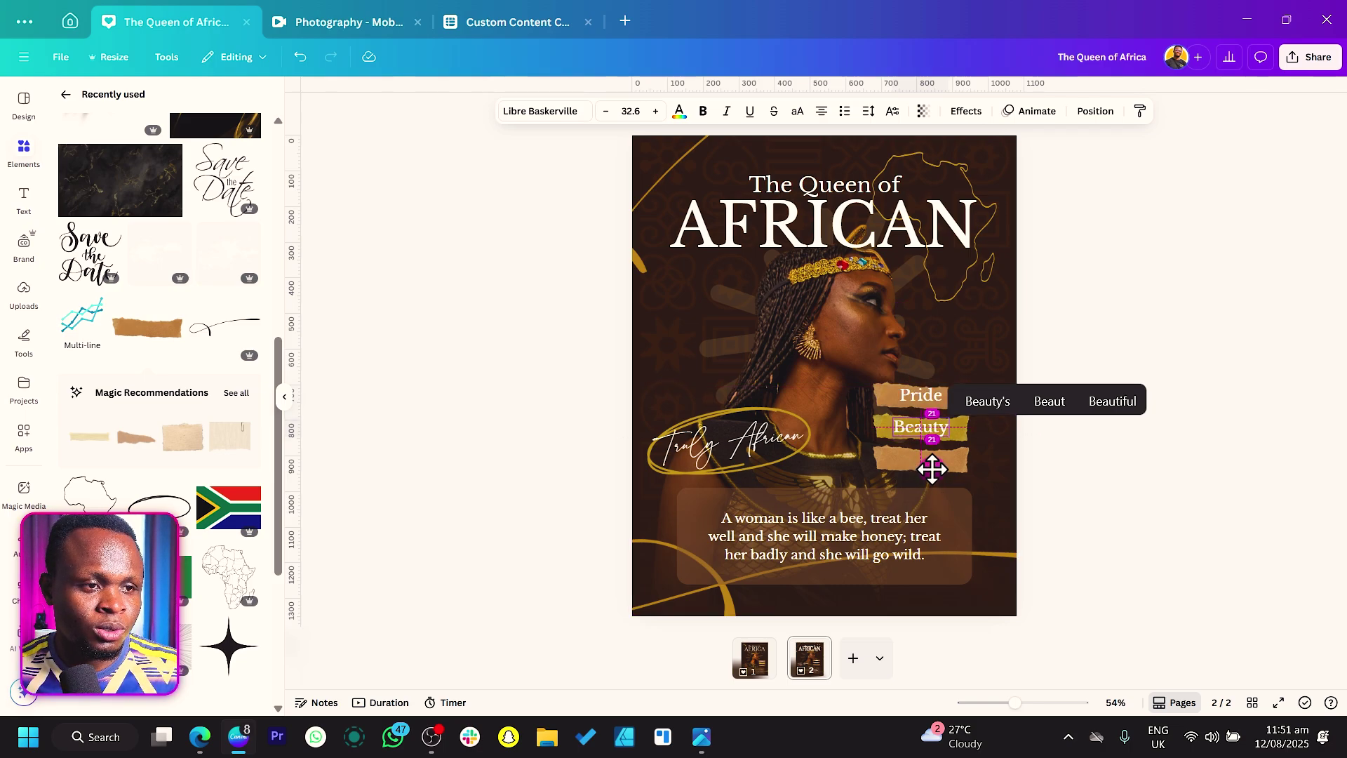
{"action": "left_click", "coordinate": [1222, 499]}
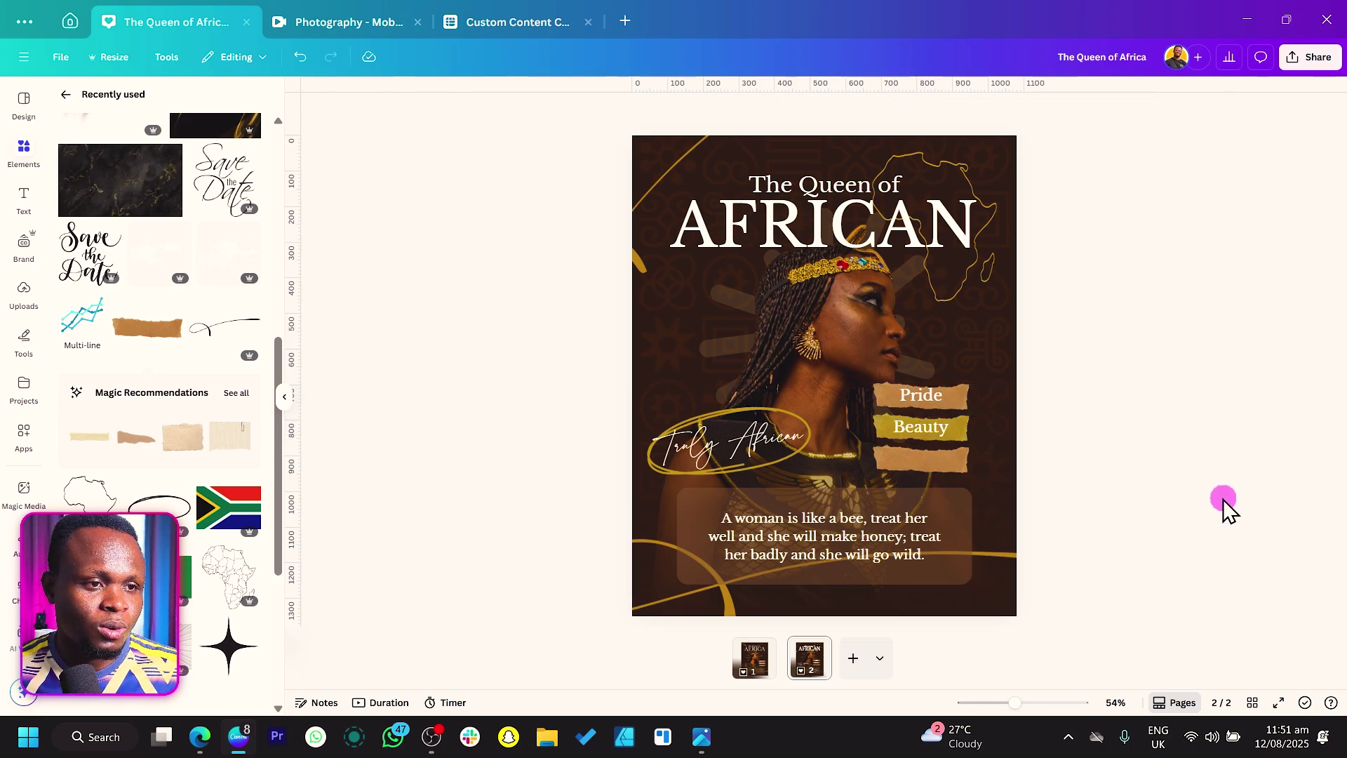
Duplicate the "Beauty" label onto the lowest paper strip and change the copy's wording to "Unique"
{"action": "left_click", "coordinate": [933, 428]}
{"action": "left_click_drag", "start_coordinate": [936, 472], "coordinate": [936, 506]}
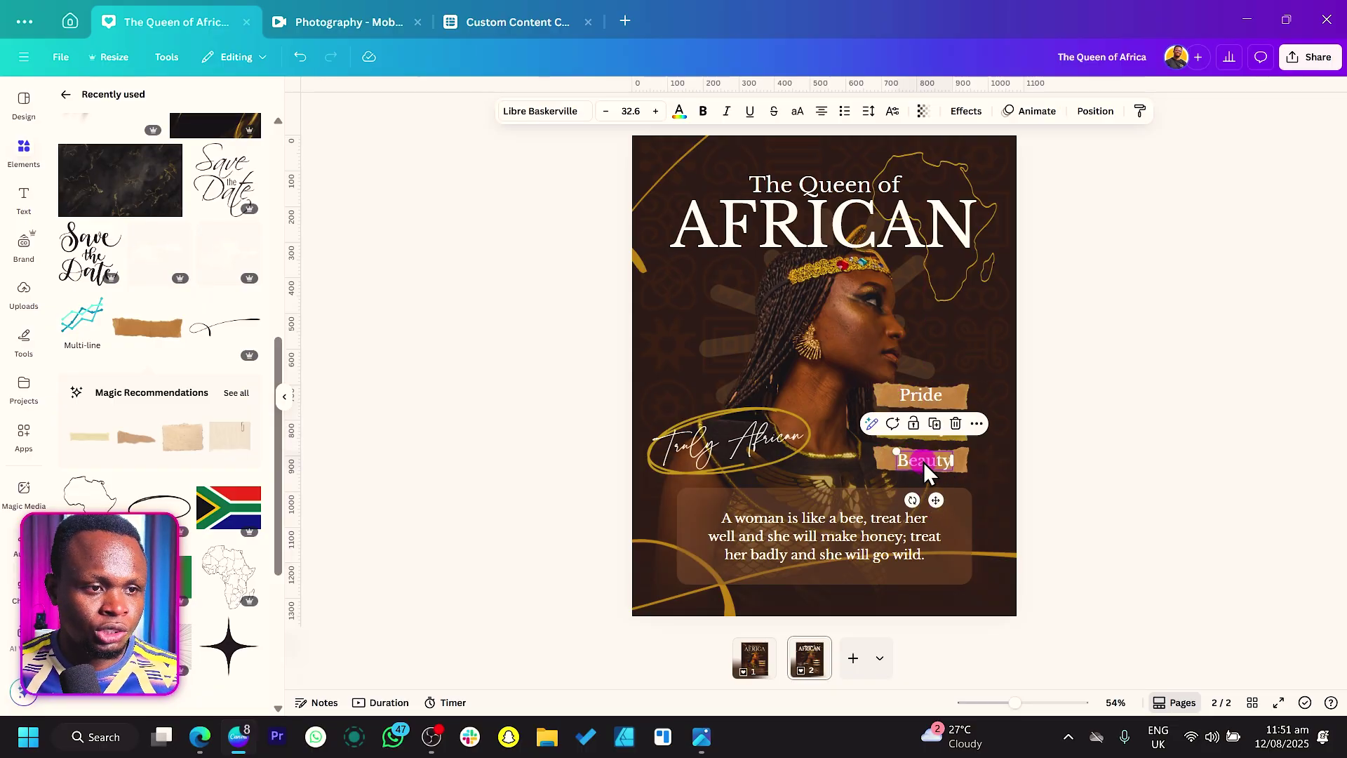
{"action": "double_click", "coordinate": [925, 462]}
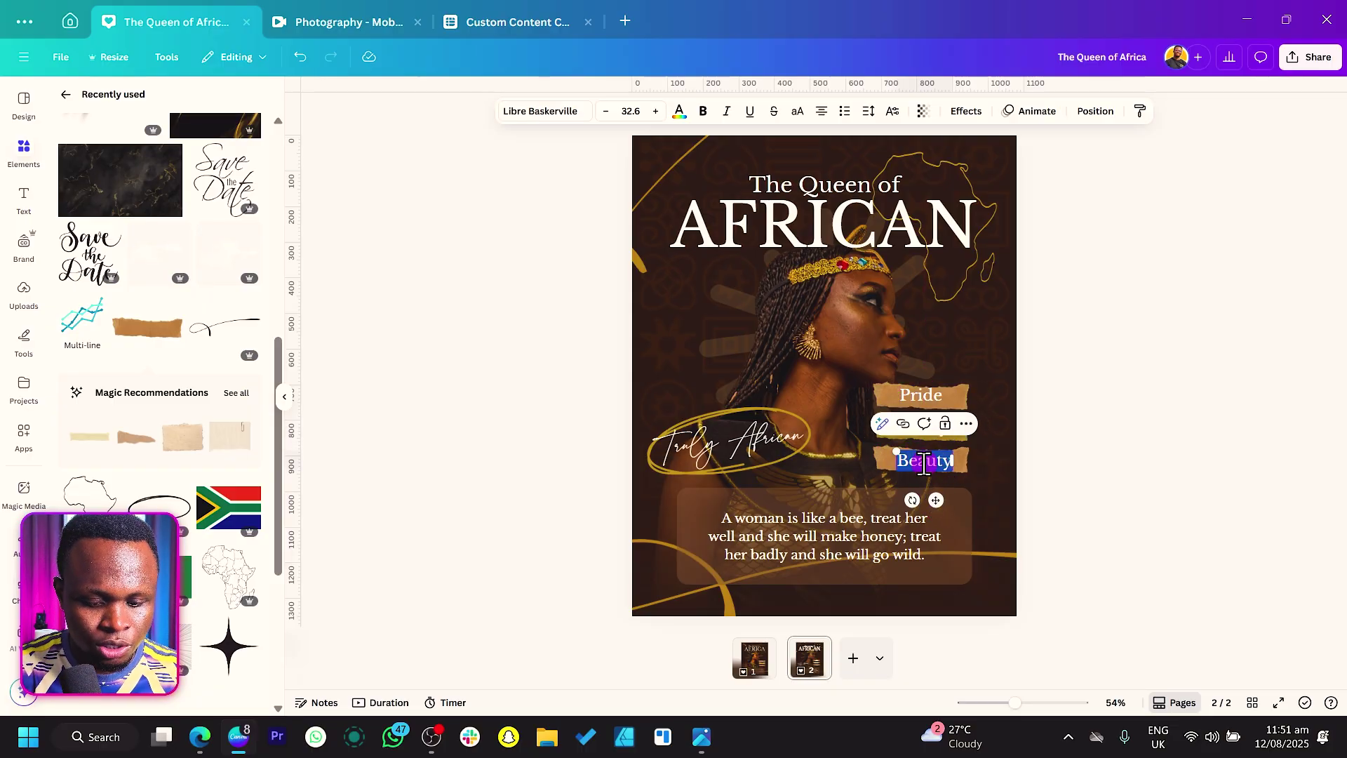
{"action": "type", "text": "Unique"}
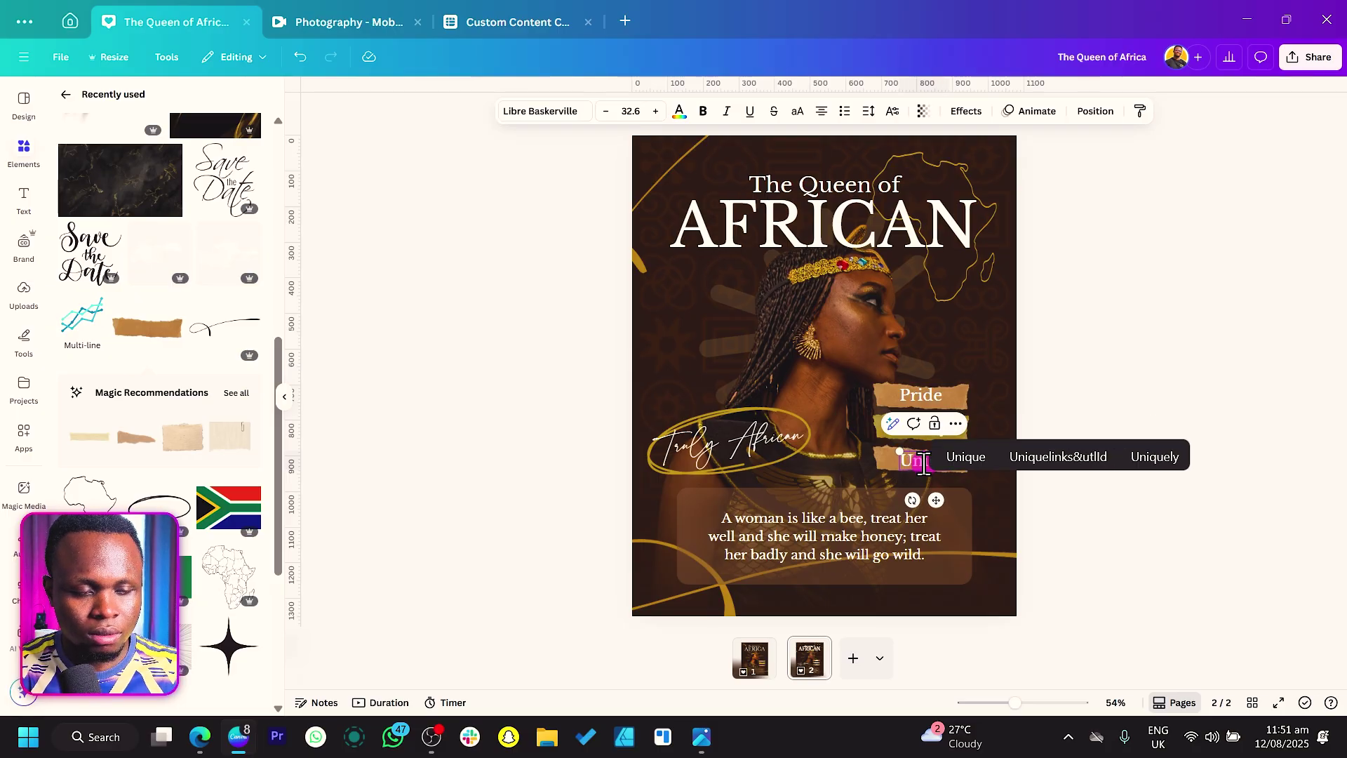
{"action": "left_click", "coordinate": [1139, 245]}
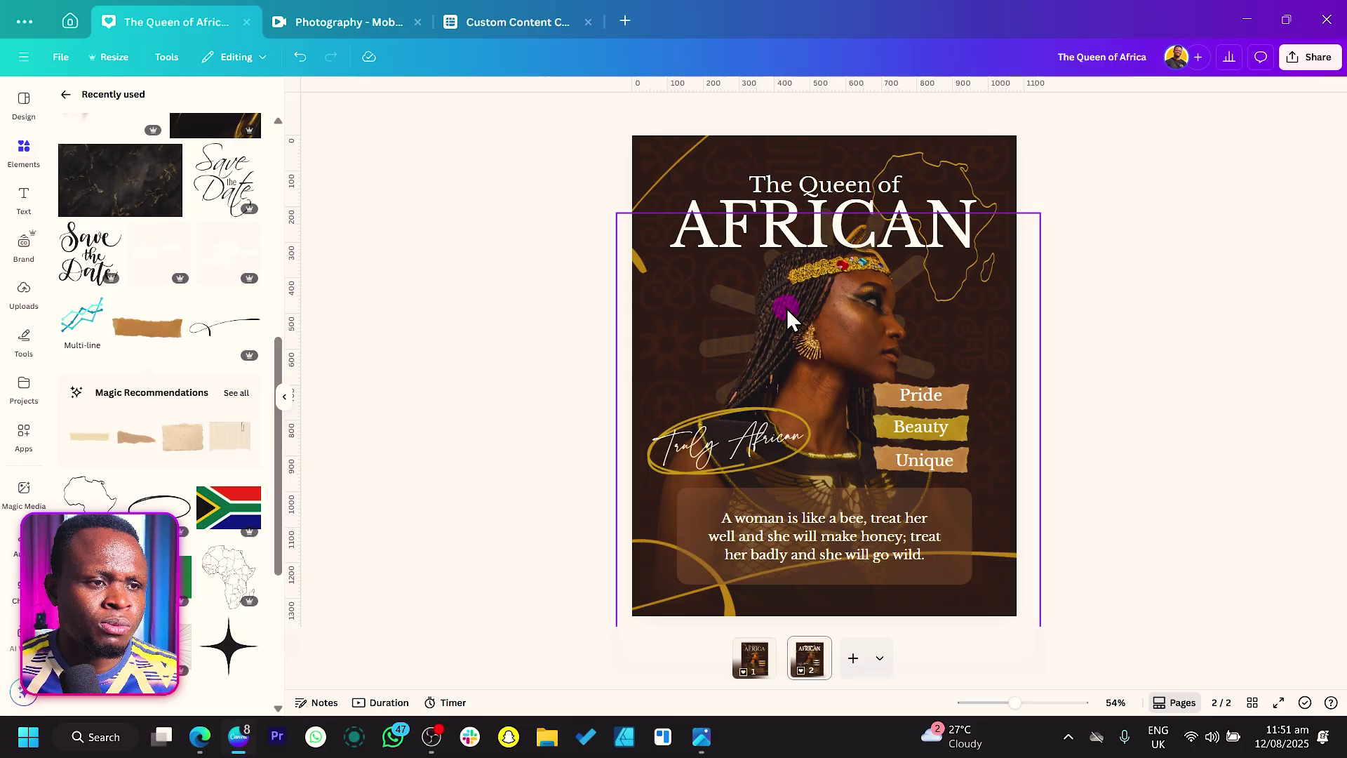
{"action": "left_click", "coordinate": [905, 322]}
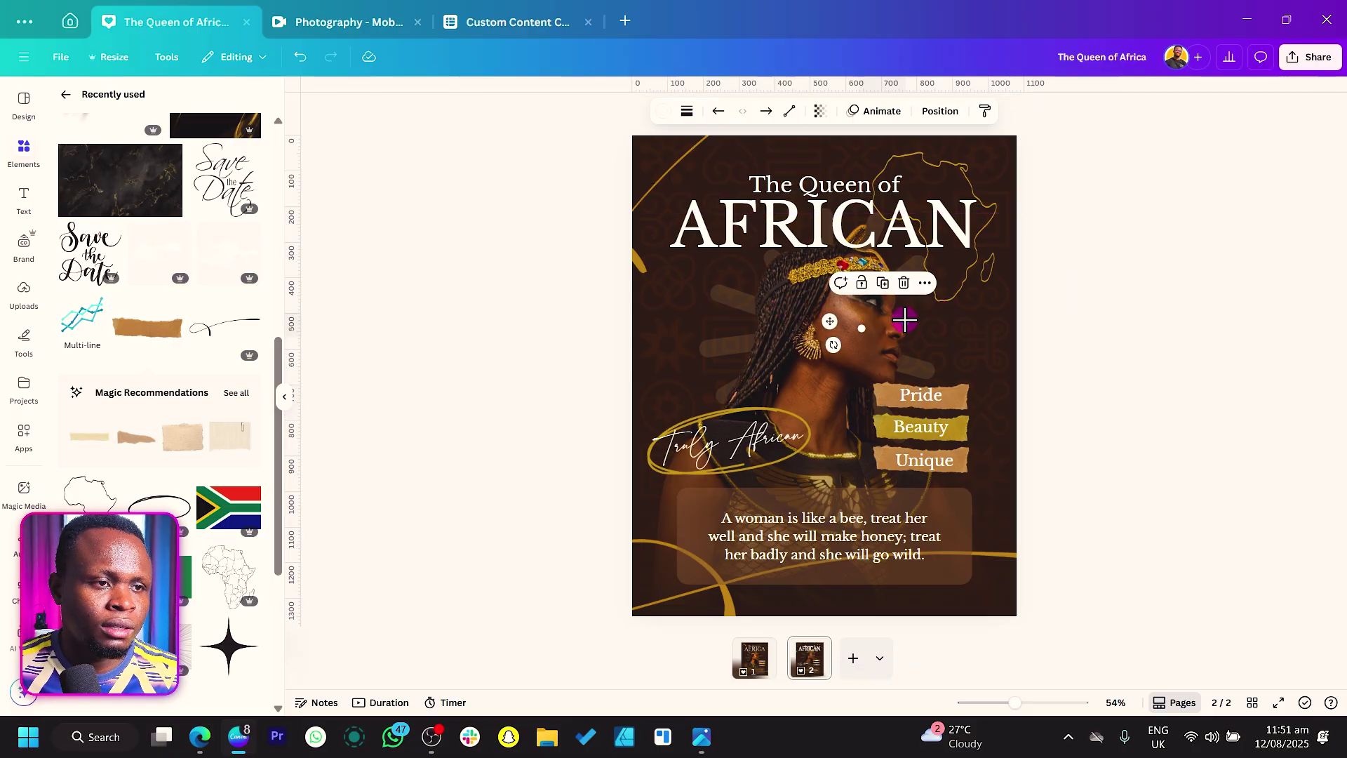
{"action": "left_click_drag", "start_coordinate": [905, 320], "coordinate": [925, 321]}
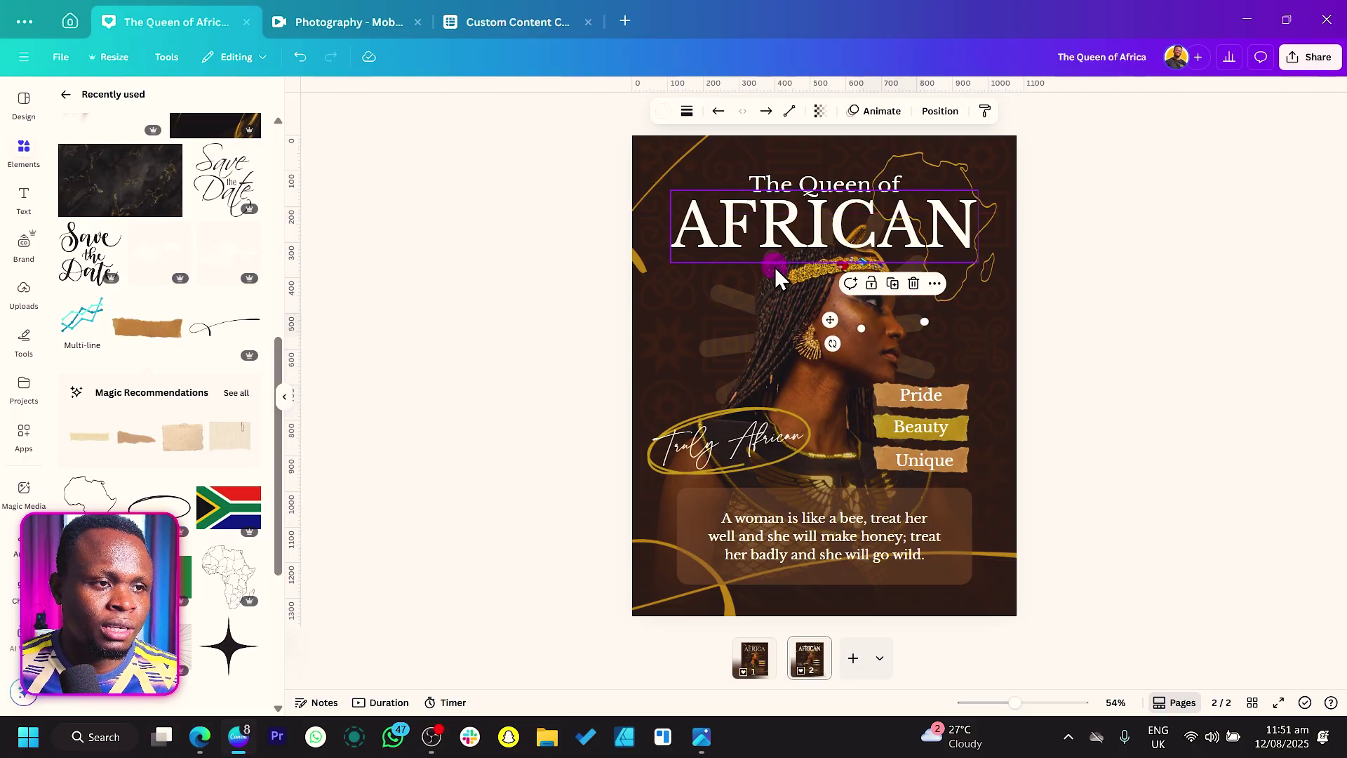
Adjust the woman's cutout to a brightness of 21 and a contrast of 28
{"action": "left_click", "coordinate": [811, 325]}
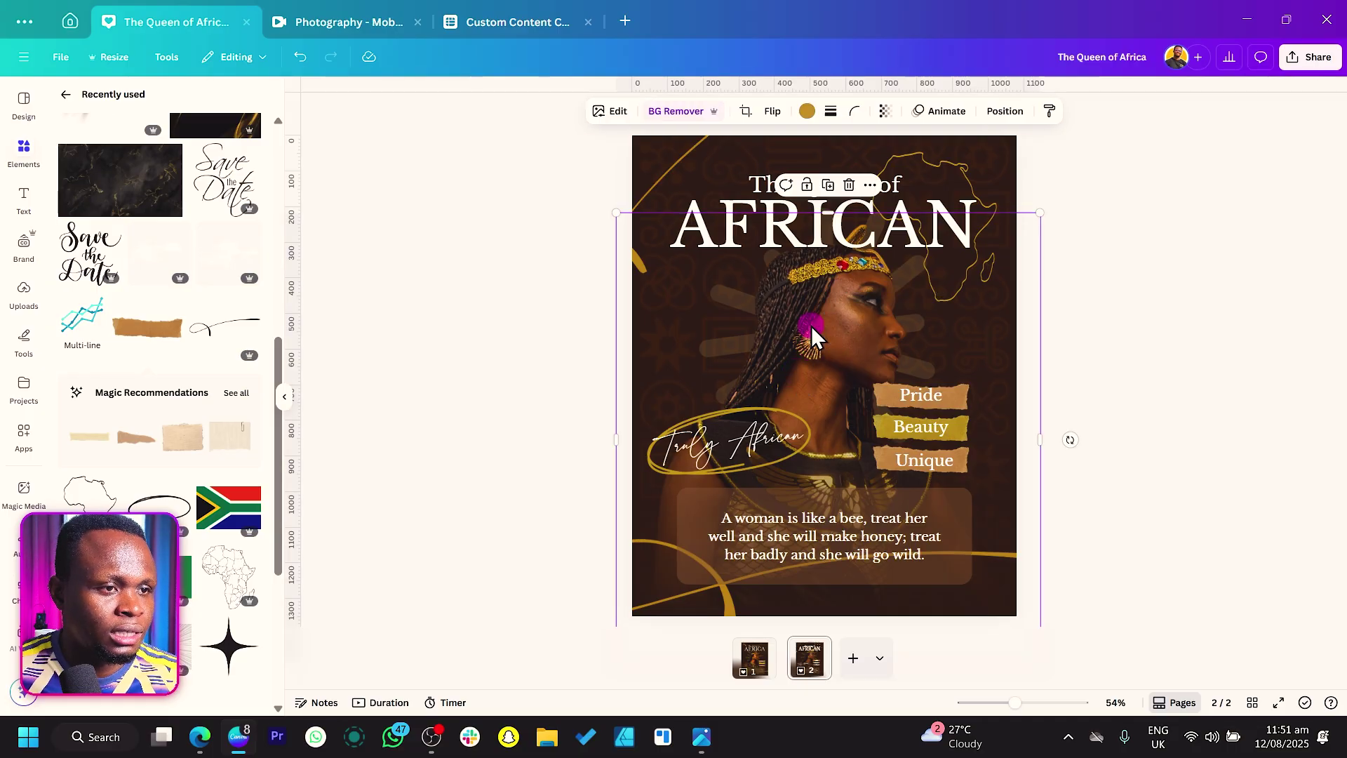
{"action": "left_click", "coordinate": [619, 112]}
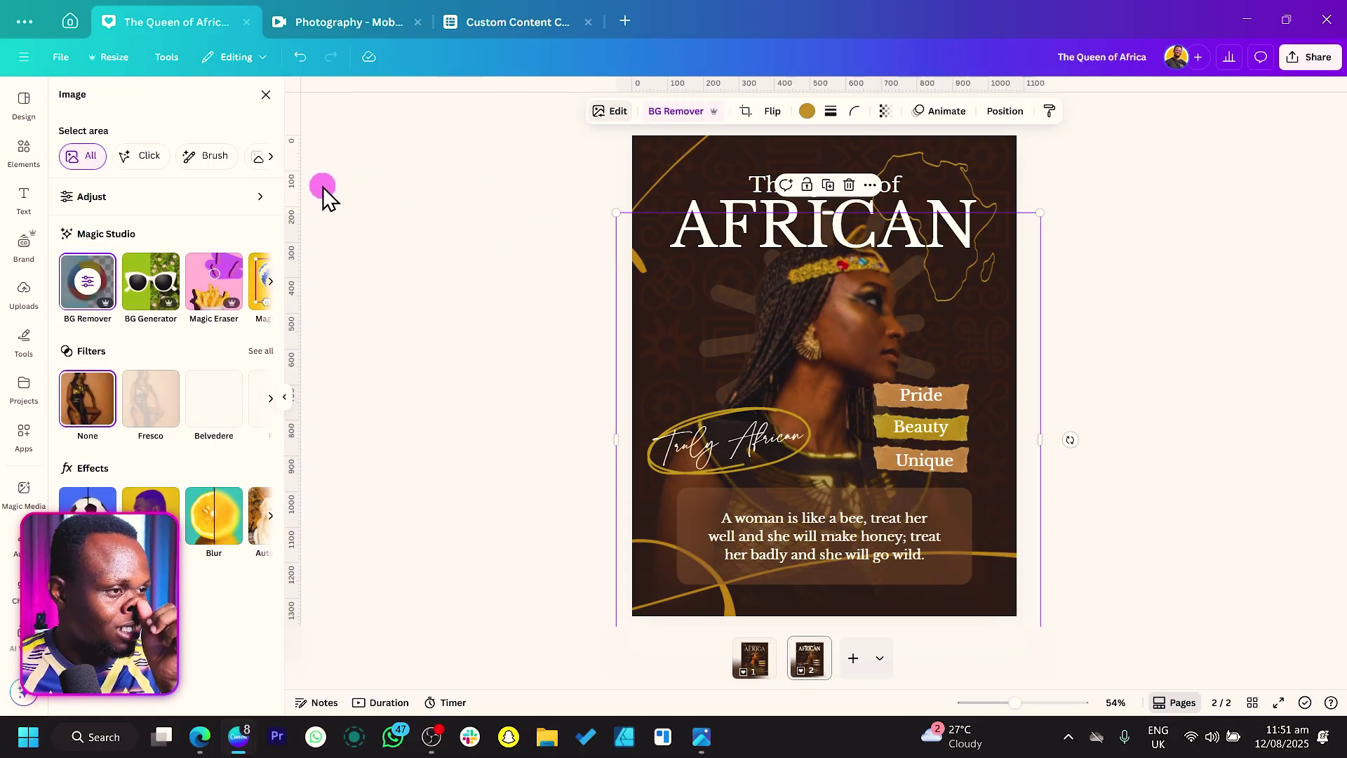
{"action": "left_click", "coordinate": [217, 208]}
{"action": "scroll", "coordinate": [225, 319], "scroll_direction": "down", "scroll_amount": 3}
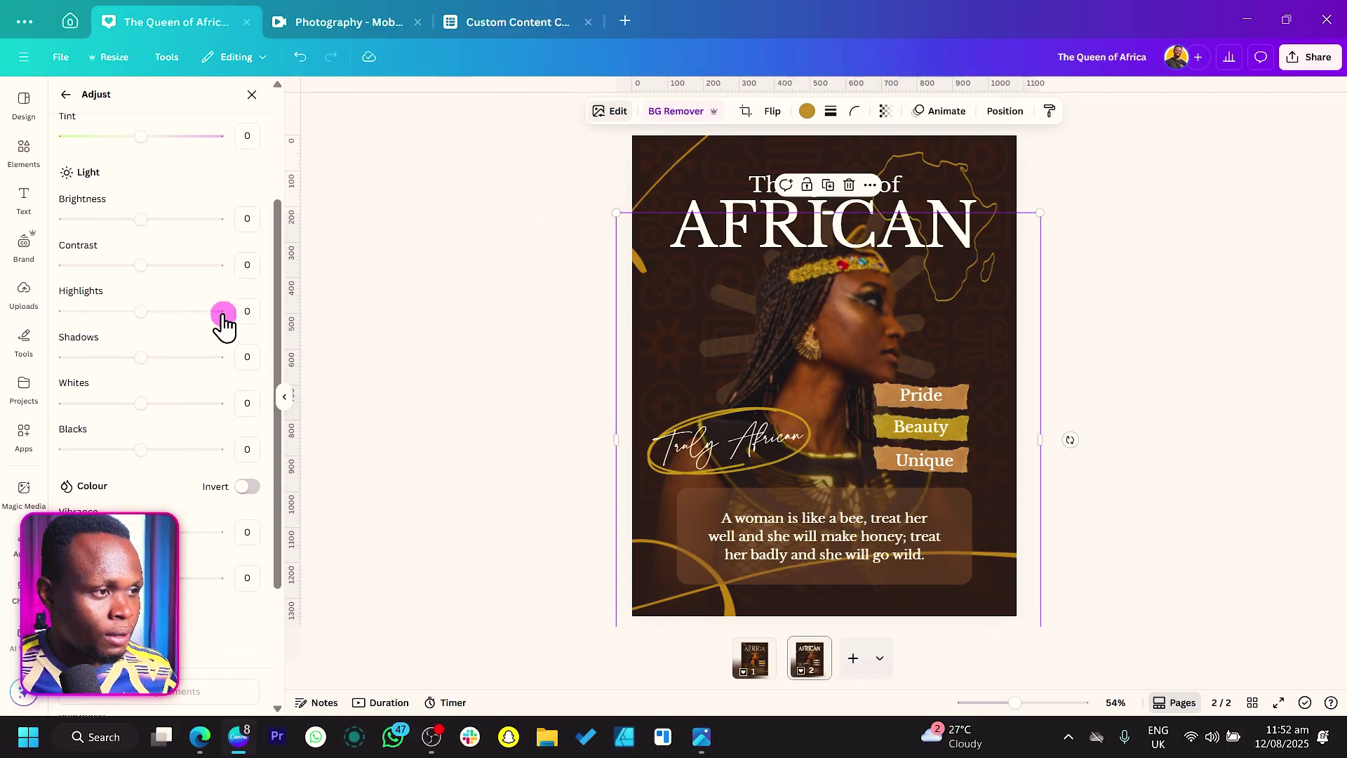
{"action": "left_click_drag", "start_coordinate": [174, 227], "coordinate": [158, 266]}
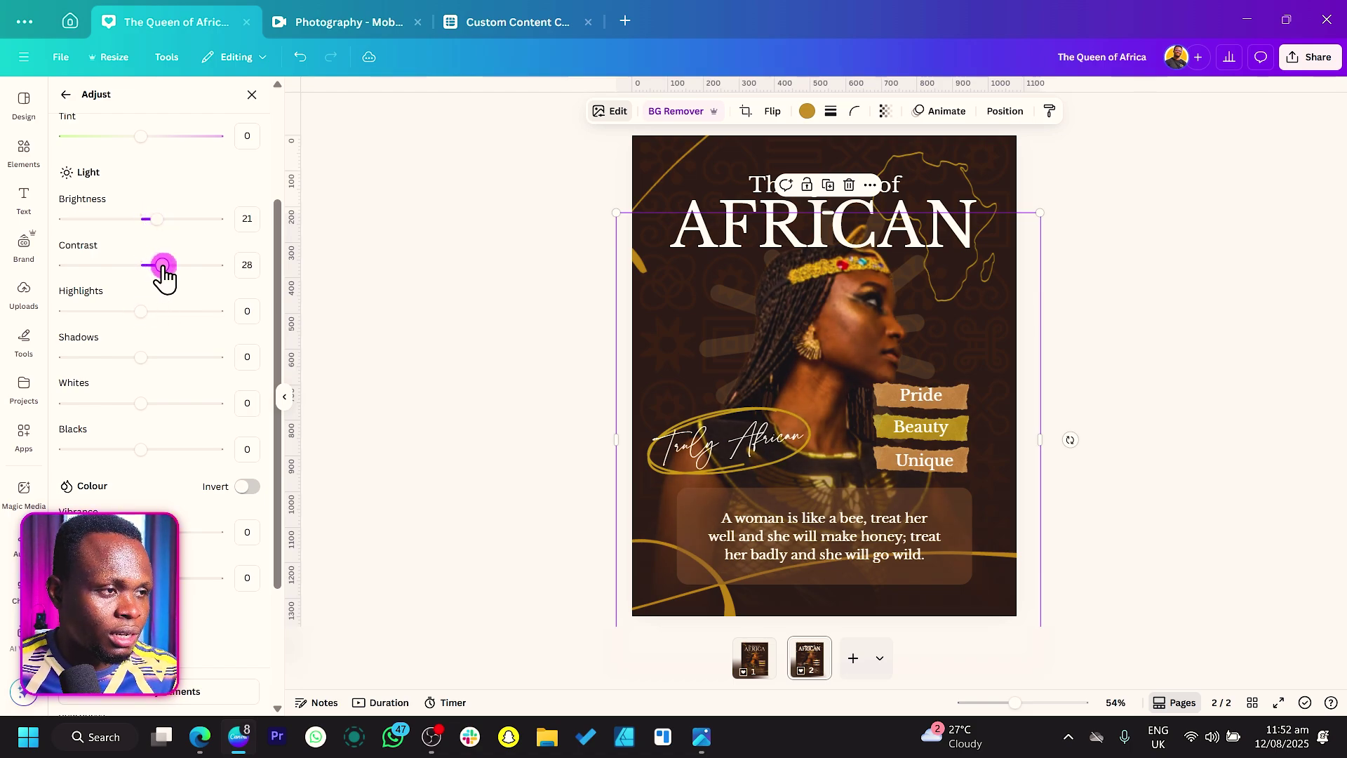
{"action": "left_click", "coordinate": [248, 265]}
{"action": "left_click", "coordinate": [145, 403]}
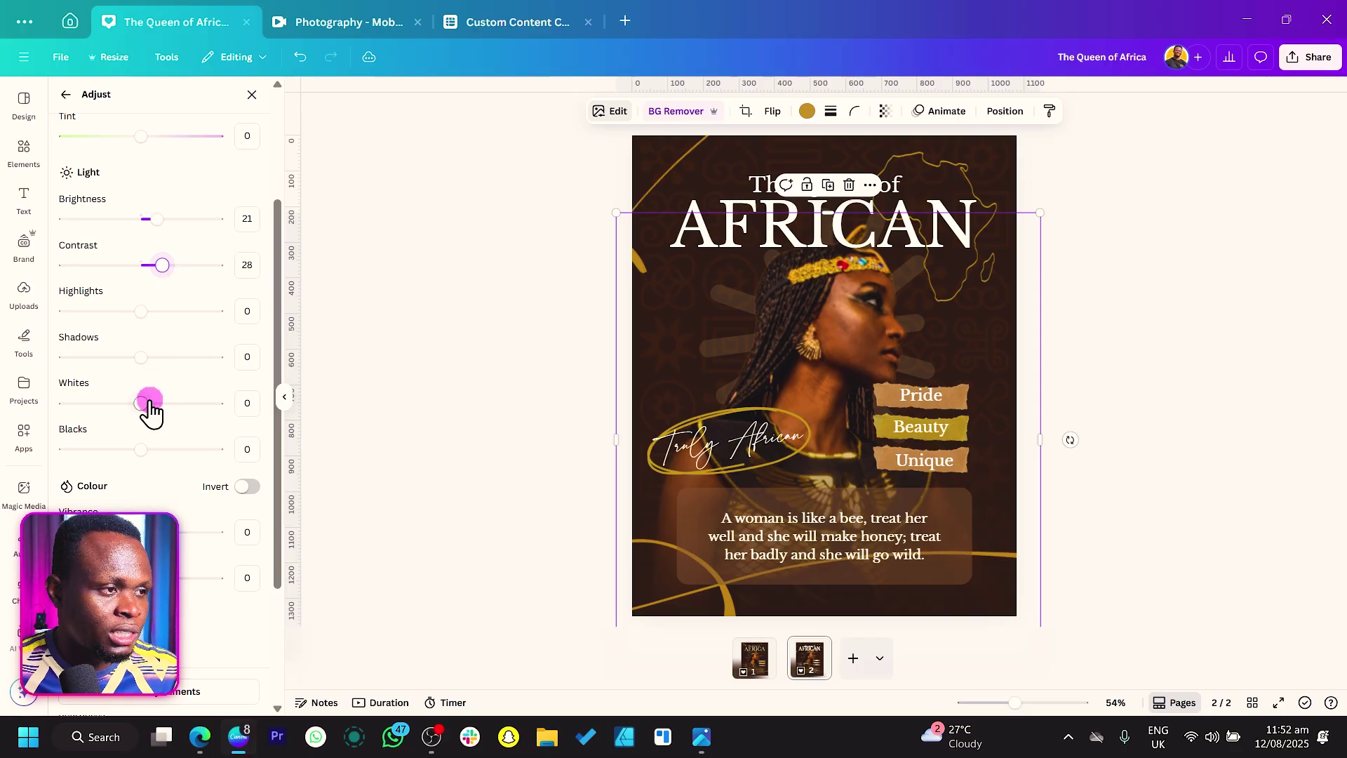
Set the woman's cutout to a vibrance of 33 and a saturation of 14
{"action": "scroll", "coordinate": [155, 392], "scroll_direction": "down", "scroll_amount": 3}
{"action": "left_click_drag", "start_coordinate": [141, 357], "coordinate": [152, 404]}
{"action": "left_click", "coordinate": [147, 394]}
{"action": "left_click", "coordinate": [452, 402]}
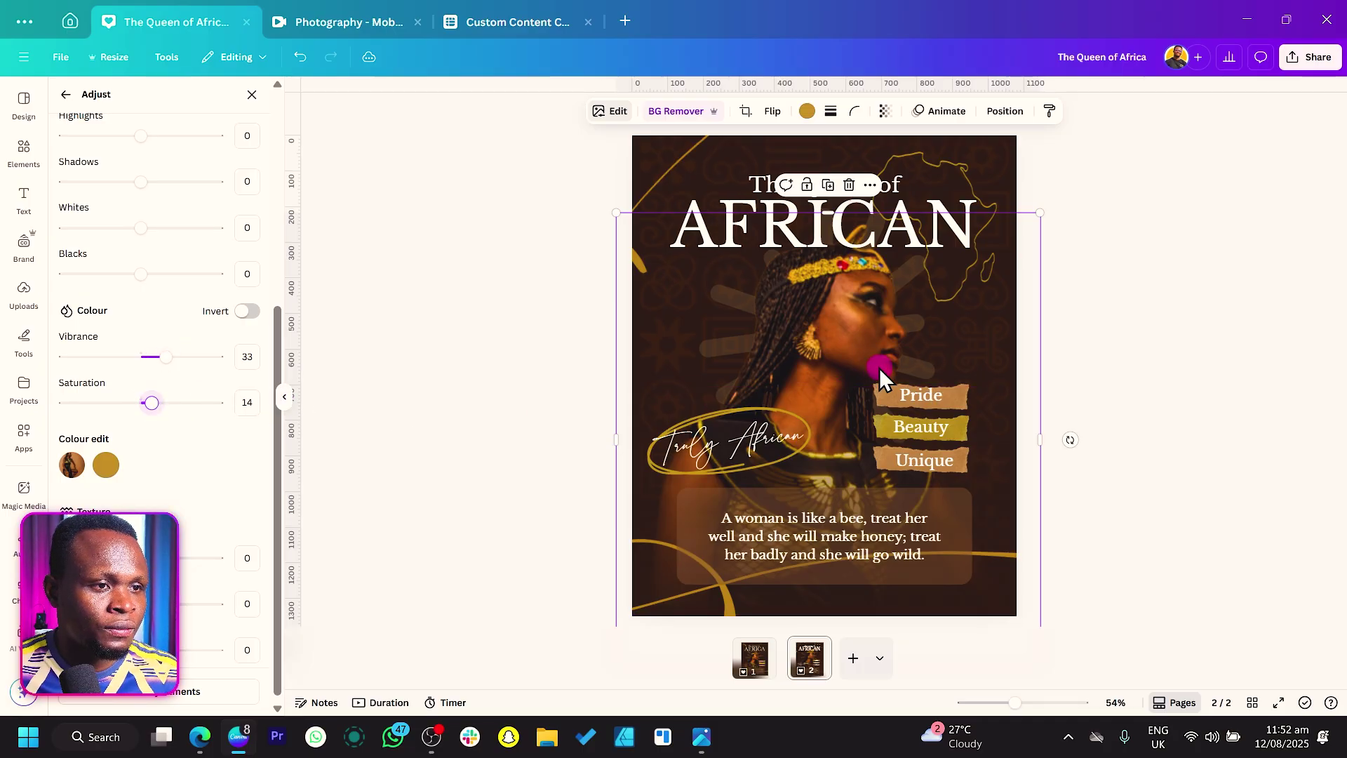
{"action": "left_click", "coordinate": [1260, 284]}
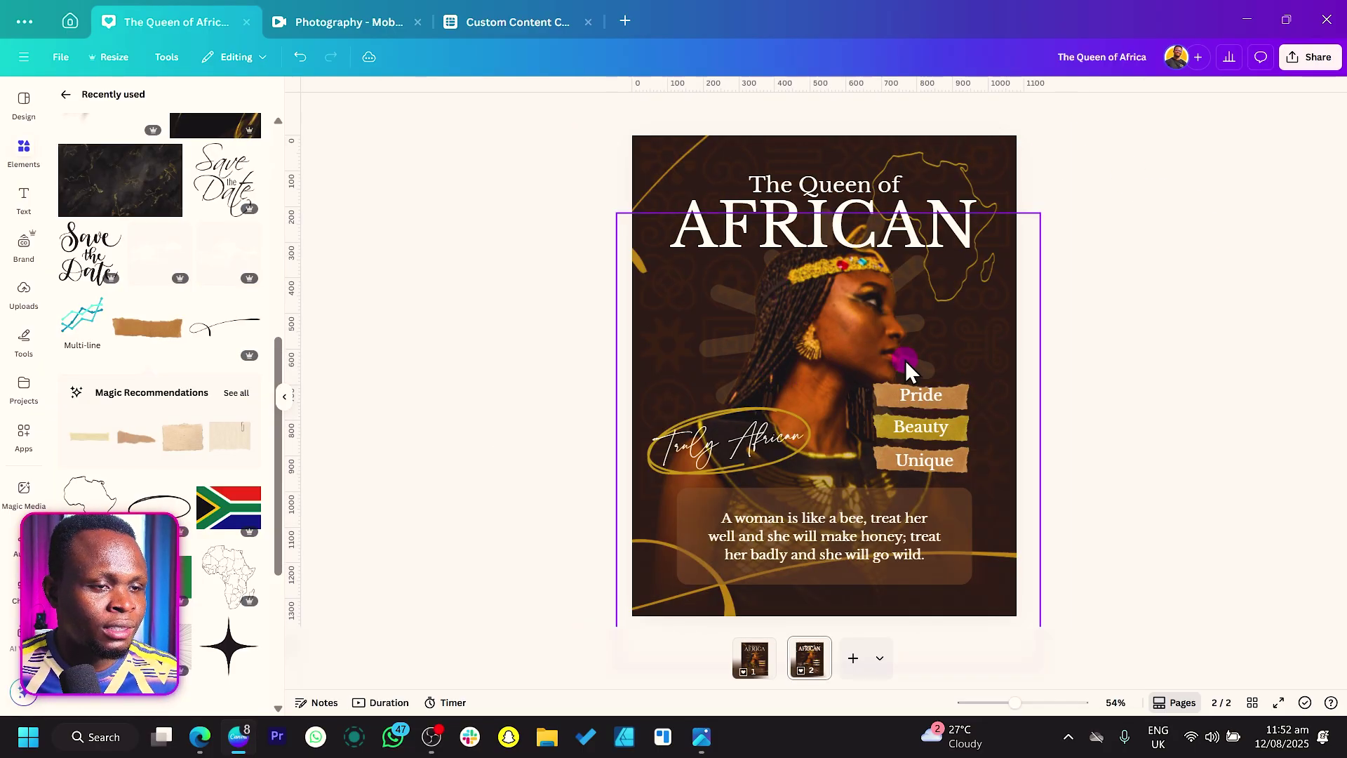
Examine the adjusted woman's cutout up close and review the overall poster composition
{"action": "scroll", "coordinate": [843, 339], "scroll_direction": "up", "scroll_amount": 5, "text": "ctrl"}
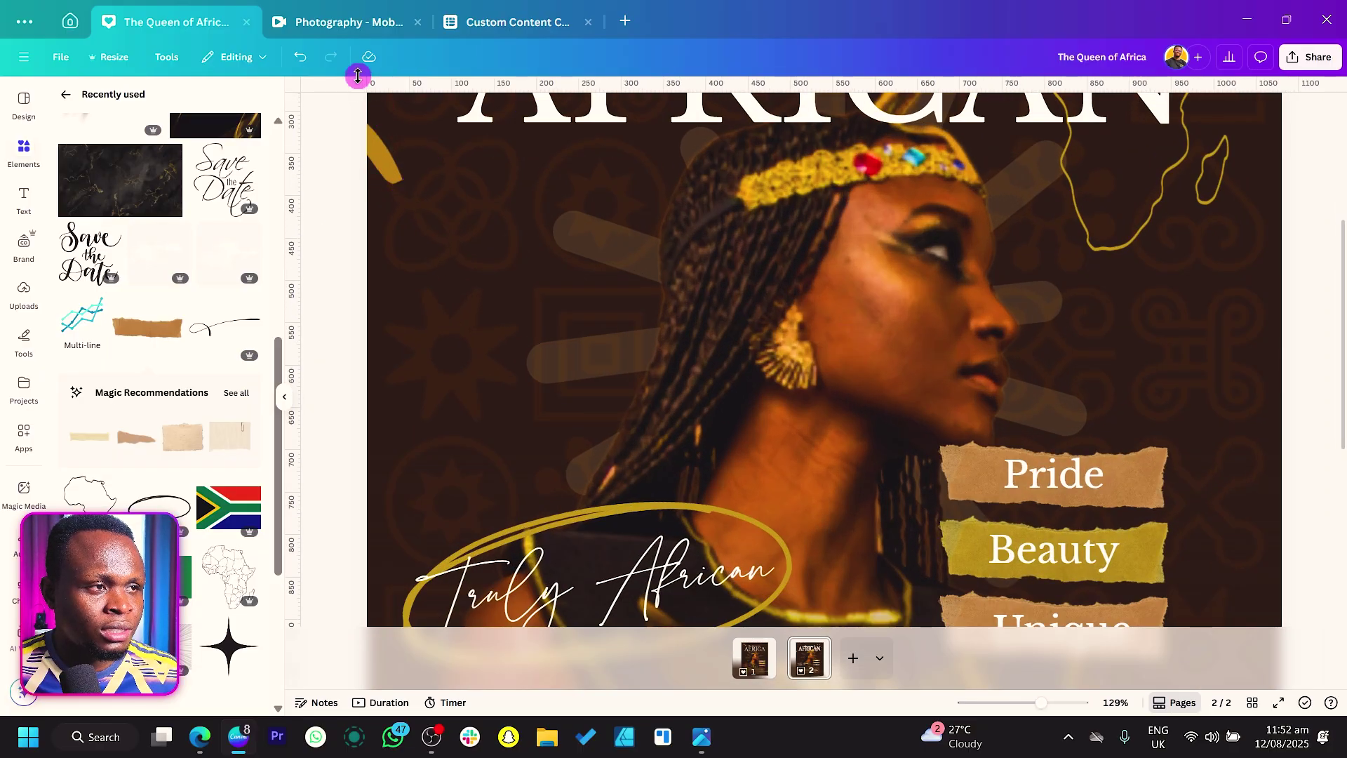
{"action": "scroll", "coordinate": [661, 314], "scroll_direction": "down", "scroll_amount": 3, "text": "ctrl"}
{"action": "scroll", "coordinate": [662, 315], "scroll_direction": "down", "scroll_amount": 4, "text": "ctrl"}
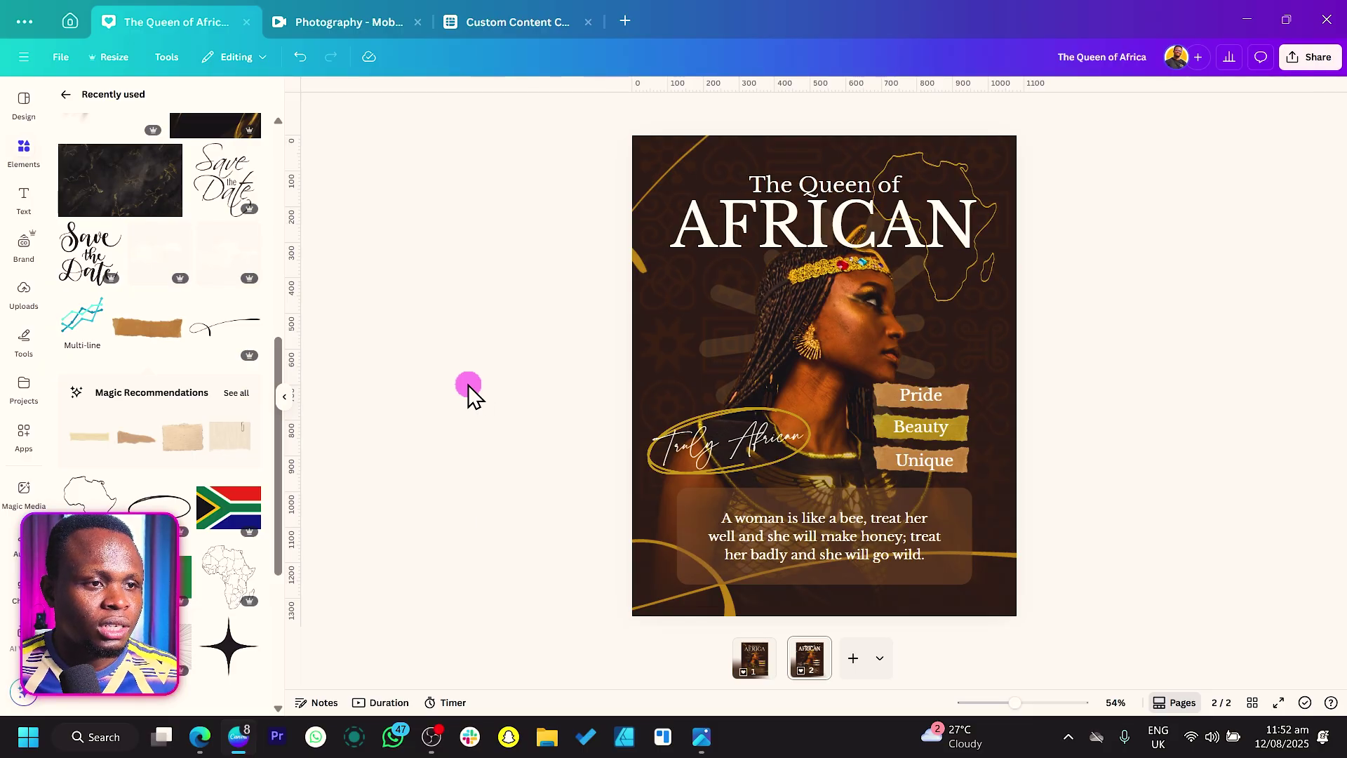
{"action": "scroll", "coordinate": [923, 369], "scroll_direction": "up", "scroll_amount": 3, "text": "ctrl"}
{"action": "scroll", "coordinate": [845, 347], "scroll_direction": "down", "scroll_amount": 1, "text": "ctrl"}
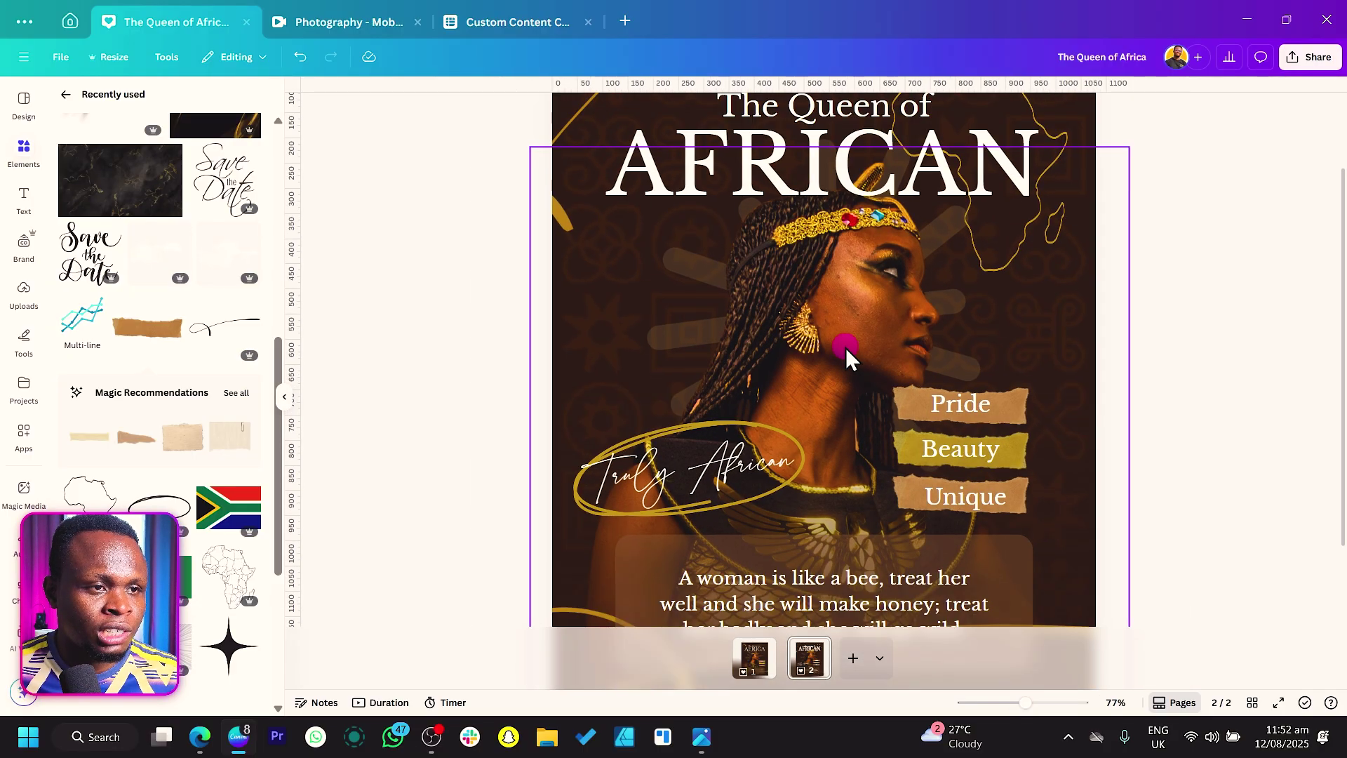
{"action": "scroll", "coordinate": [846, 350], "scroll_direction": "down", "scroll_amount": 3, "text": "ctrl"}
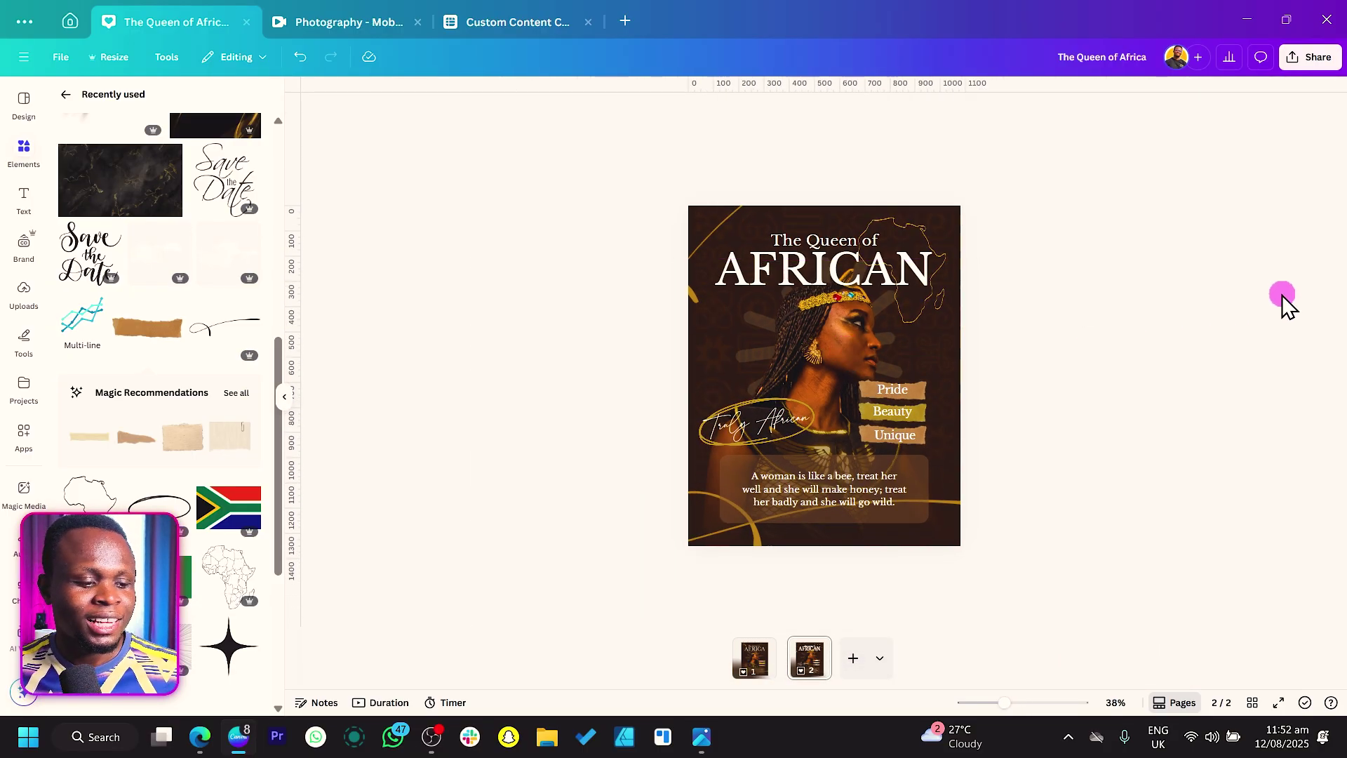